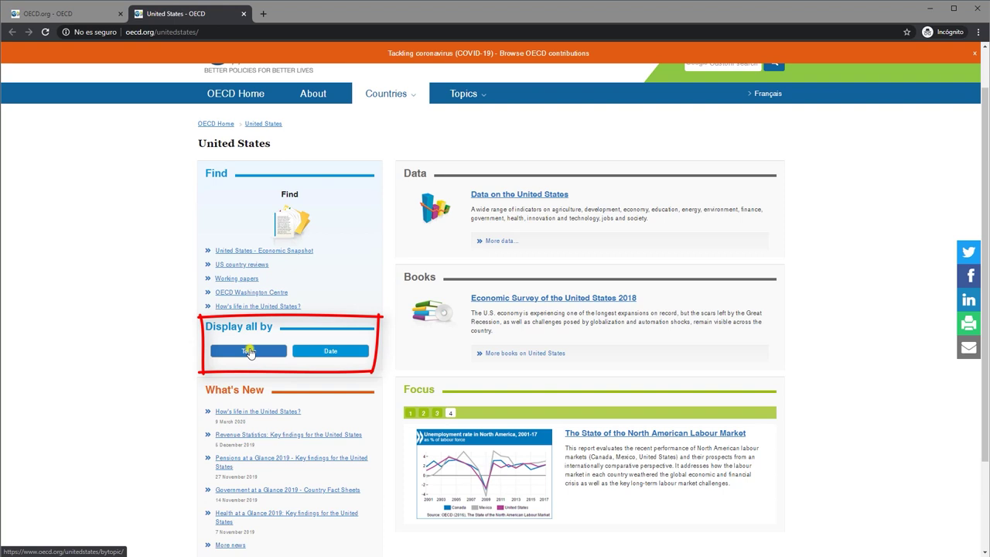
- Open the data page on the United States and look through its country profile indicators for Agriculture and Development
scroll(396, 204, up, 1)
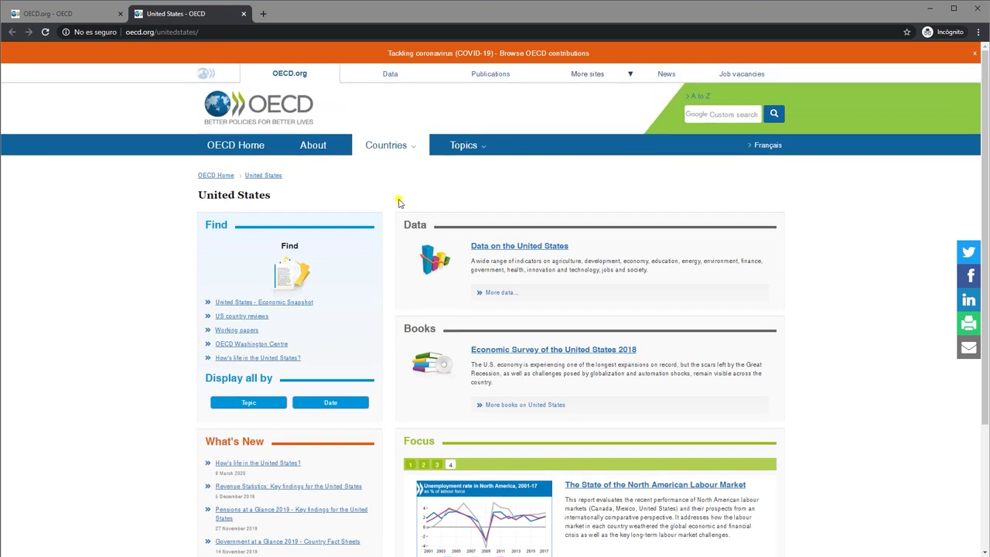
click(523, 248)
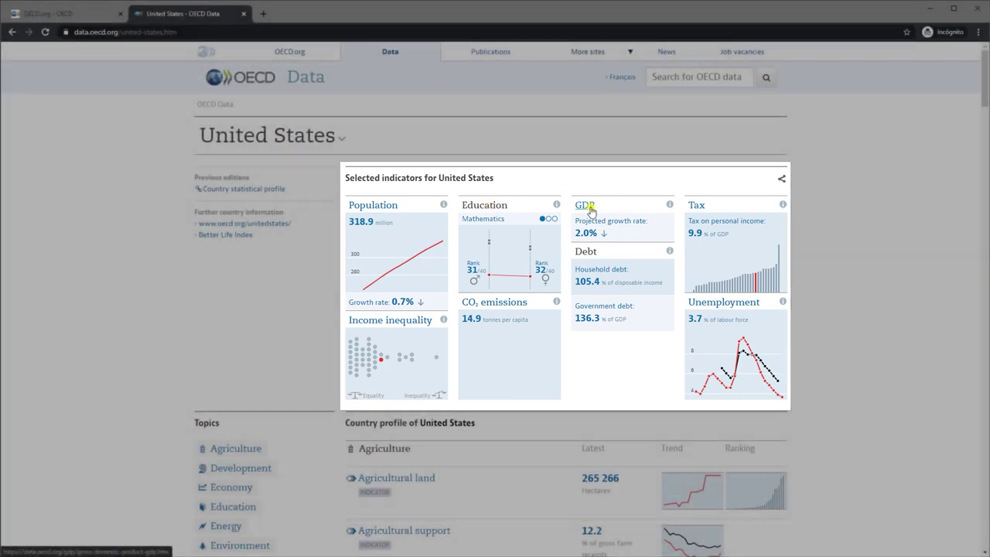
scroll(509, 259, down, 2)
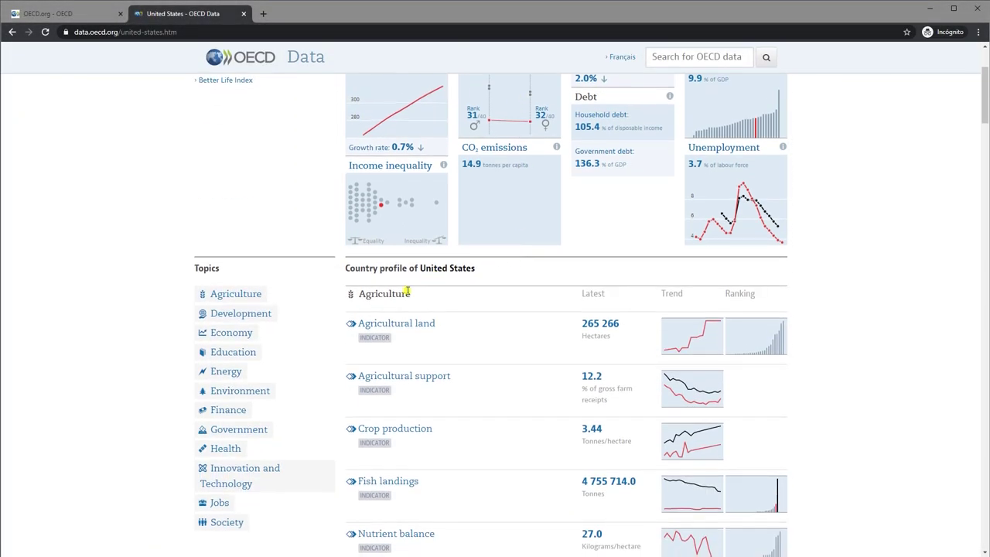
scroll(406, 263, down, 4)
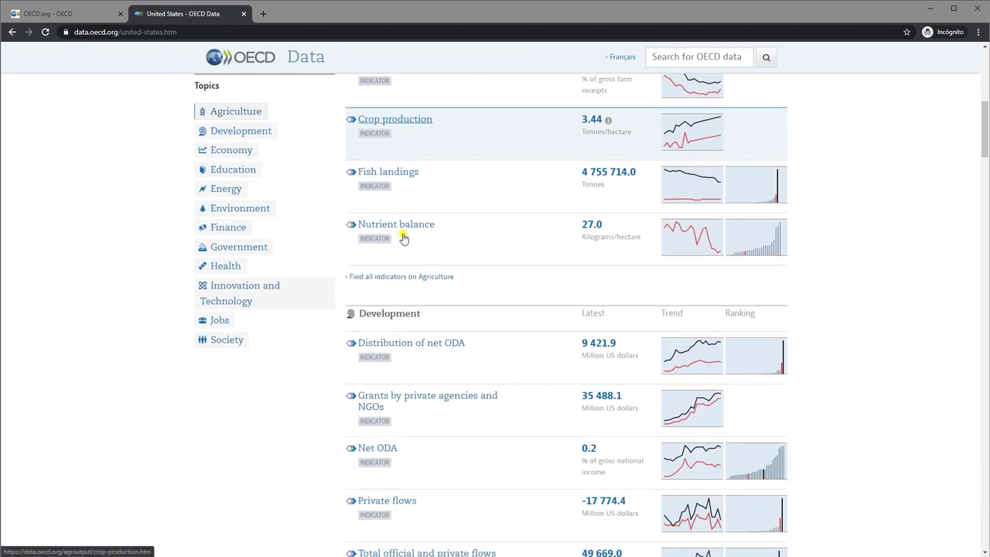
scroll(403, 238, down, 3)
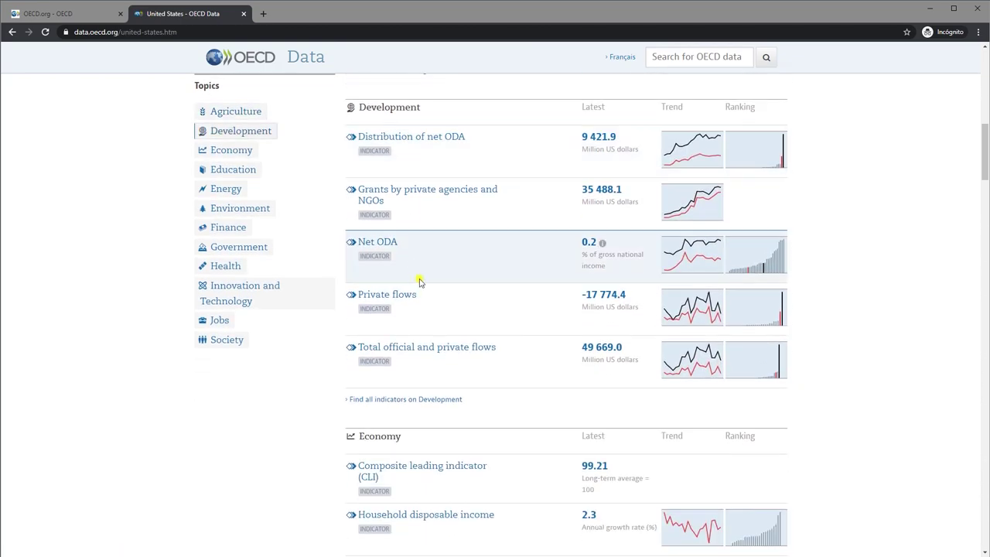
scroll(417, 282, up, 9)
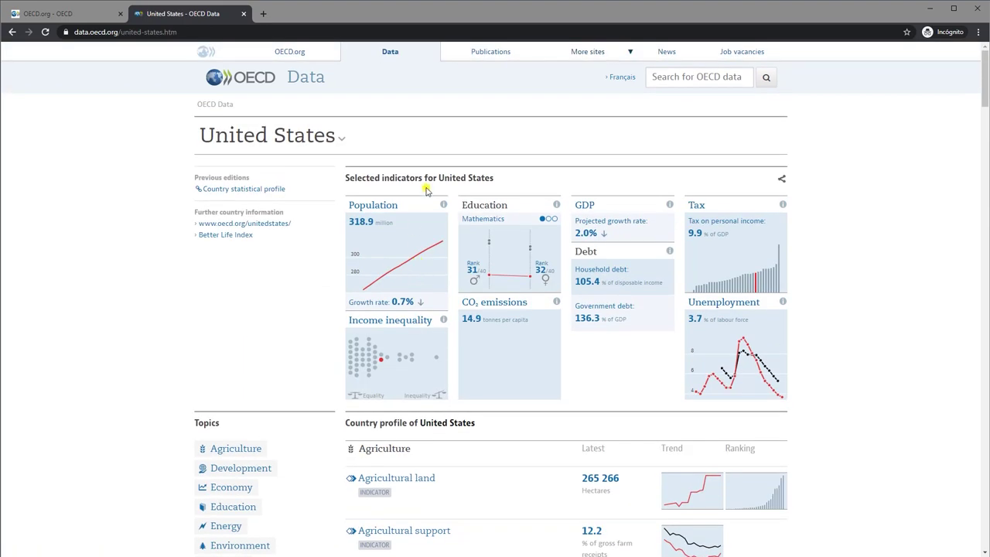
- Open the Country statistical profile link in a new tab and look through the list of country profiles and their formats
middle_click(225, 190)
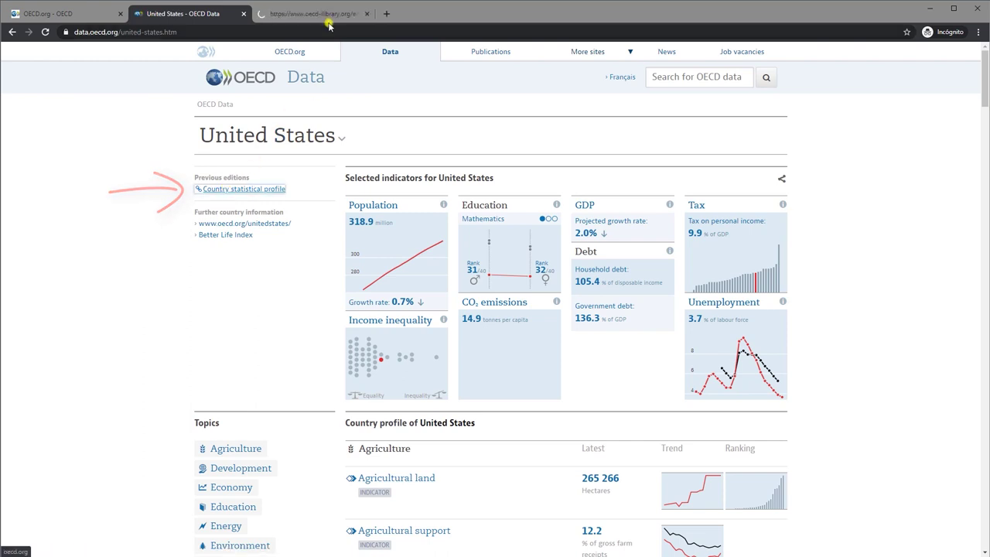
click(327, 16)
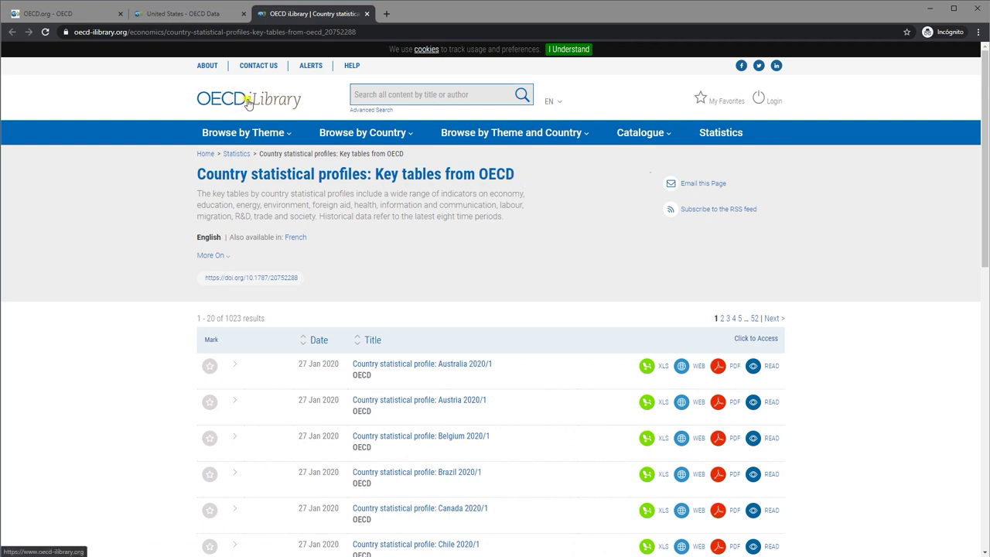
scroll(452, 294, down, 1)
scroll(444, 305, down, 4)
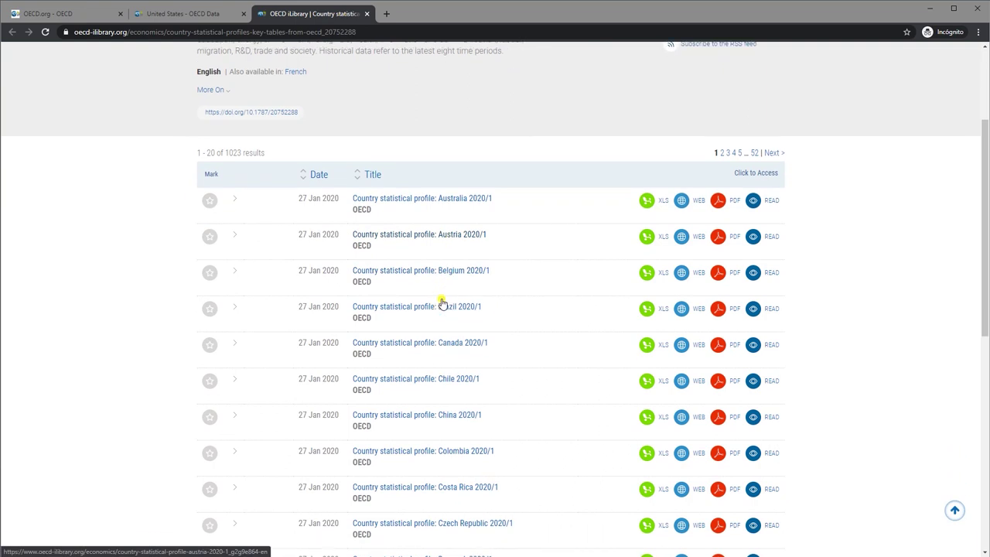
scroll(420, 269, up, 2)
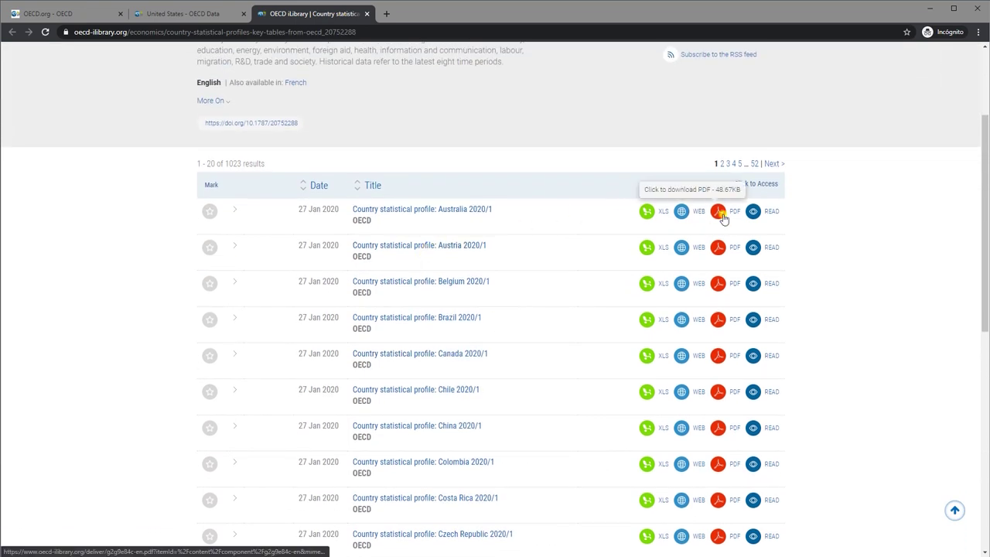
- Read the Australia 2020/1 country statistical profile online through both pages, and close the OECD iLibrary tab
click(754, 211)
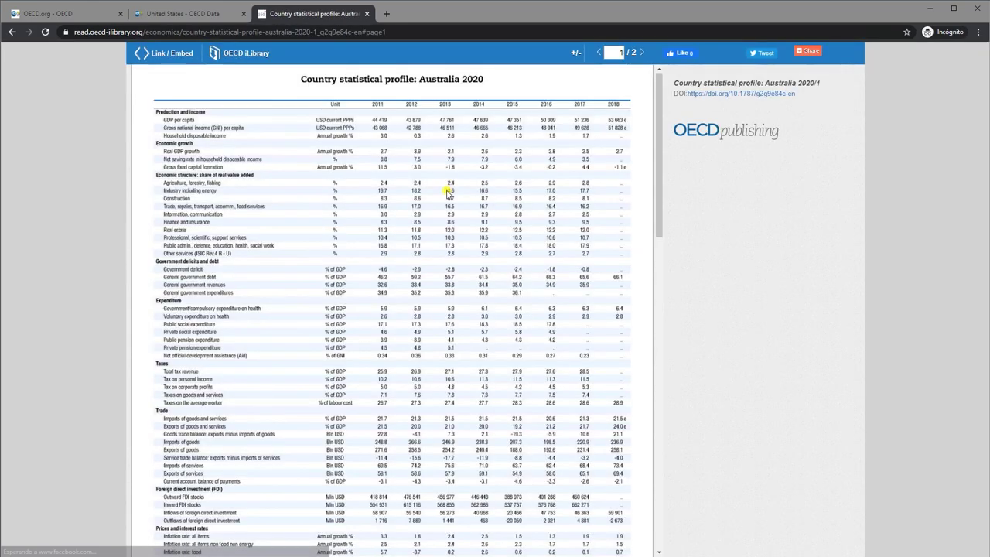
scroll(449, 191, down, 5)
scroll(449, 195, down, 8)
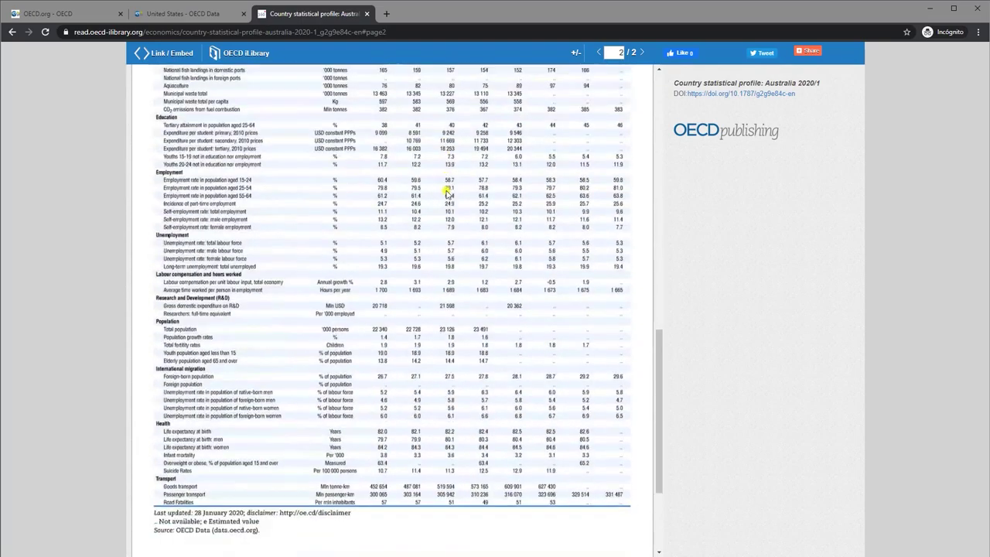
scroll(445, 232, up, 6)
scroll(441, 214, up, 7)
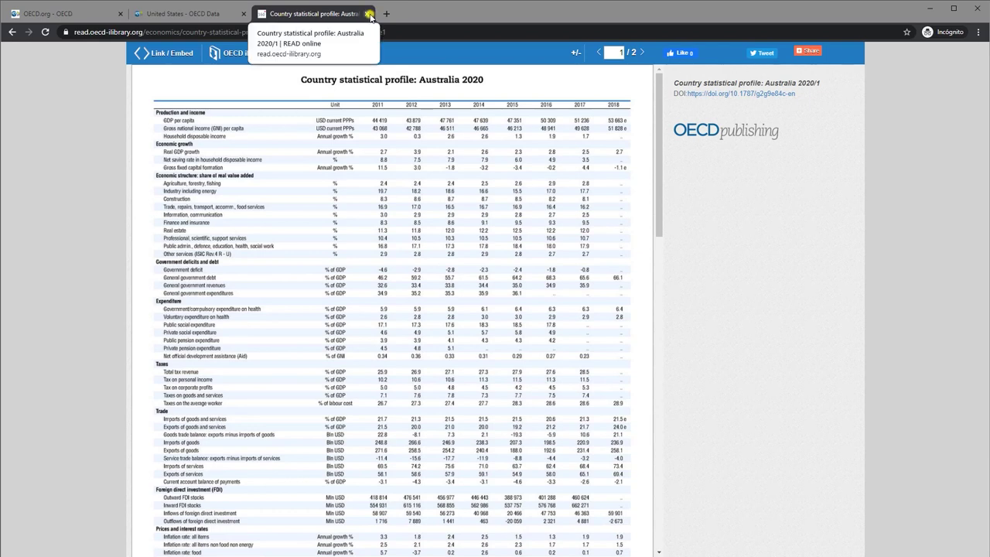
click(12, 32)
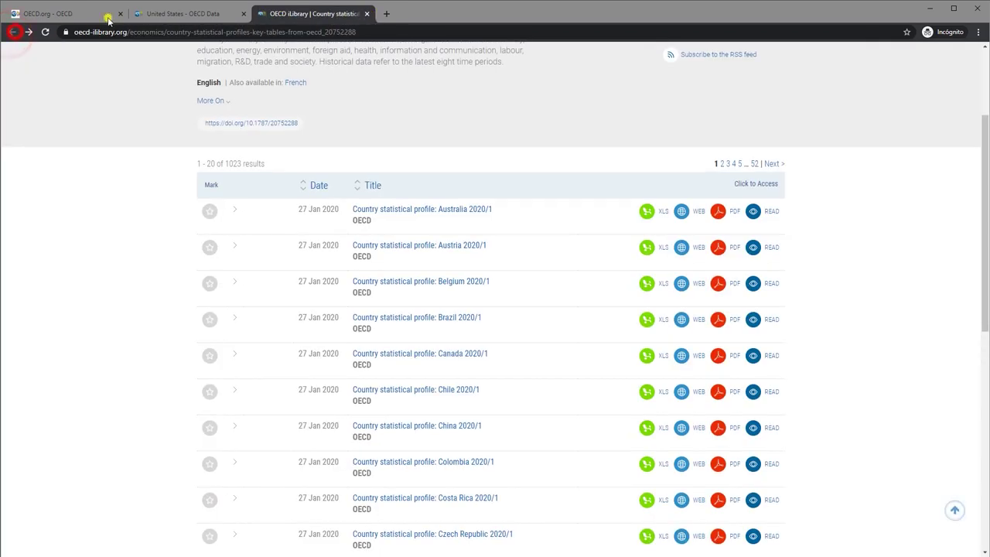
click(12, 31)
click(366, 14)
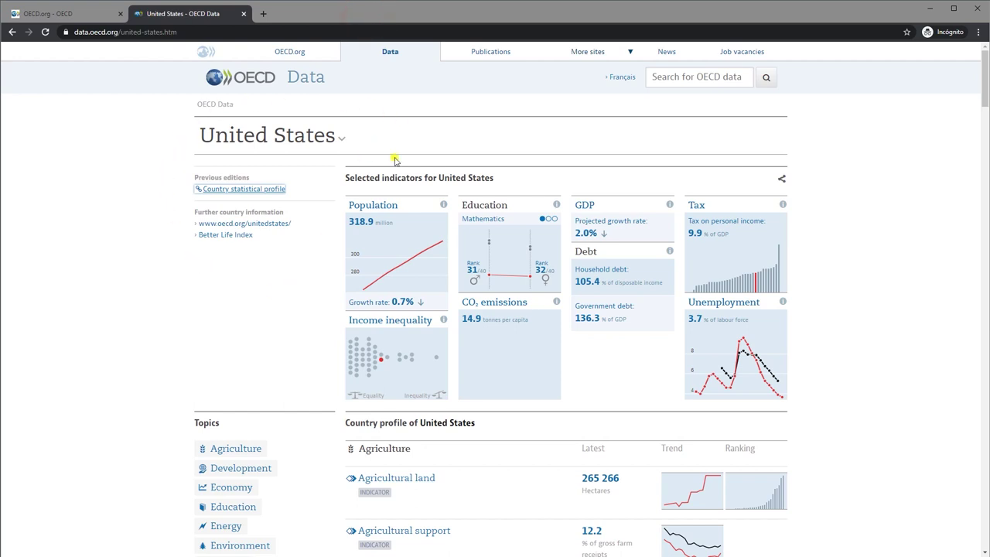
- View the Population indicator's map for the United States and return to the country's data page
click(370, 207)
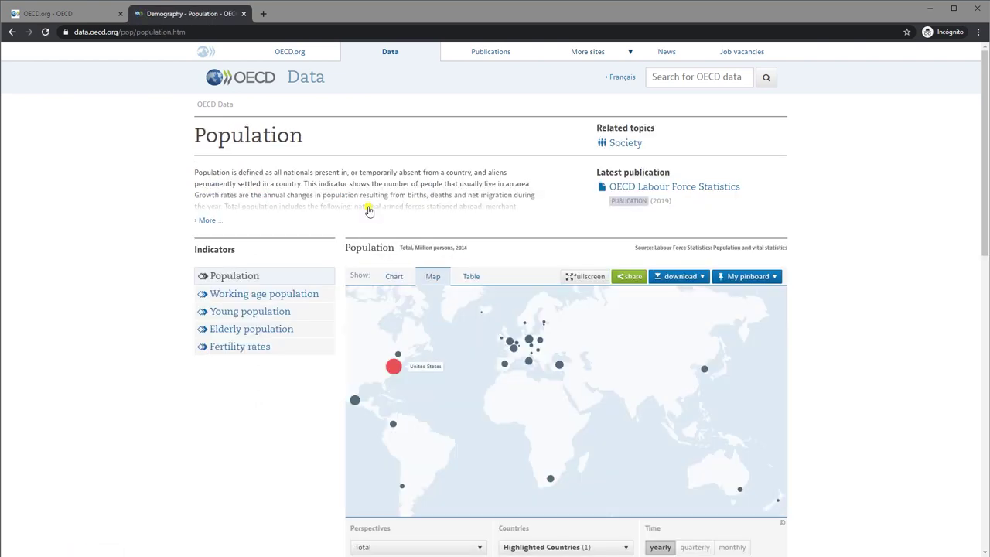
scroll(369, 211, down, 2)
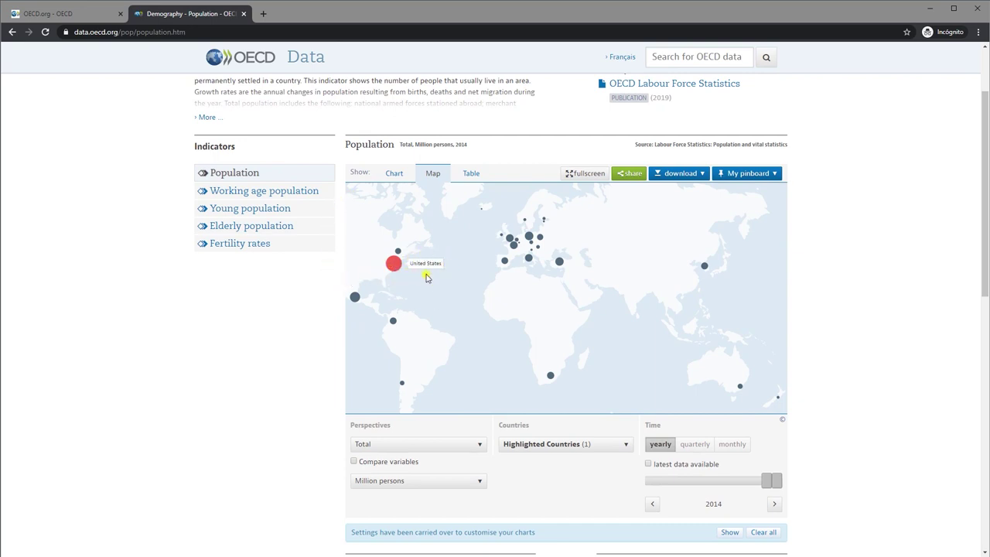
click(12, 31)
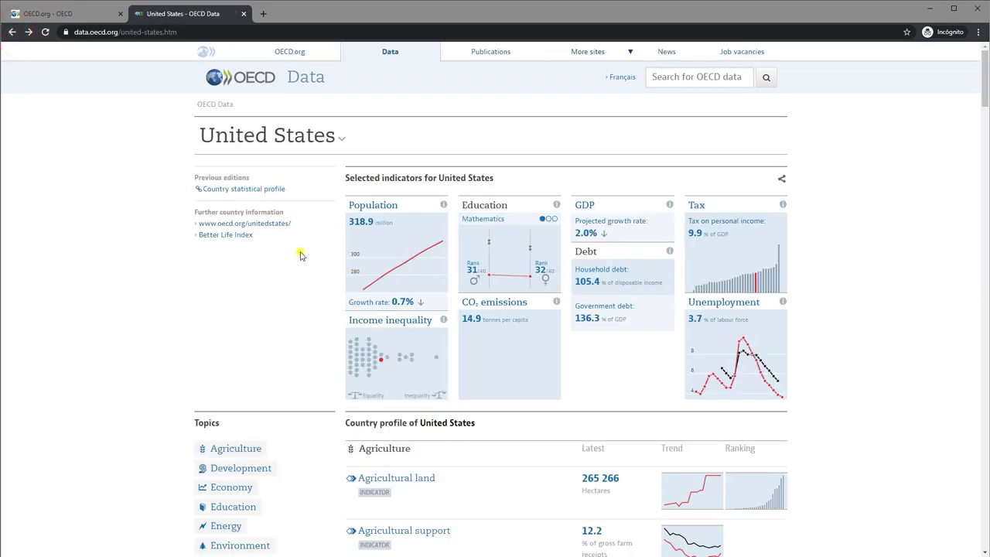
- Open the GDP indicator and compare the per-capita bars for the OECD total and France in the chart
click(585, 206)
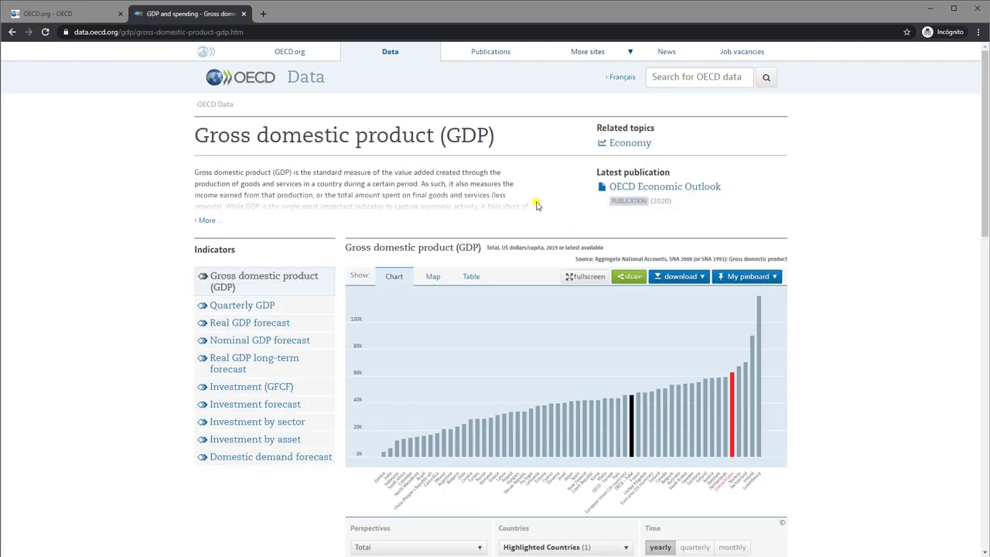
scroll(538, 205, down, 1)
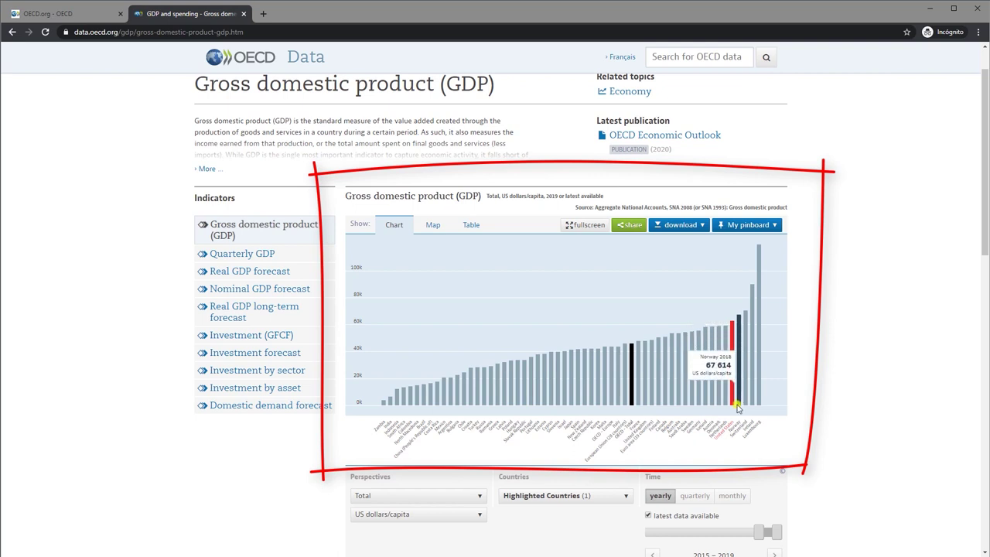
mouse_move(631, 406)
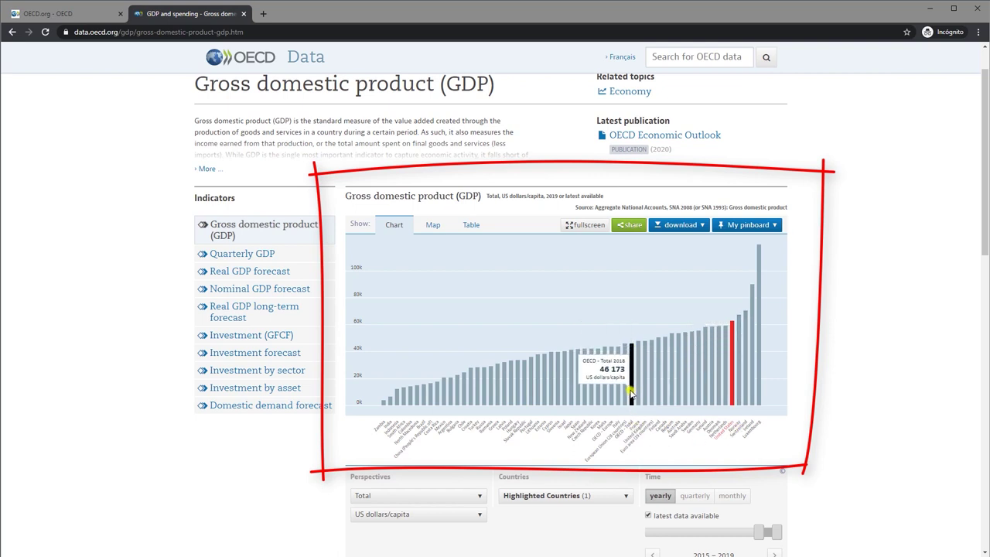
mouse_move(637, 359)
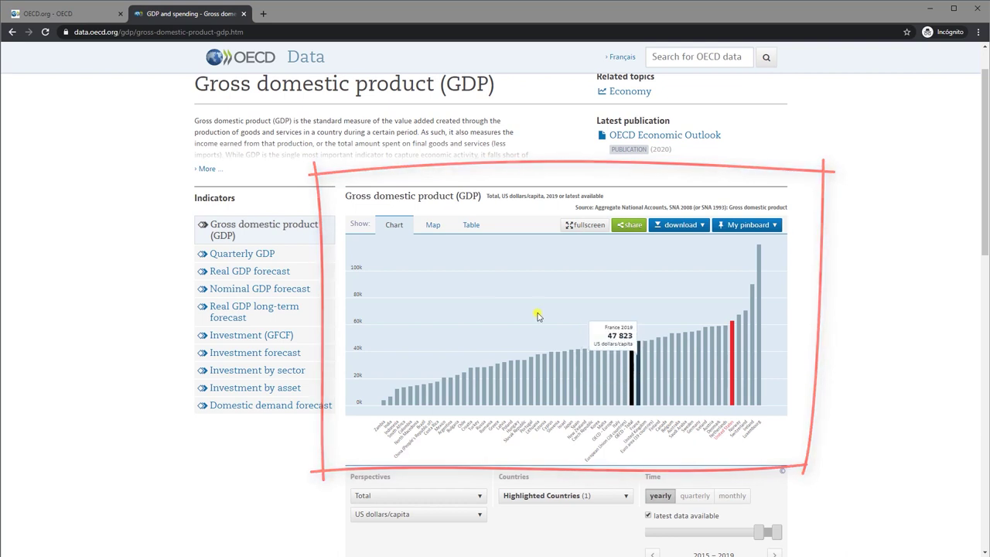
- Close the GDP page's tab and open the United States page from the U-Z group of countries
click(242, 14)
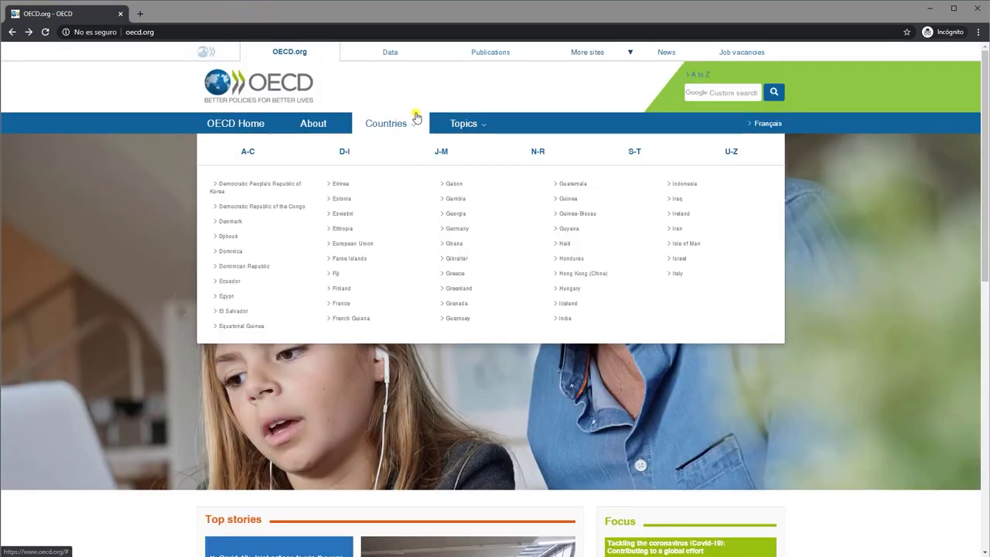
click(731, 151)
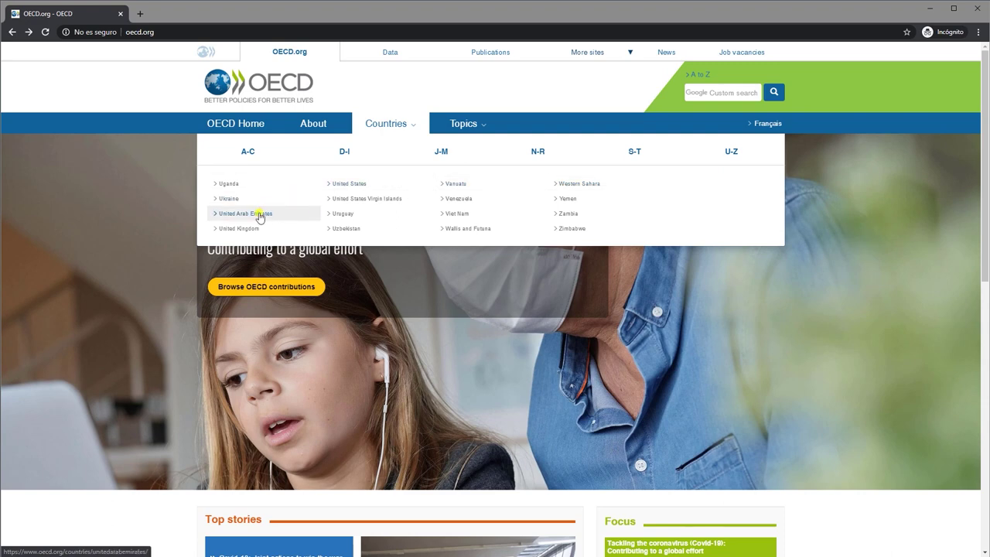
click(352, 185)
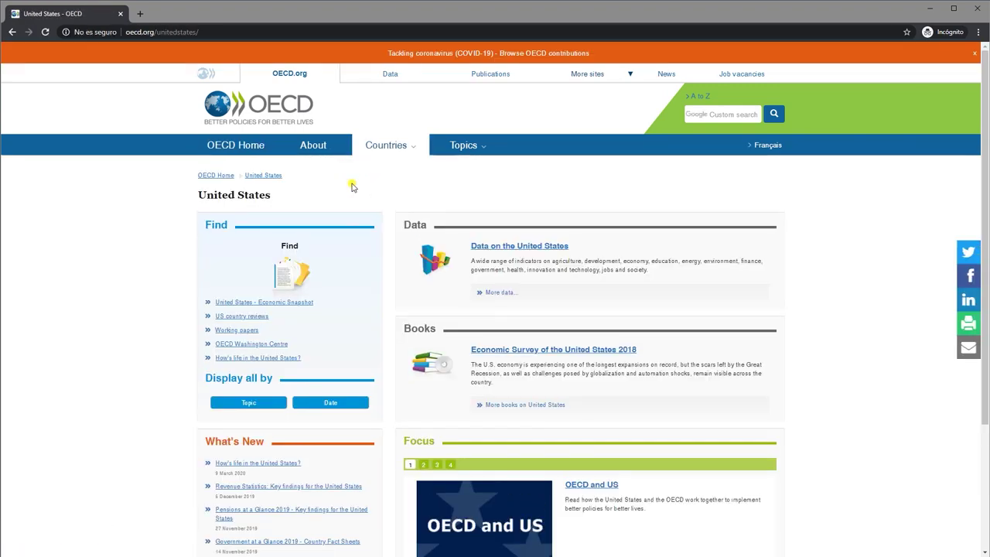
- View the United States Working papers list in a separate tab and close that tab
scroll(341, 205, down, 2)
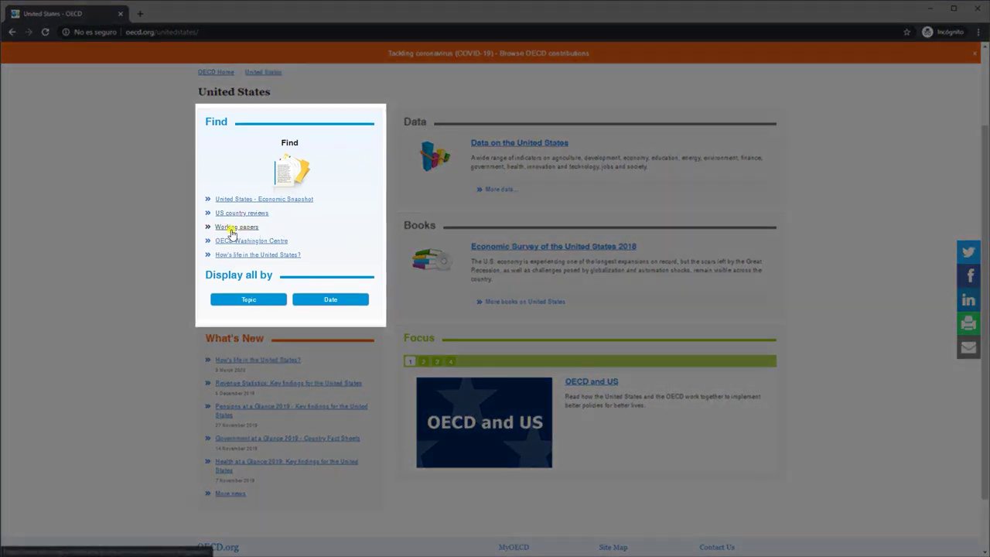
ctrl+click(231, 229)
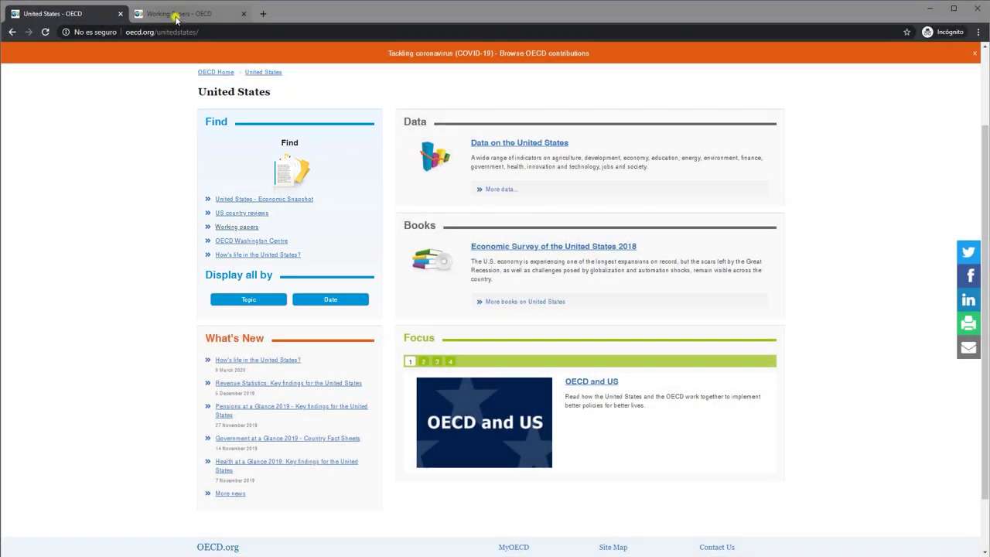
click(176, 14)
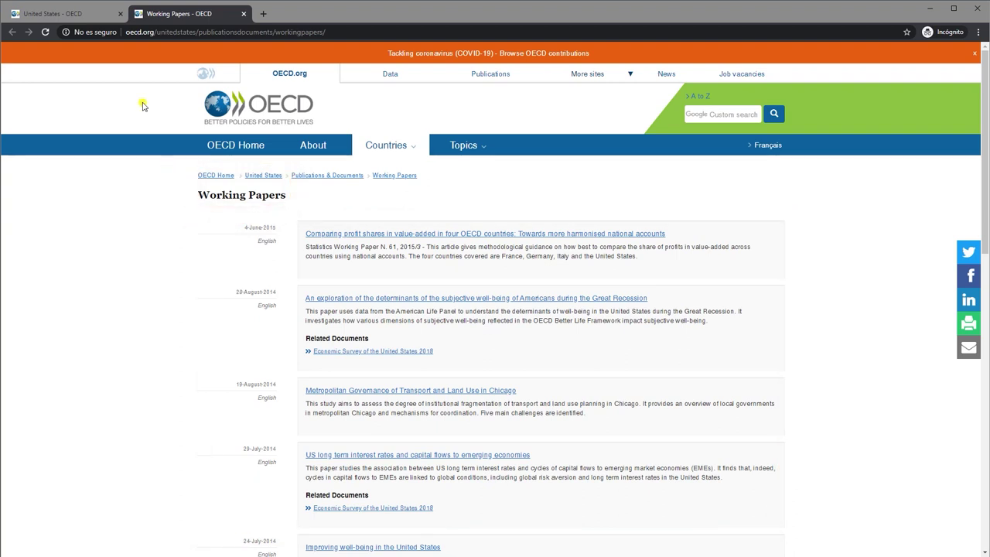
click(243, 14)
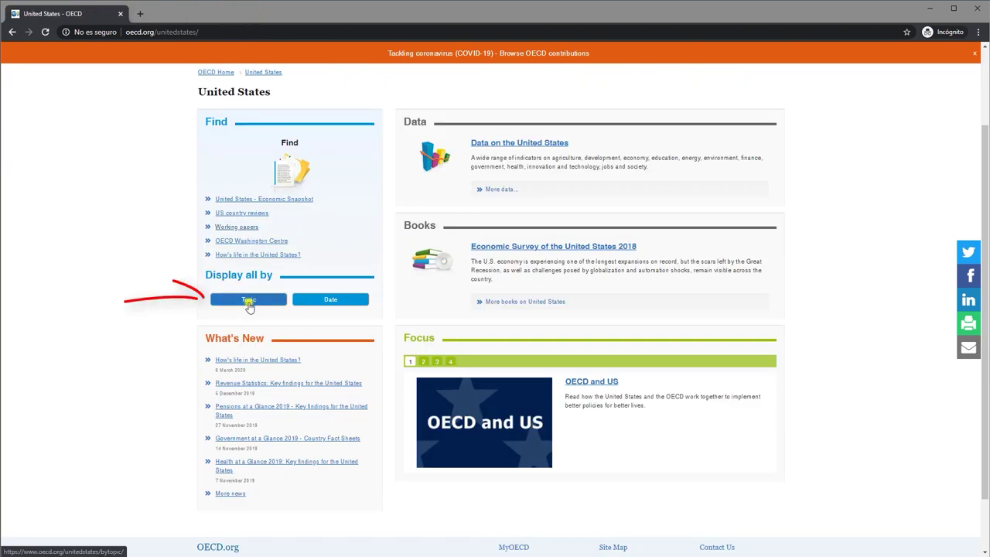
- Display the United States documents by topic, open Education, and look through its list of publications
click(249, 300)
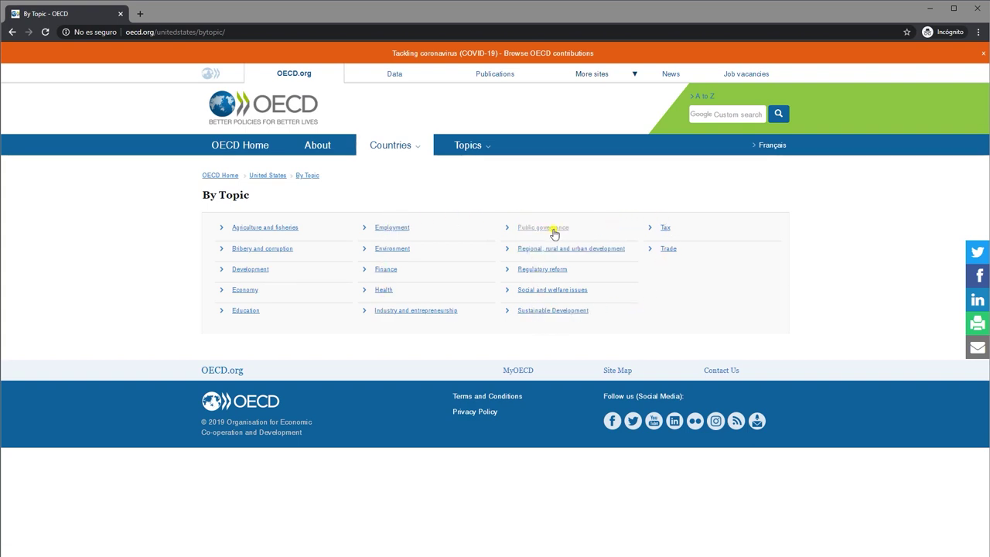
click(240, 311)
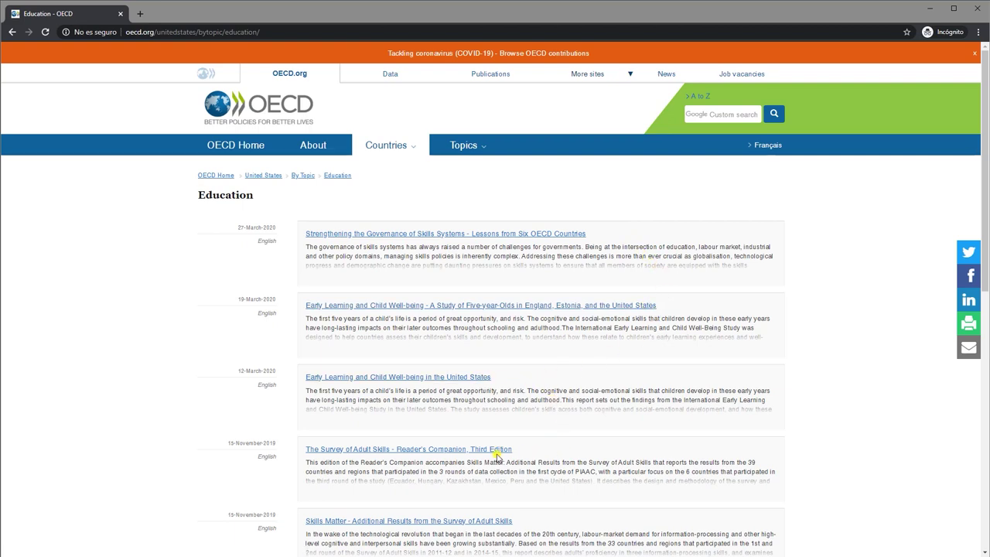
scroll(497, 456, down, 3)
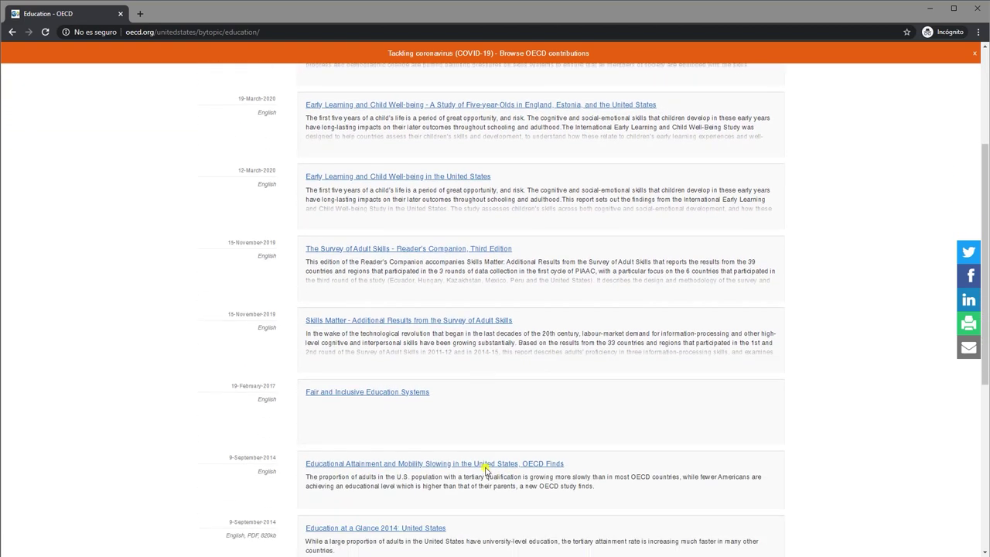
scroll(485, 470, down, 2)
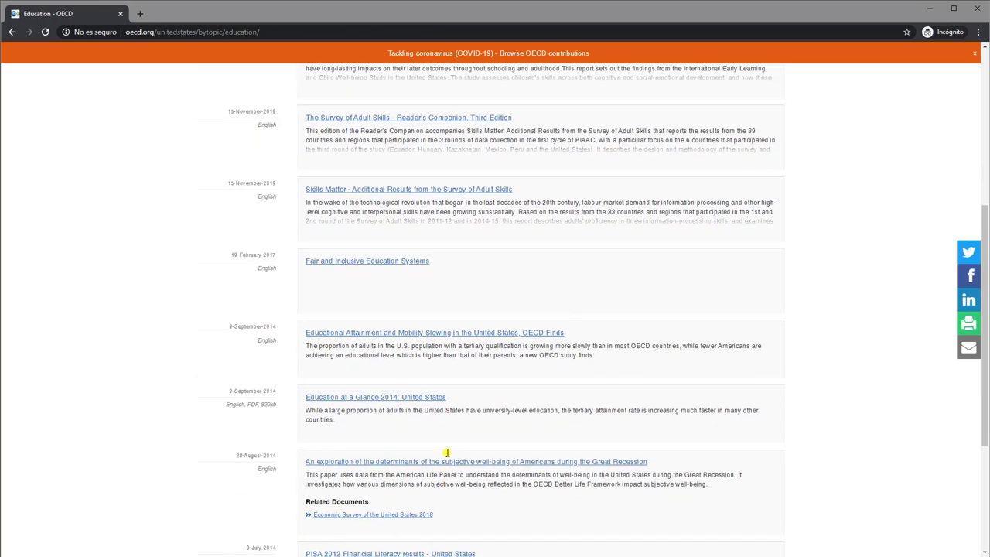
scroll(447, 454, up, 5)
- Open the publication "Strengthening the Governance of Skills Systems - Lessons from Six OECD Countries" and expand its full description
click(422, 234)
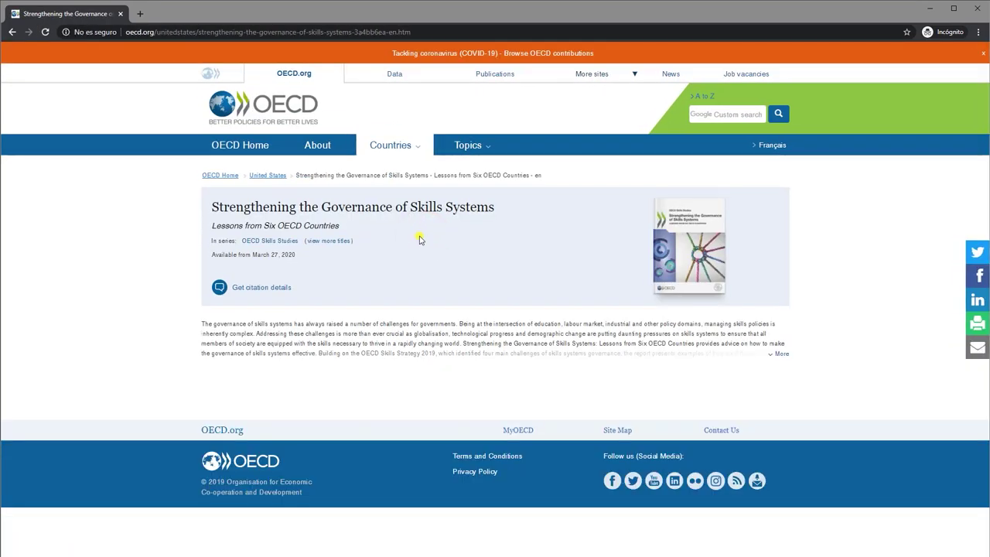
click(783, 358)
click(777, 356)
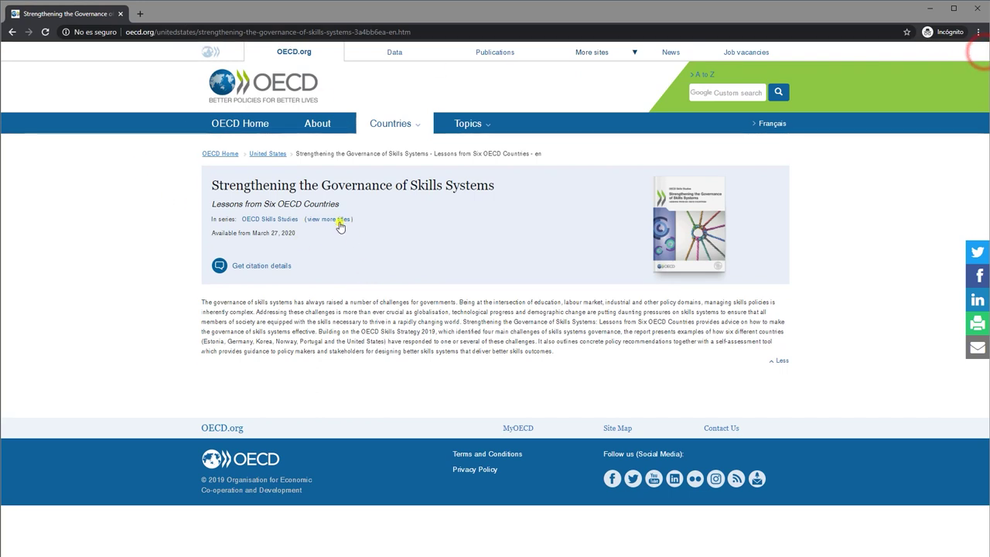
- Return to the OECD home page, view the country and topic listings, and open the Education topic page
click(268, 79)
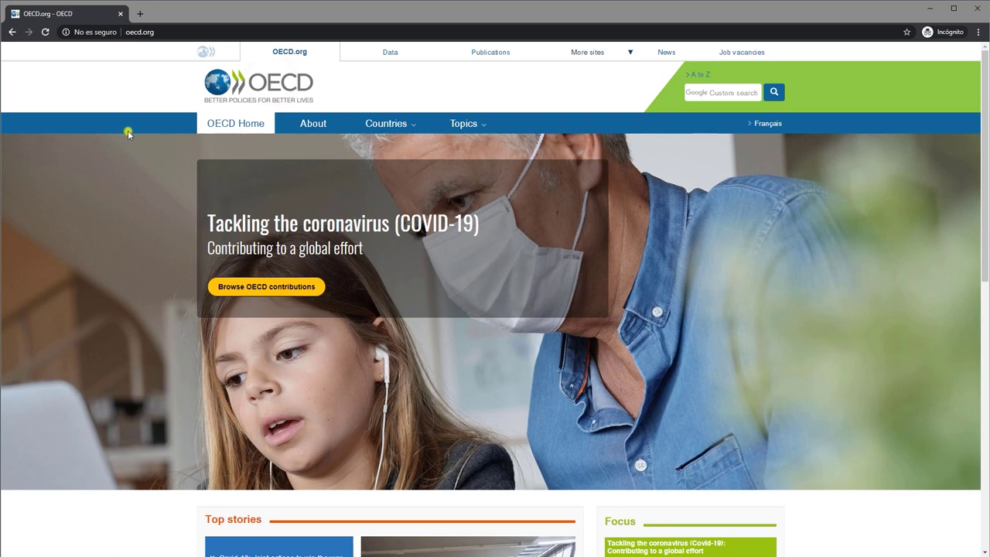
click(397, 126)
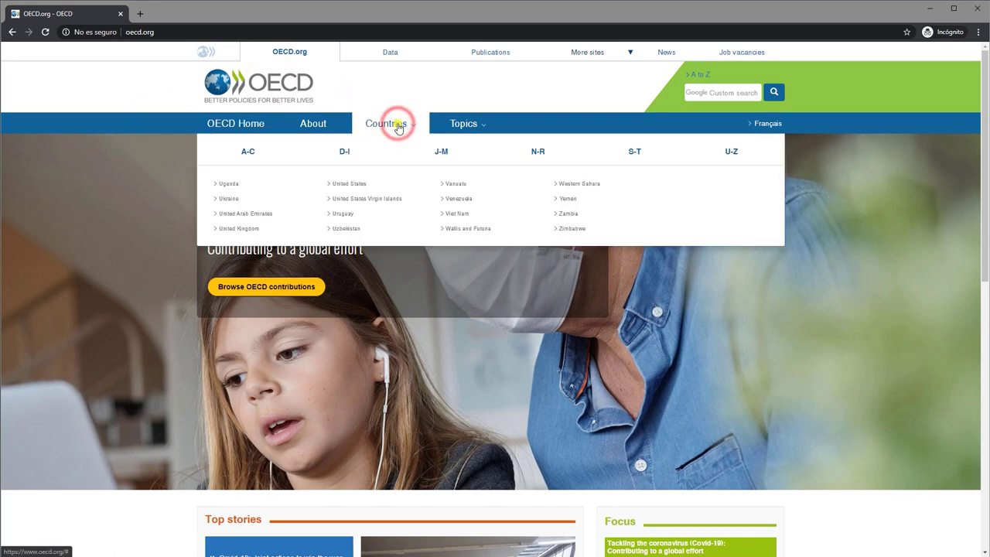
click(471, 123)
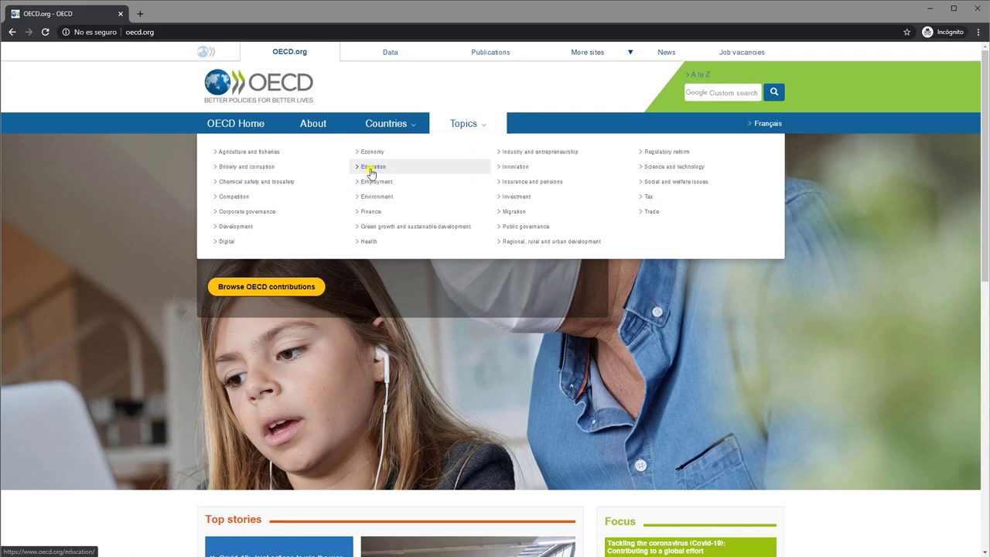
click(404, 128)
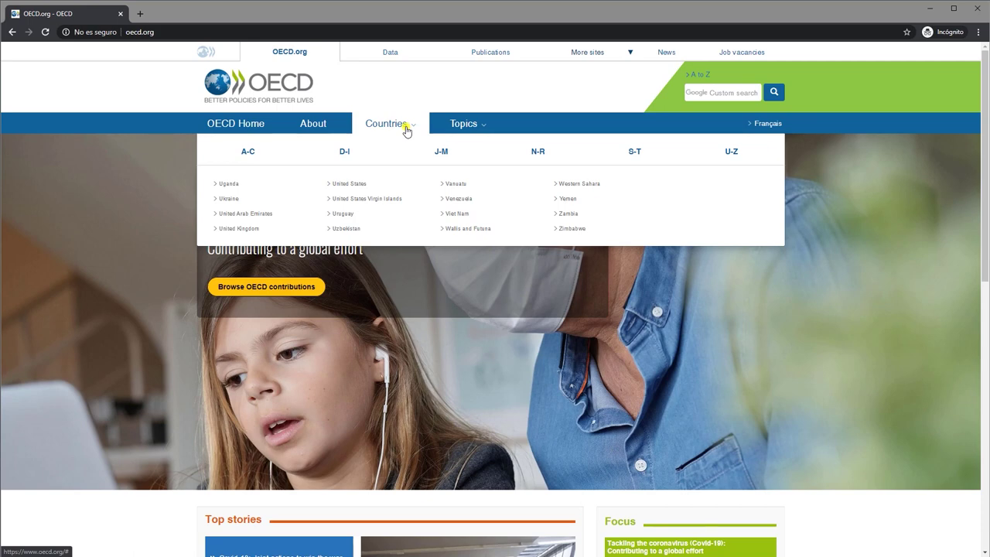
click(467, 123)
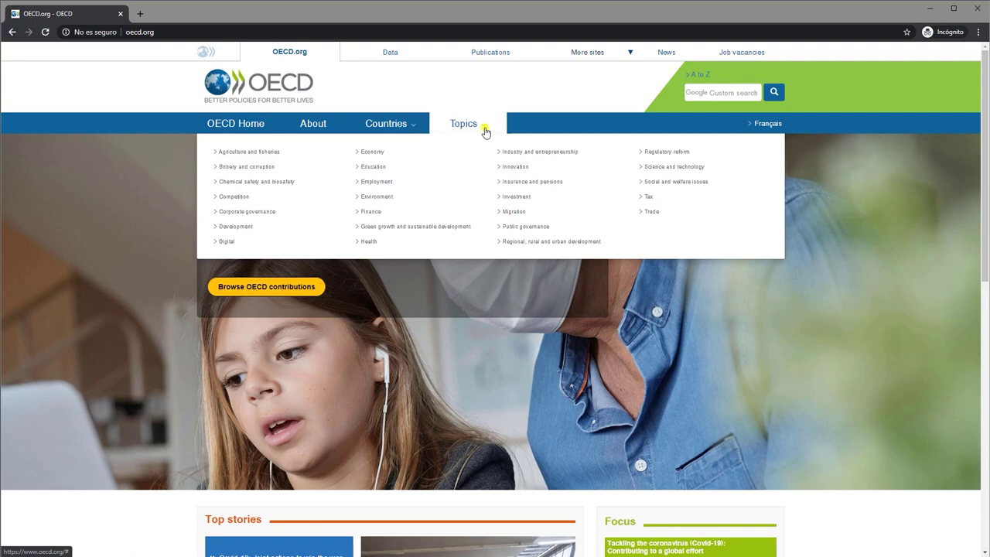
click(376, 168)
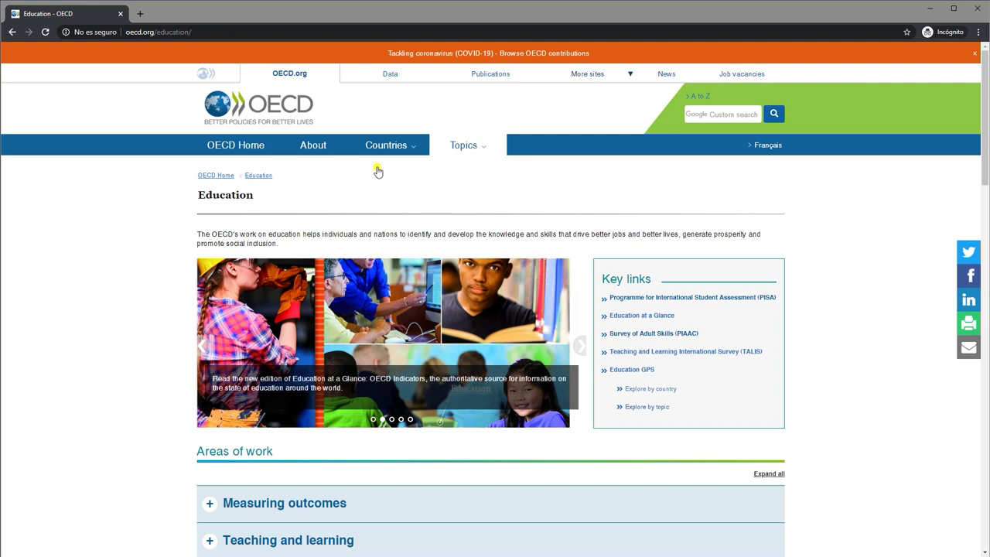
- Examine the Key links box and the Areas of work heading on the Education page
scroll(378, 171, down, 1)
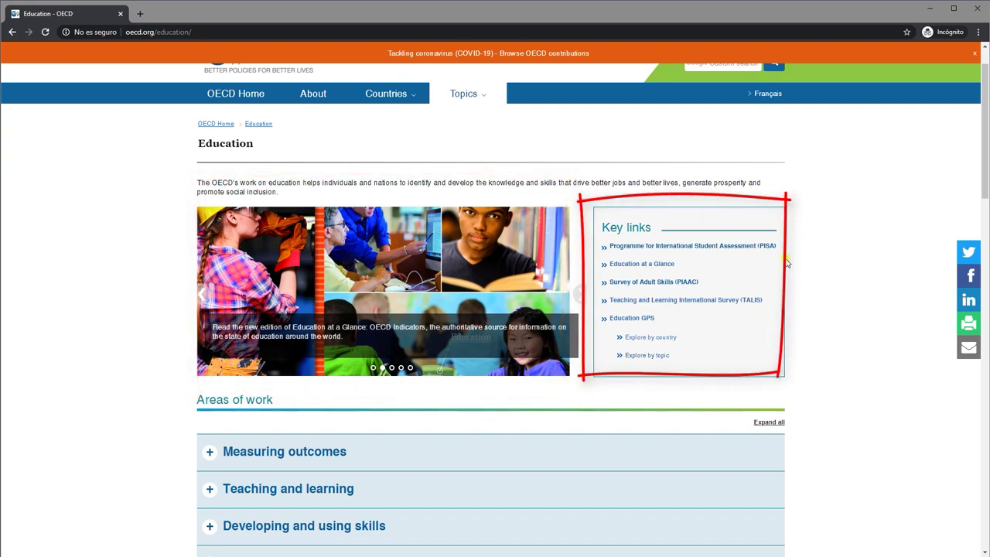
mouse_move(789, 245)
mouse_down()
mouse_move(601, 240)
mouse_move(599, 230)
mouse_up()
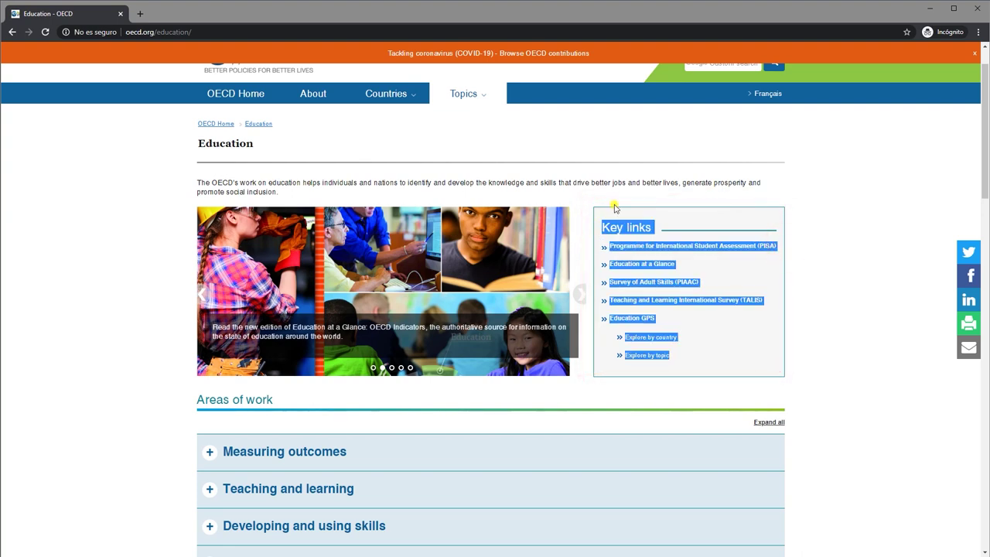
click(615, 207)
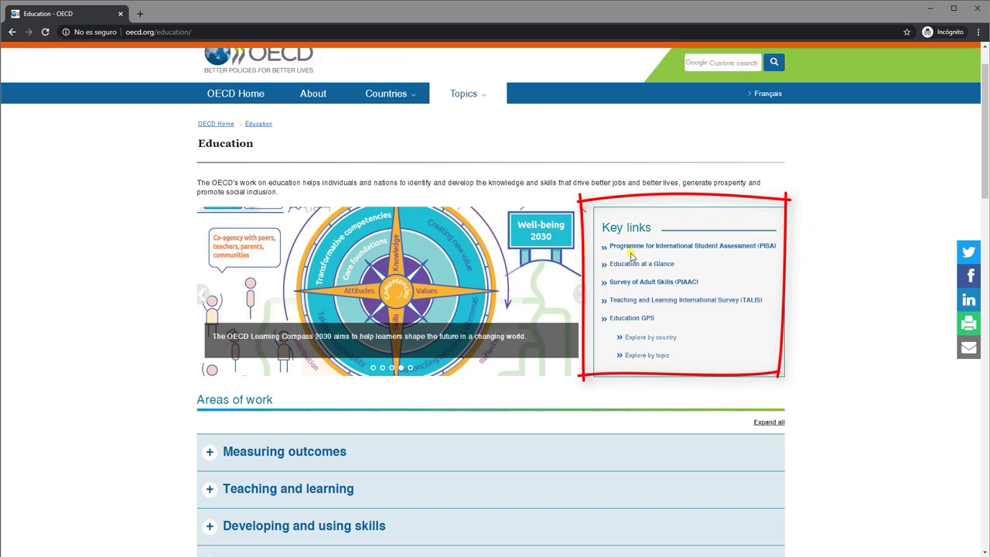
scroll(618, 168, down, 3)
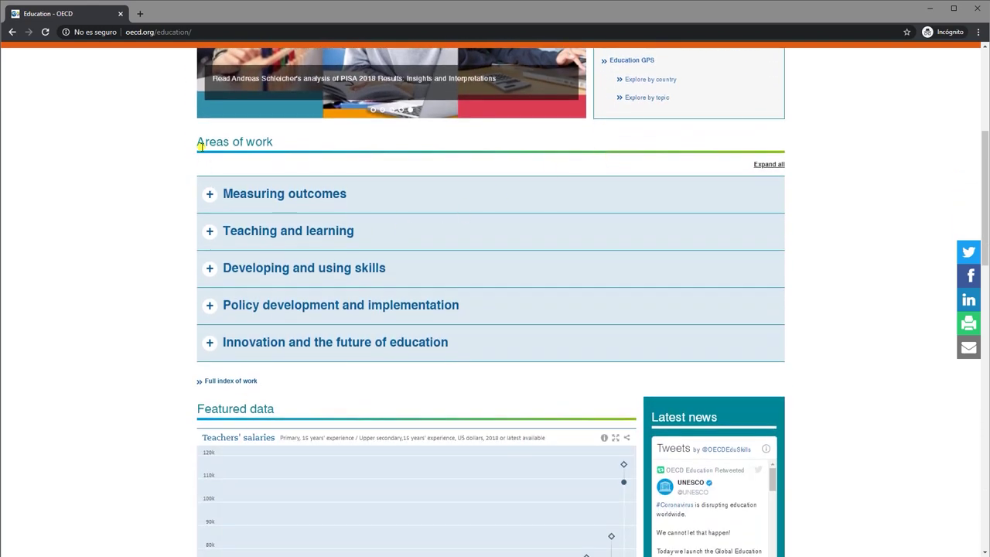
drag(195, 141, 302, 146)
click(303, 142)
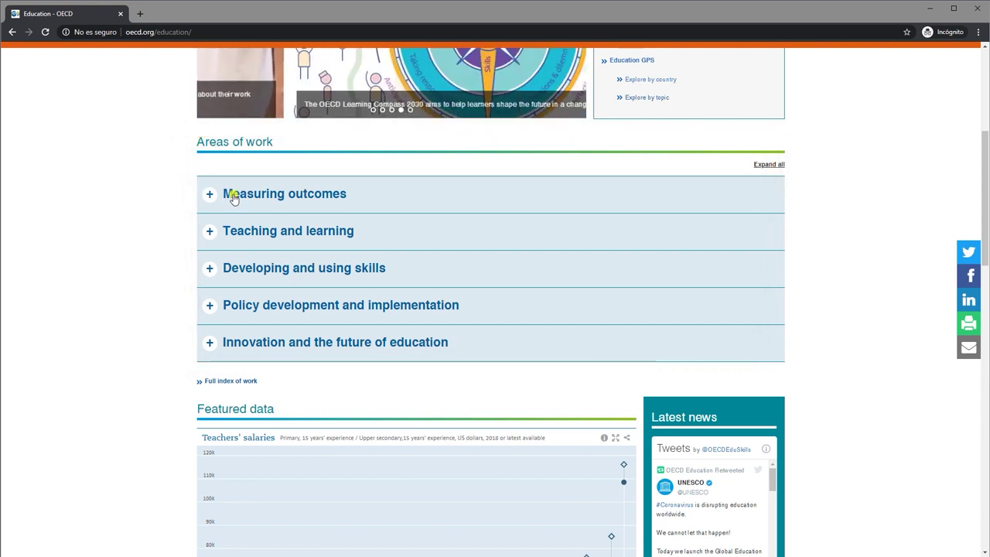
- Expand all five areas of work on the Education page, from Measuring outcomes to Innovation and the future of education
click(210, 195)
click(209, 334)
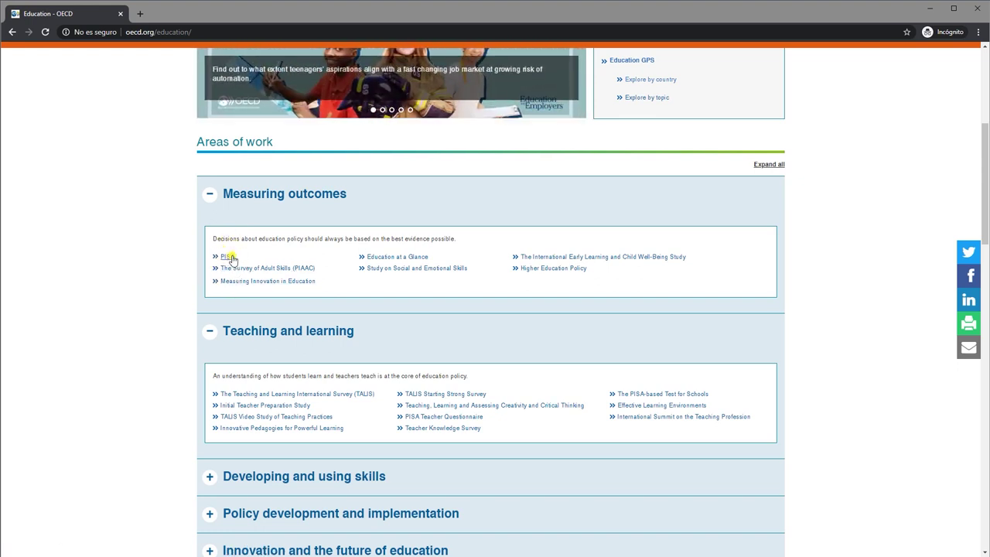
scroll(234, 259, down, 2)
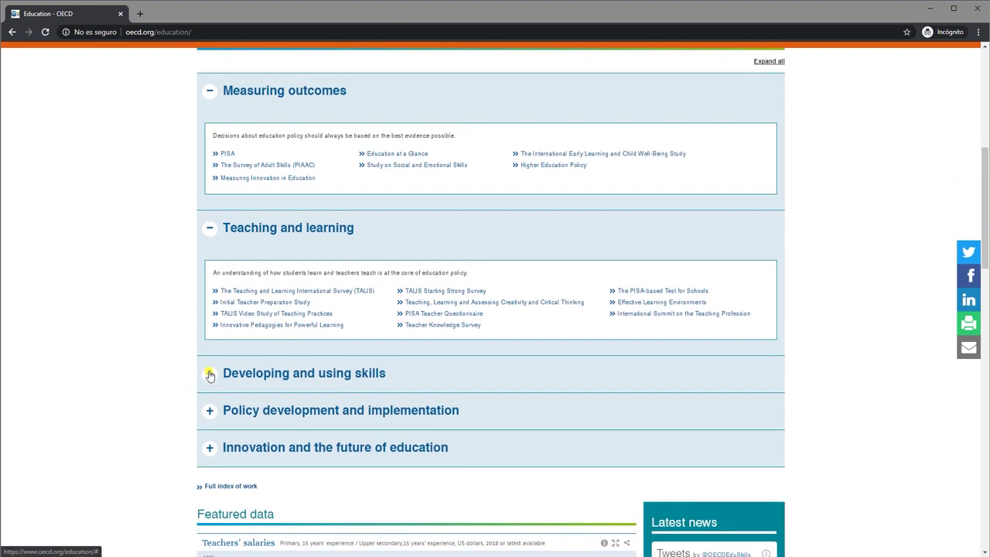
click(209, 373)
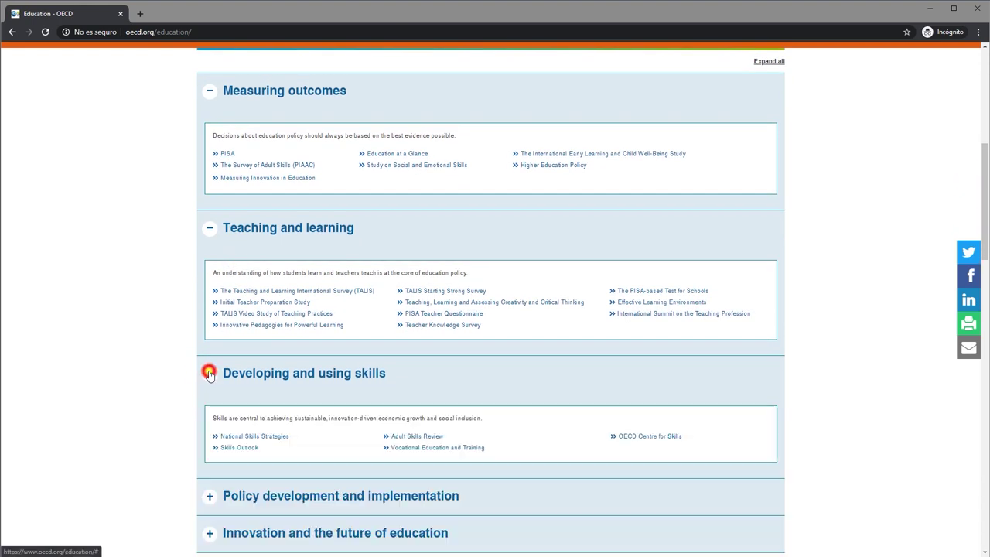
click(212, 498)
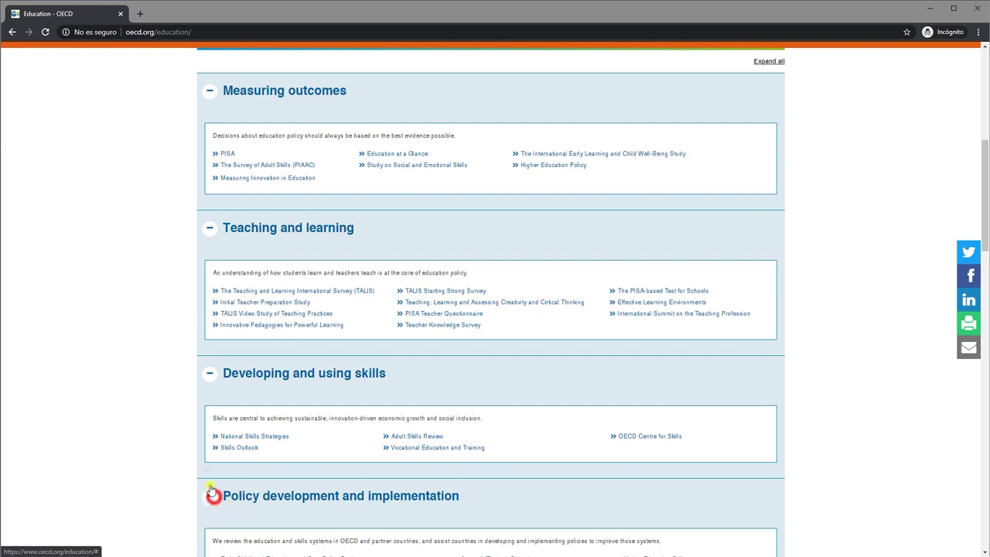
scroll(207, 487, down, 3)
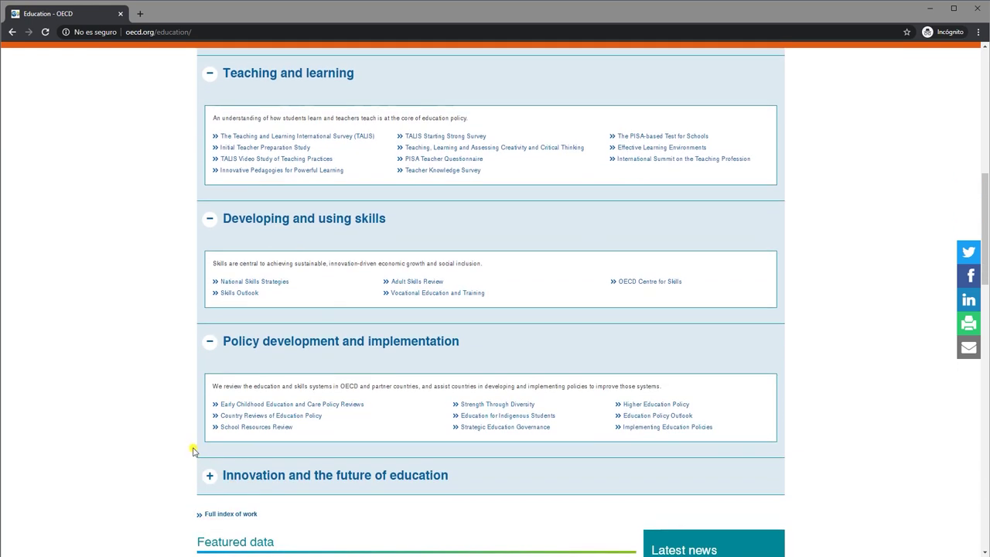
click(211, 476)
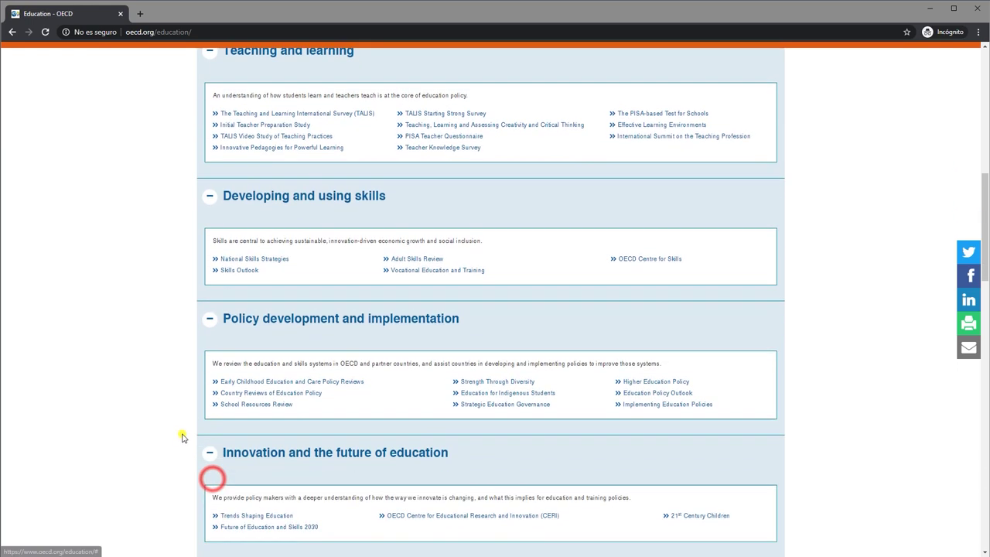
scroll(184, 437, down, 2)
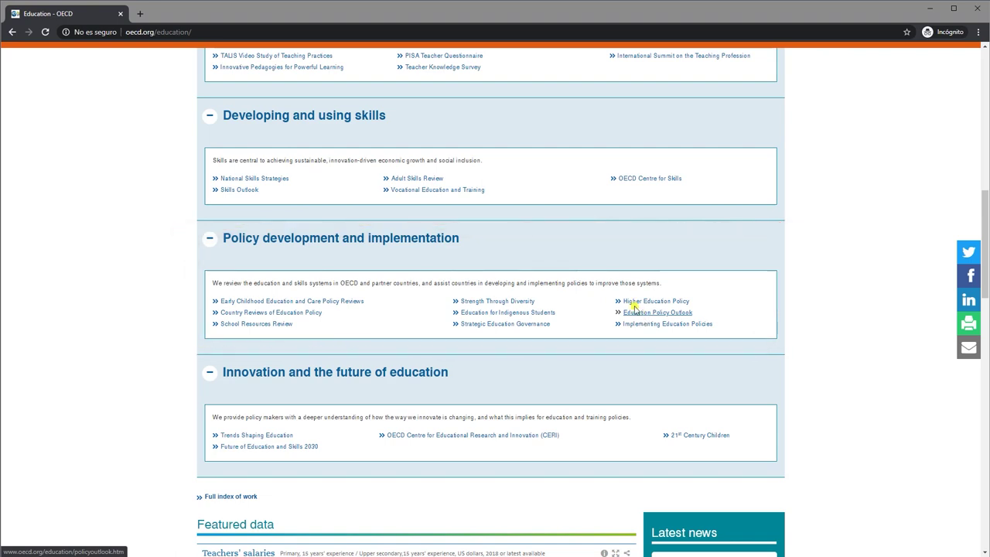
- Open the Programme for International Student Assessment (PISA) key link in a separate tab and look through its home page
scroll(603, 298, up, 5)
scroll(603, 302, up, 3)
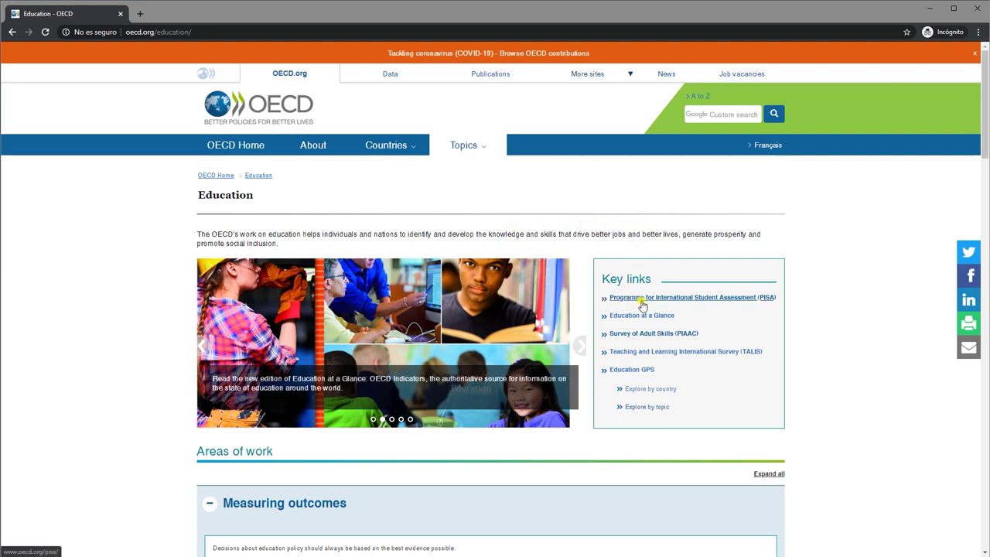
middle_click(656, 300)
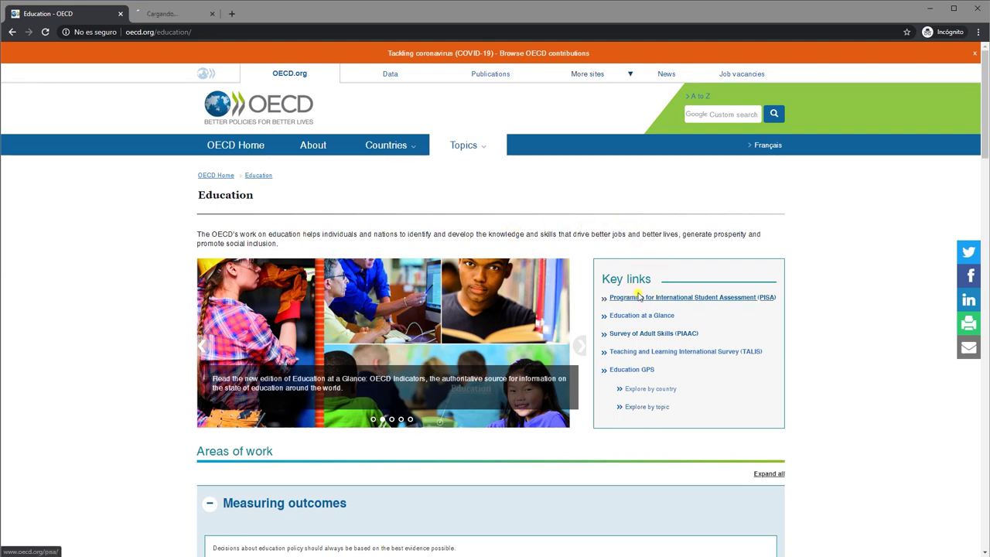
click(162, 17)
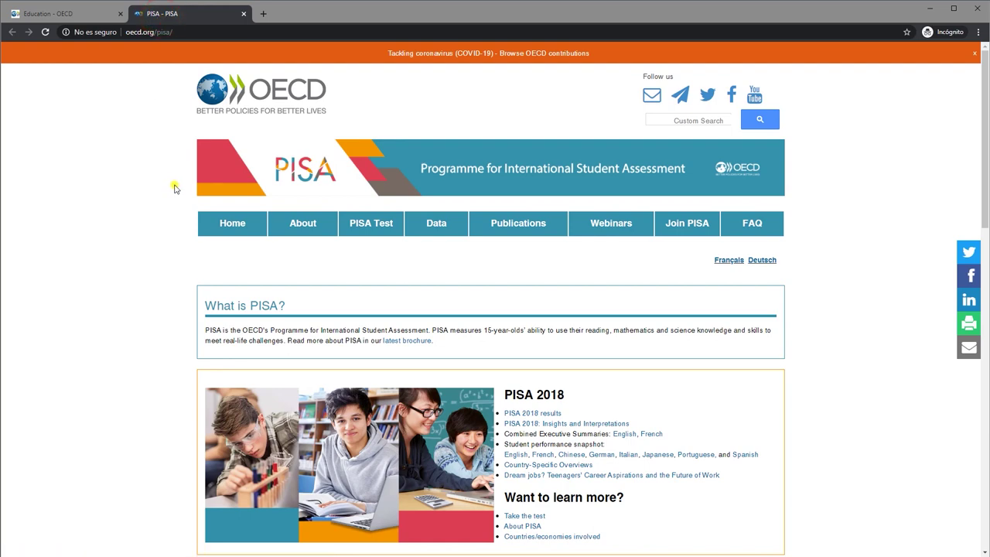
scroll(175, 188, down, 2)
scroll(175, 187, down, 5)
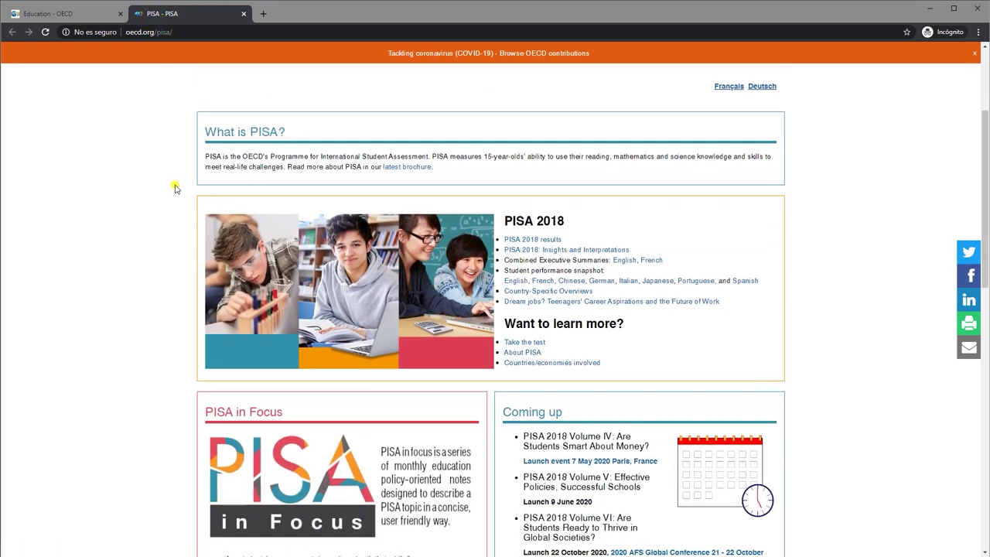
scroll(176, 188, down, 4)
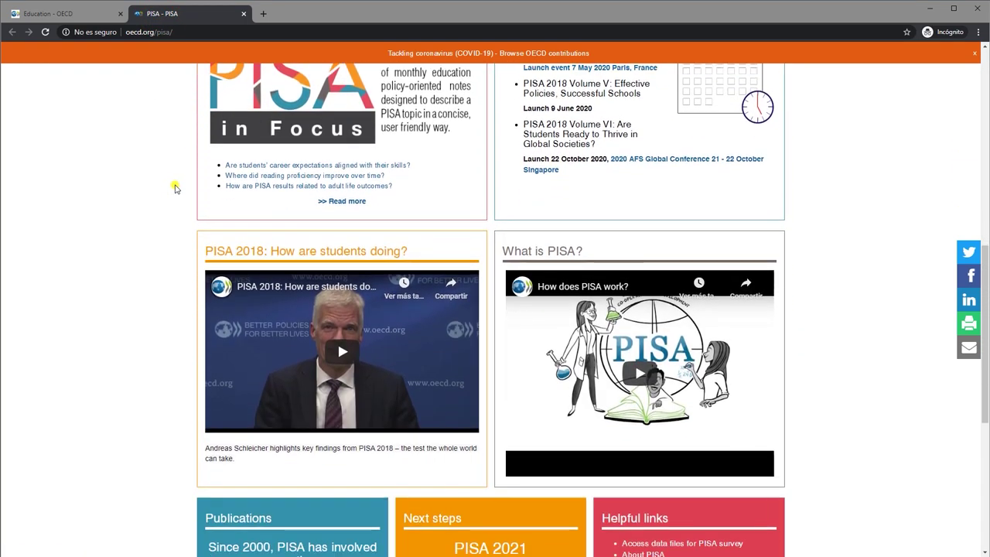
scroll(175, 188, down, 2)
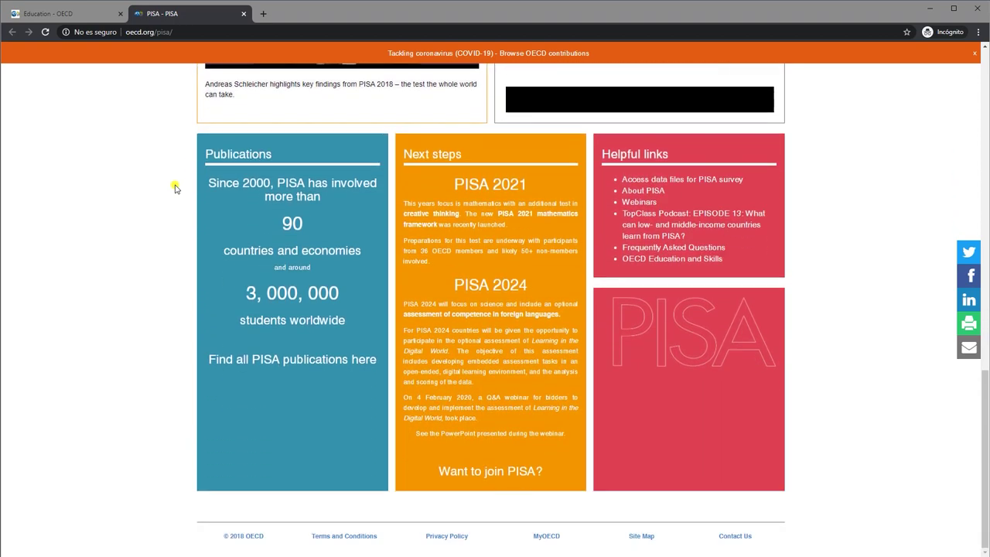
scroll(176, 188, up, 11)
scroll(175, 187, up, 3)
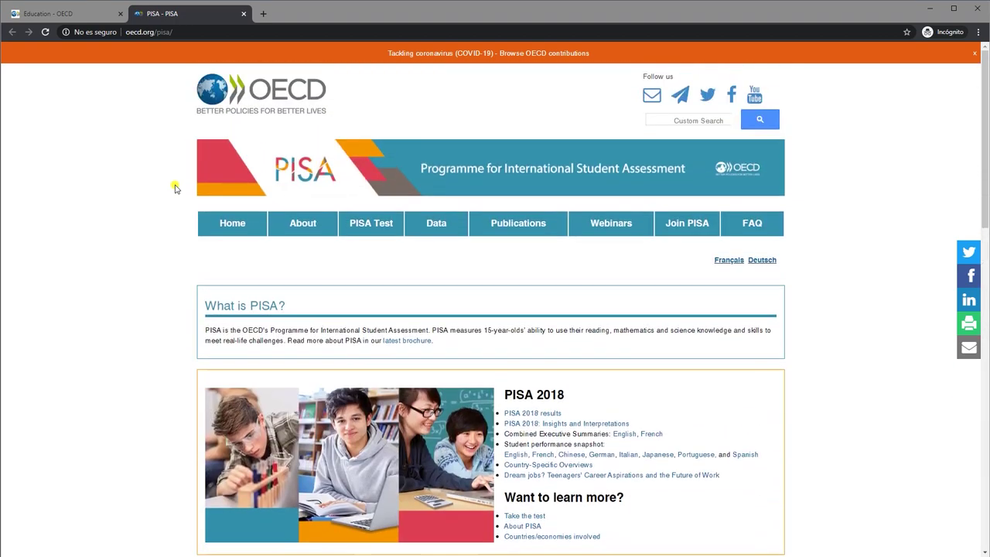
- View the PISA Test page, then open PISA's Data page and look through its database, Data Explorer, Education GPS and research documentation sections
click(364, 223)
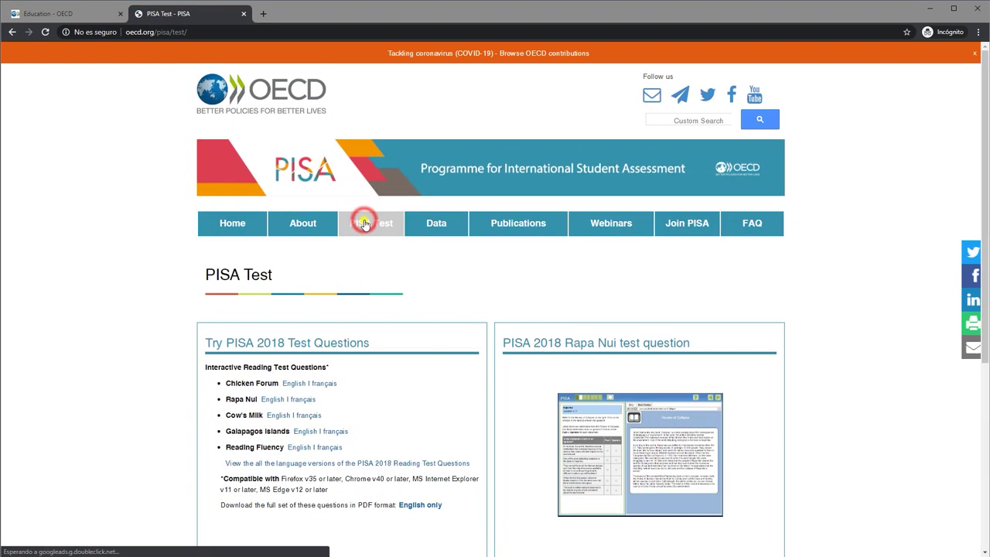
click(436, 224)
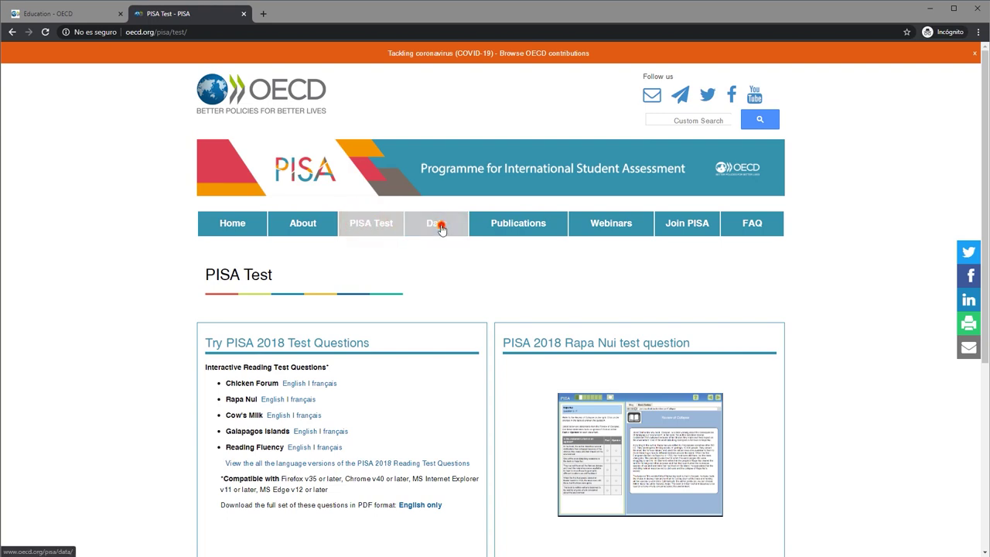
scroll(441, 231, down, 2)
scroll(440, 232, down, 2)
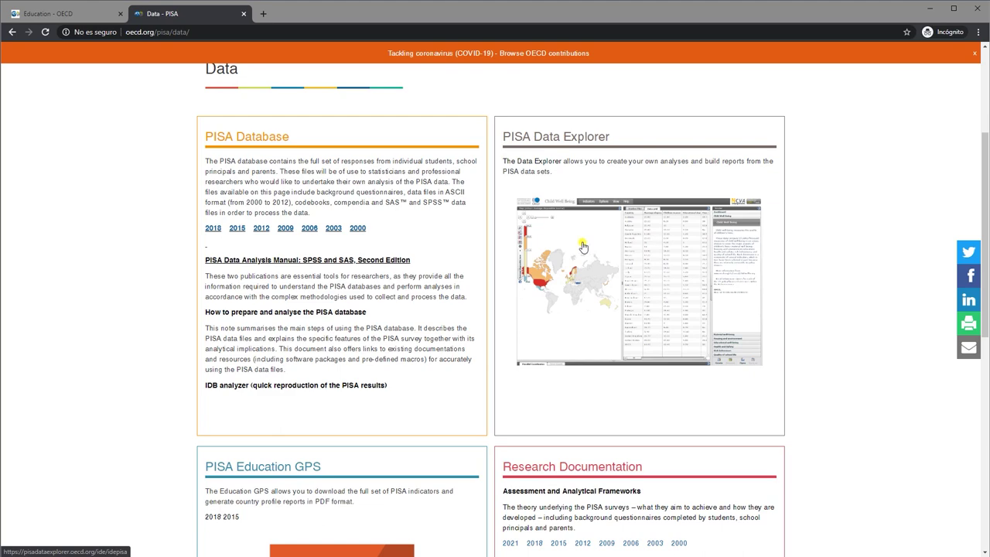
scroll(583, 246, down, 4)
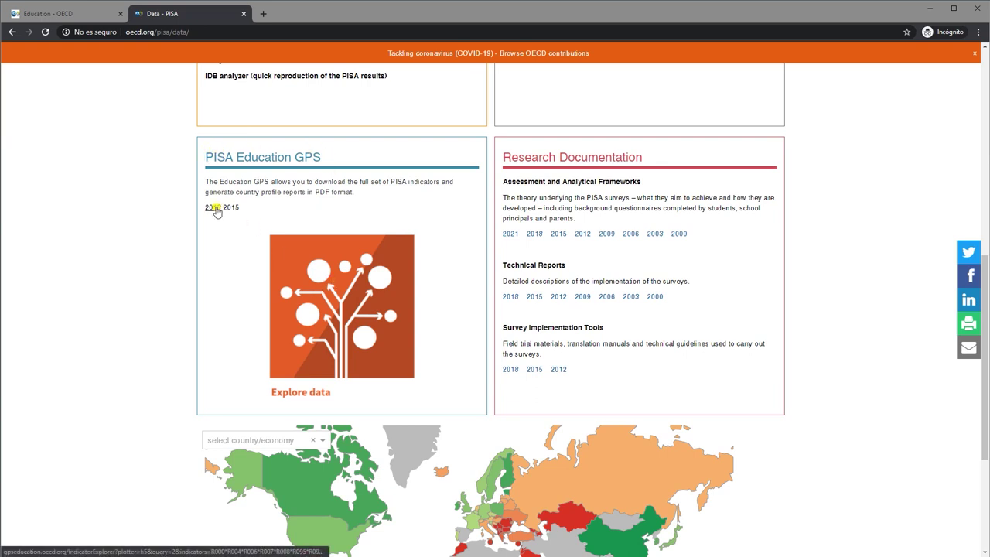
scroll(217, 212, down, 3)
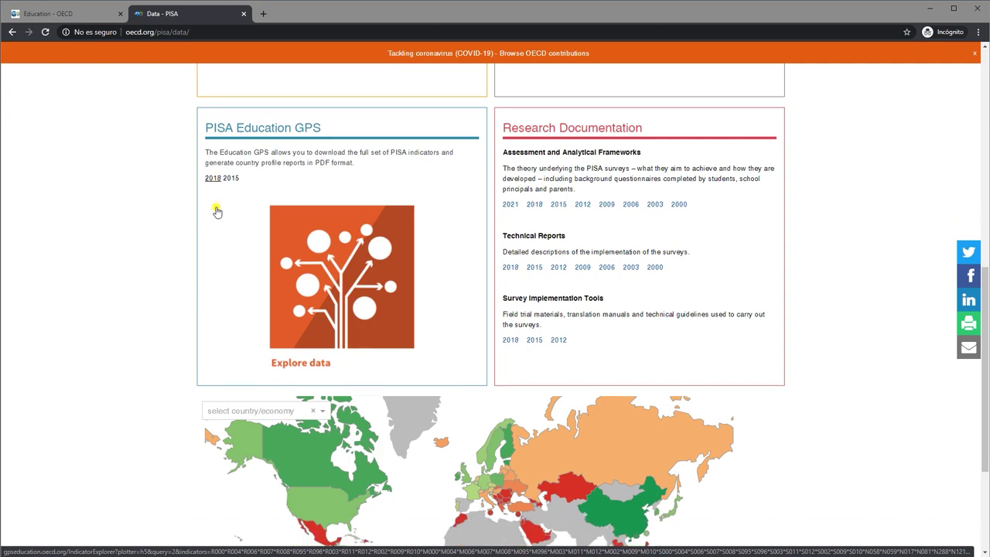
scroll(217, 212, up, 6)
scroll(214, 211, up, 4)
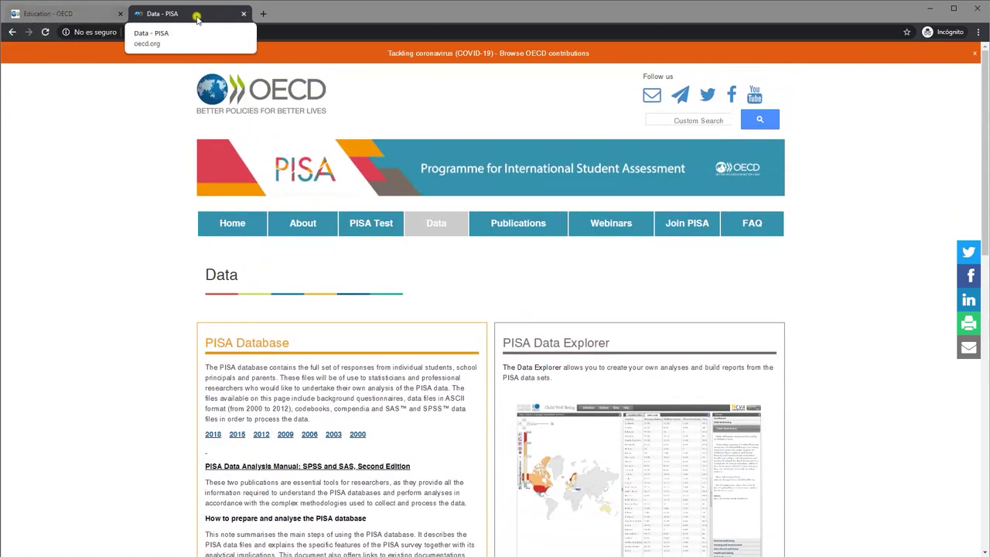
- Close the PISA tab and open the Education at a Glance key link in a separate tab
click(13, 32)
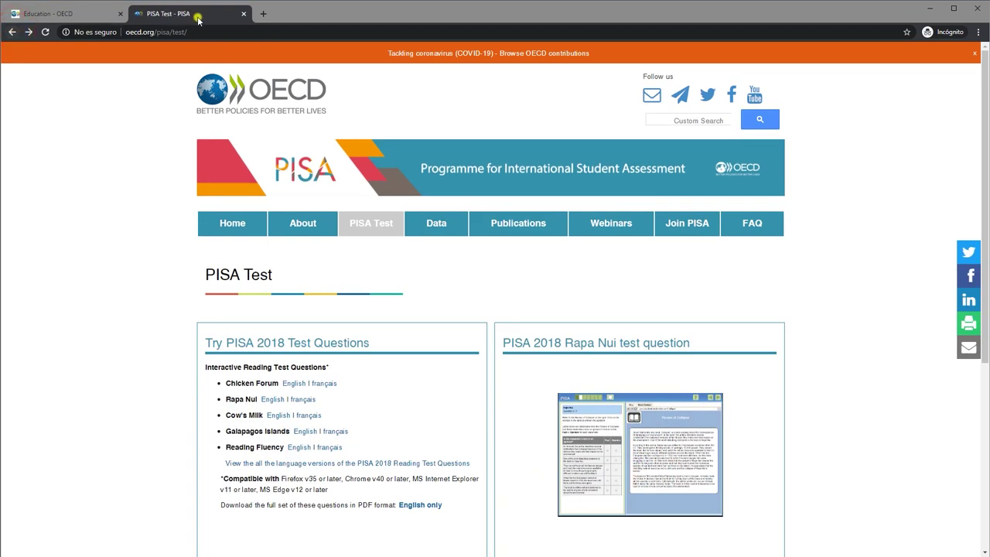
click(243, 14)
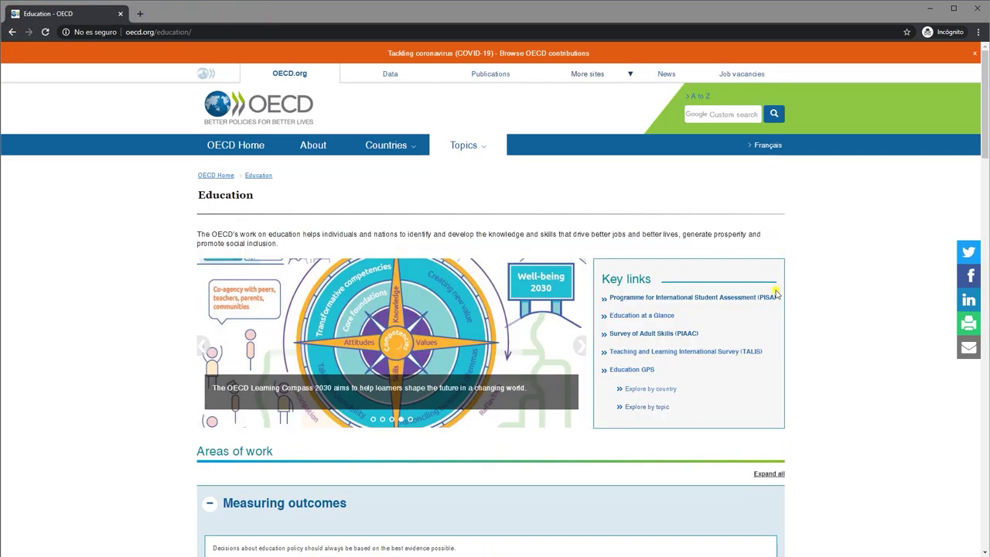
scroll(630, 232, down, 2)
middle_click(641, 212)
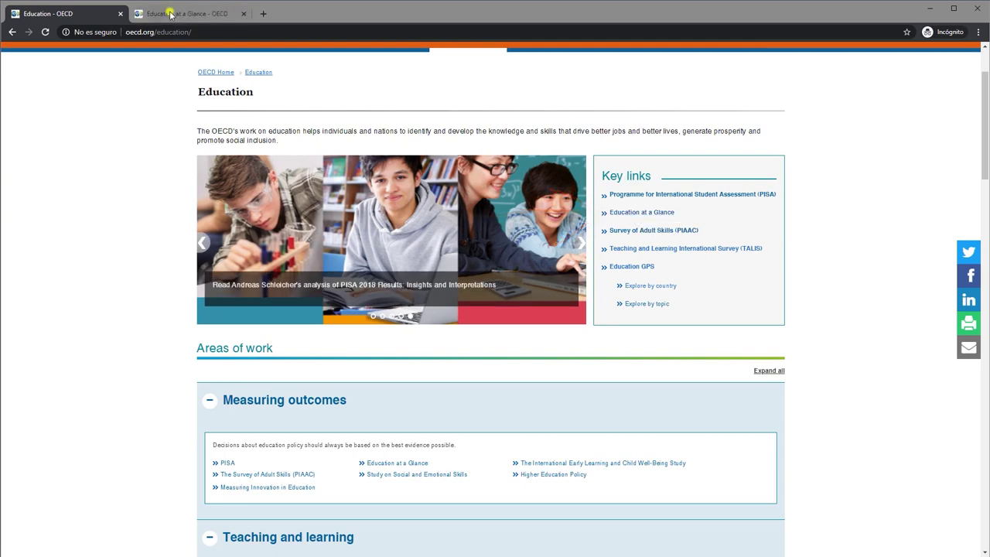
click(197, 15)
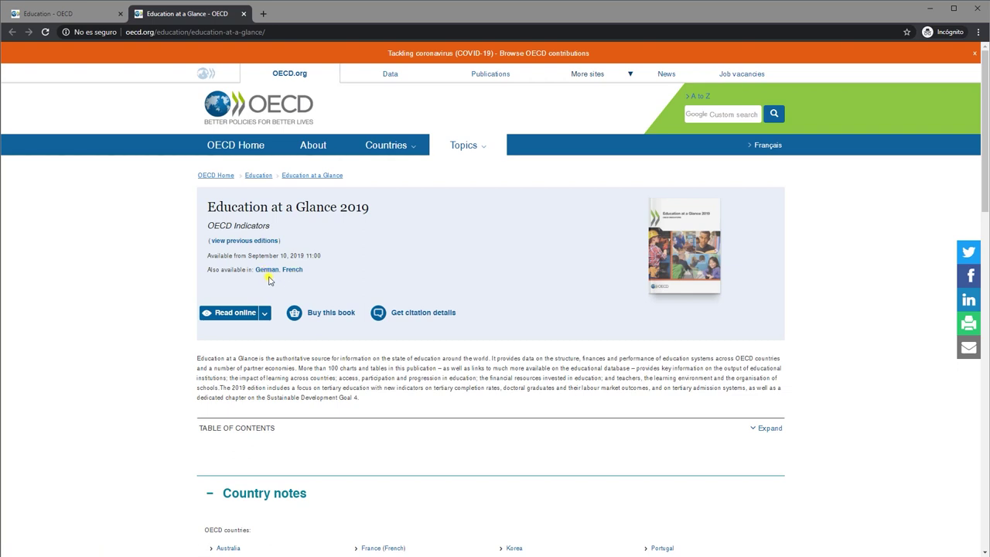
- Open the PDF edition of Education at a Glance 2019, view its cover page and close the PDF tab
scroll(343, 272, down, 1)
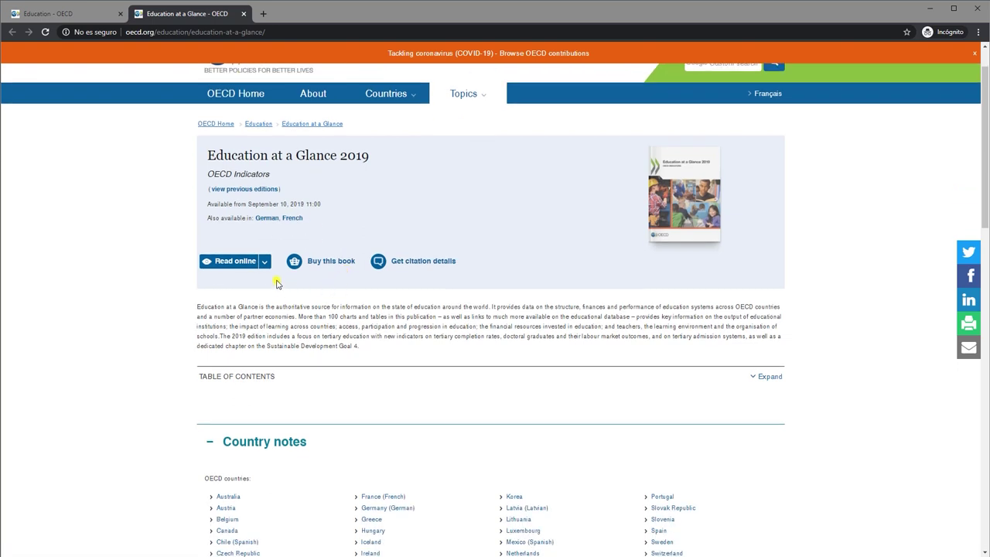
click(264, 261)
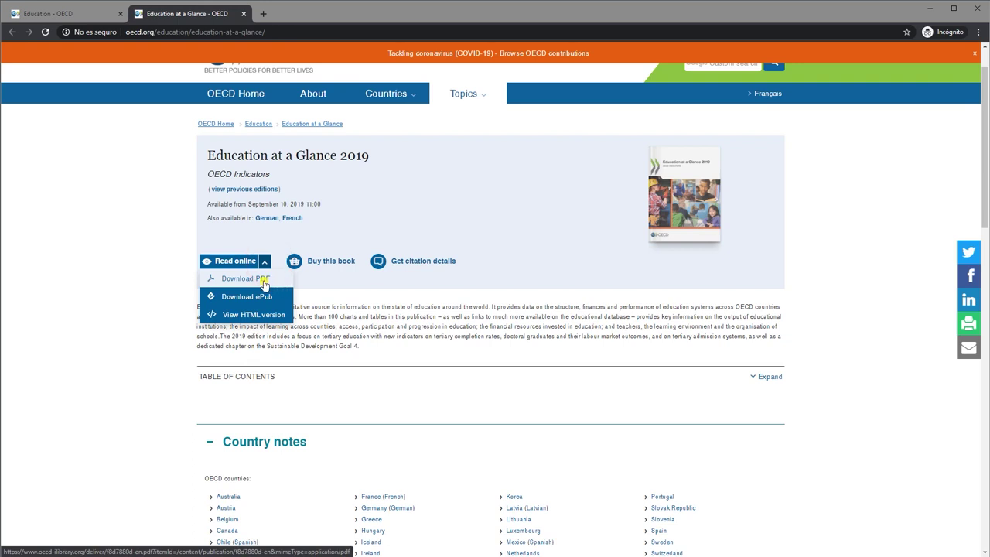
click(245, 283)
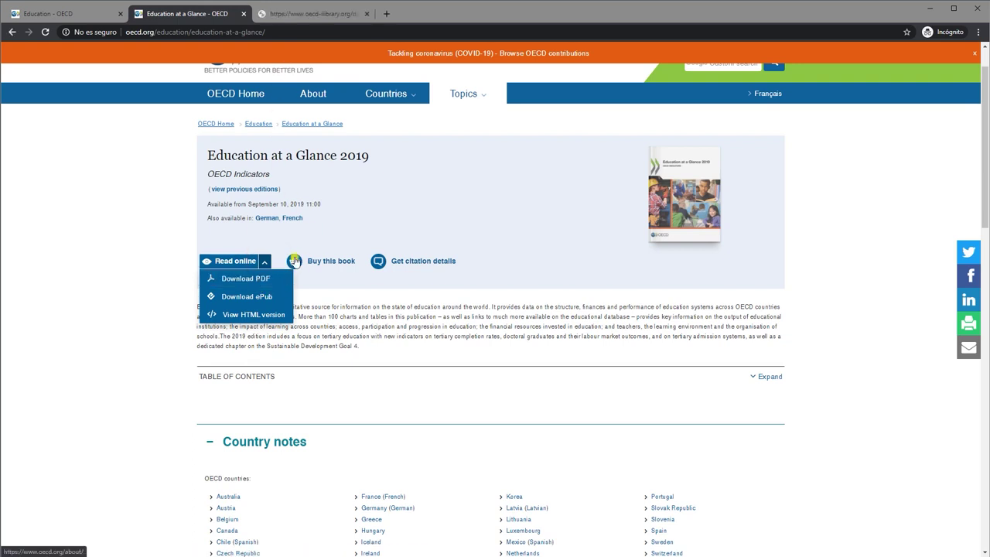
click(274, 239)
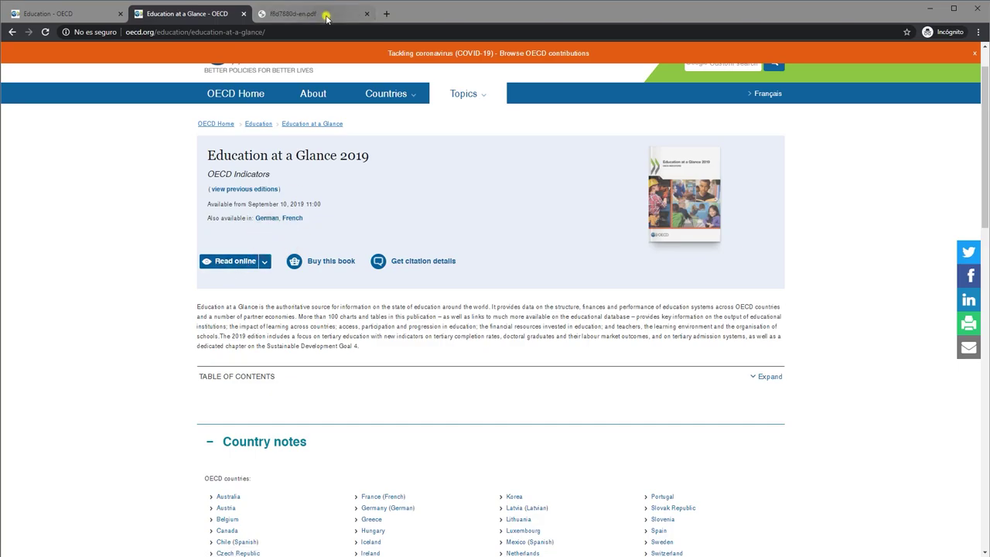
click(320, 14)
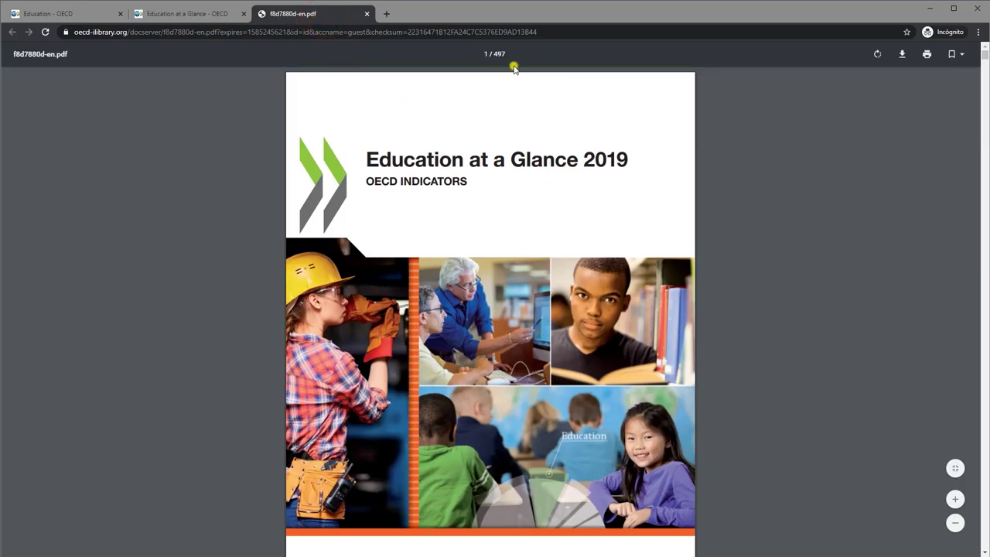
click(365, 14)
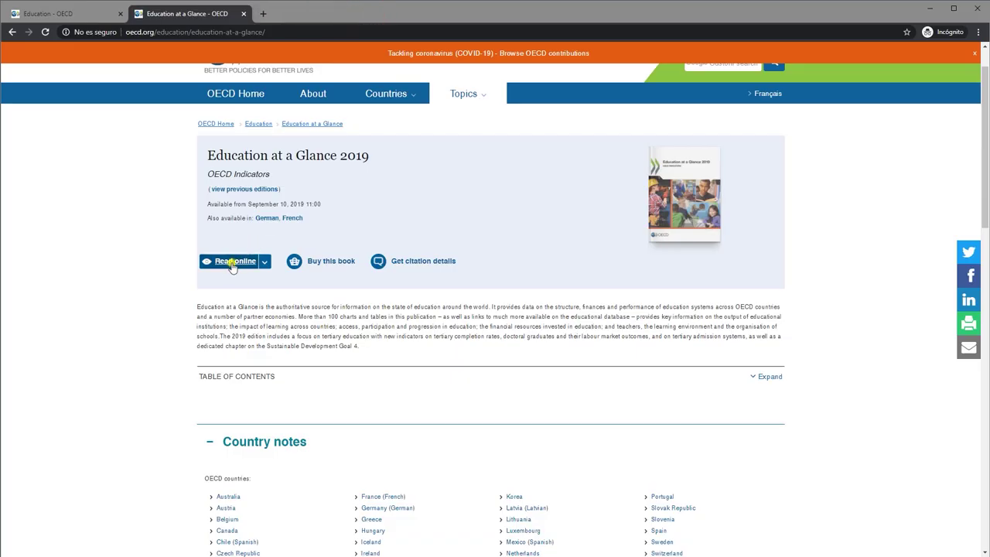
- Open the online reading version of Education at a Glance 2019 in a separate tab, look through its pages and close it
middle_click(228, 263)
click(314, 16)
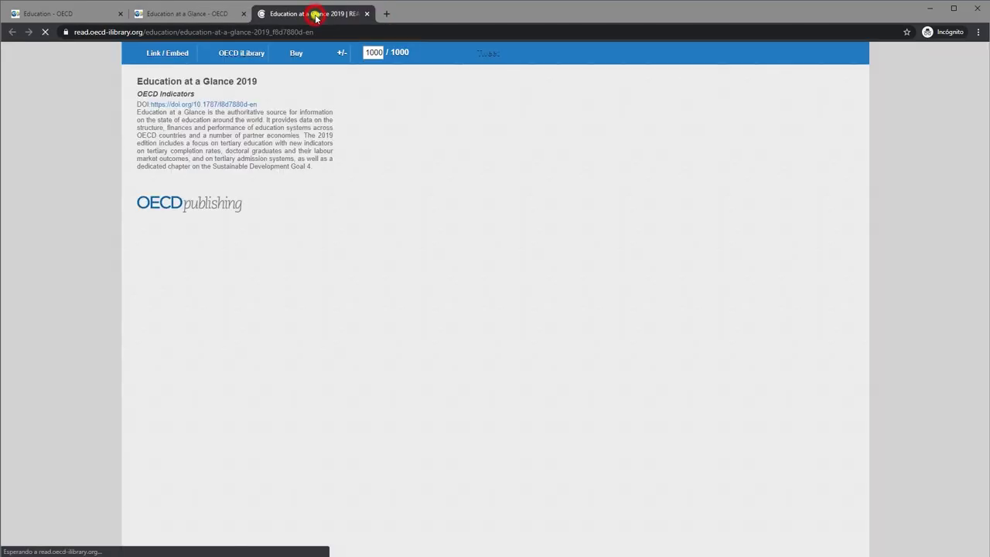
scroll(436, 170, down, 4)
scroll(435, 170, down, 15)
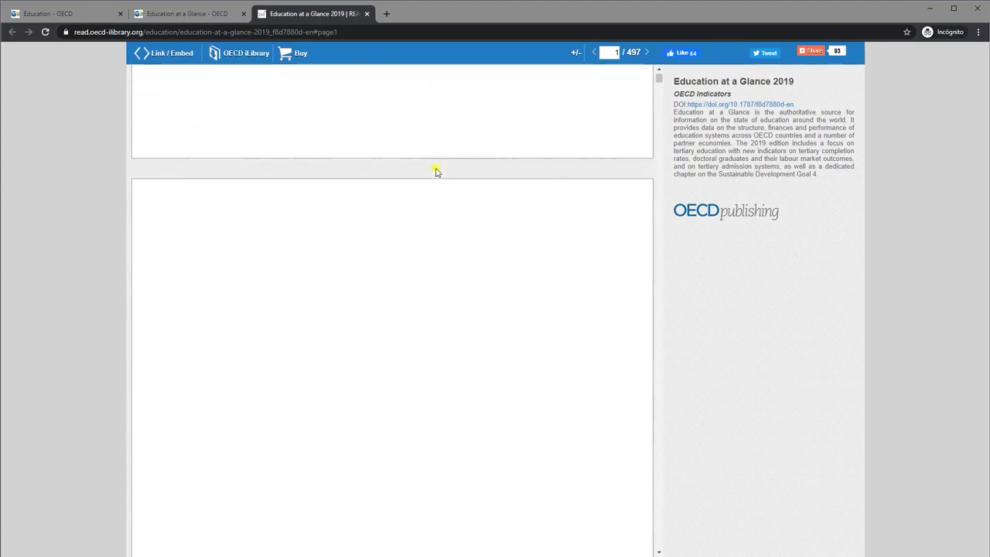
click(368, 15)
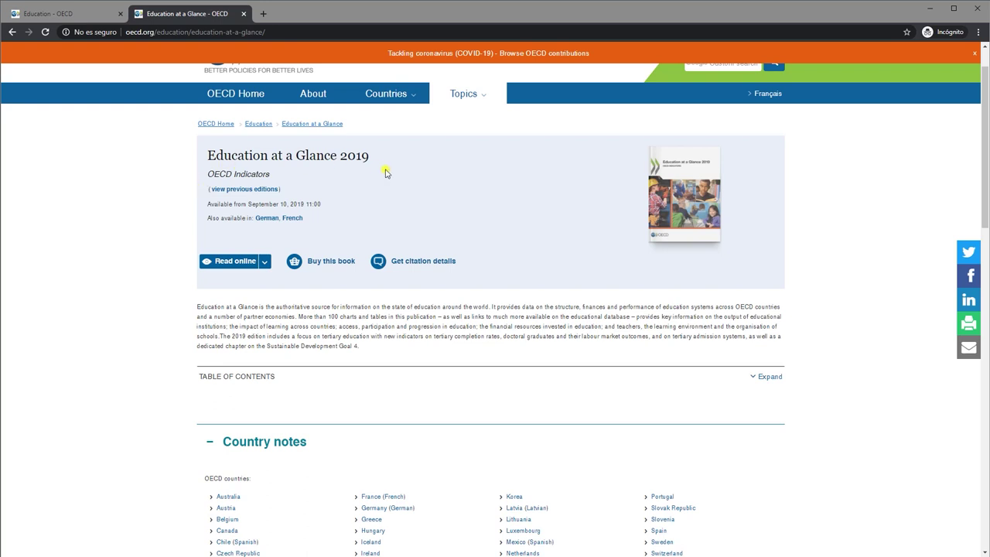
- Open Japan's English country note from the Country notes section in a separate tab, look through it and close it
scroll(386, 173, down, 1)
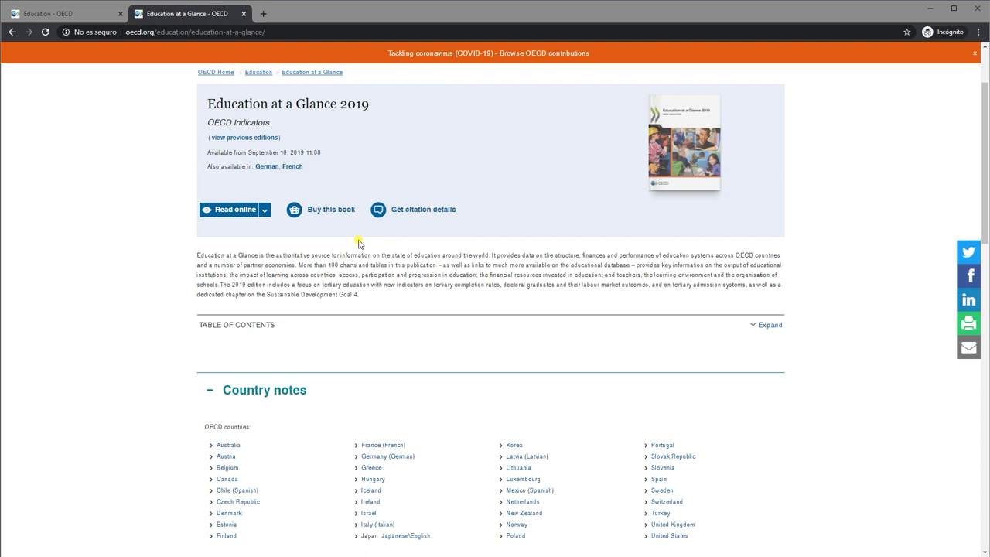
scroll(358, 244, down, 3)
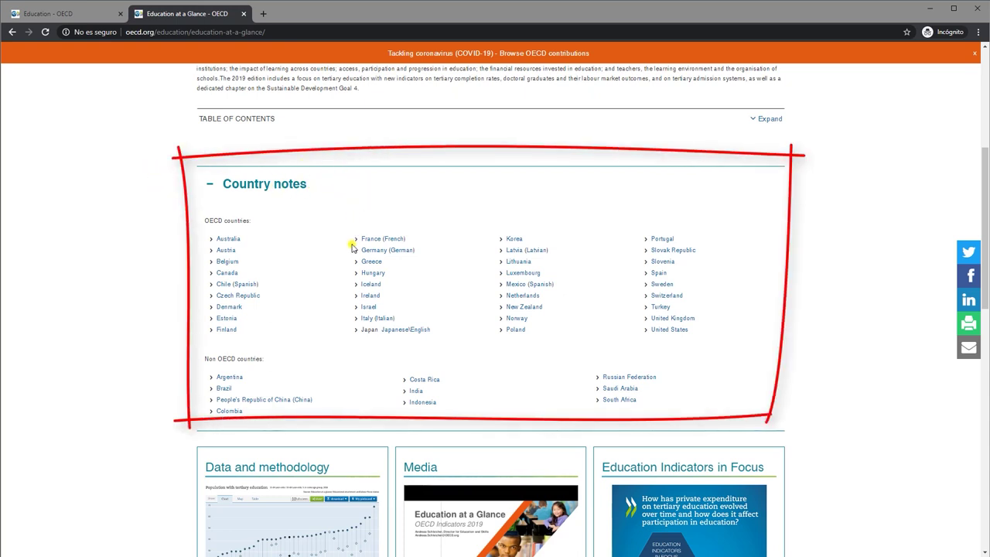
middle_click(423, 330)
click(307, 14)
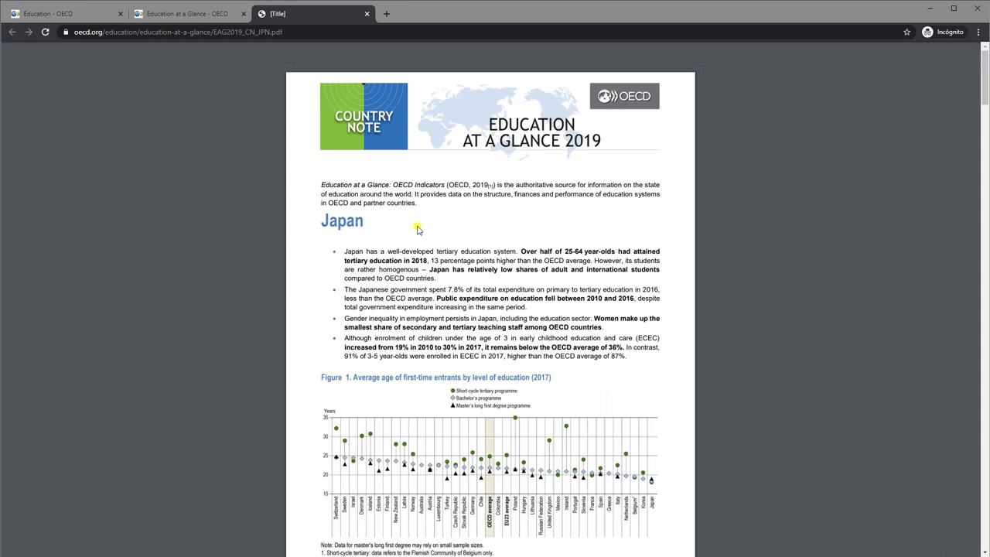
scroll(410, 232, down, 6)
scroll(418, 224, down, 3)
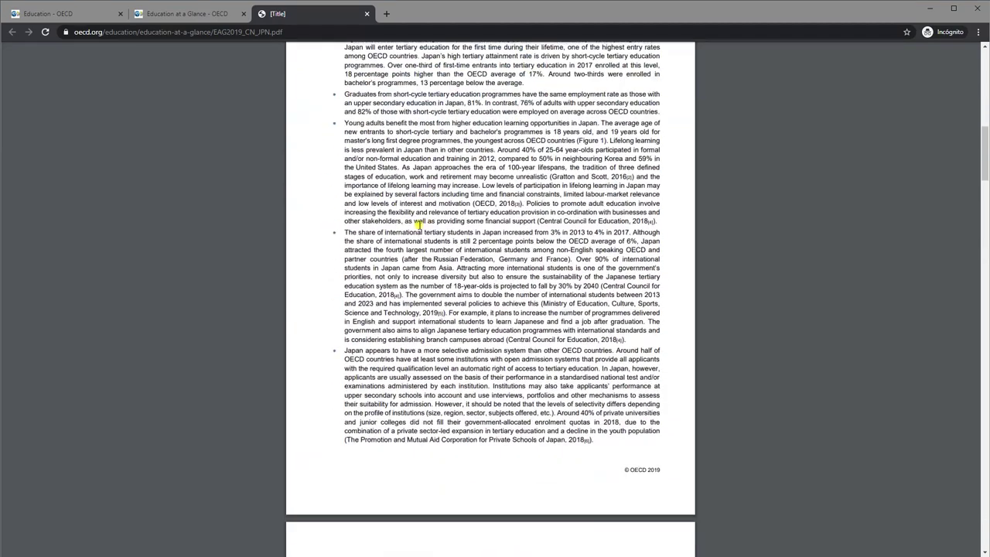
click(366, 13)
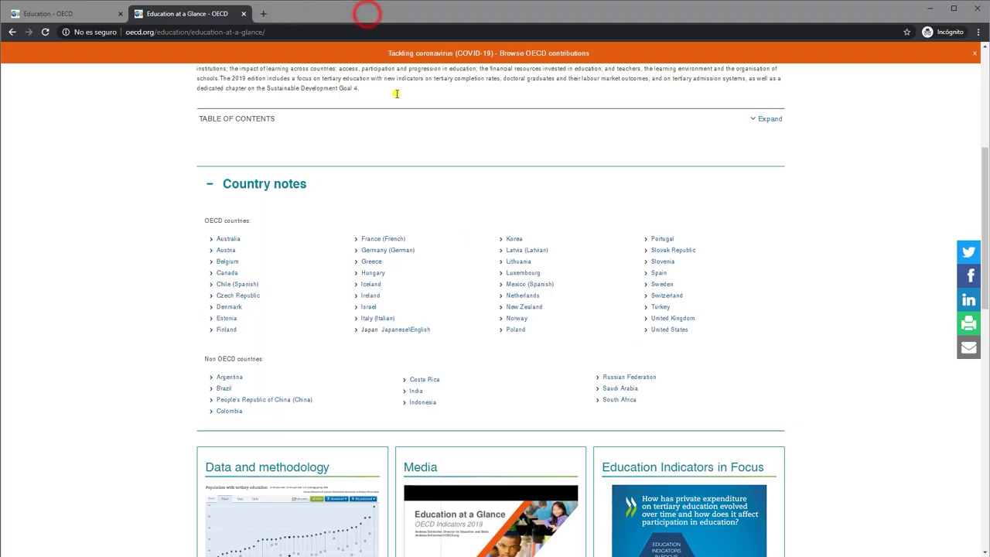
- Open the full Education Indicators in Focus series in a separate tab, look through its list of briefs by theme and close it
scroll(461, 242, down, 4)
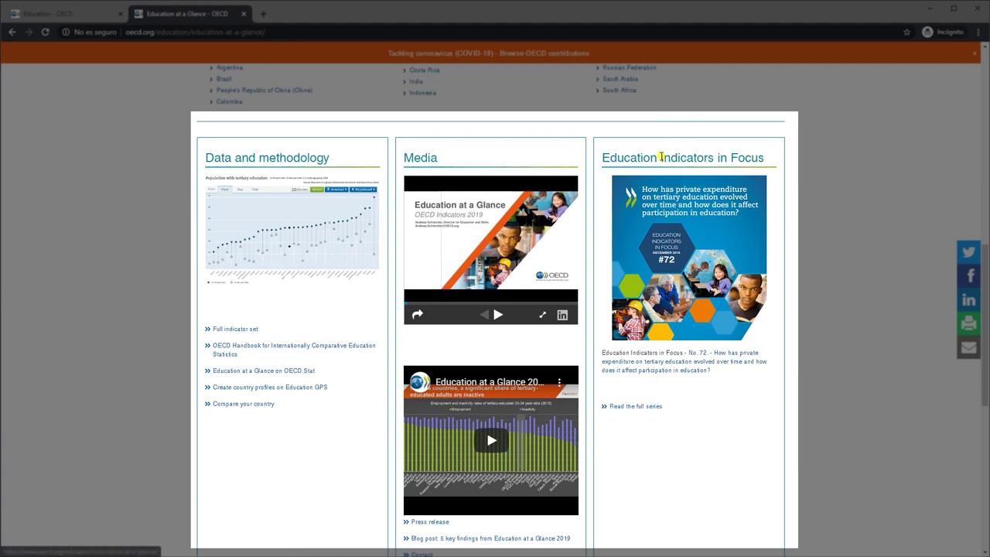
drag(669, 158, 738, 158)
middle_click(631, 409)
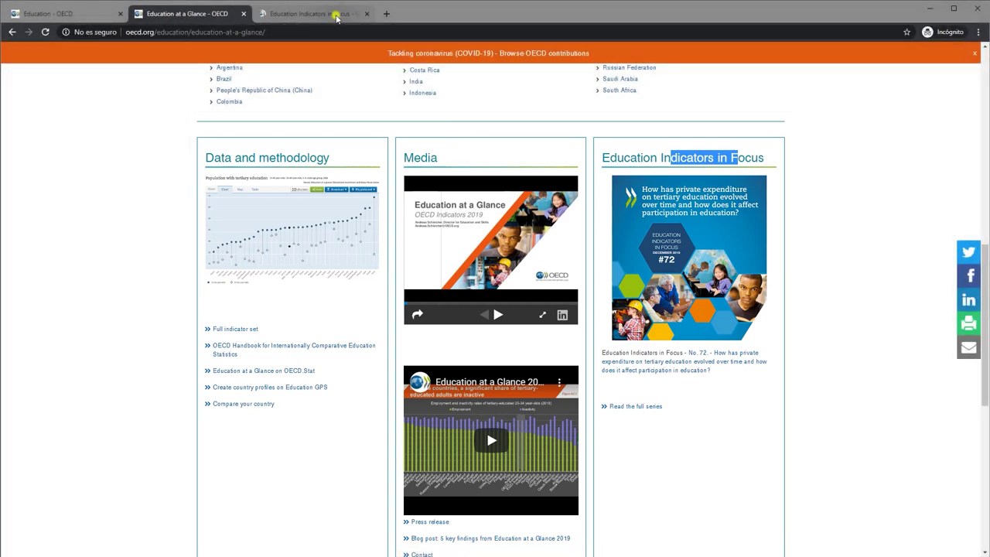
click(325, 13)
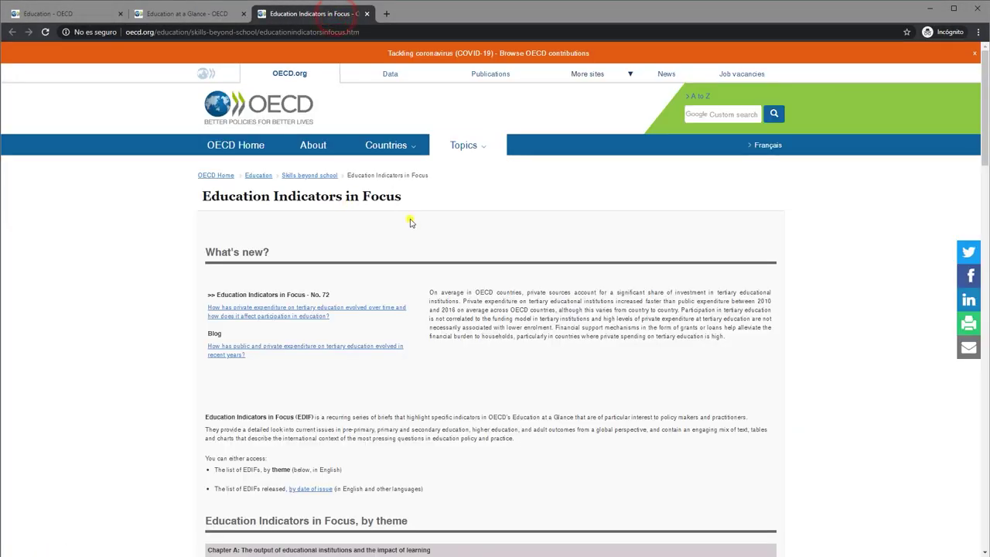
scroll(450, 238, down, 3)
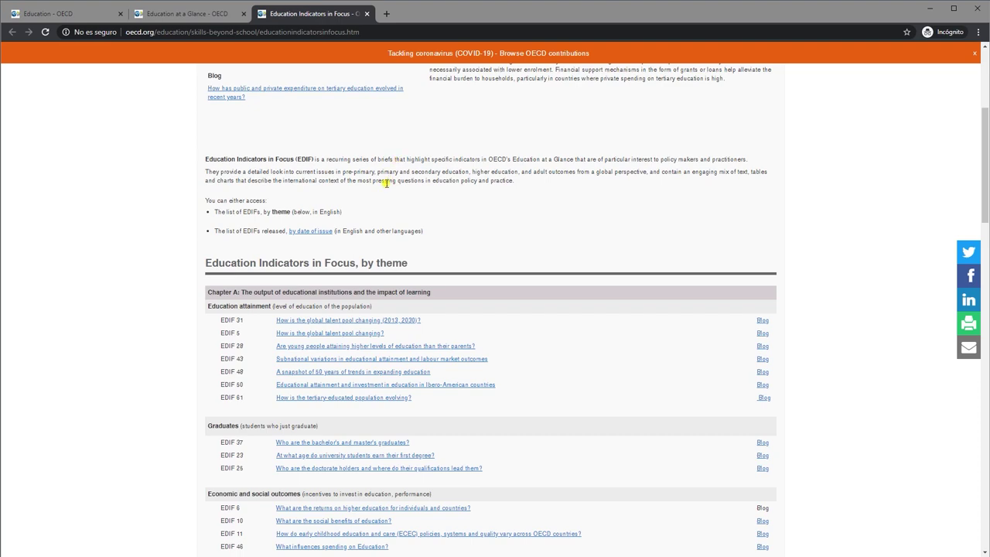
click(367, 13)
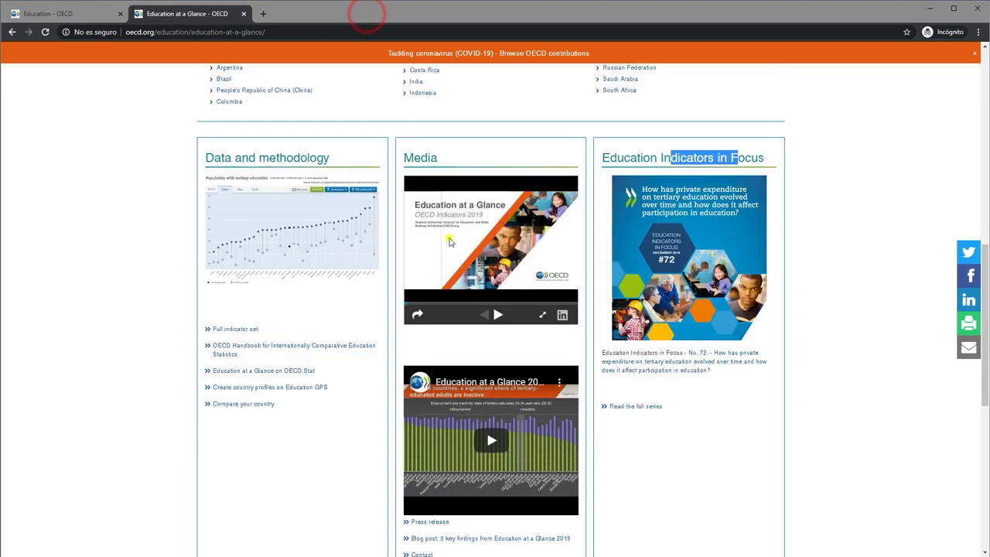
- Look through the Education at a Glance page's featured data, latest news and country notes, and close its tab
scroll(451, 242, down, 4)
scroll(449, 241, down, 2)
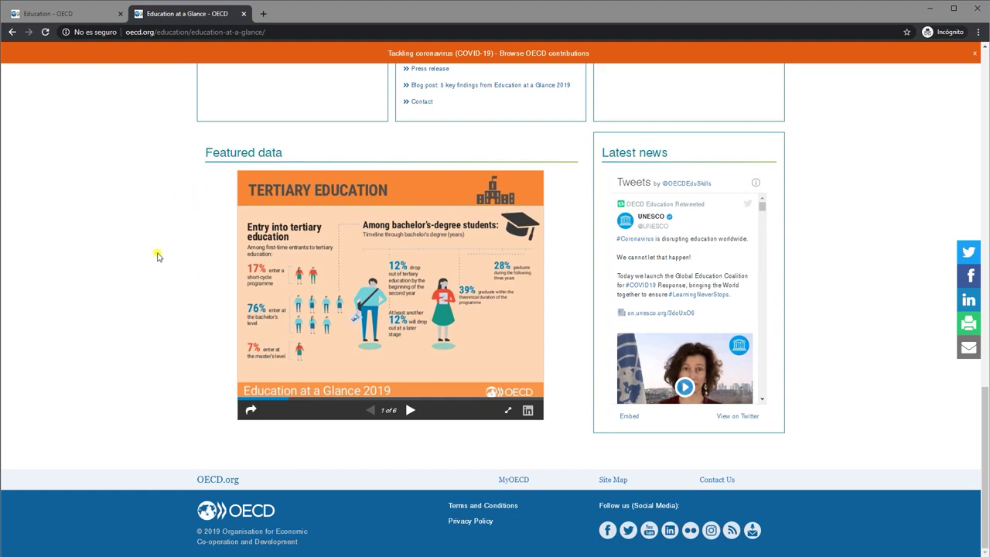
scroll(263, 267, up, 4)
scroll(262, 267, up, 10)
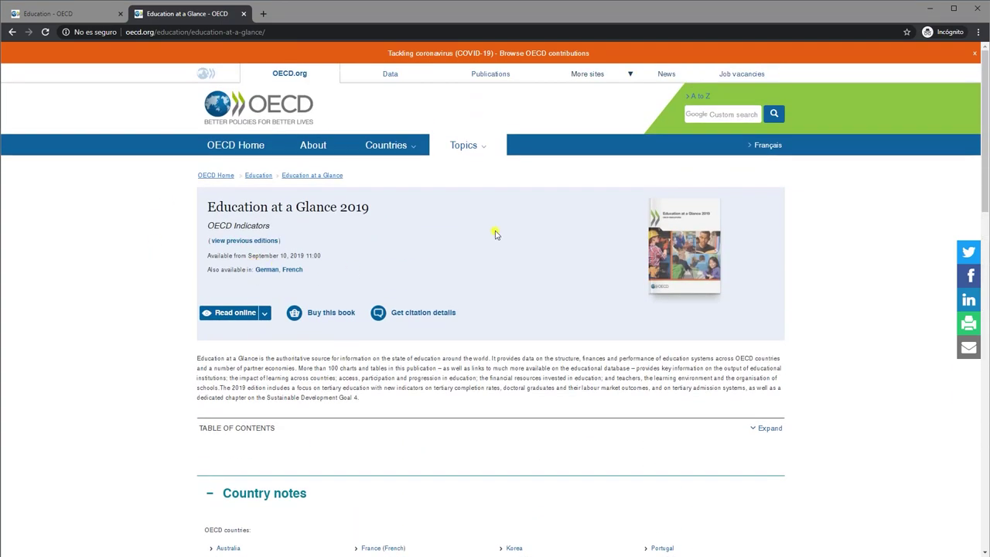
scroll(495, 232, down, 2)
scroll(495, 234, down, 2)
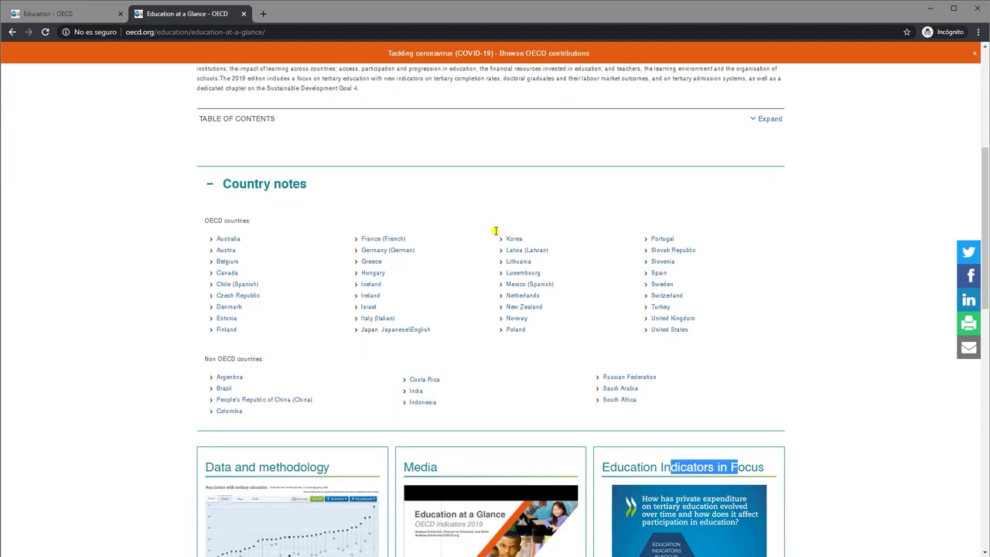
scroll(496, 234, up, 4)
scroll(495, 234, down, 5)
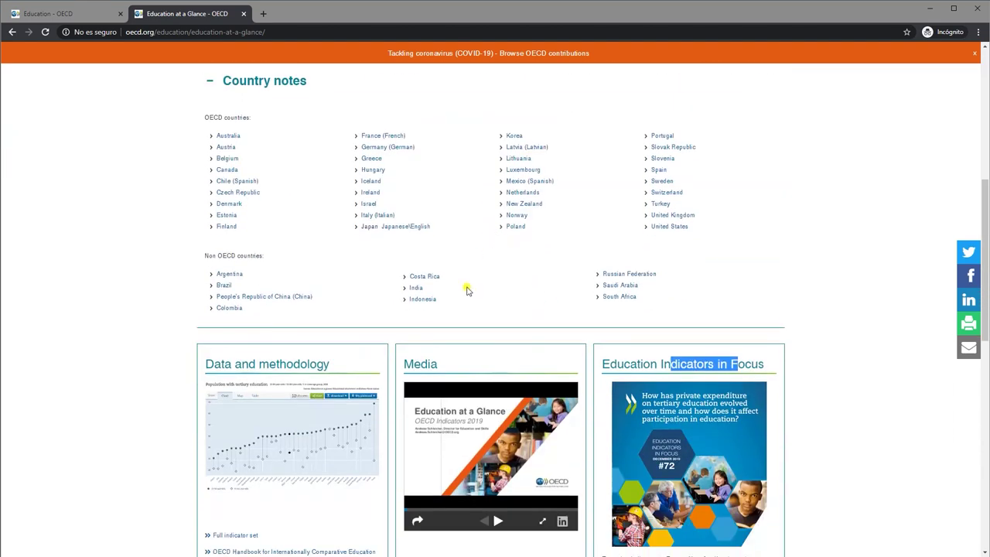
scroll(427, 361, up, 6)
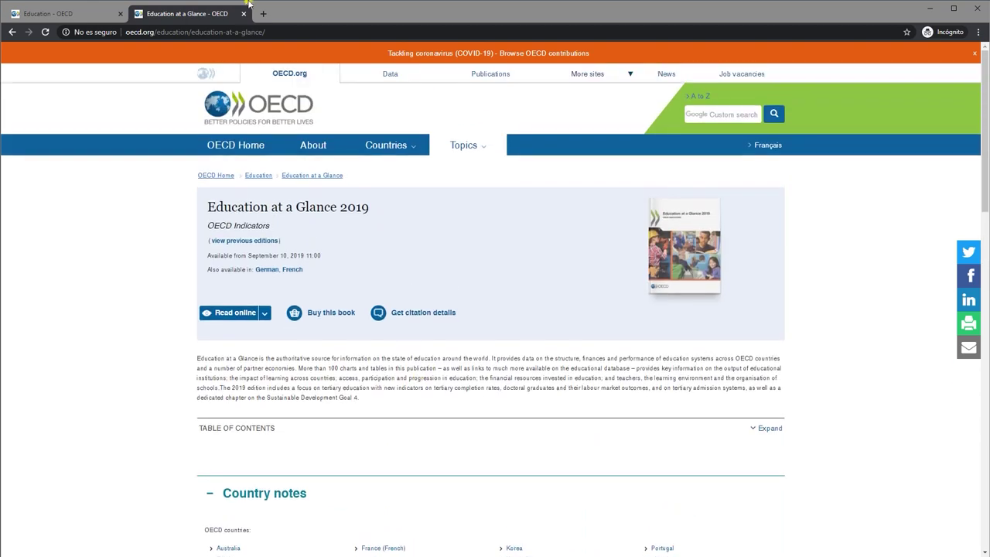
click(243, 14)
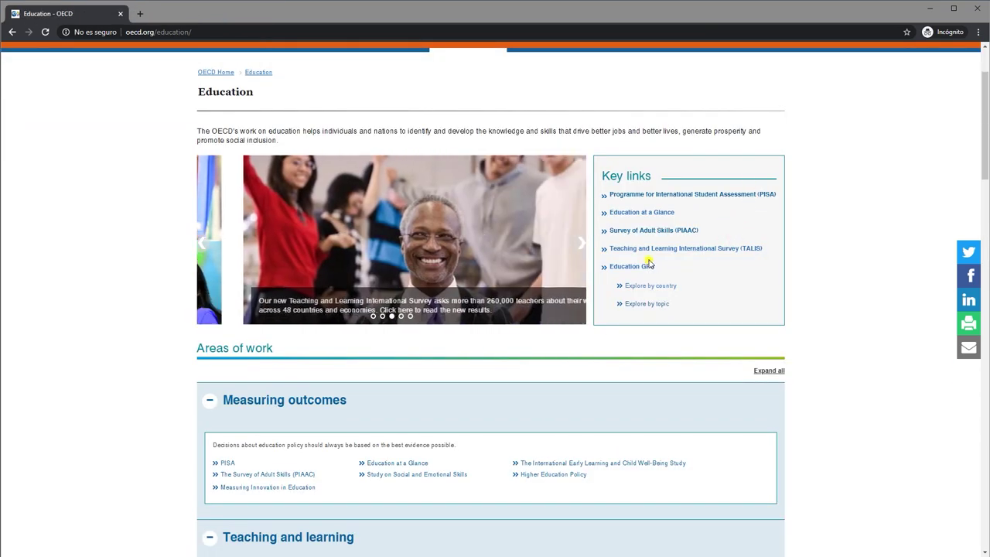
- Look through the Education page's areas of work and open Education Policy Outlook, under Policy development and implementation, in a separate tab
scroll(650, 263, down, 4)
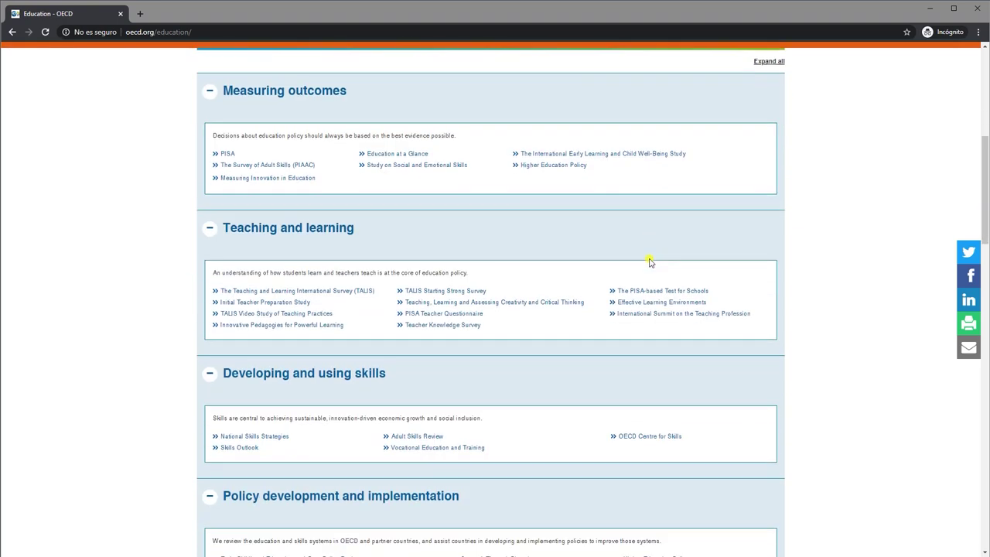
scroll(649, 257, down, 1)
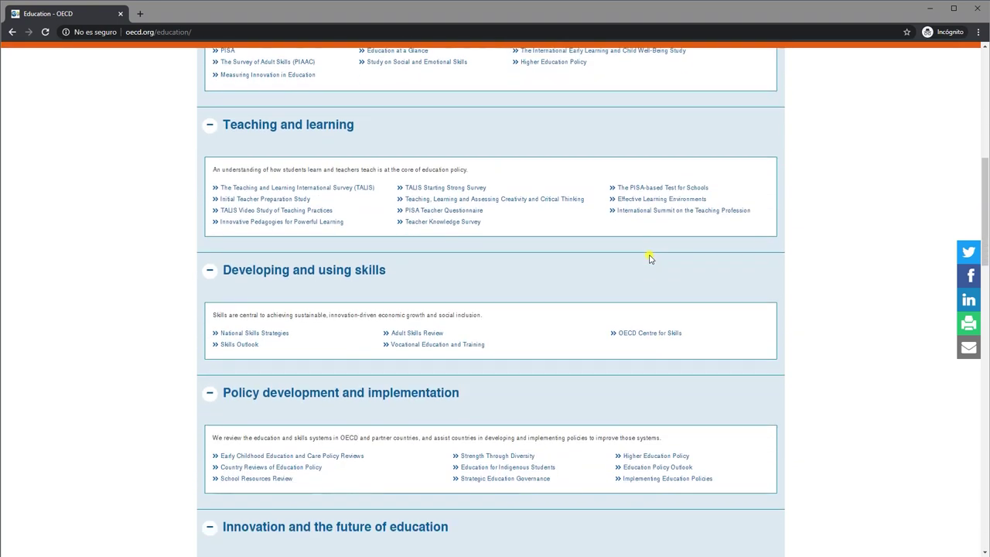
scroll(650, 259, down, 2)
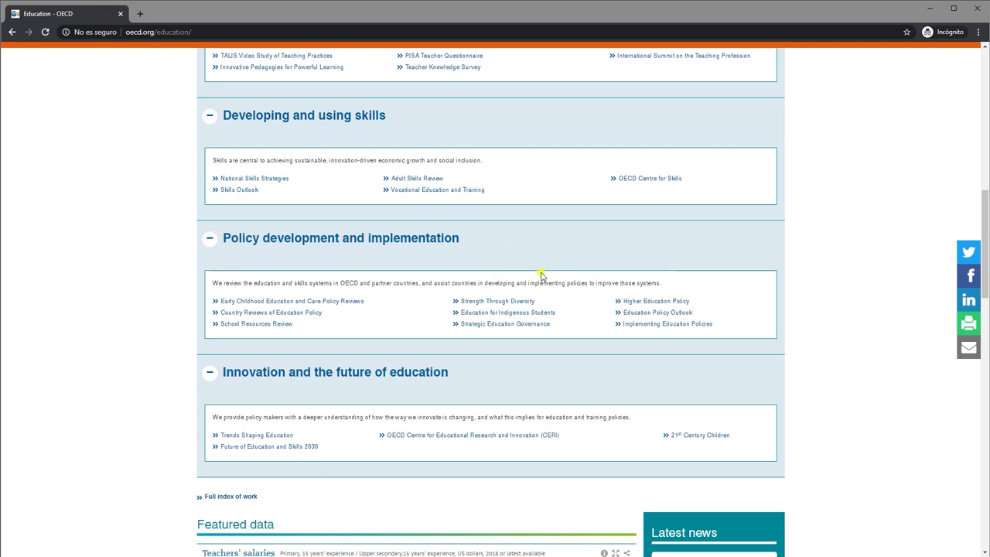
middle_click(654, 312)
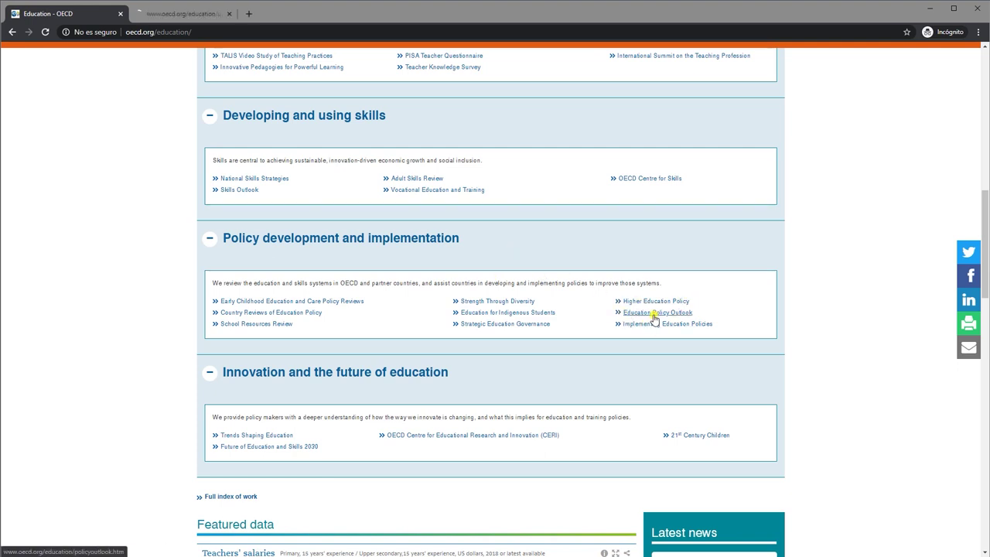
click(198, 14)
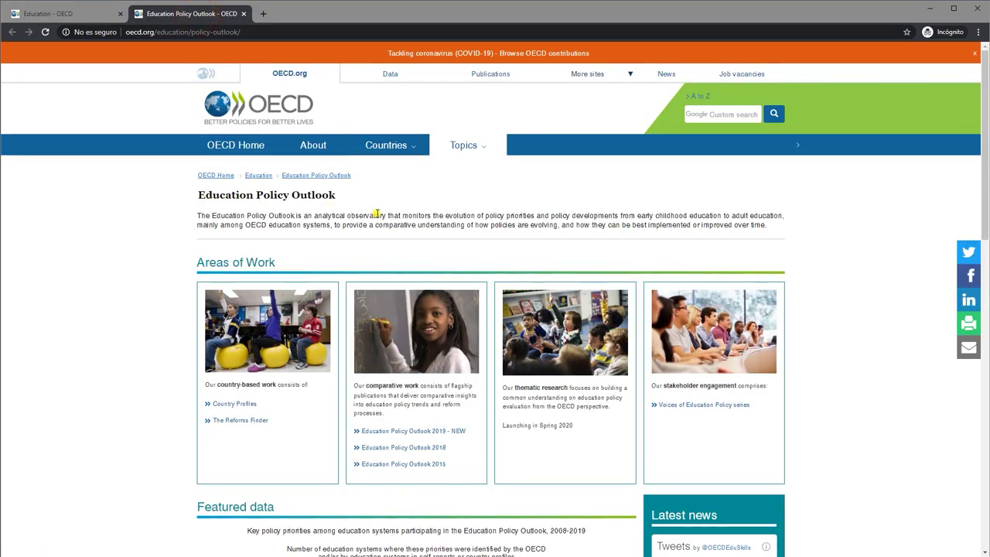
- Open Education Policy Outlook 2019 from the comparative work section in a separate tab and look through its table of contents
scroll(500, 352, down, 1)
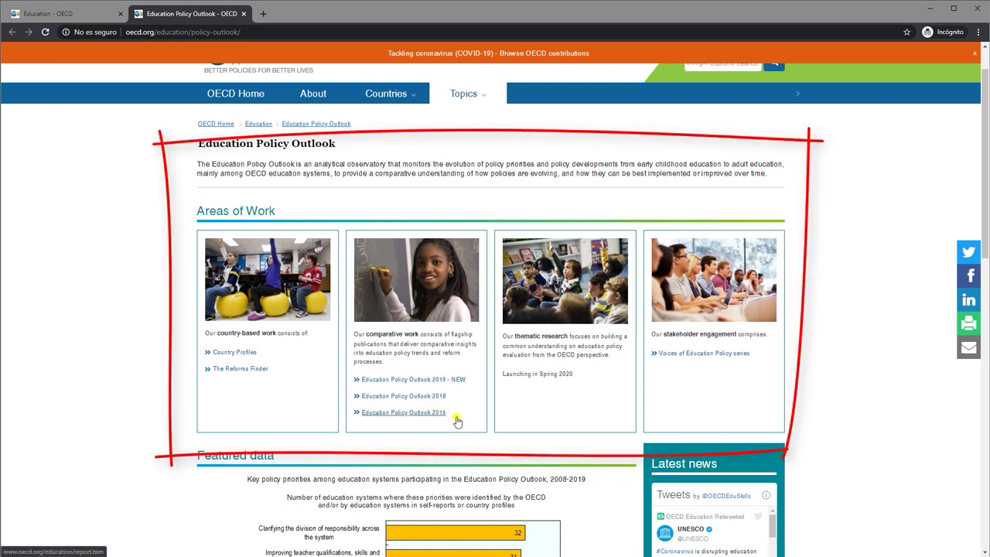
scroll(447, 315, down, 1)
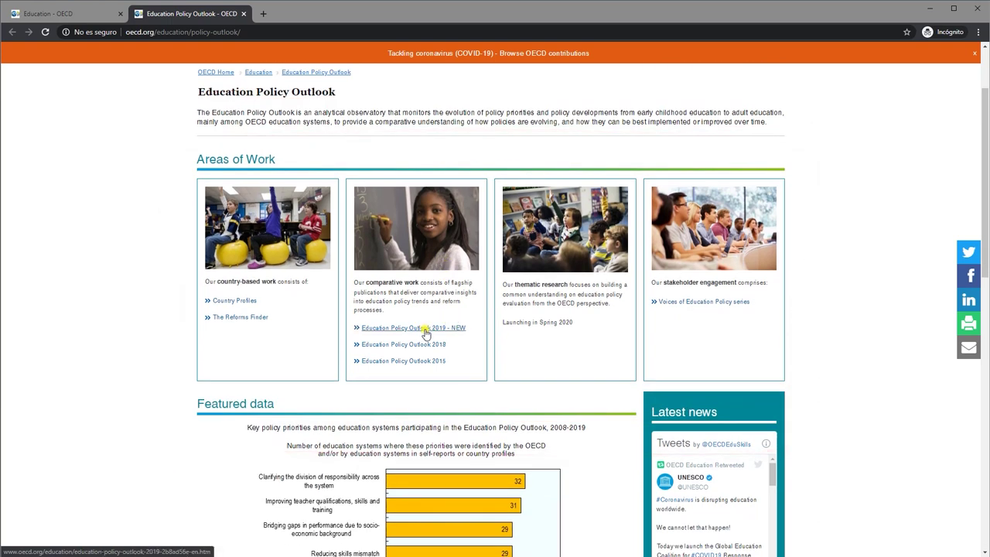
click(334, 15)
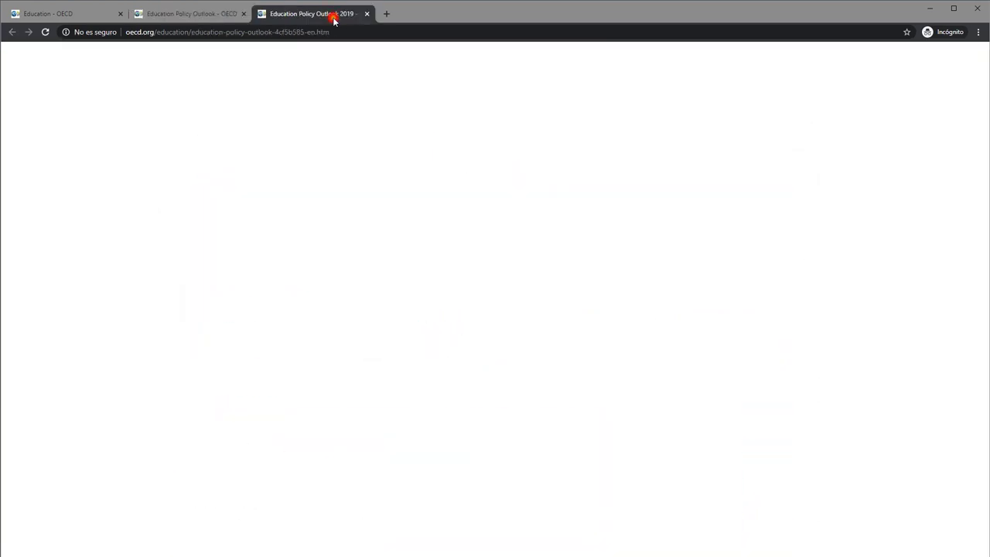
scroll(358, 153, down, 2)
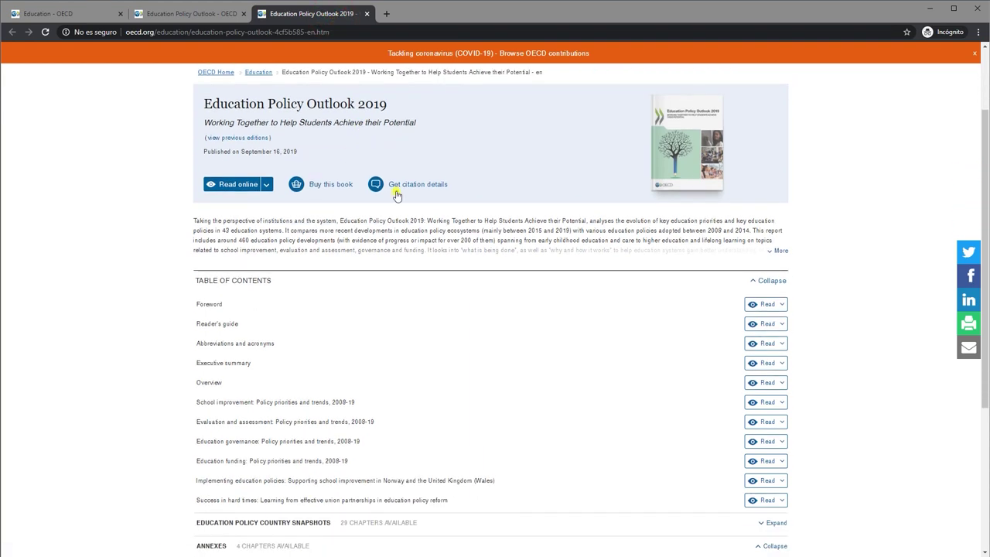
scroll(426, 223, down, 2)
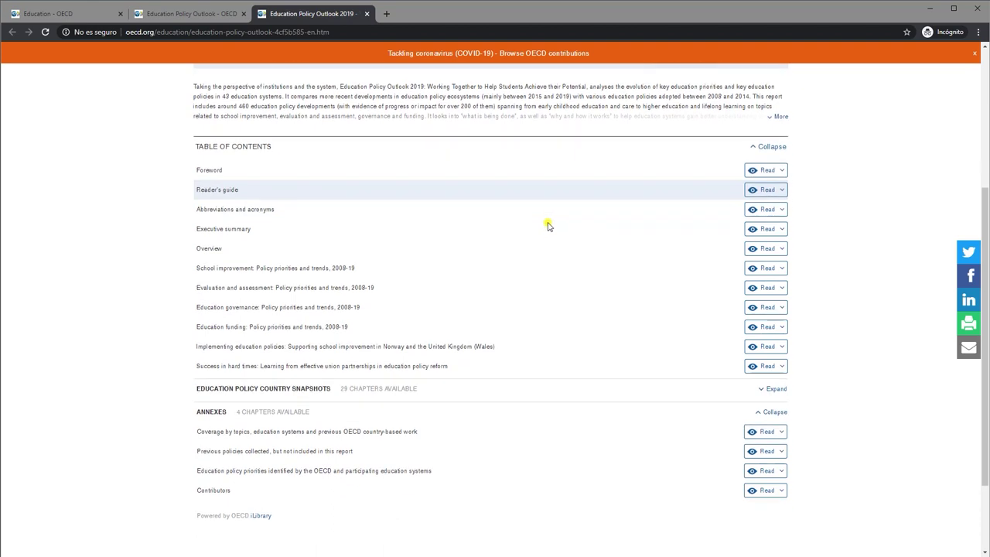
- Look through the rest of the Education Policy Outlook 2019 contents and open the full report for online reading
scroll(485, 204, down, 2)
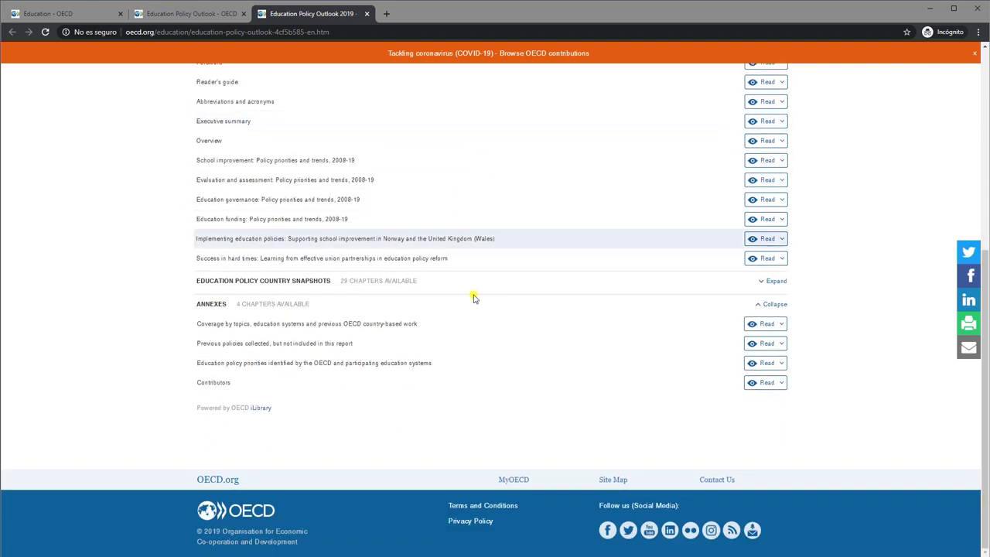
scroll(478, 265, up, 3)
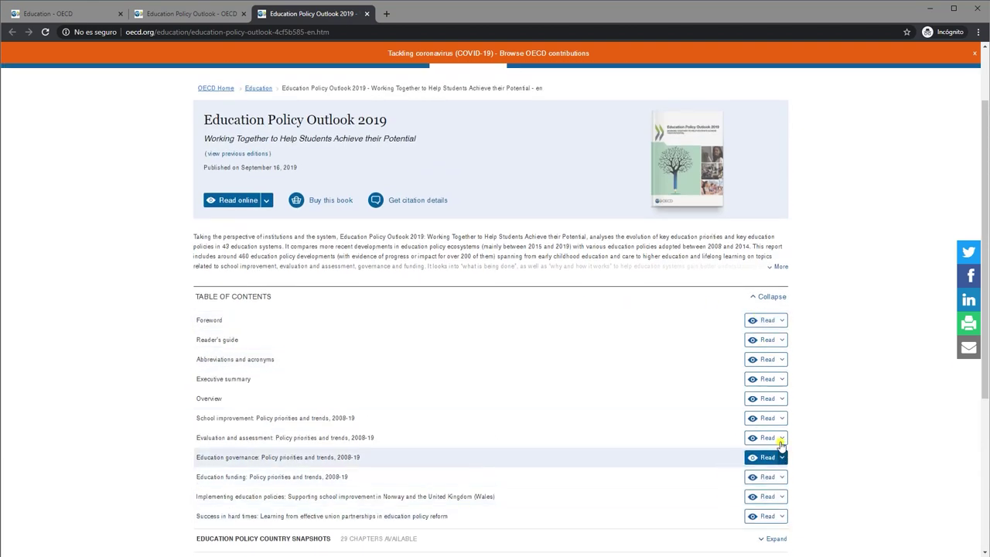
scroll(570, 495, up, 1)
click(267, 288)
click(267, 288)
click(267, 288)
click(268, 287)
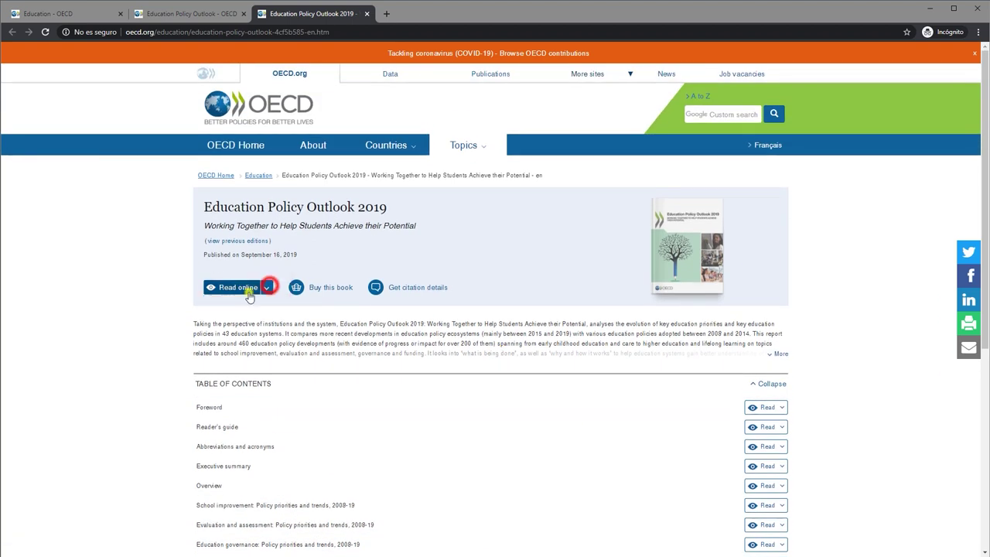
click(241, 289)
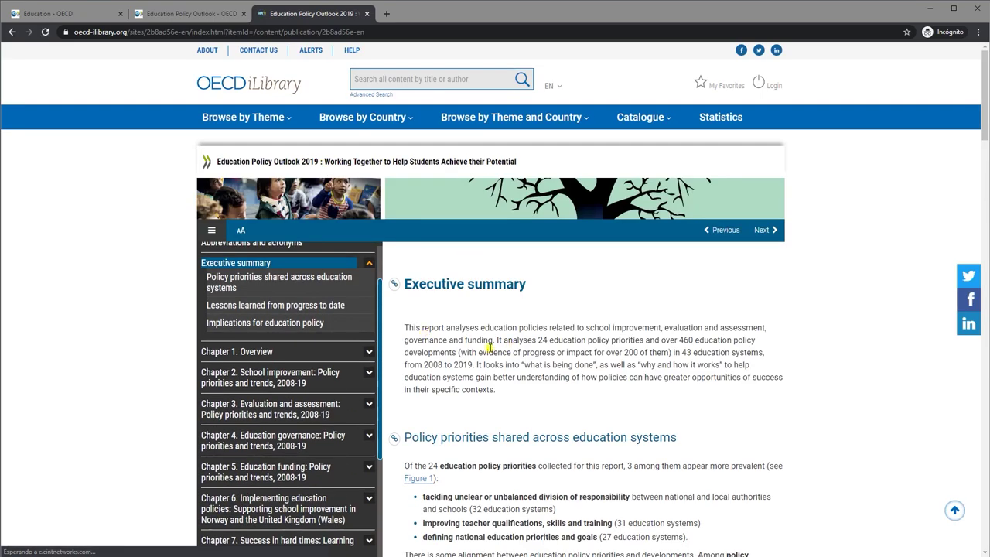
- Look through the report's executive summary and open Chapter 5, Education funding: Policy priorities and trends, 2008-19
scroll(489, 347, down, 3)
scroll(122, 236, down, 2)
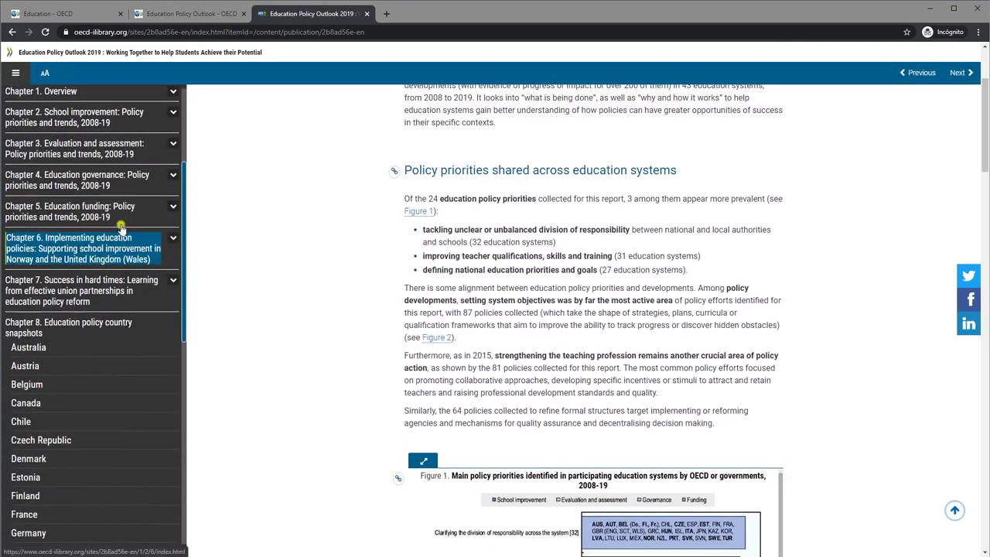
click(121, 210)
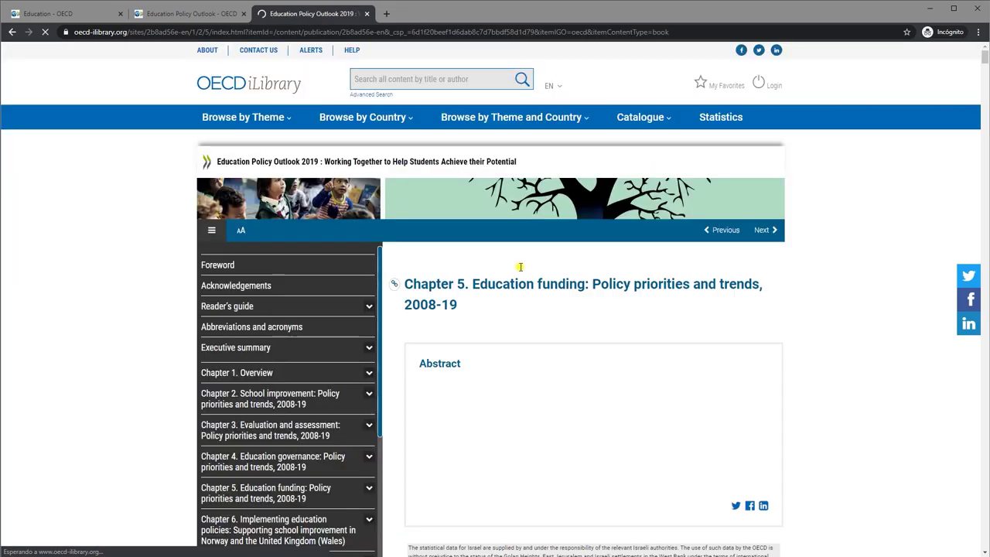
- Open Spain's country snapshot from Chapter 8, look through its context and policy priorities table, and close the report's tab
scroll(519, 267, down, 5)
scroll(520, 267, down, 4)
scroll(113, 280, down, 1)
scroll(113, 280, down, 5)
click(41, 388)
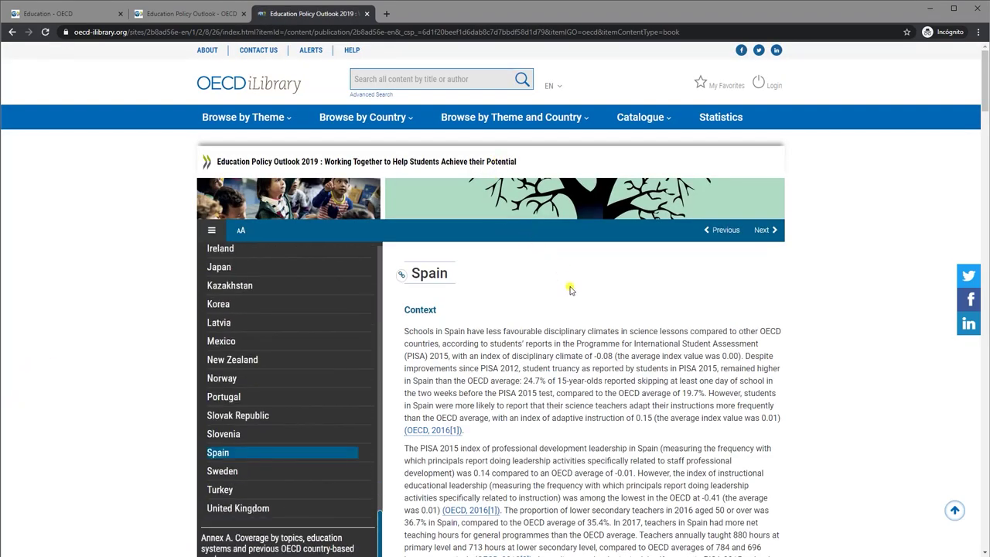
scroll(579, 300, down, 12)
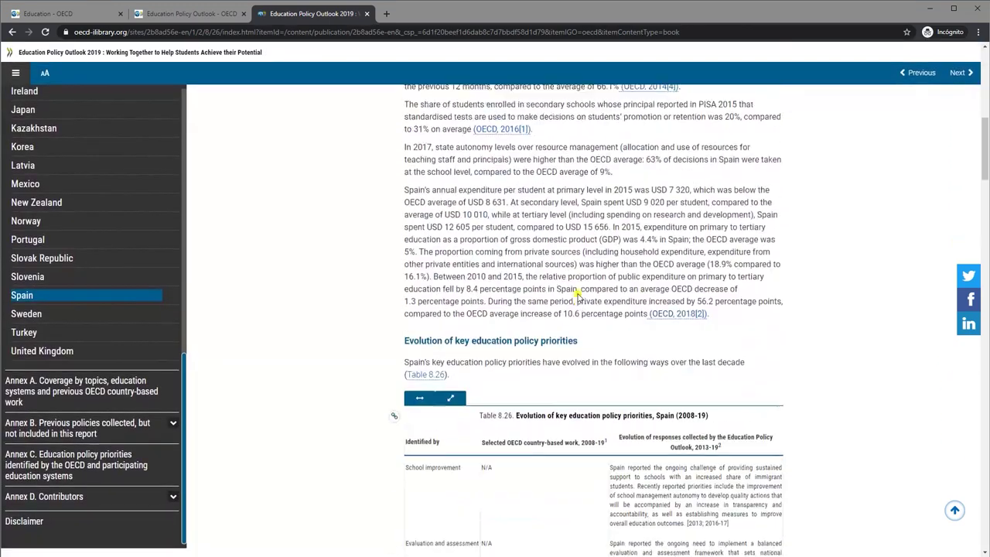
scroll(579, 294, down, 5)
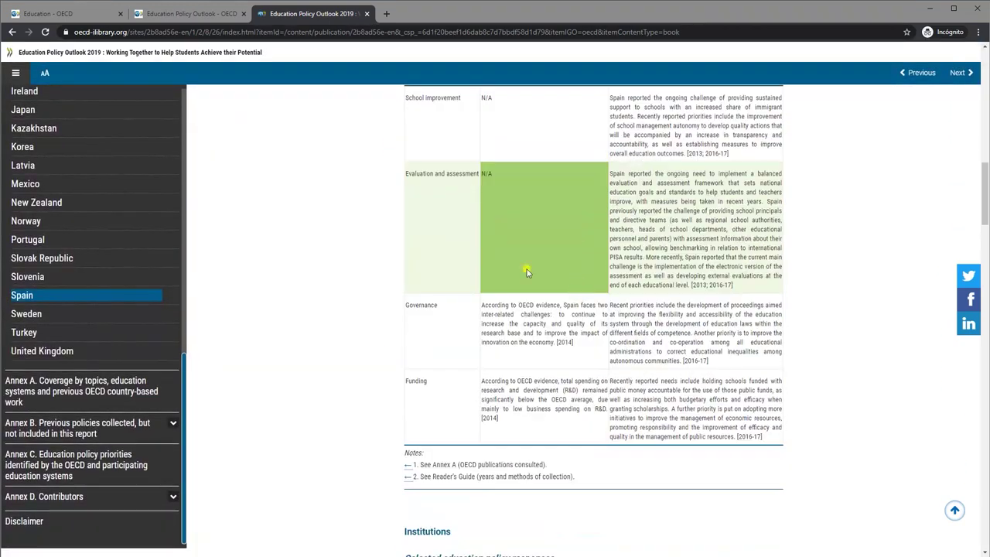
click(366, 14)
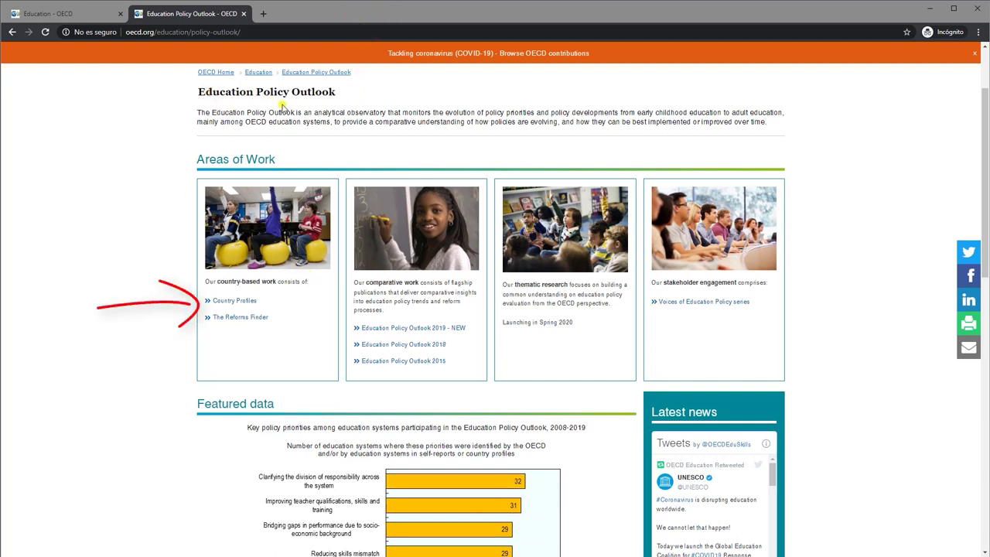
- Open Country Profiles from the country-based work section in a separate tab and look through the downloadable profiles
ctrl+click(229, 303)
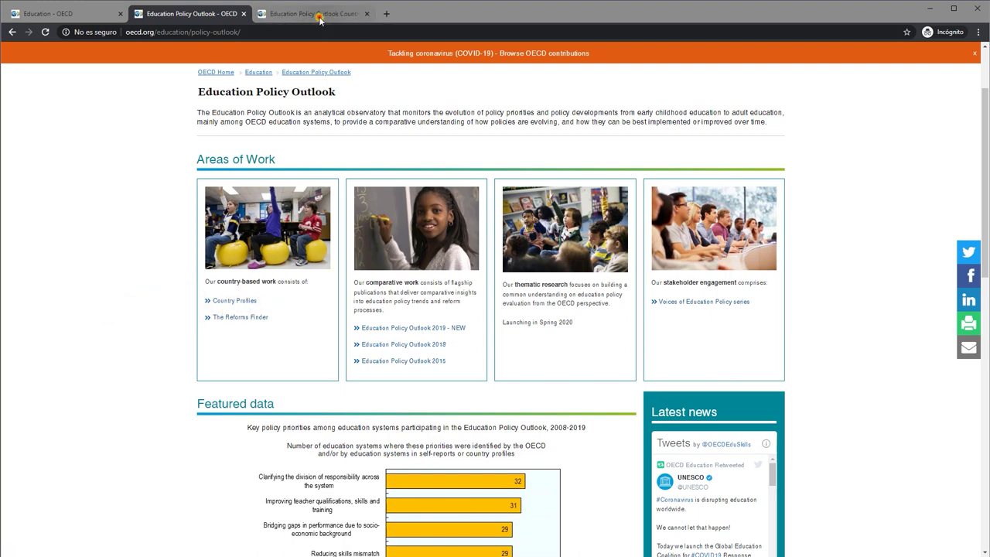
click(319, 15)
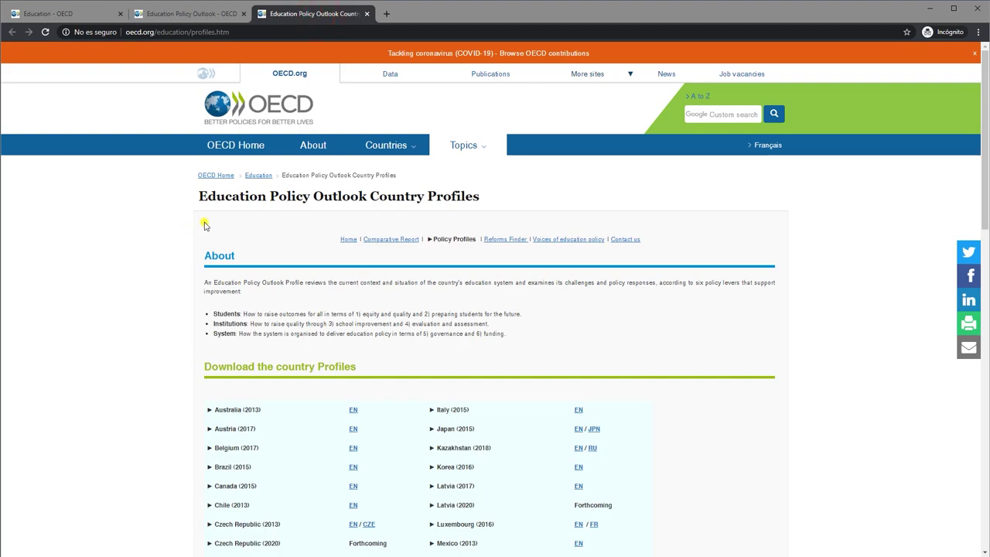
scroll(255, 232, down, 3)
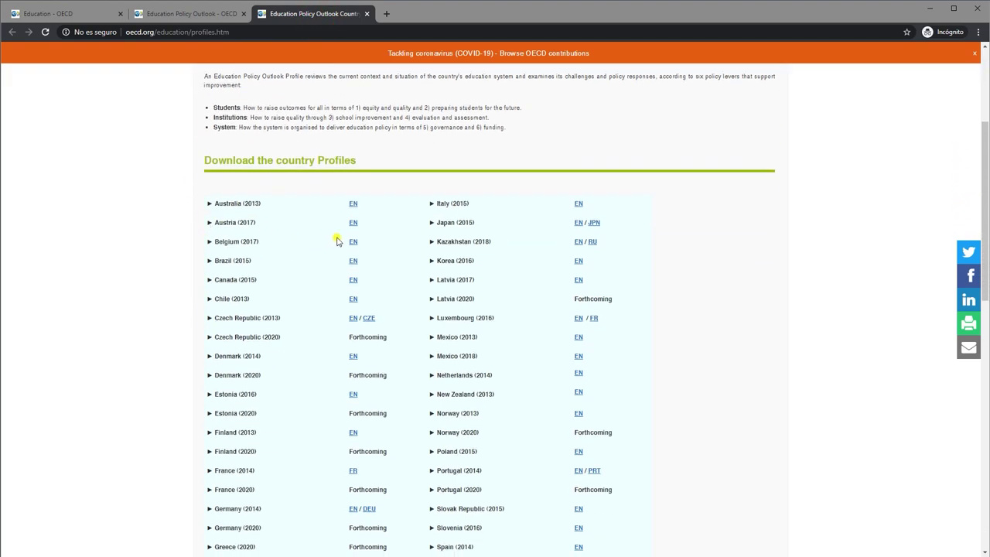
scroll(345, 331, down, 3)
scroll(495, 358, up, 1)
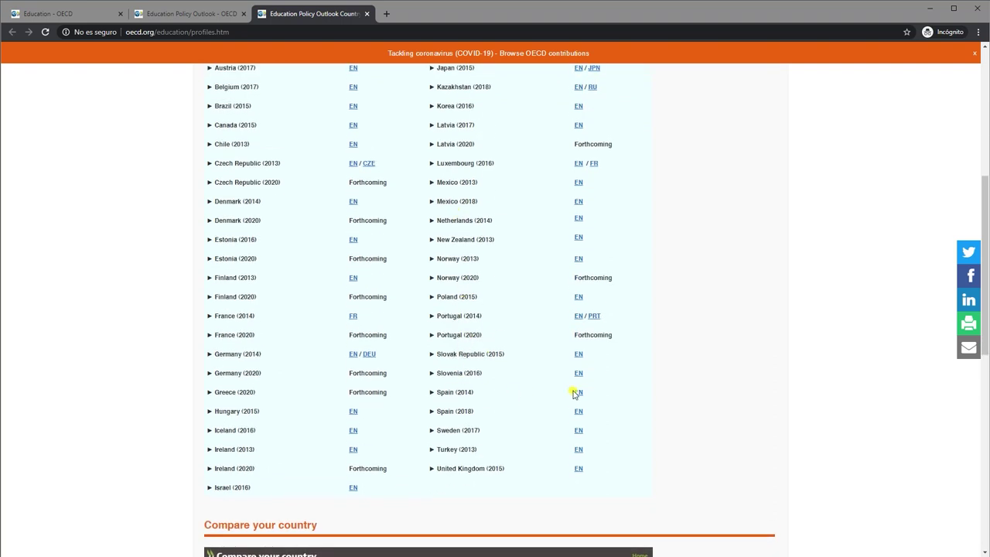
- Open the English PDF of the Spain (2018) country profile, look through its pages and close it
drag(574, 393, 574, 411)
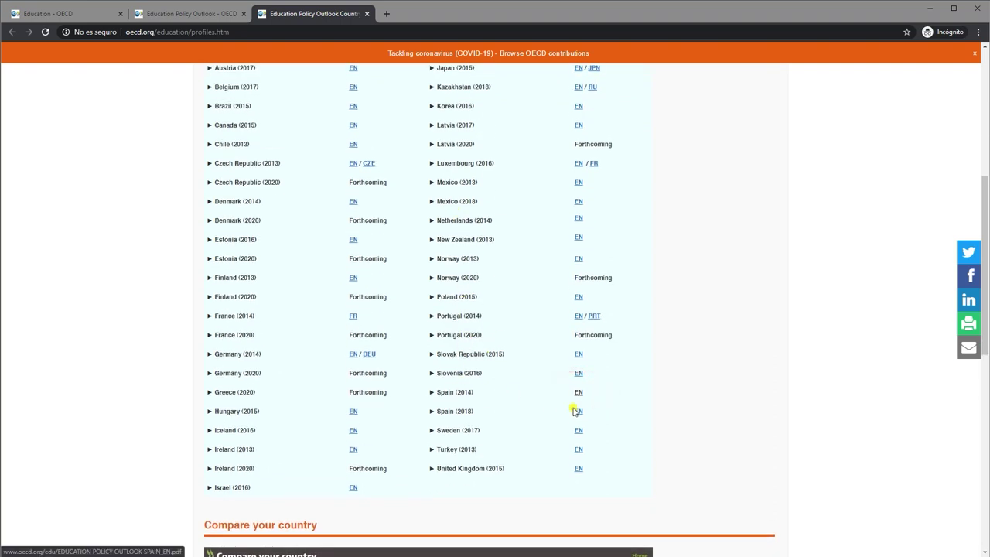
click(575, 411)
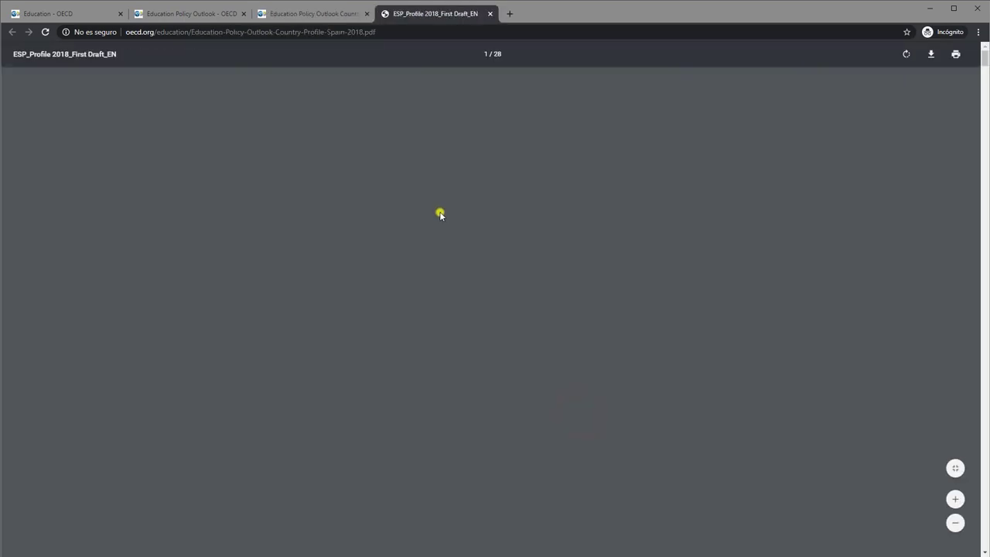
scroll(444, 207, down, 15)
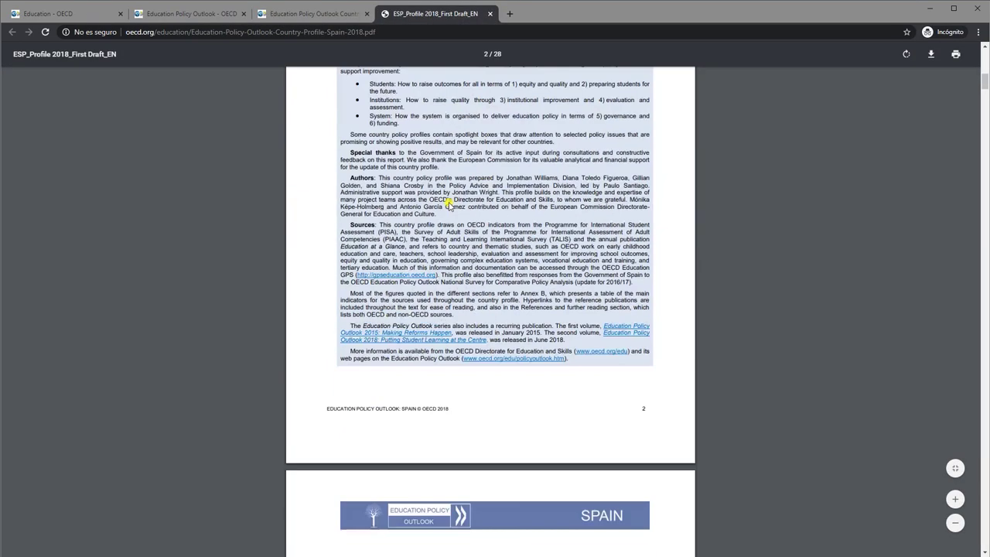
scroll(449, 204, down, 12)
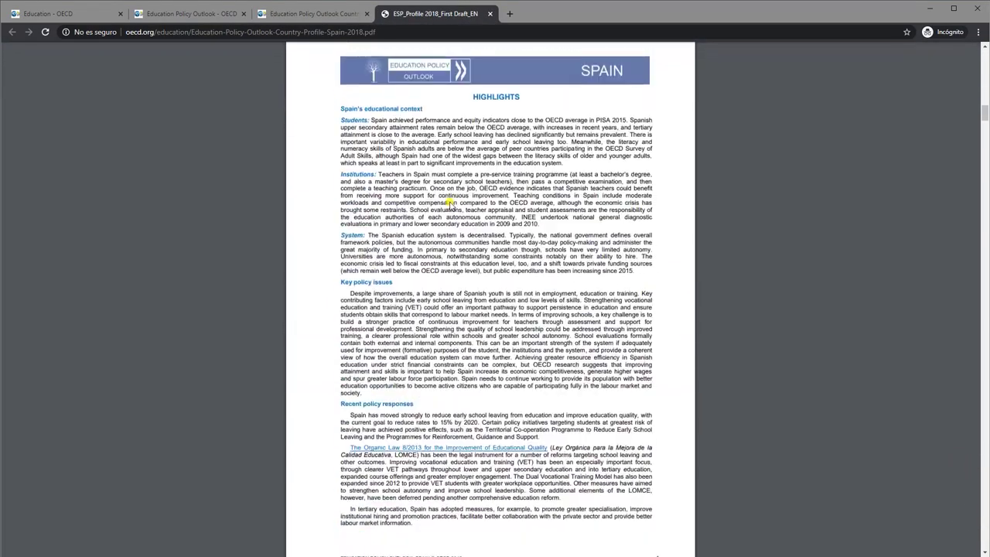
scroll(450, 203, down, 14)
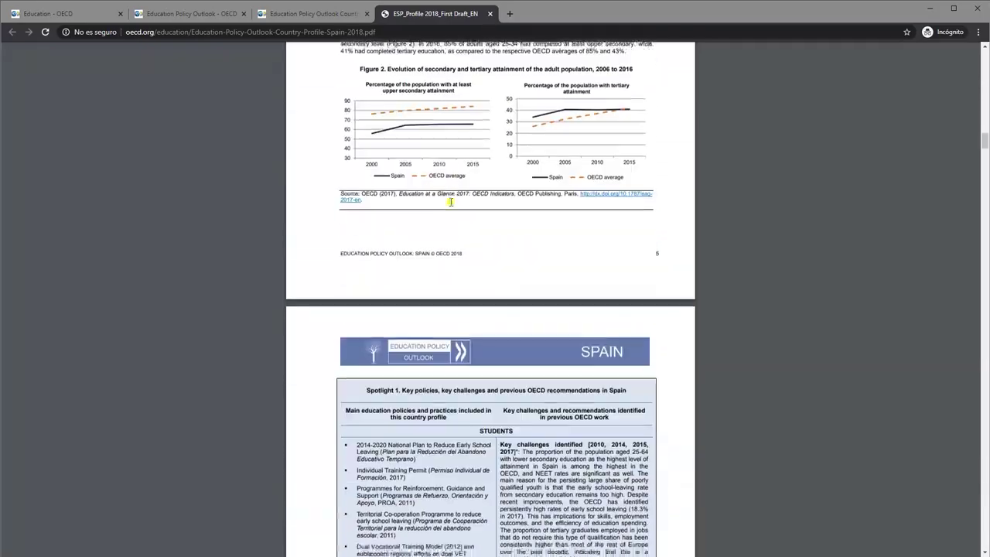
scroll(449, 202, down, 14)
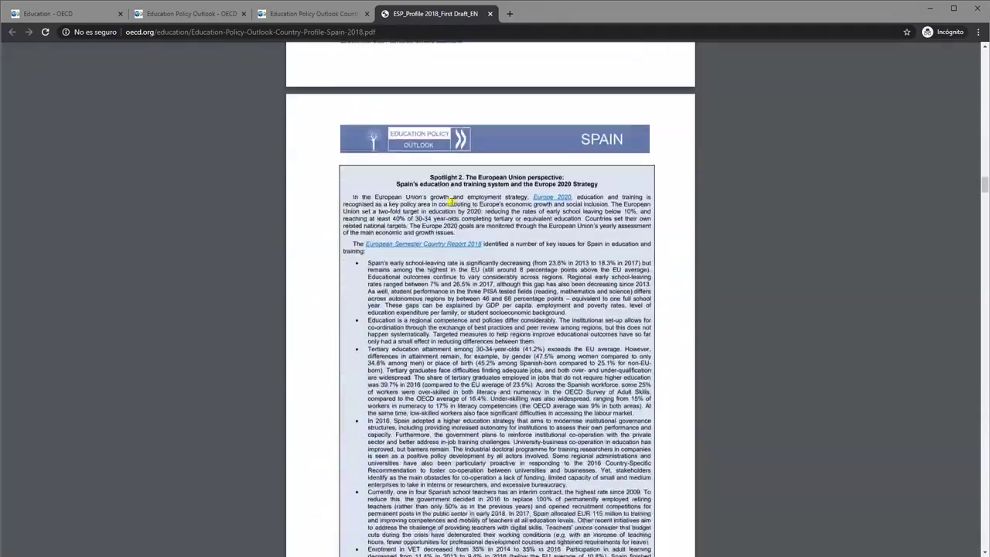
scroll(450, 202, down, 5)
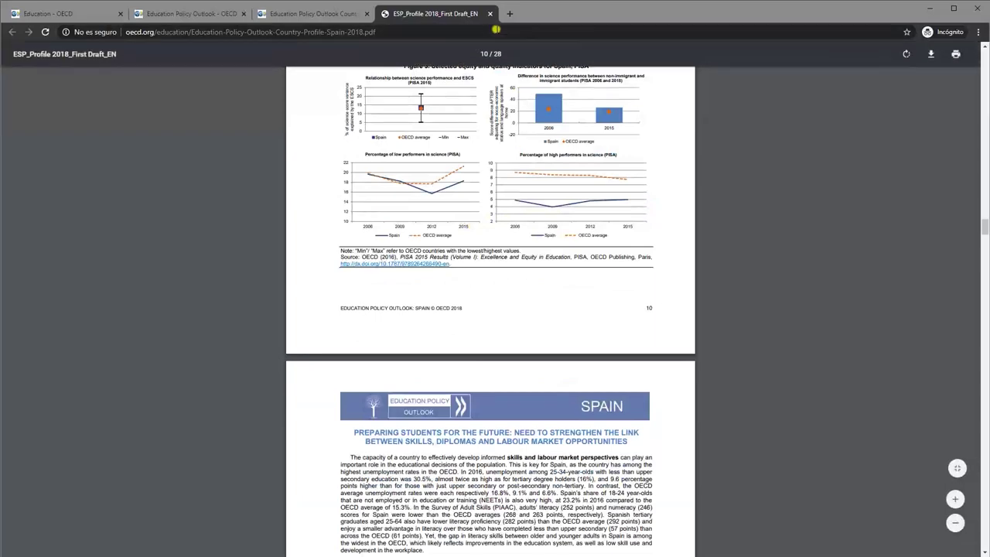
click(489, 14)
- Look through the remaining country profiles and the Compare your country section, and close the Country Profiles tab
scroll(357, 184, up, 1)
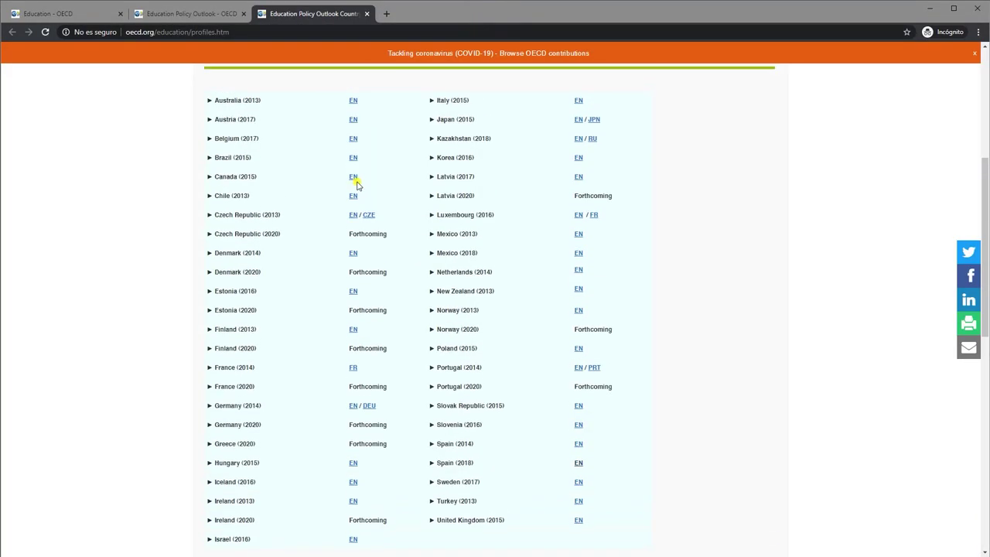
scroll(358, 184, down, 5)
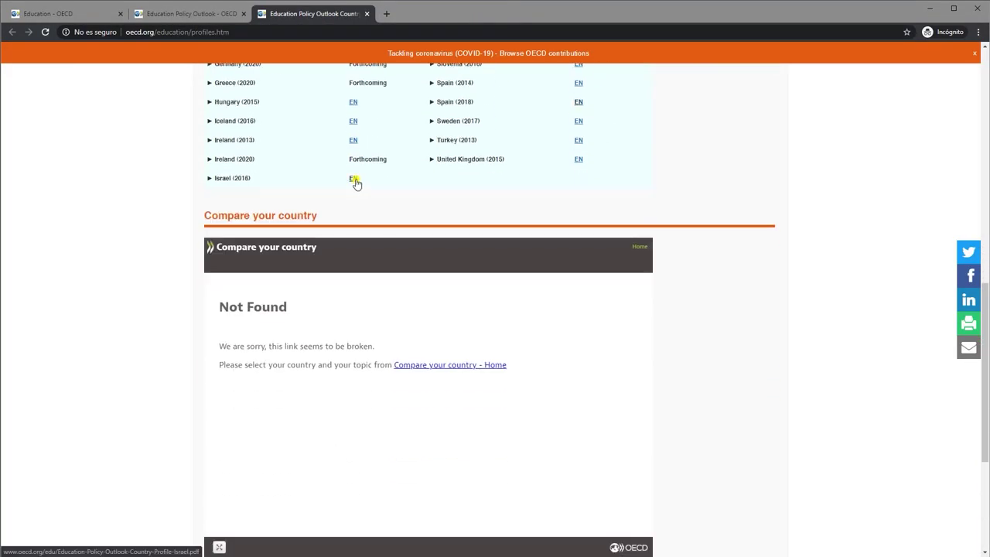
scroll(355, 183, up, 8)
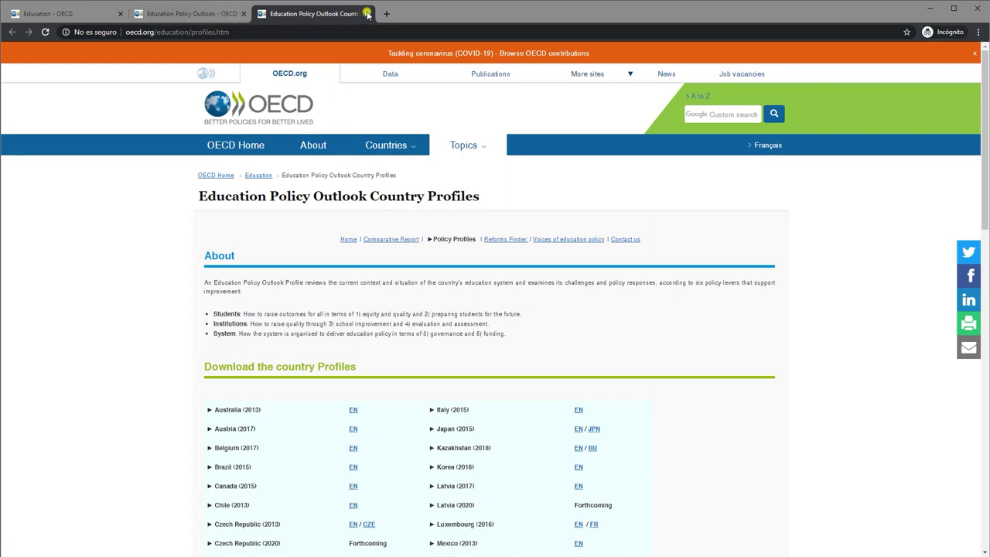
click(367, 13)
- Look through the Education Policy Outlook page's featured data, videos and publications, and close its tab
scroll(420, 164, down, 4)
scroll(420, 164, down, 1)
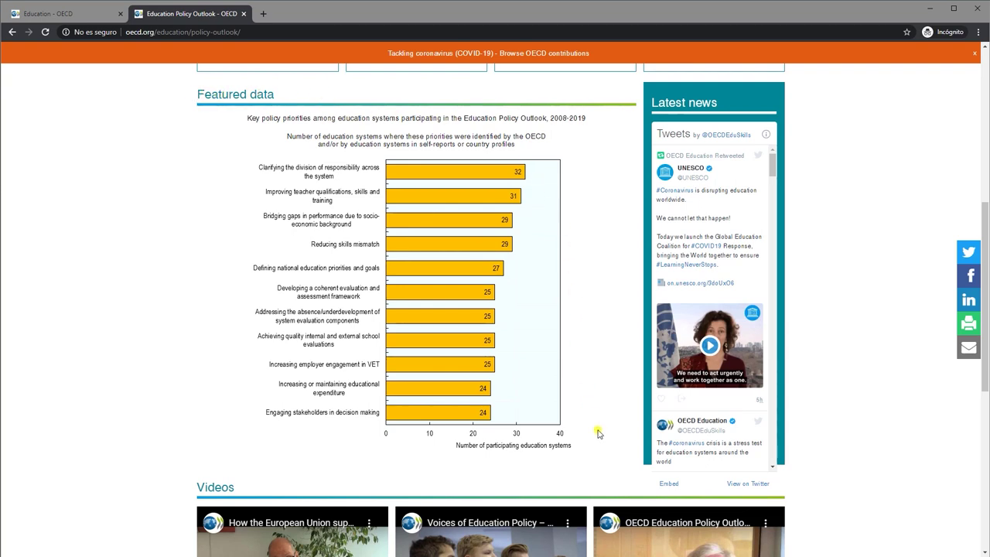
scroll(588, 367, down, 5)
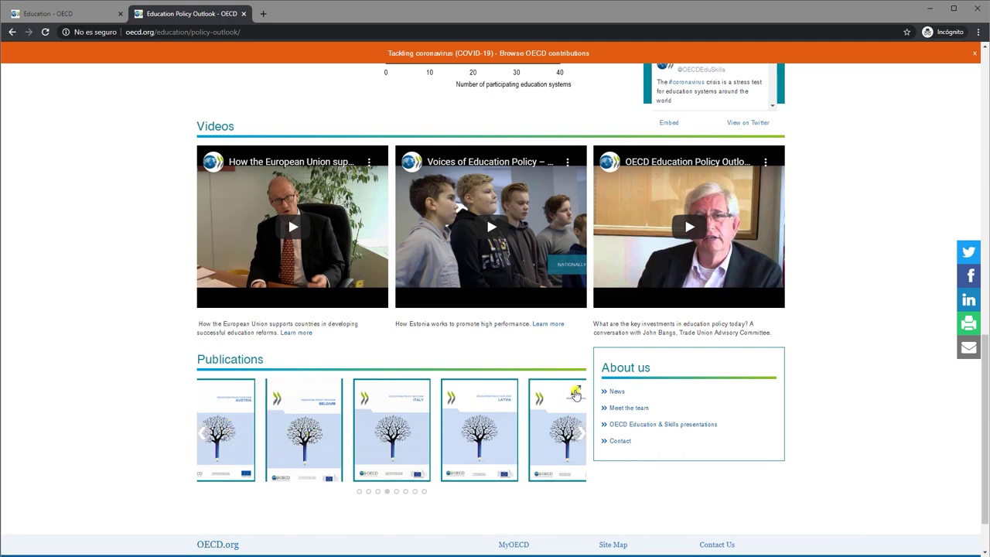
scroll(557, 399, up, 10)
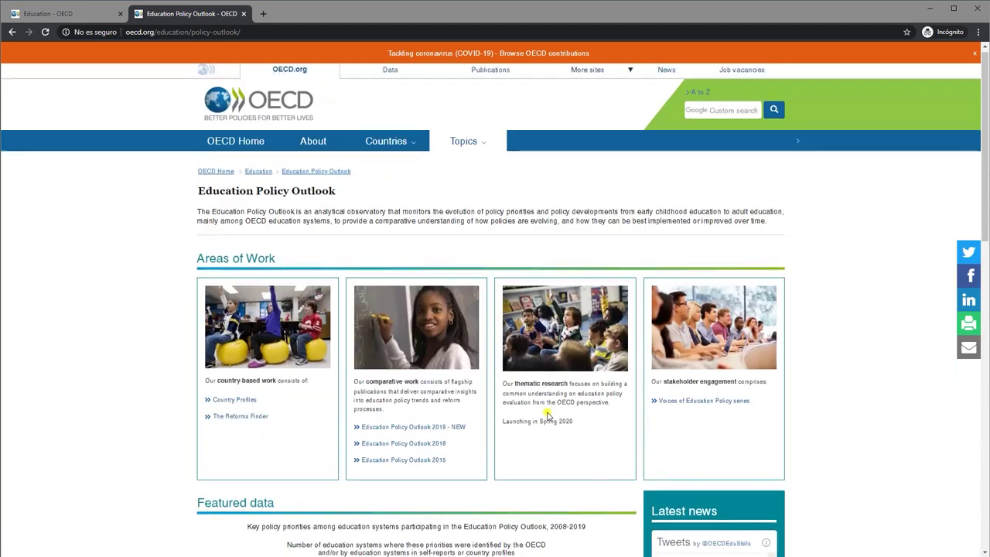
triple_click(339, 196)
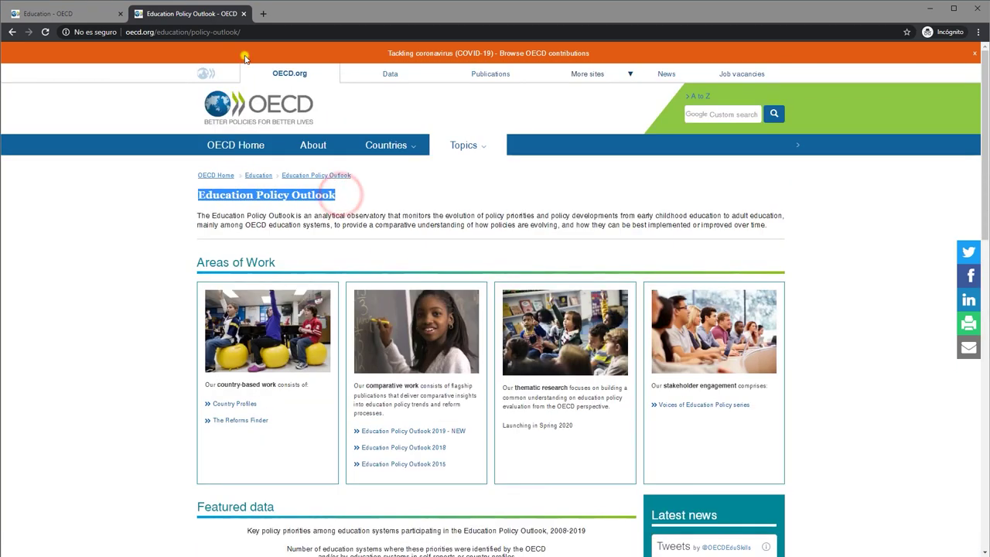
click(246, 15)
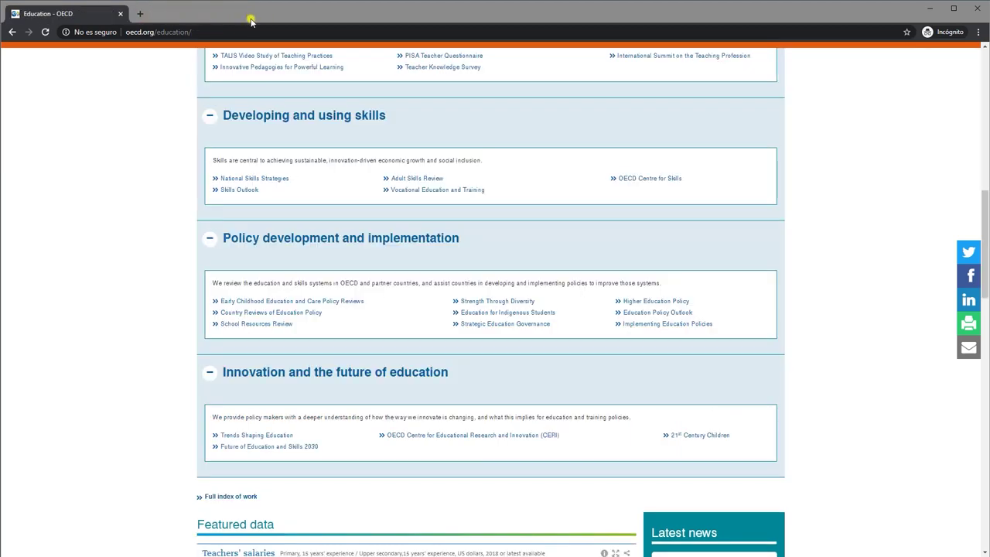
- Look through the Education page's remaining areas of work, teachers' salaries chart and latest news, and return to its beginning
scroll(834, 356, down, 2)
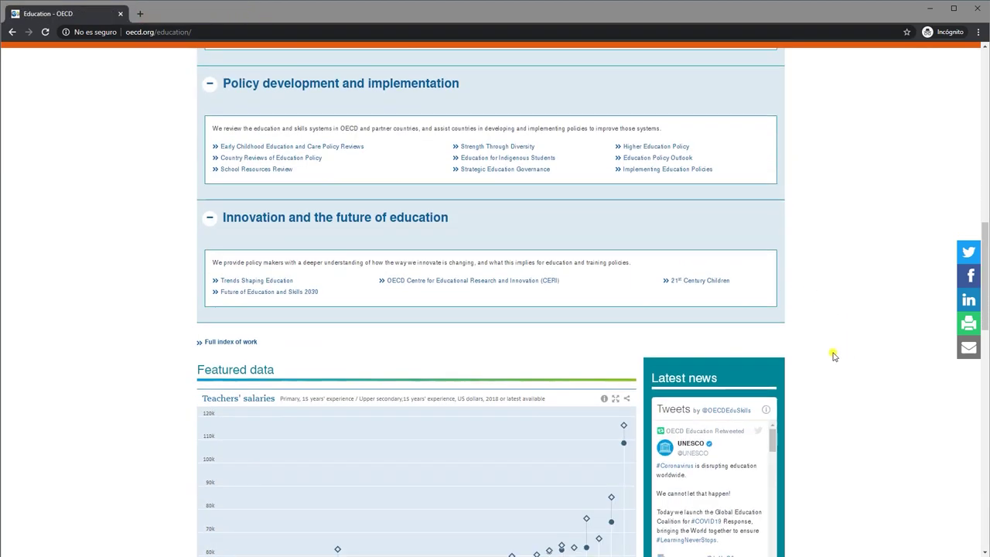
scroll(833, 356, down, 3)
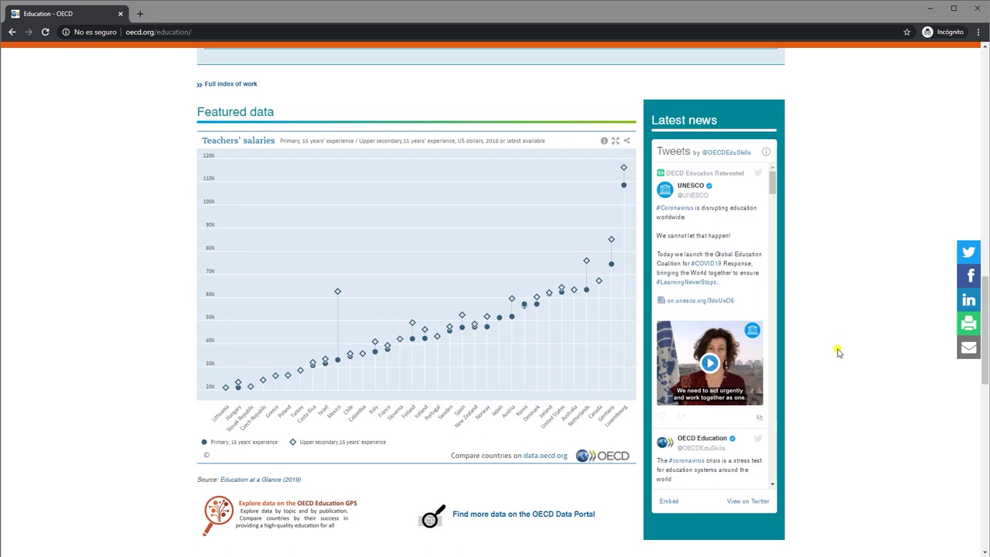
drag(985, 349, 987, 70)
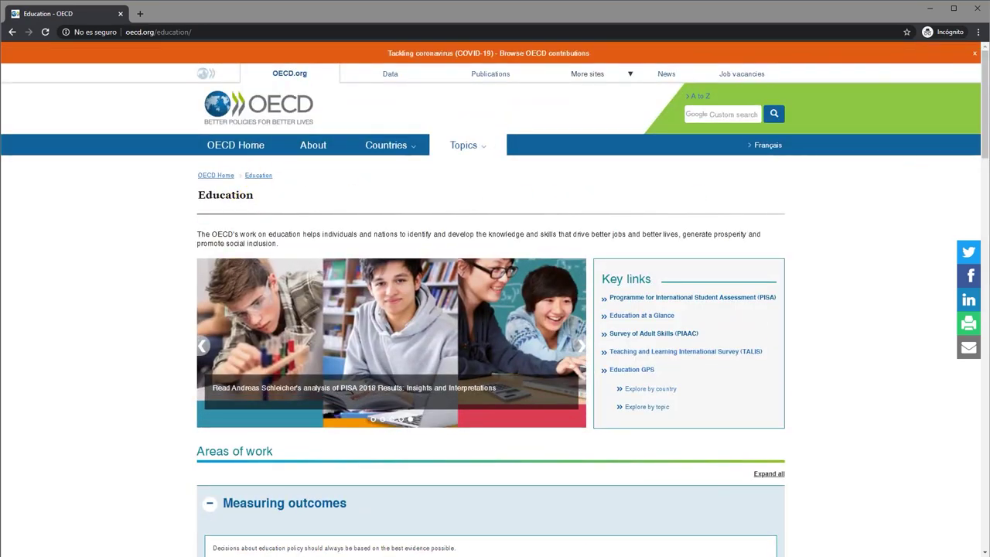
- Look through the Education page's TopClass Podcast, publications, blog posts, videos and About our work sections, and return to the Key links
drag(985, 99, 944, 426)
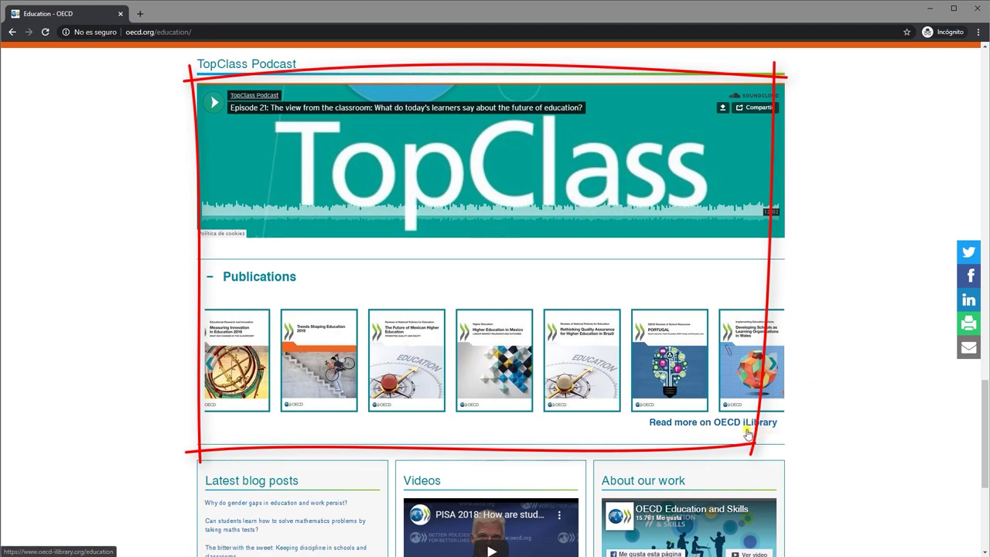
scroll(853, 386, down, 3)
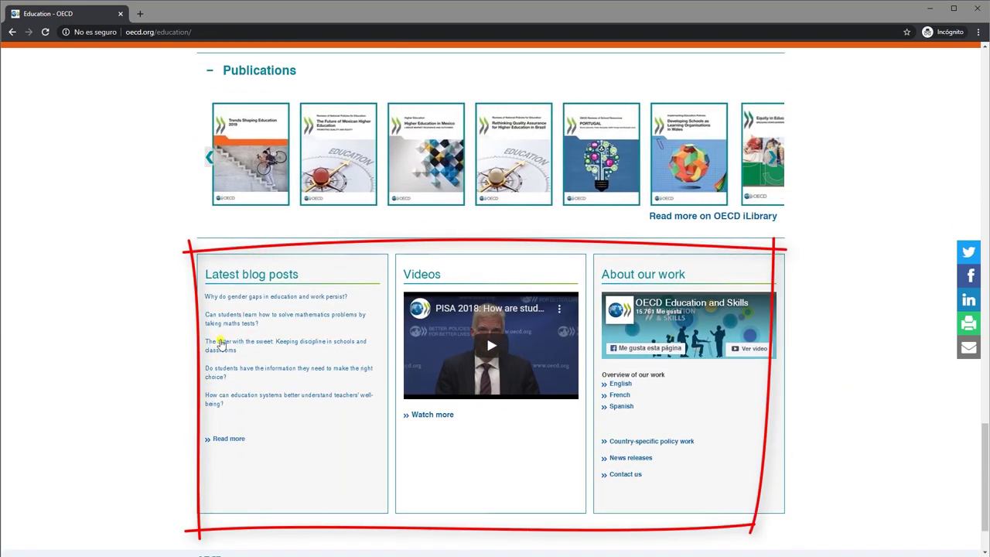
drag(983, 473, 986, 59)
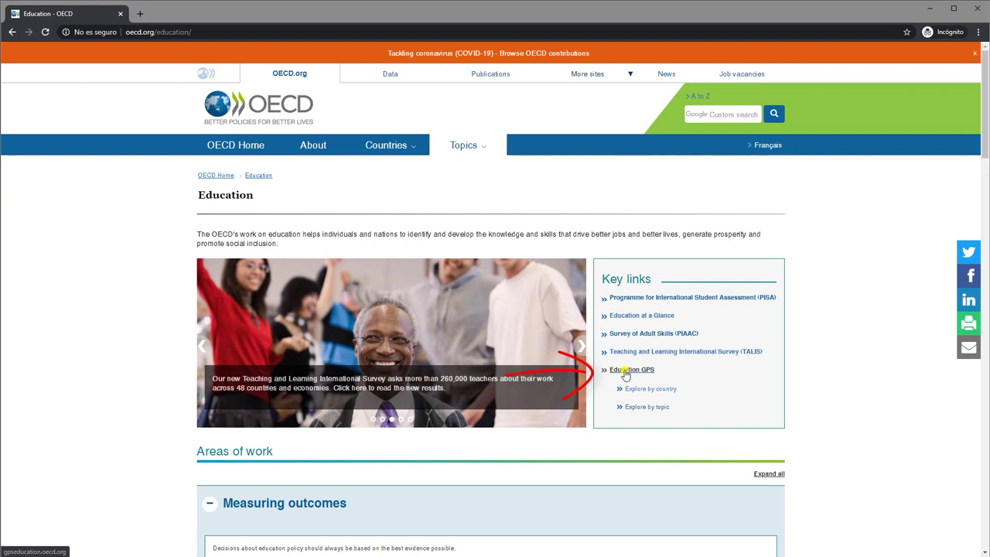
- Open Education GPS in a new tab and bring up the PISA 2018 country profile for Canada
middle_click(617, 372)
click(185, 14)
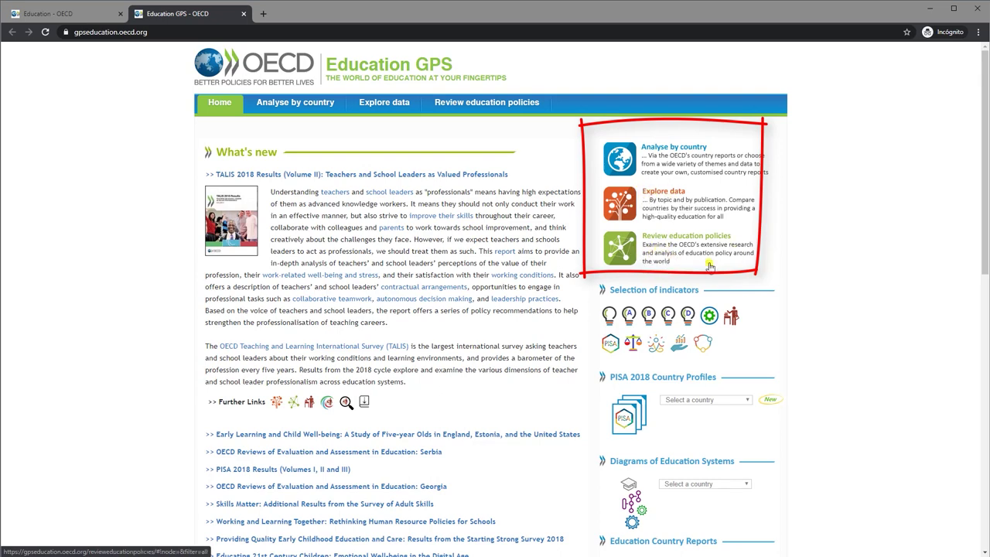
scroll(710, 267, down, 3)
drag(613, 168, 705, 171)
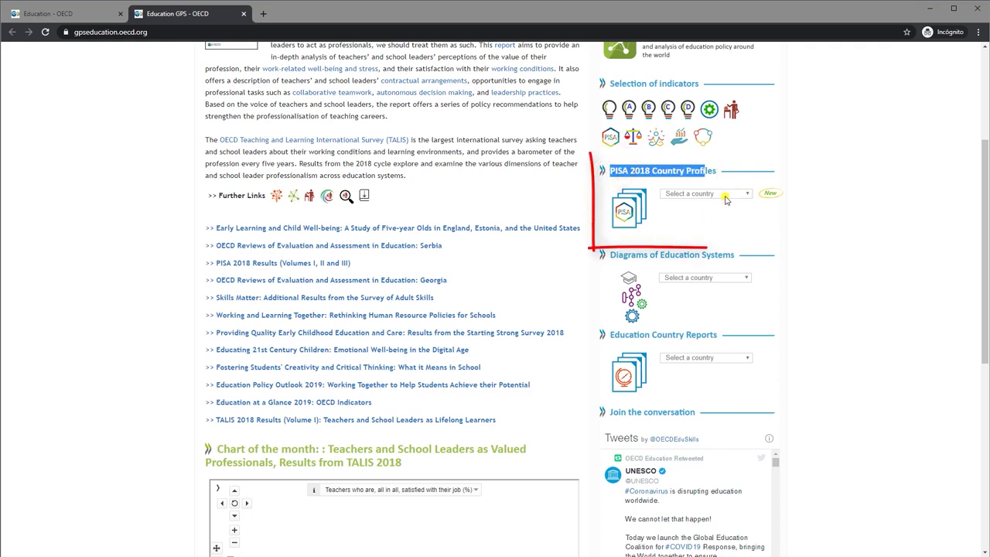
click(715, 196)
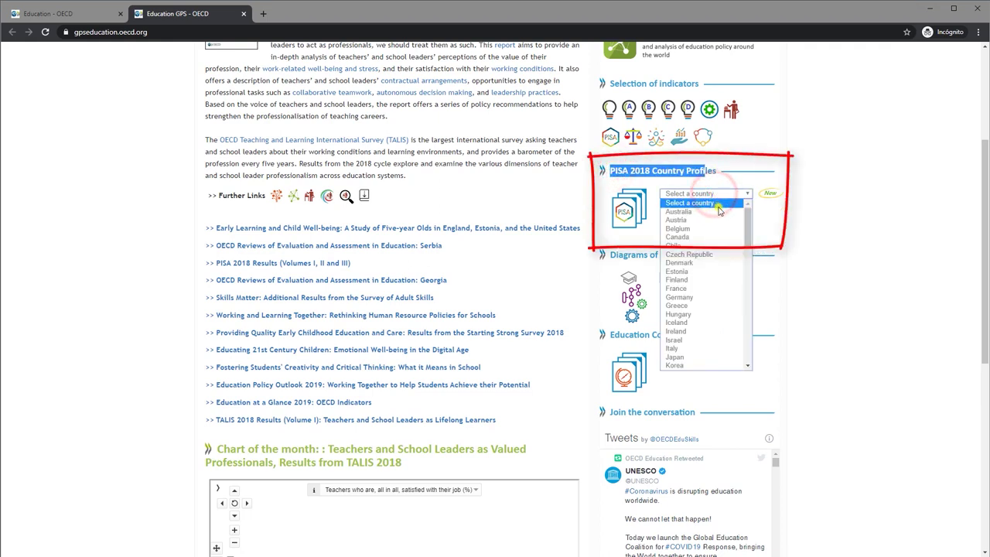
click(698, 237)
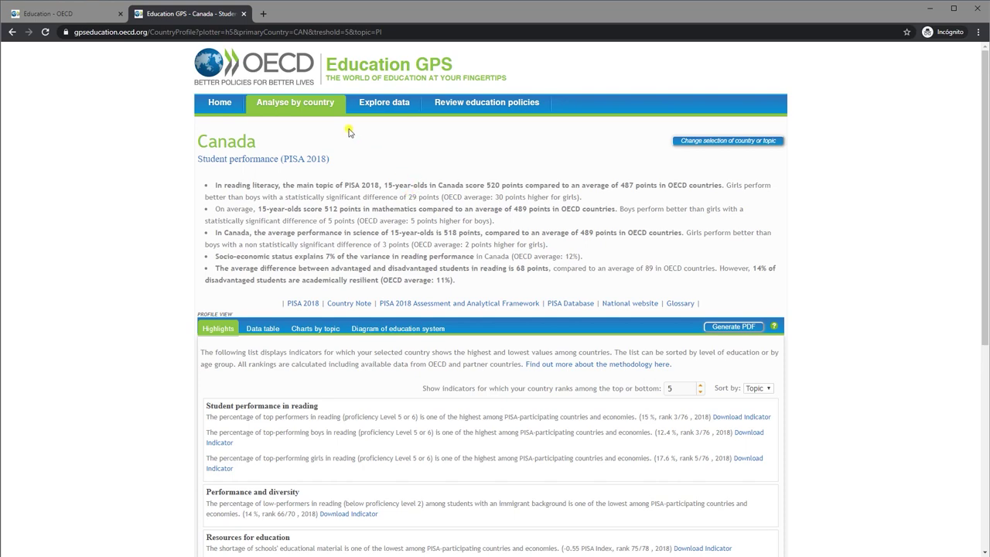
- Look through the highlights, data table and diagram of the education system in Canada's PISA 2018 profile
scroll(392, 241, down, 2)
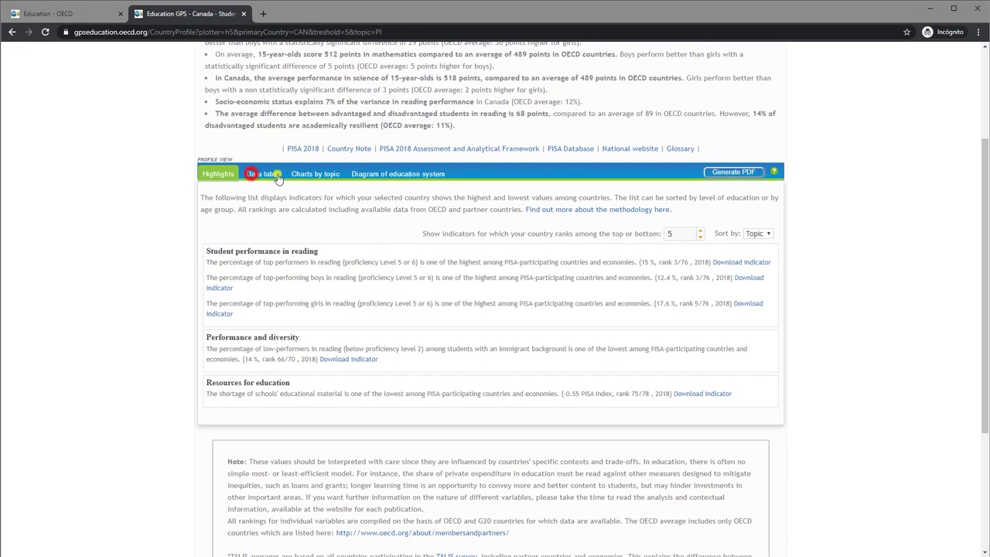
click(258, 174)
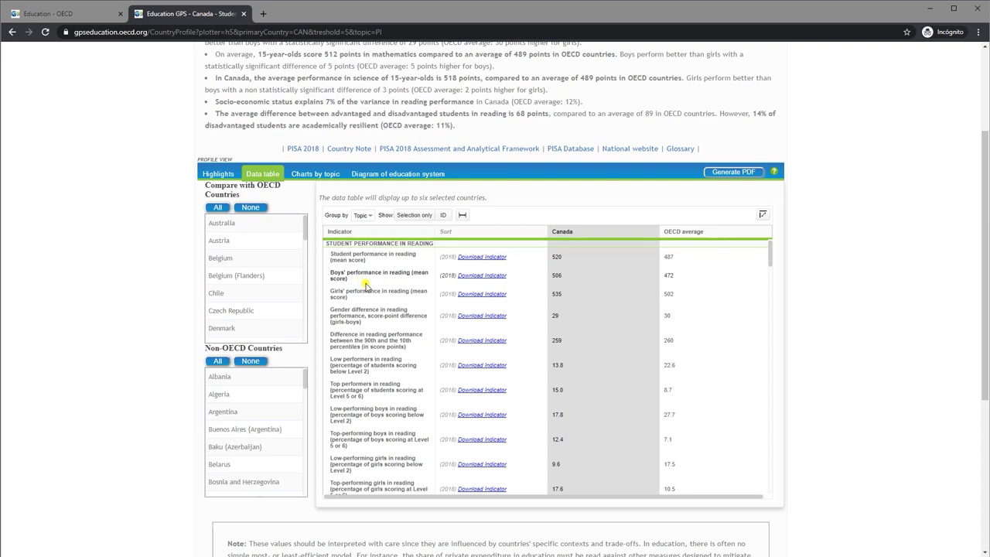
scroll(366, 285, up, 1)
click(401, 229)
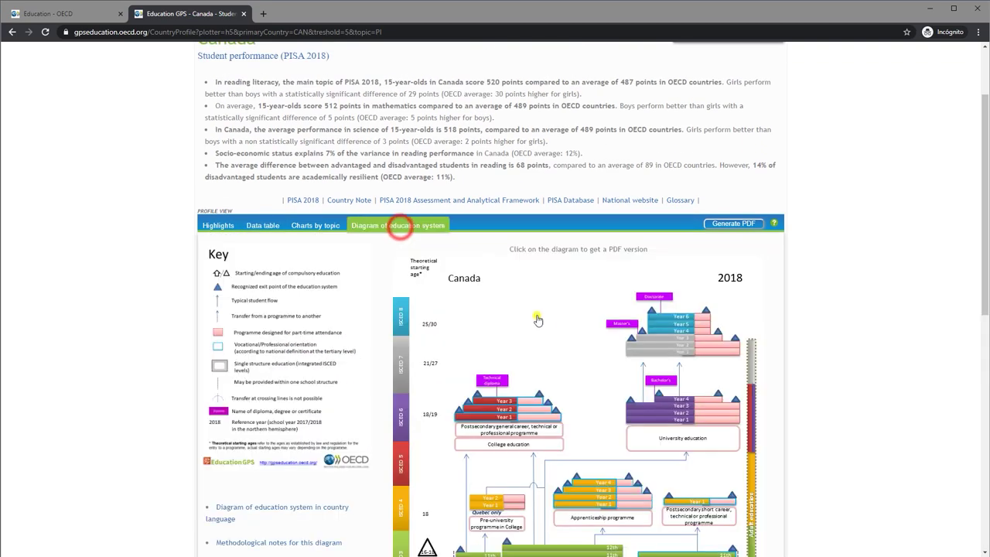
scroll(564, 324, down, 5)
scroll(564, 324, up, 4)
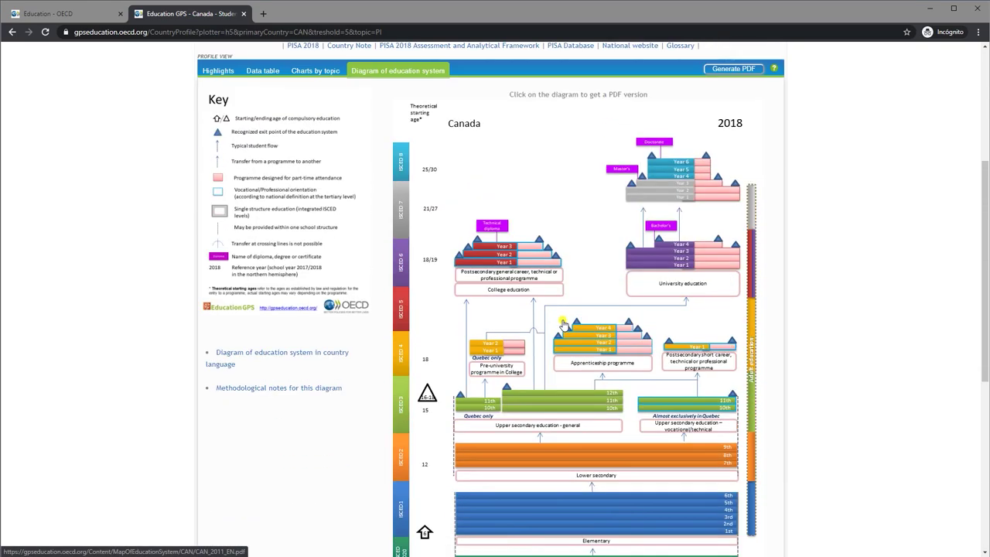
- Examine Canada's Mathematics charts by topic, including the general findings and the bar chart of student performance in maths
click(315, 227)
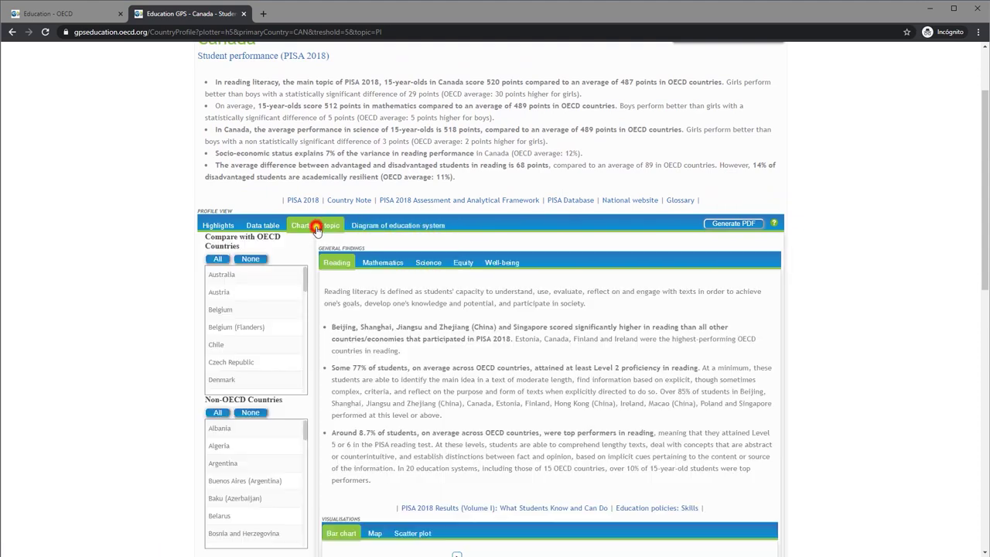
click(373, 263)
scroll(453, 319, down, 3)
scroll(453, 319, down, 1)
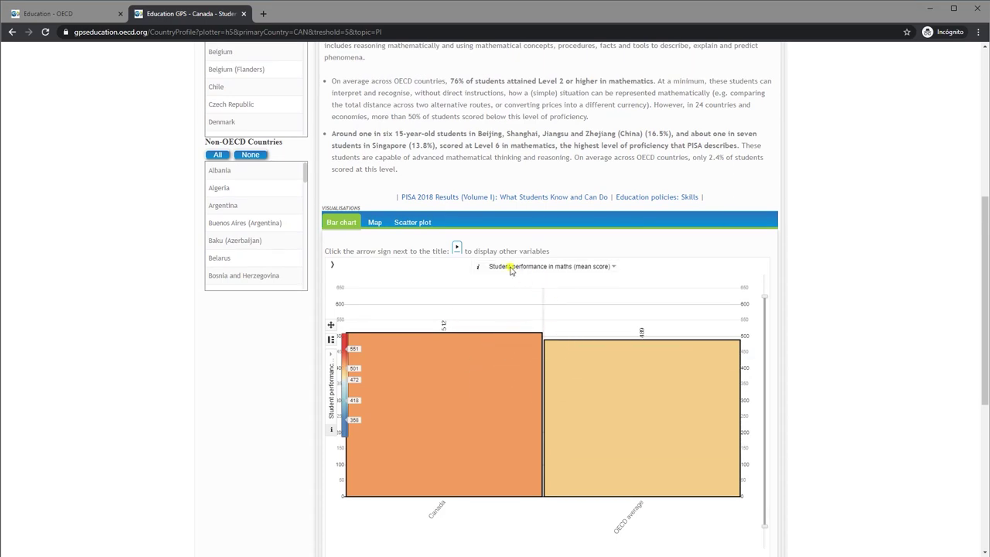
scroll(518, 334, up, 5)
scroll(480, 294, down, 2)
scroll(415, 232, up, 1)
scroll(418, 230, up, 3)
scroll(531, 289, down, 6)
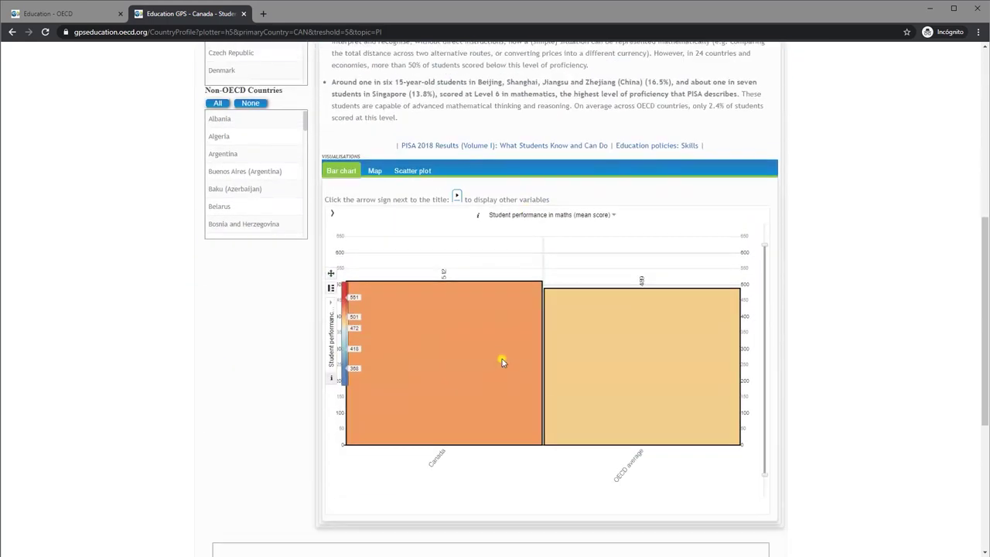
- Add Argentina, Buenos Aires (Argentina), Belarus, Algeria and Albania to the comparison with Canada in the maths bar chart
click(226, 155)
click(229, 170)
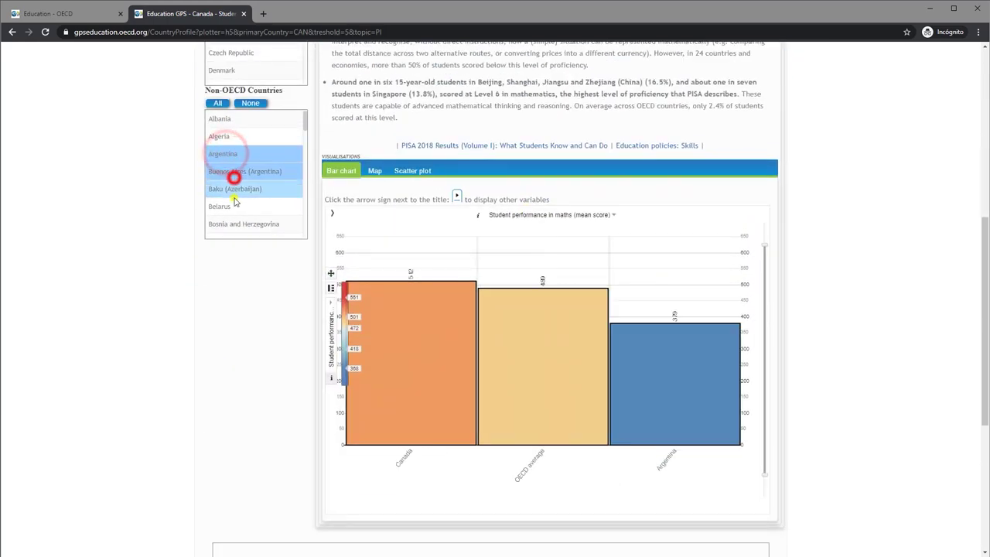
click(232, 205)
click(234, 136)
click(232, 120)
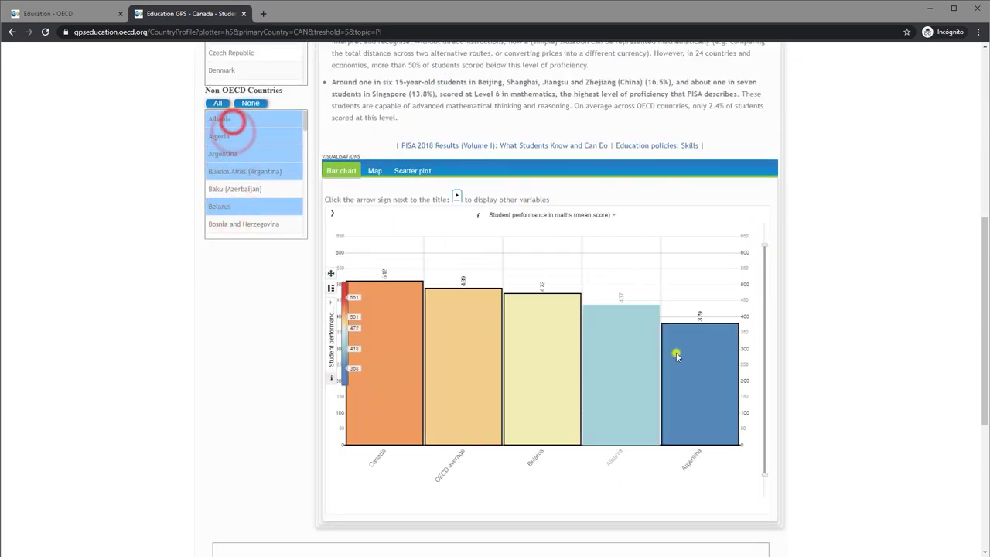
scroll(674, 369, up, 5)
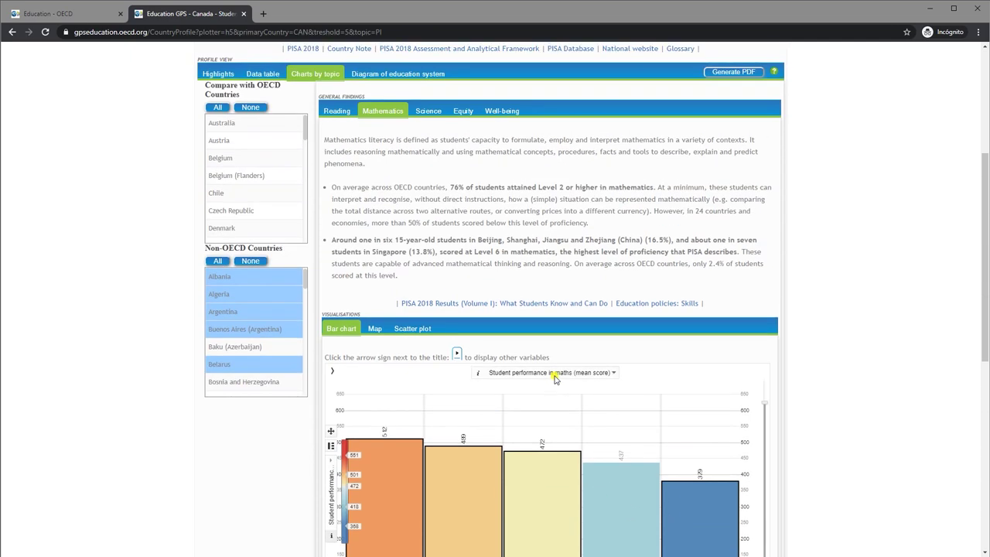
- Review the data table for the selected countries, and download and open the spreadsheet for student performance in reading (mean score)
click(262, 224)
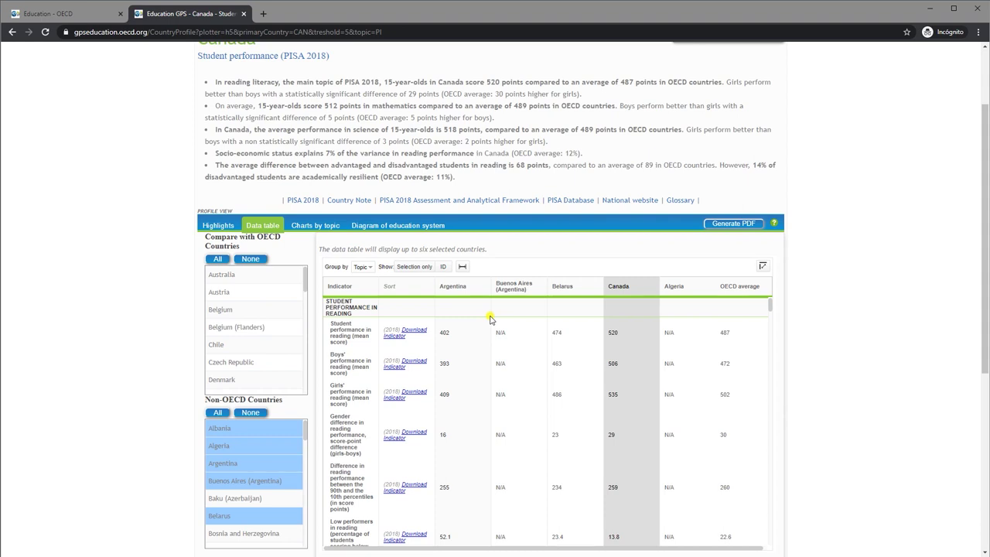
scroll(350, 333, down, 4)
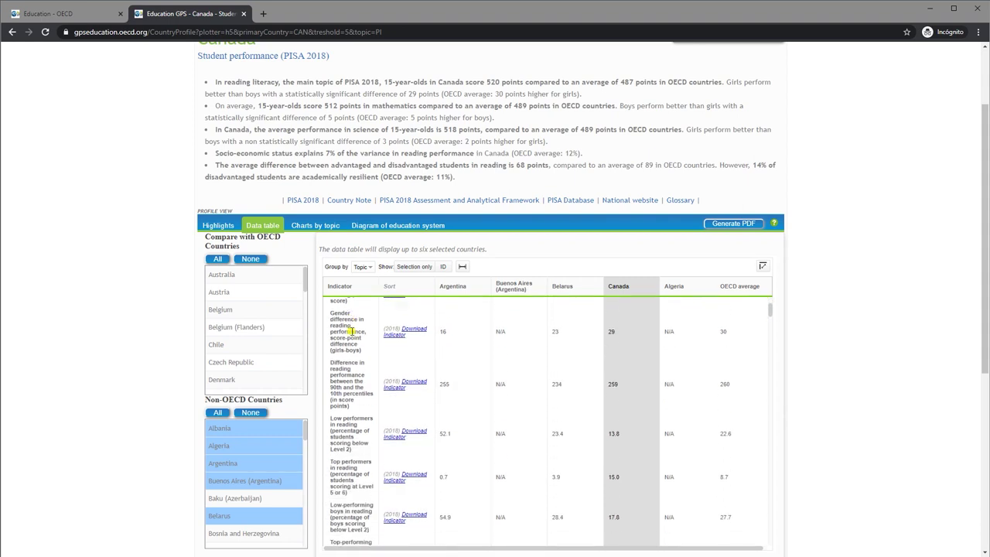
scroll(340, 365, down, 3)
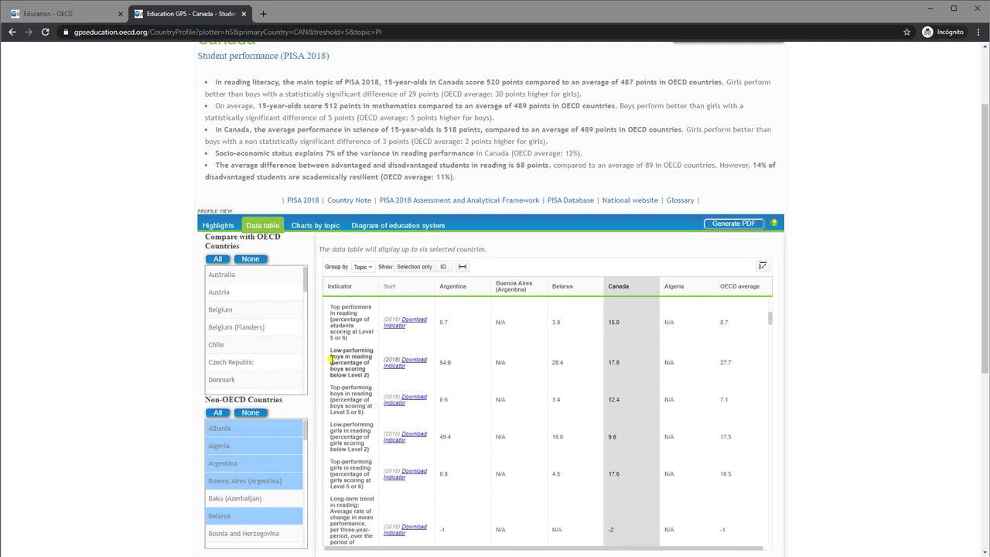
scroll(340, 353, up, 8)
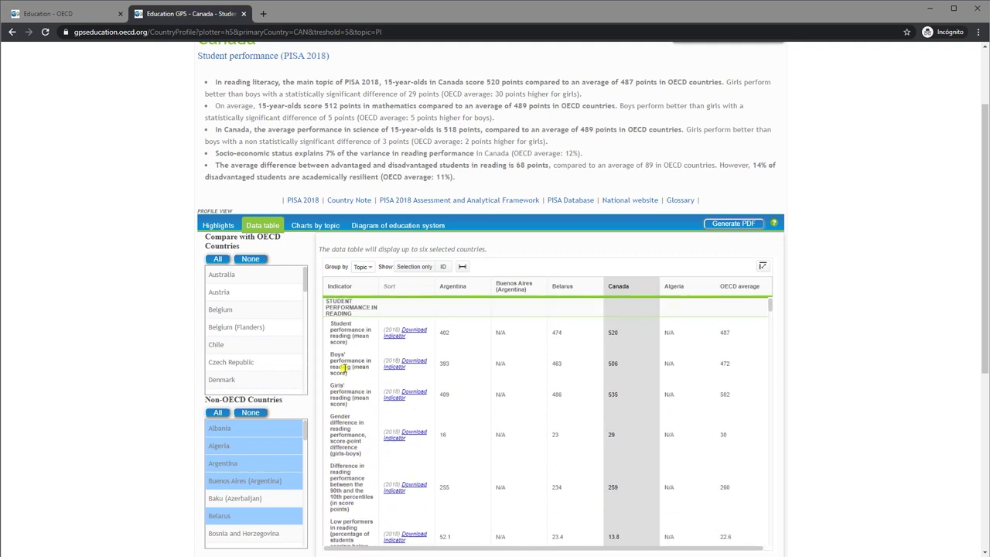
click(413, 332)
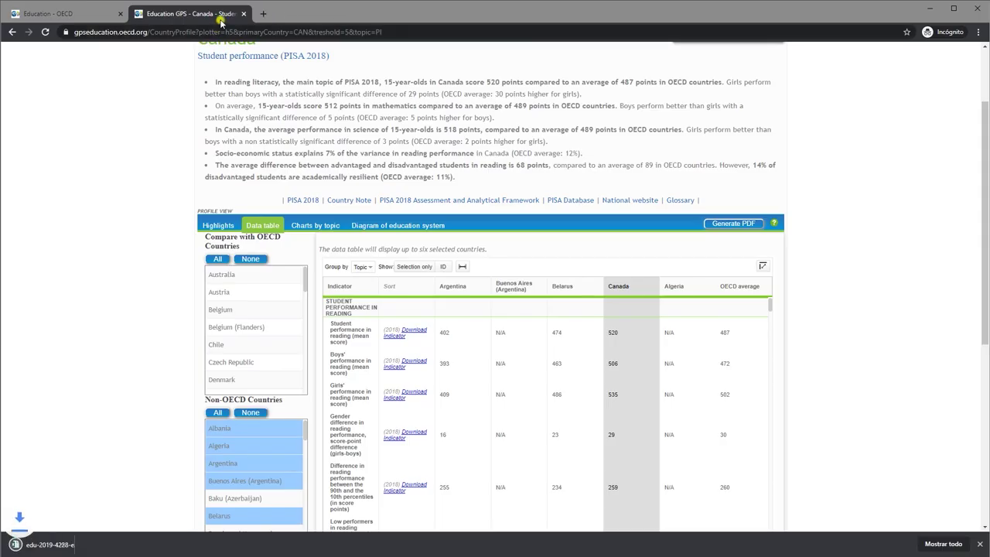
click(75, 543)
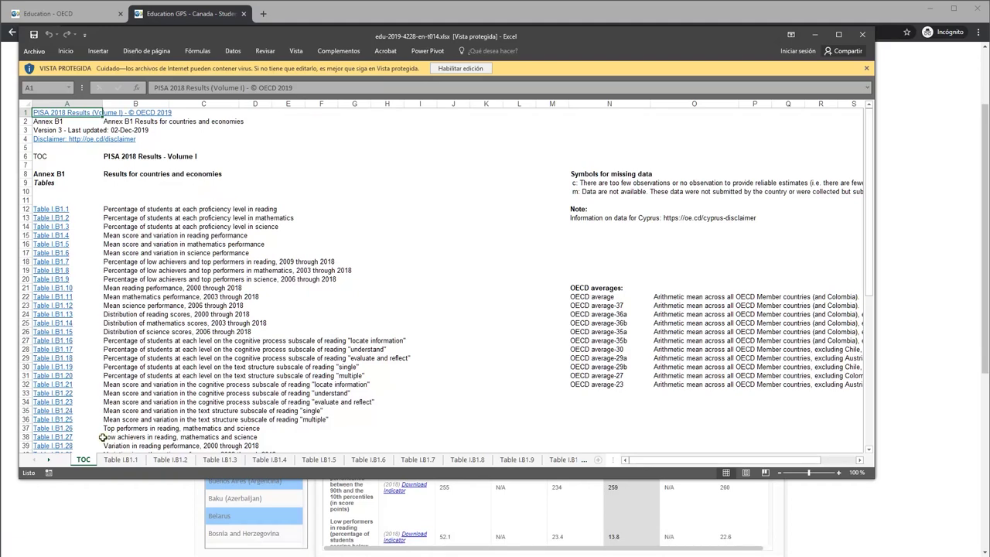
- Look through Tables I.B1.1 to I.B1.7 in the PISA 2018 results workbook and close it
click(119, 460)
click(170, 460)
click(211, 458)
click(275, 460)
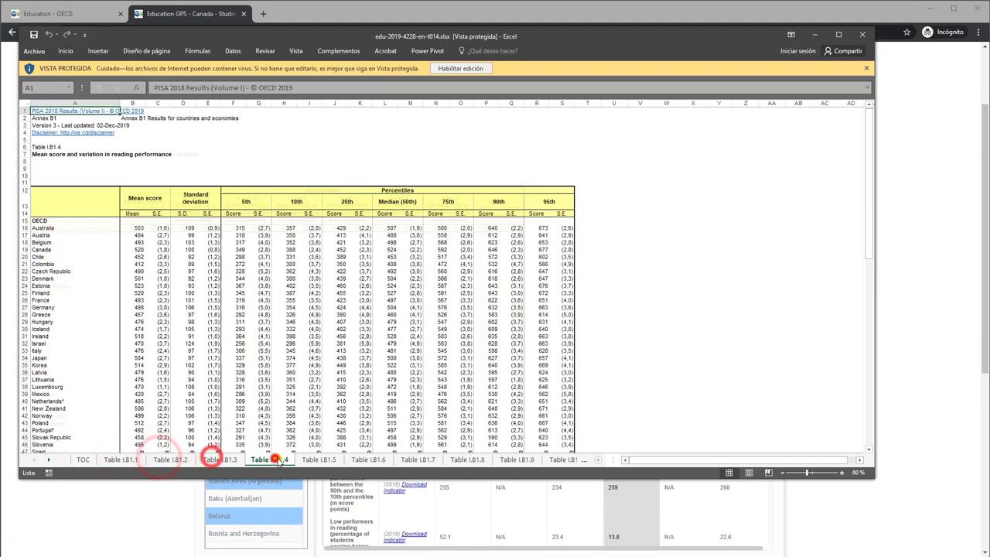
click(318, 459)
click(368, 459)
click(418, 460)
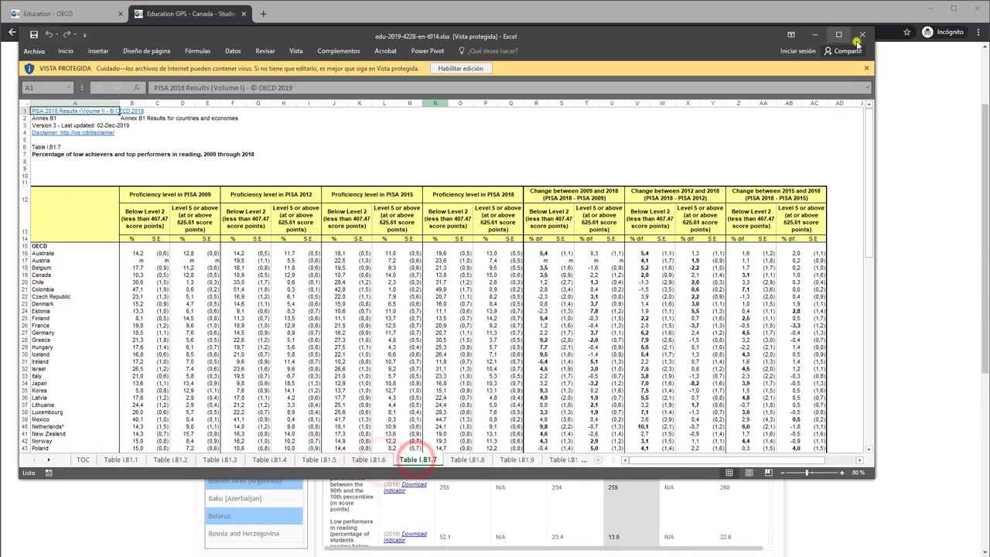
click(860, 37)
- Look further through Canada's comparison data table and return to the Education GPS home page
scroll(472, 340, down, 3)
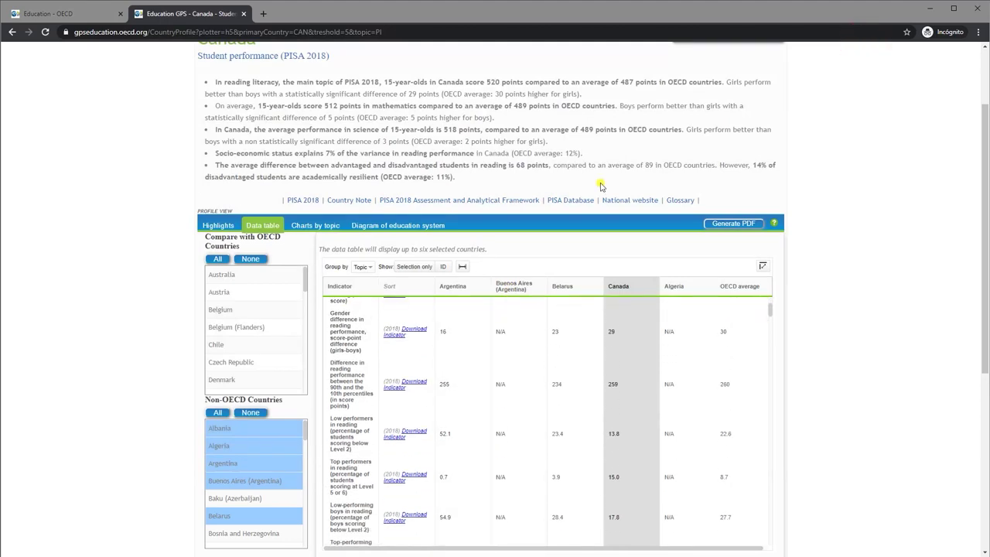
scroll(576, 209, down, 2)
scroll(592, 194, up, 6)
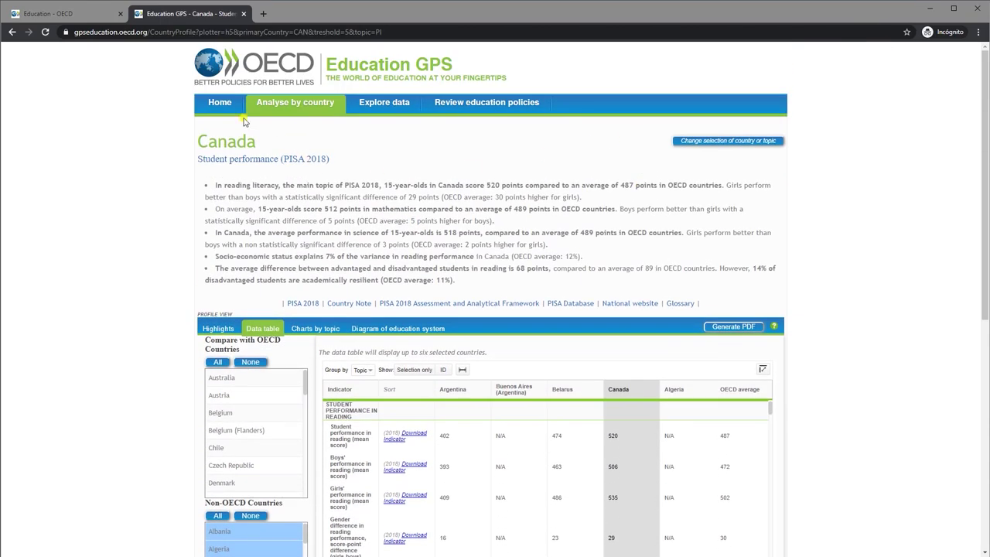
click(219, 103)
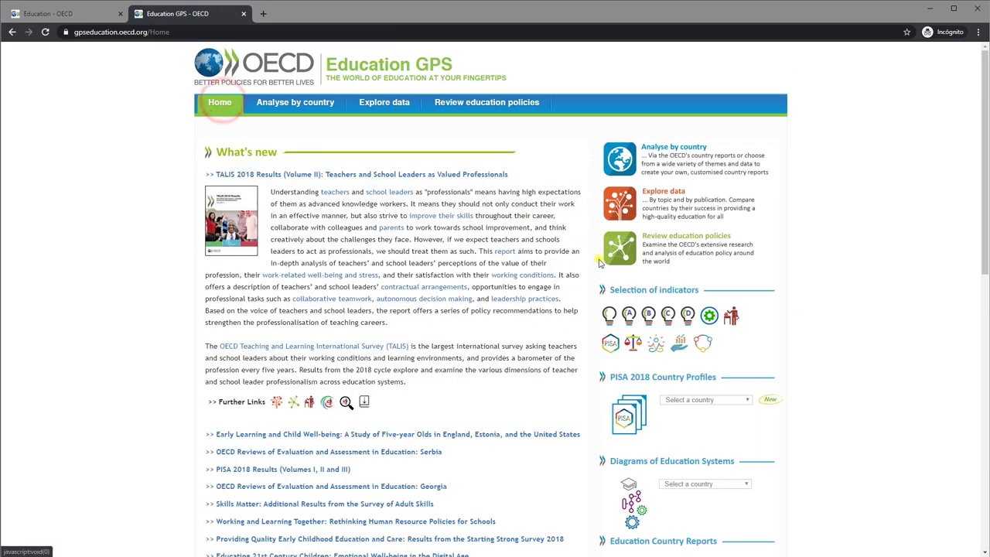
- View the diagram of the education system for Belgium and go back to the home page
scroll(577, 246, down, 3)
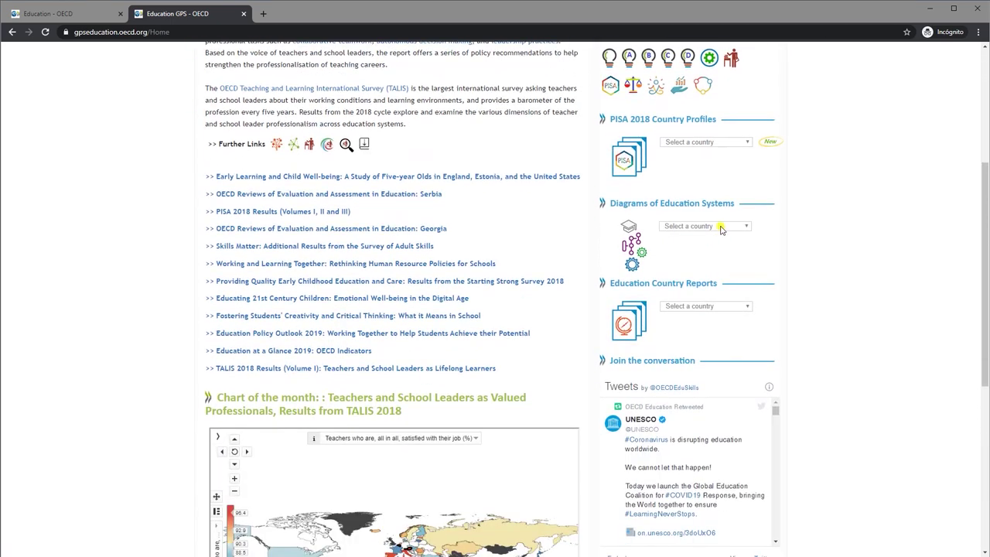
click(721, 227)
click(709, 262)
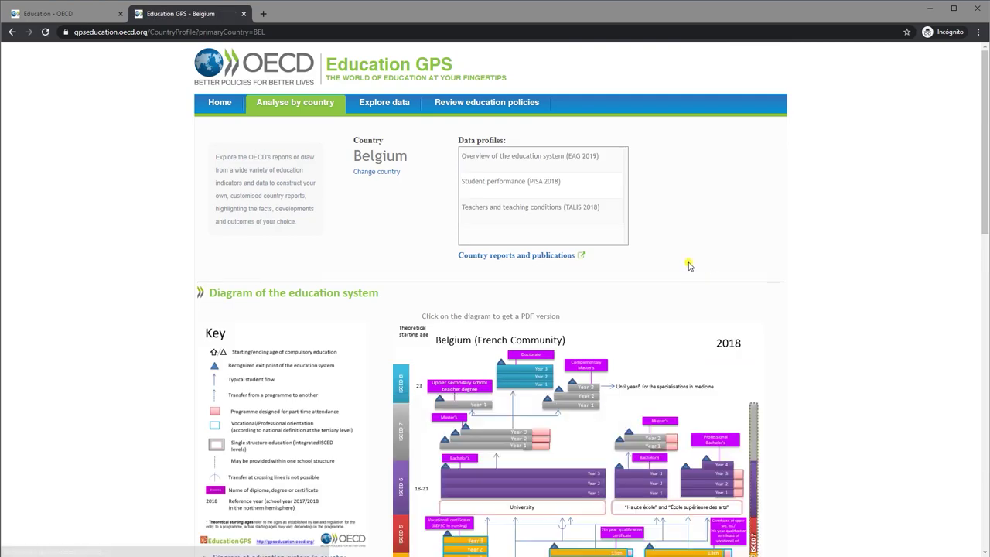
click(11, 32)
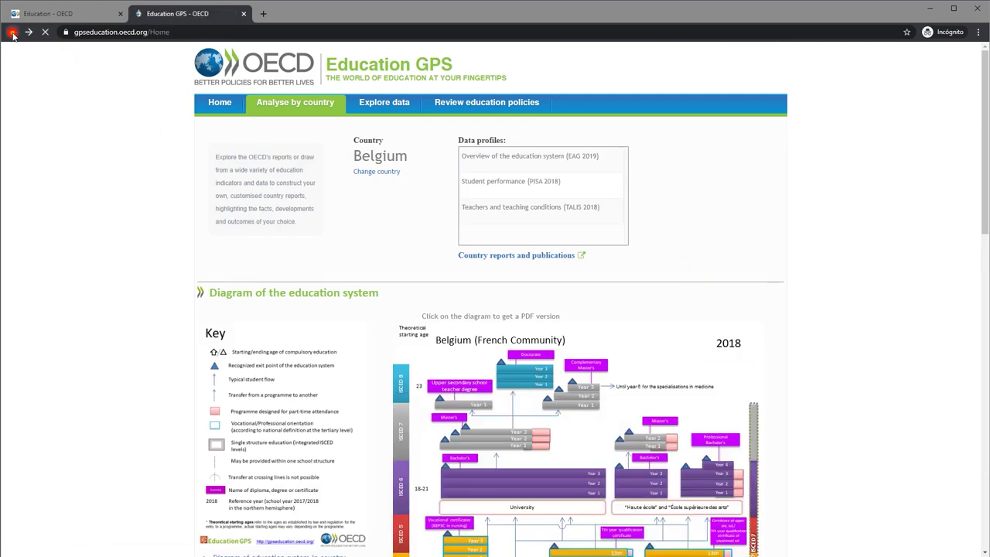
- View the education country reports for Canada, return to the home page and close the Education GPS tab
scroll(756, 311, down, 2)
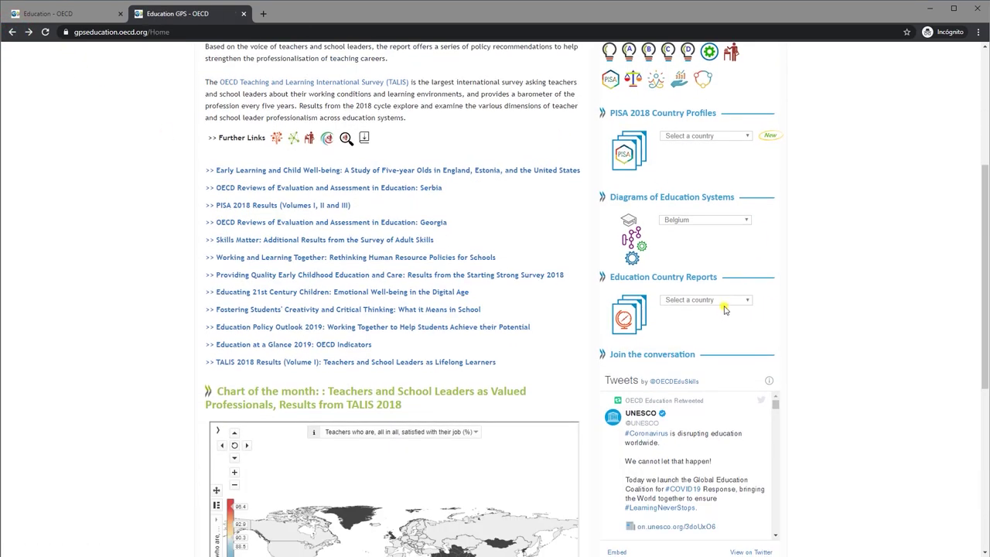
click(727, 301)
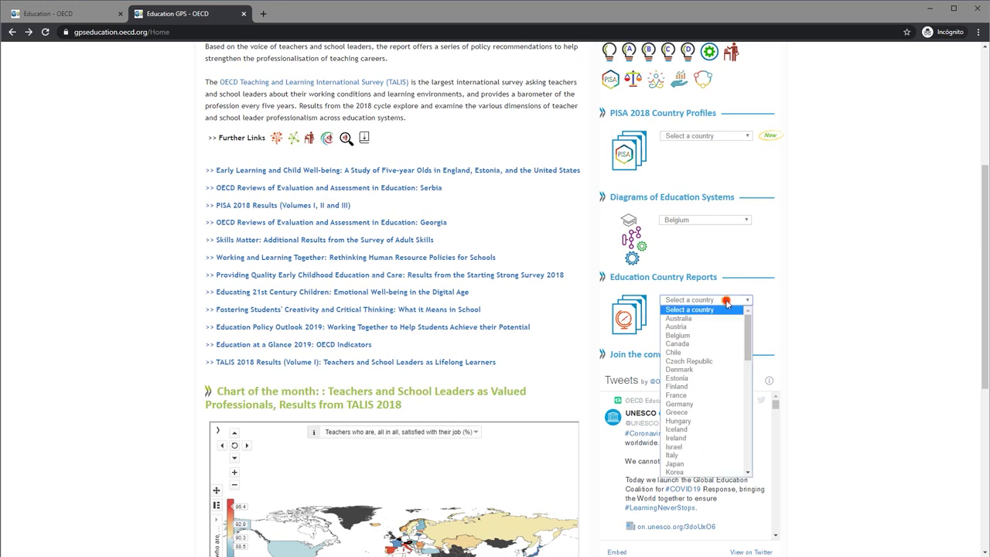
click(704, 343)
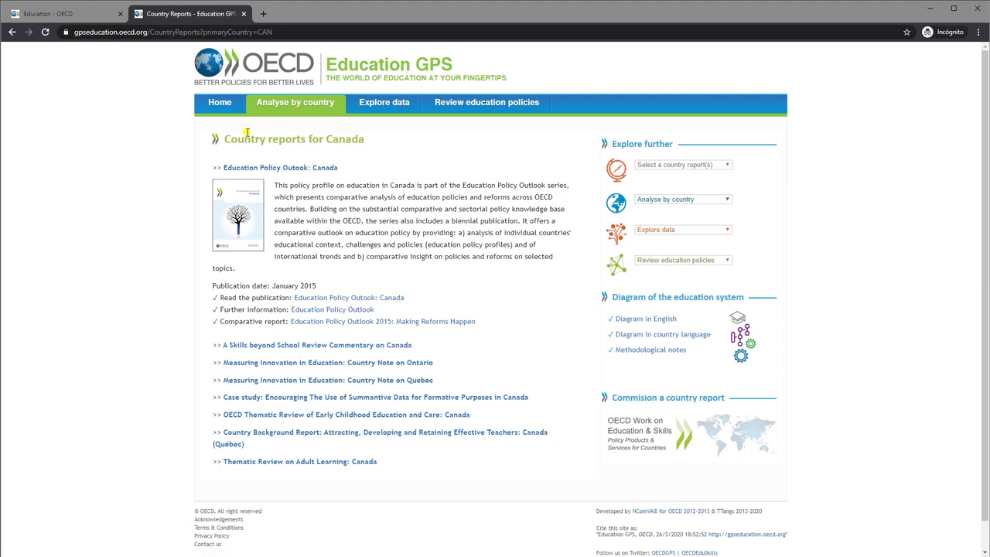
click(221, 102)
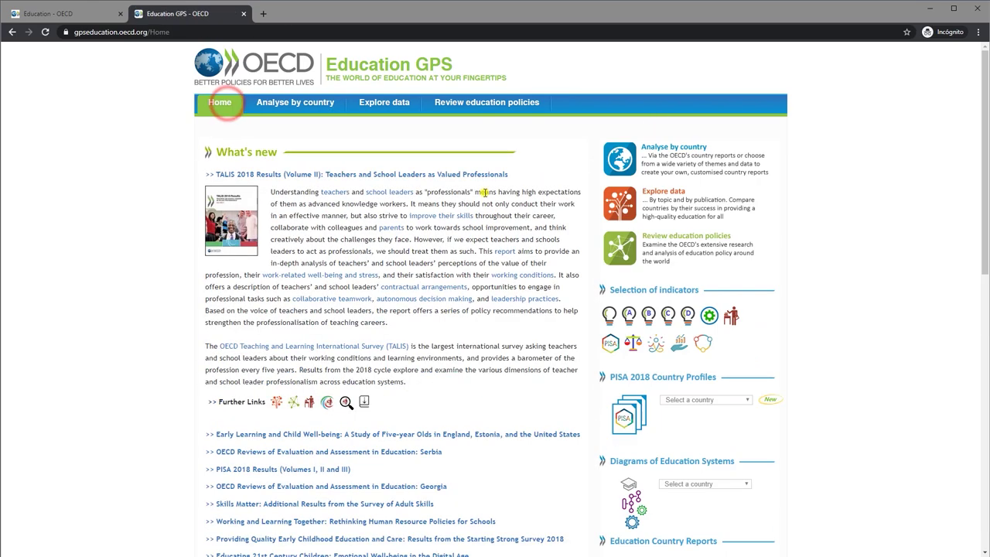
scroll(485, 192, down, 4)
key(ctrl+w)
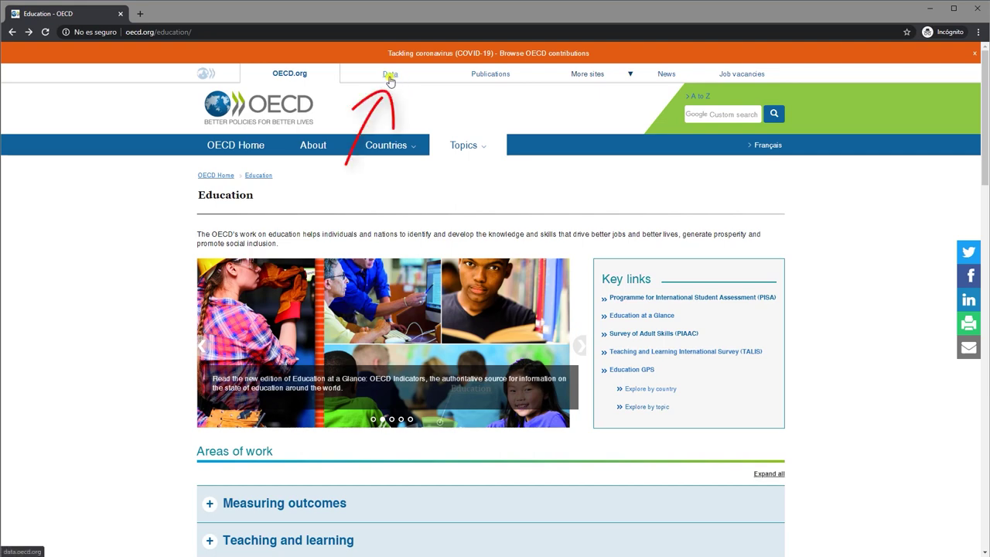
click(391, 77)
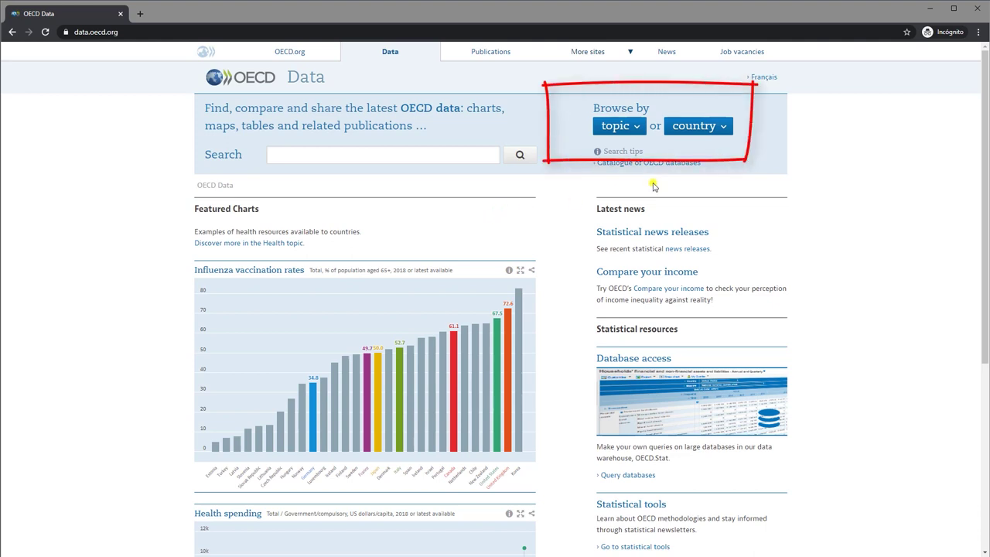
click(710, 128)
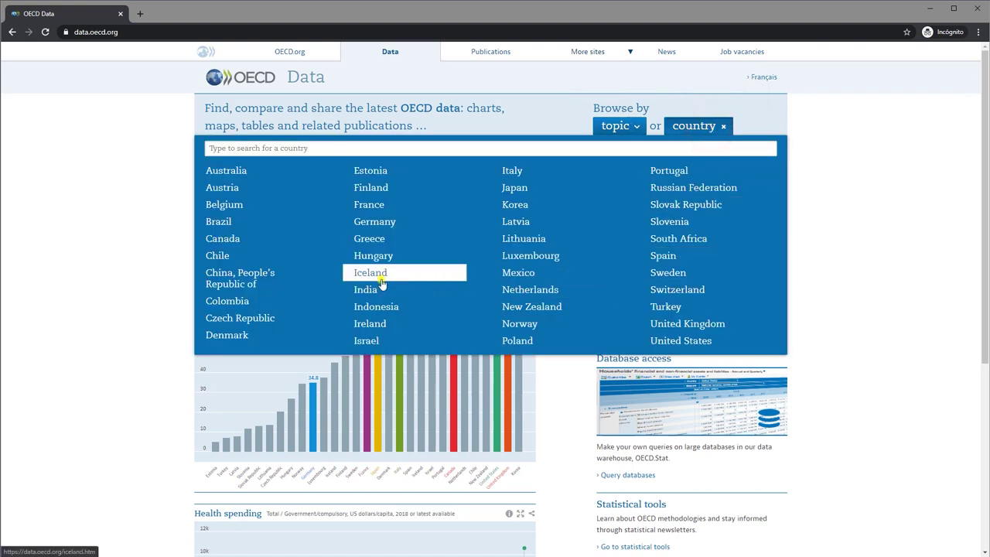
click(657, 255)
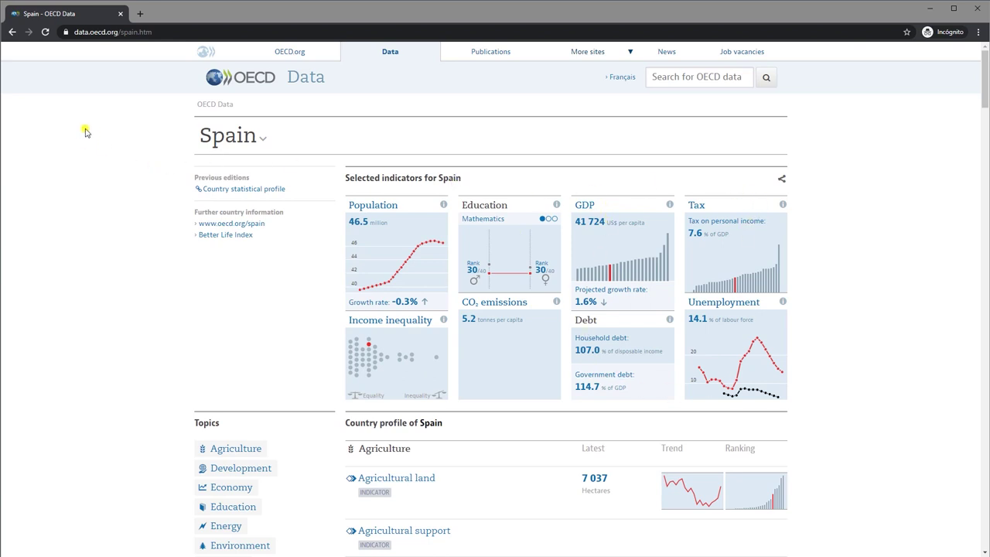
click(12, 32)
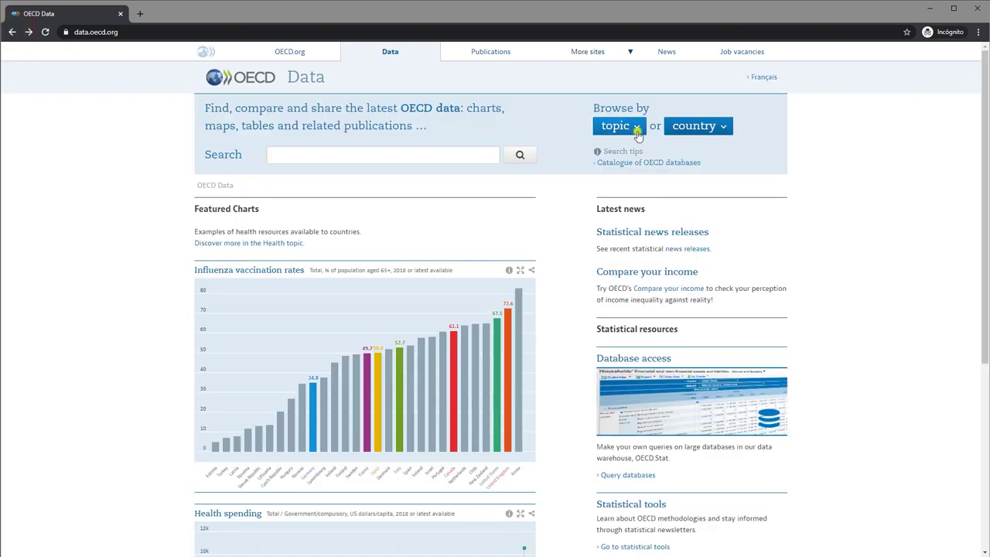
- Browse OECD Data by topic to Education and look through its International student assessment (PISA) section
click(636, 132)
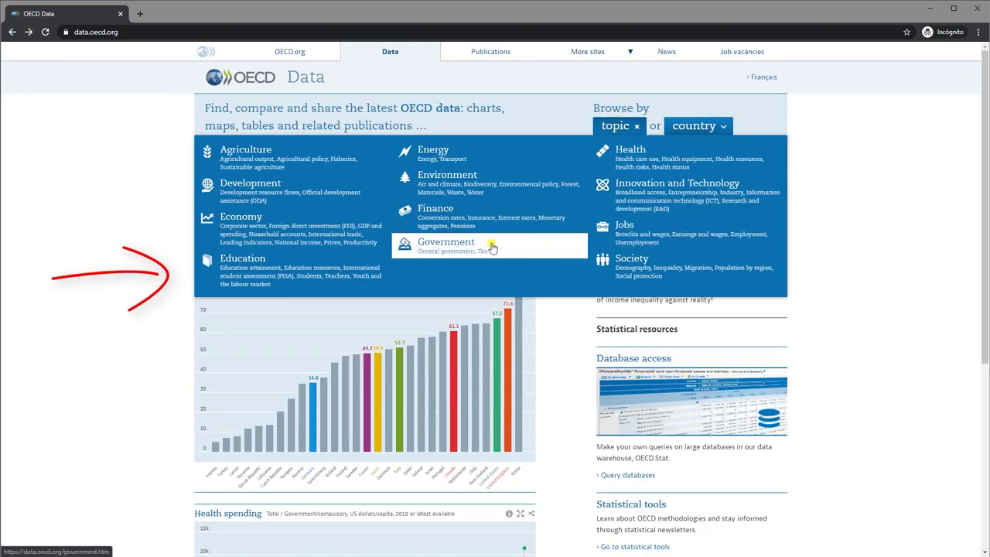
click(260, 271)
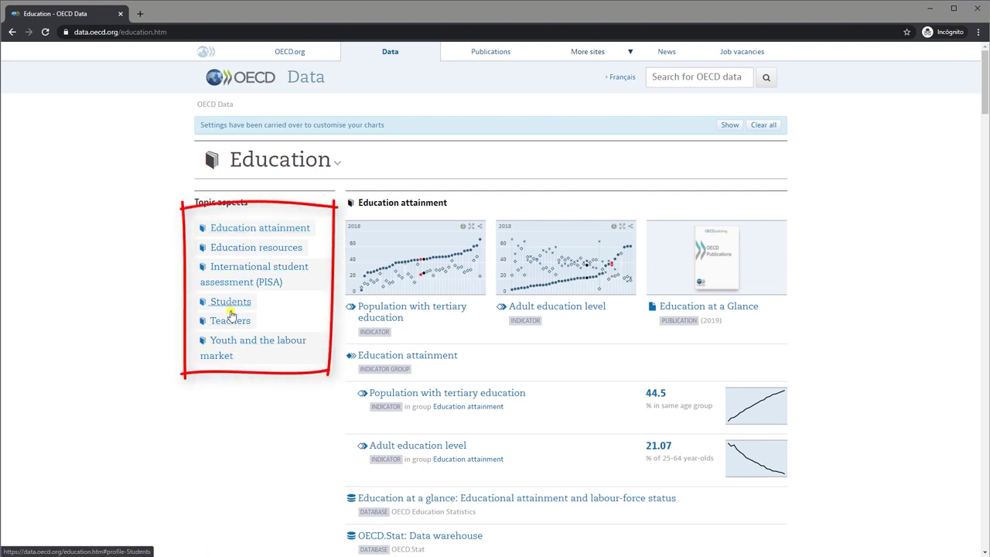
click(261, 283)
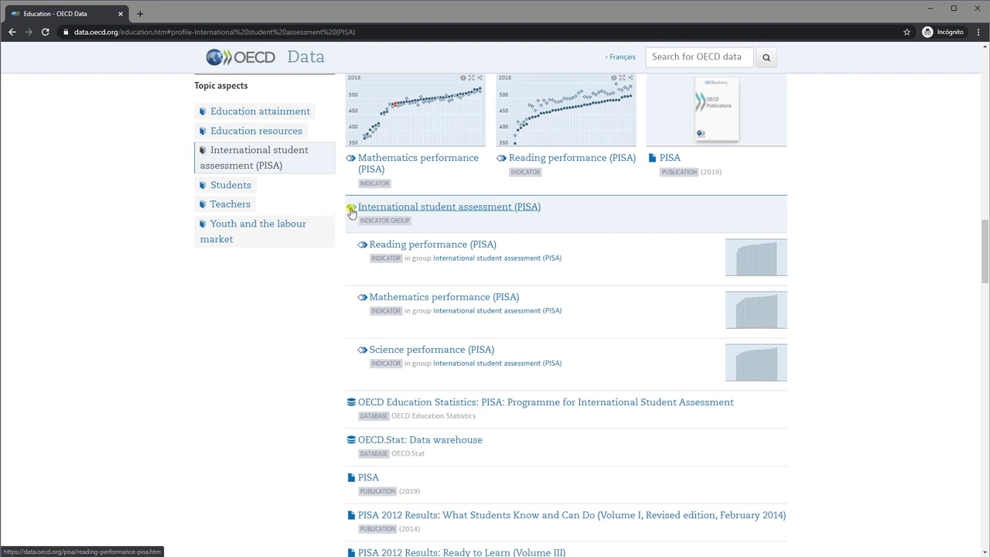
scroll(352, 210, down, 2)
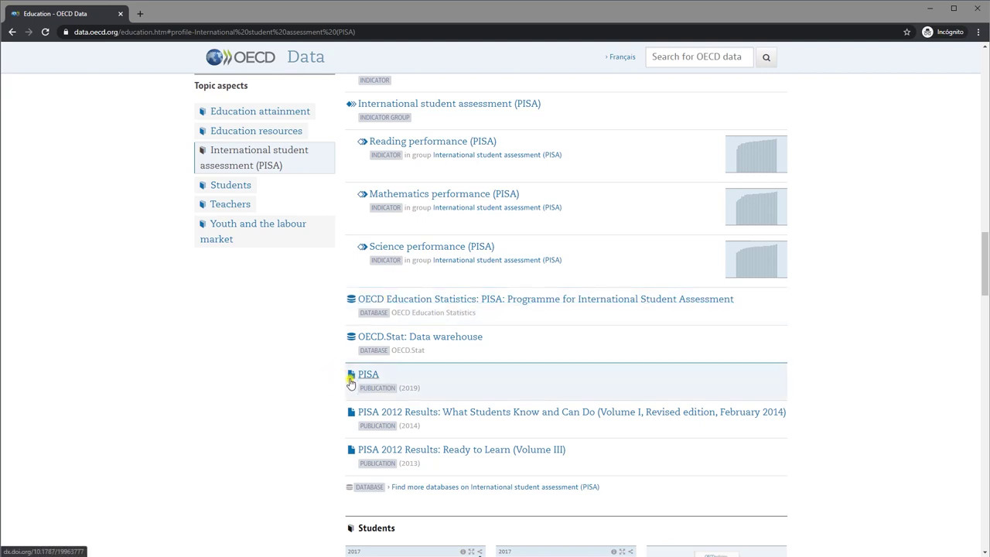
scroll(325, 372, up, 3)
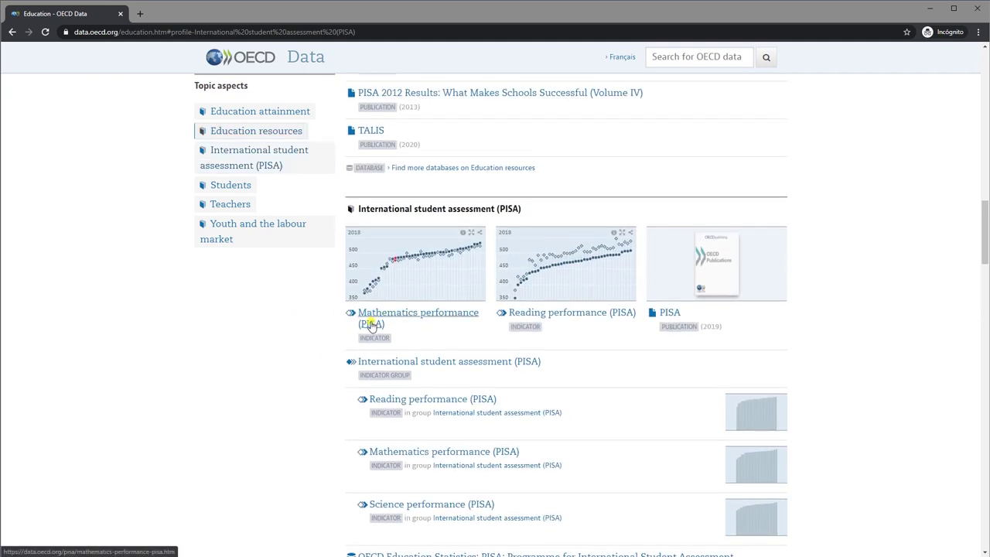
- Open the Mathematics performance (PISA) indicator in a new tab and bring its chart and settings into view
middle_click(384, 319)
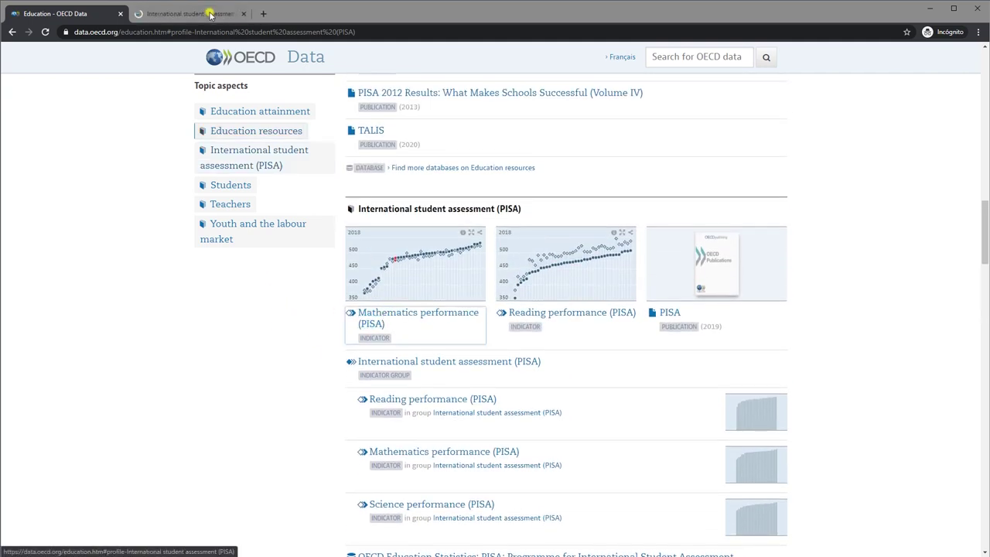
click(205, 14)
scroll(415, 201, down, 1)
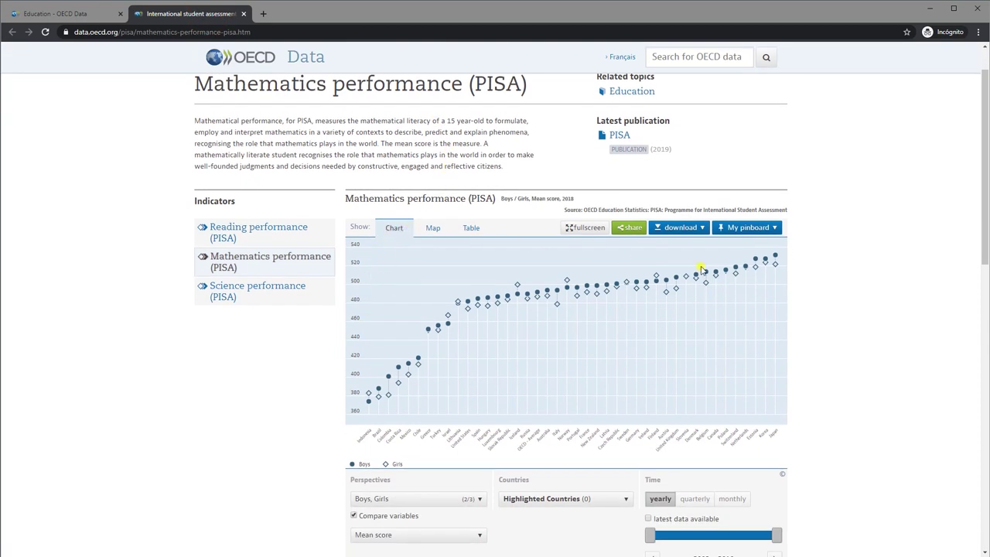
scroll(643, 324, down, 1)
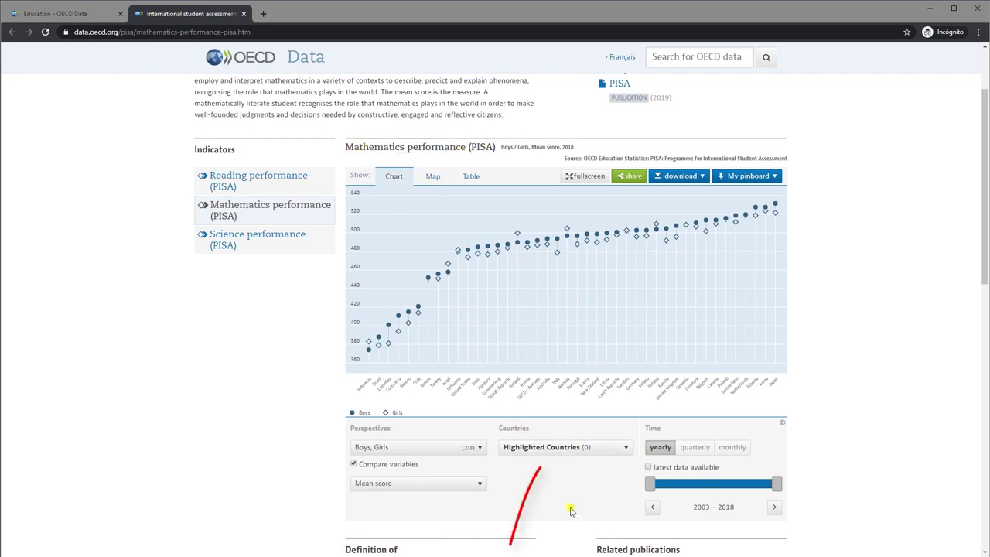
- Limit the chart's background countries to European Union (28) and highlight the OECD - Average
click(561, 447)
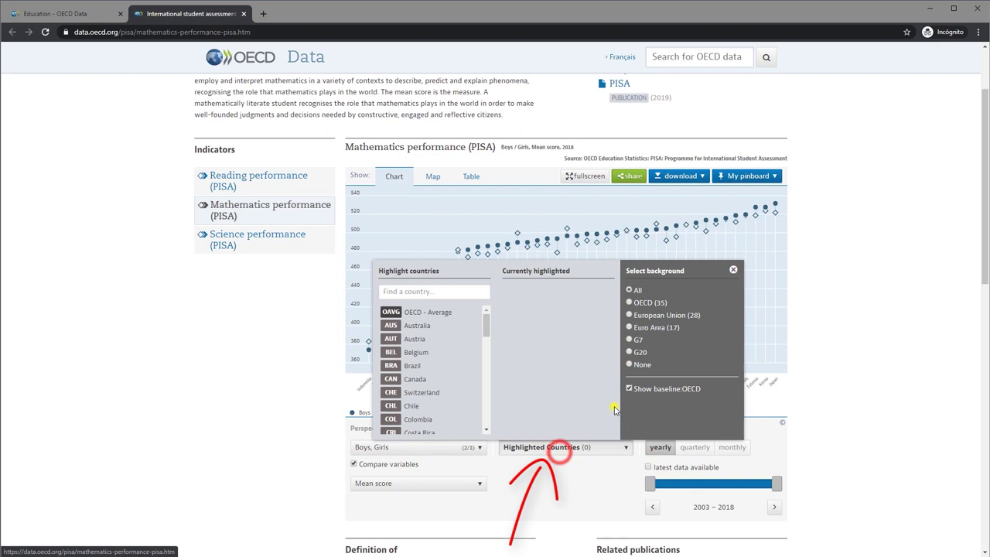
click(630, 315)
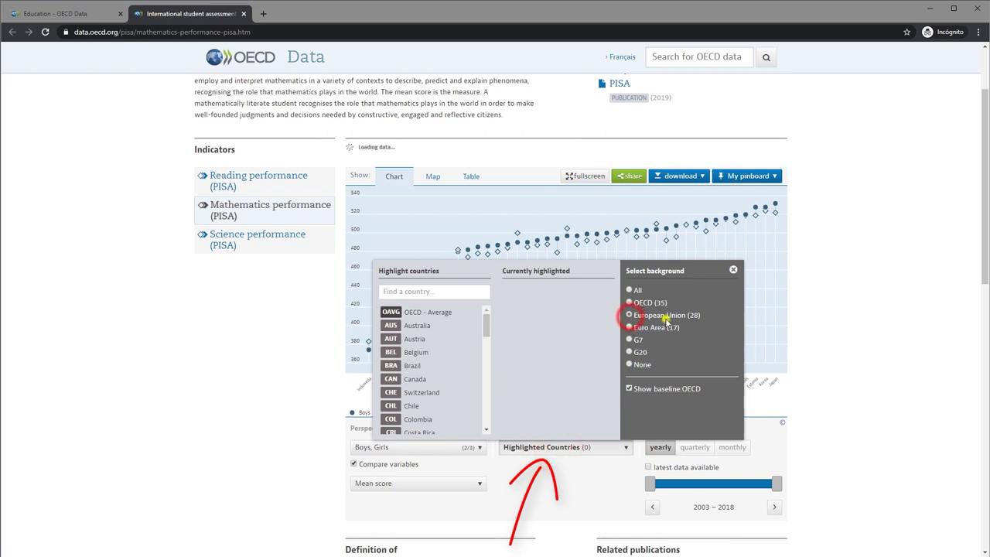
click(436, 313)
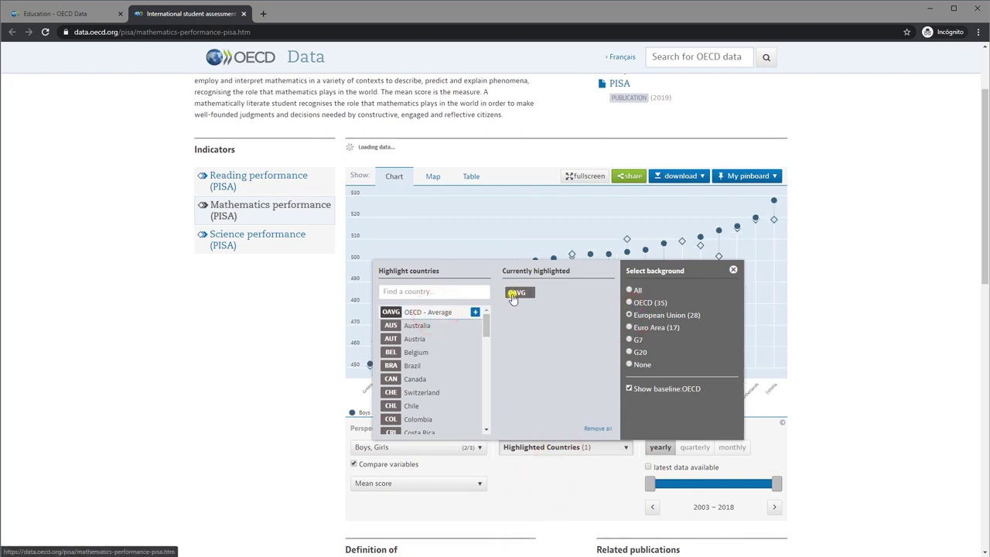
click(731, 269)
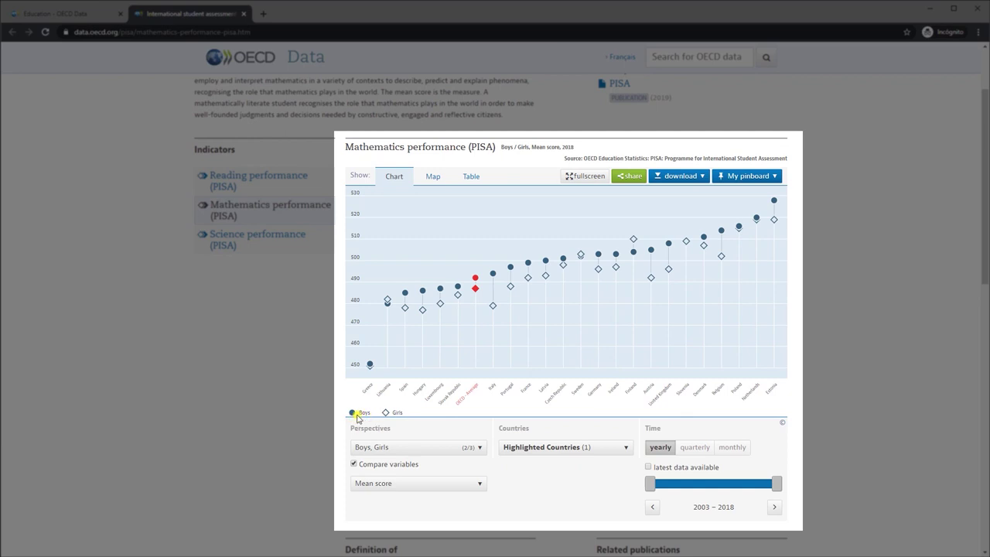
- Set the chart's perspective to Total, try variable comparison with it, and leave Compare variables off
click(401, 466)
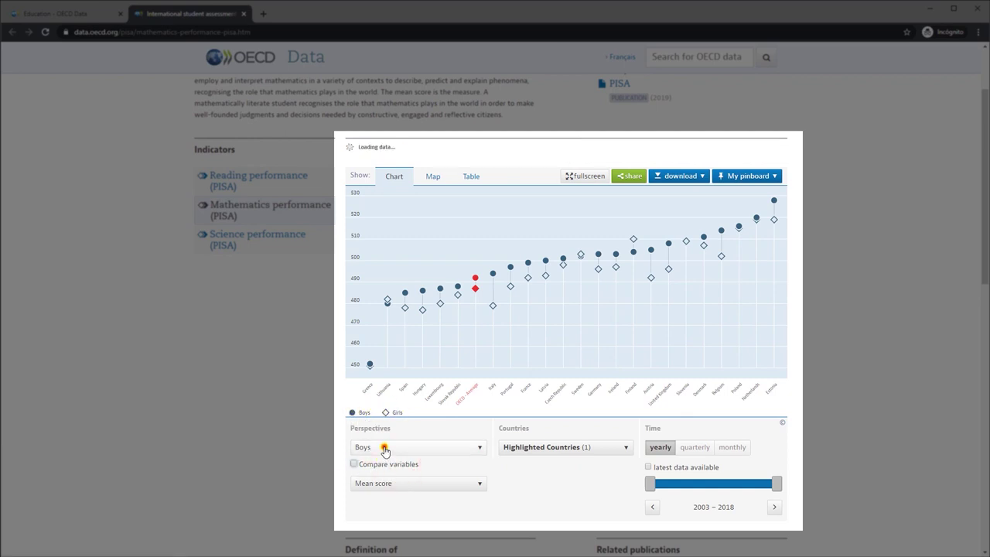
click(384, 447)
click(379, 468)
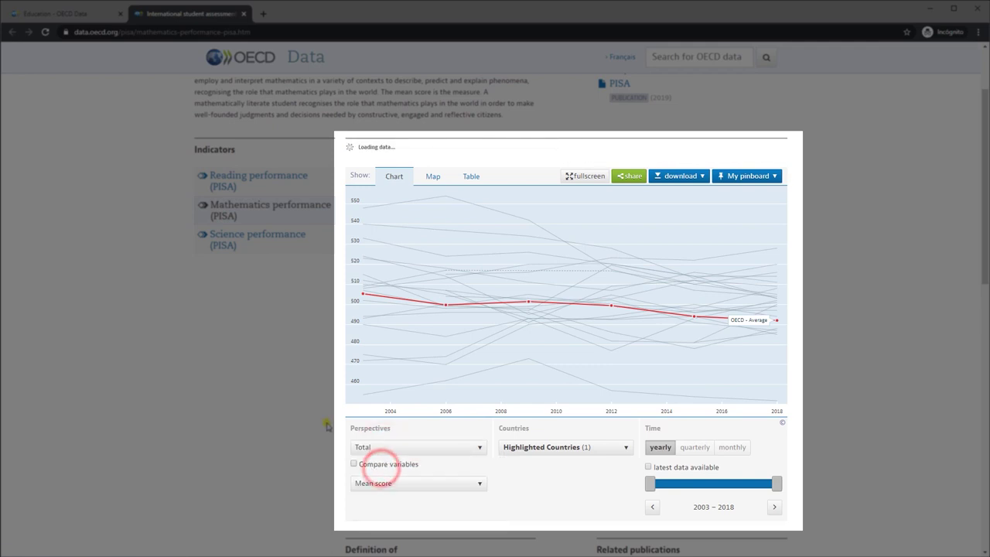
click(358, 463)
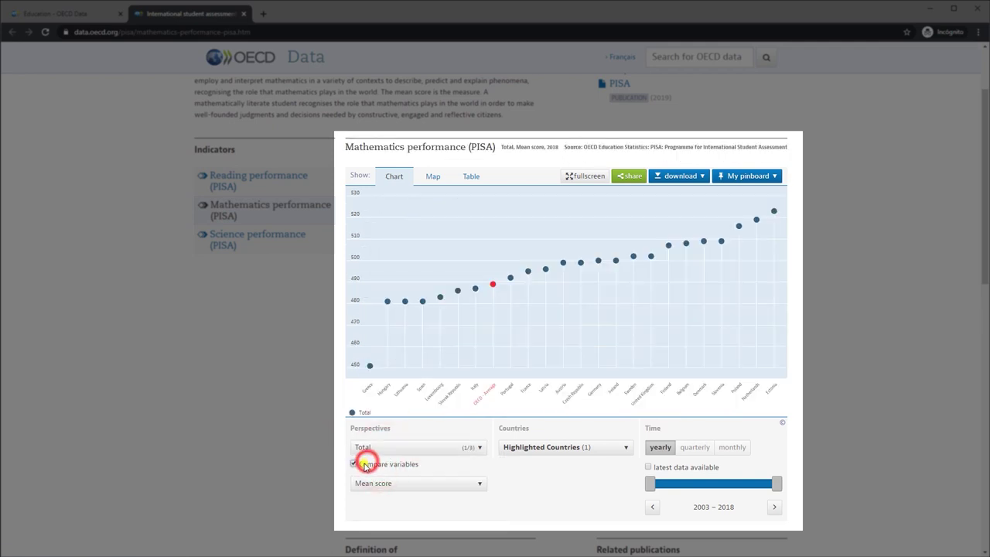
click(382, 464)
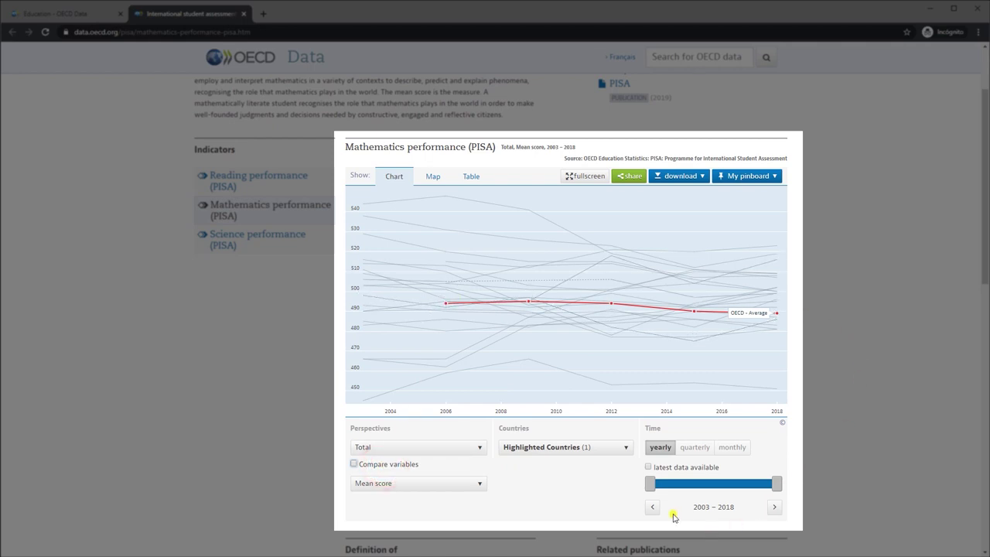
- Show only the latest data available for Total with Compare variables on, and check the year in the chart's subtitle
click(649, 467)
click(384, 446)
click(384, 467)
click(364, 464)
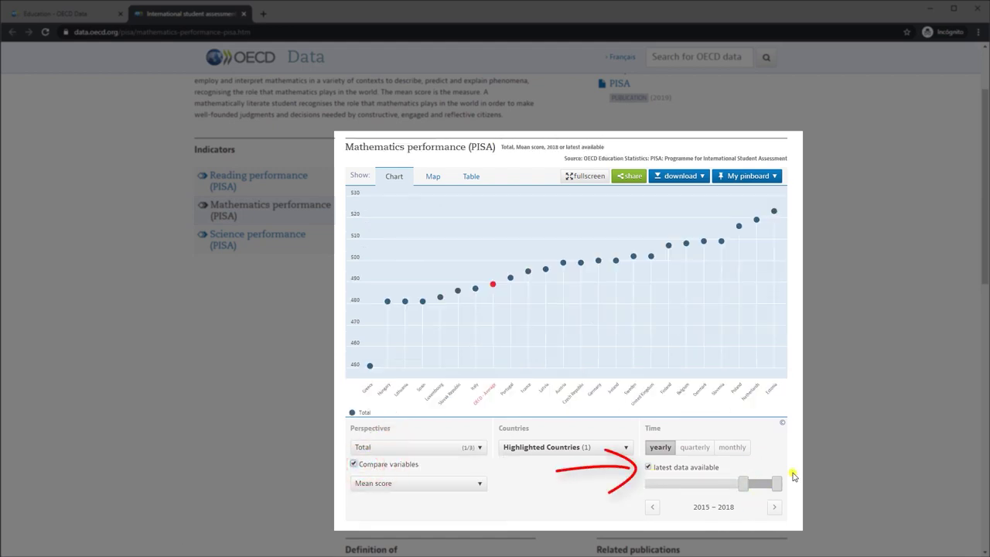
drag(627, 145, 572, 153)
click(501, 147)
drag(501, 147, 615, 147)
click(616, 145)
double_click(552, 147)
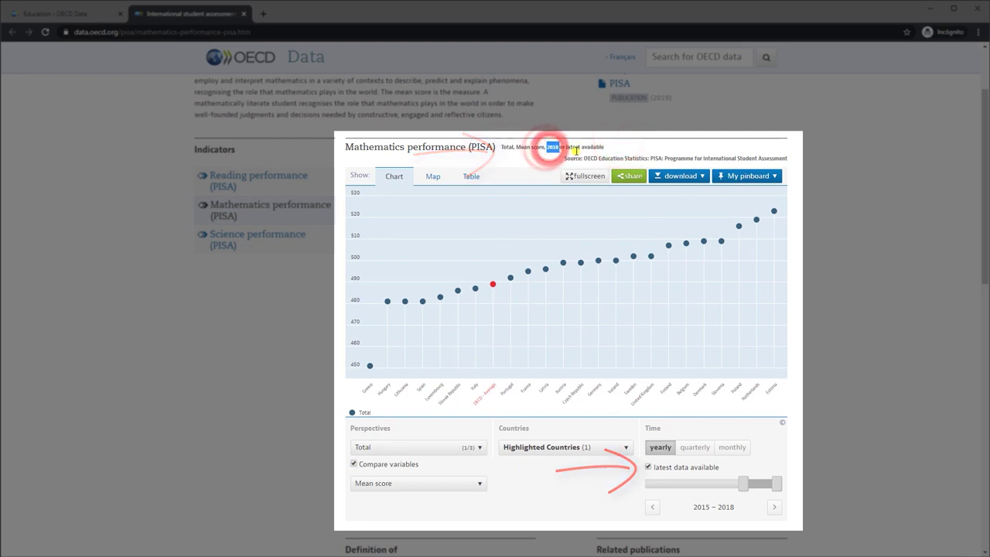
- Set the chart's period to 2003–2018 without latest data only, and also highlight Australia, Austria, Brazil, Switzerland and Chile
click(703, 467)
drag(740, 483, 647, 482)
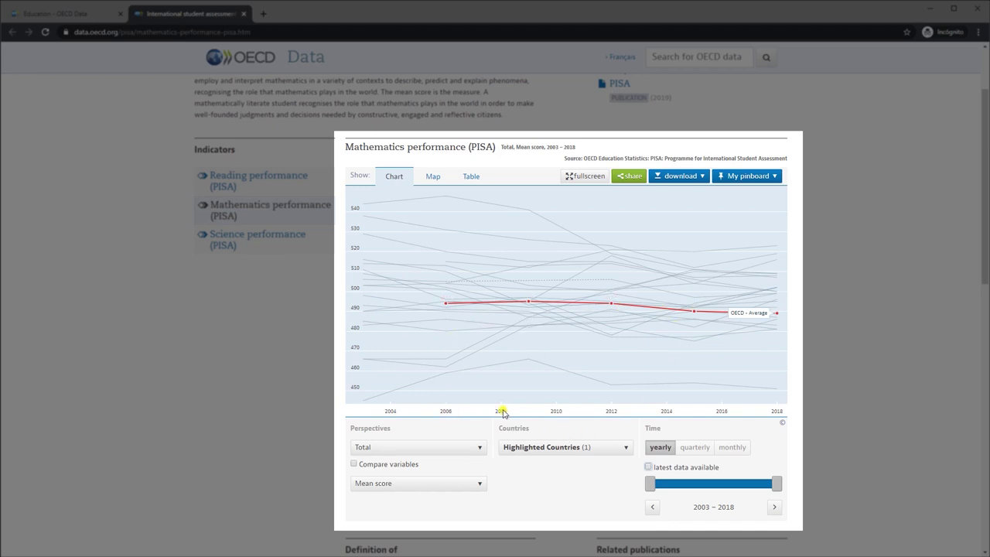
click(540, 449)
click(418, 325)
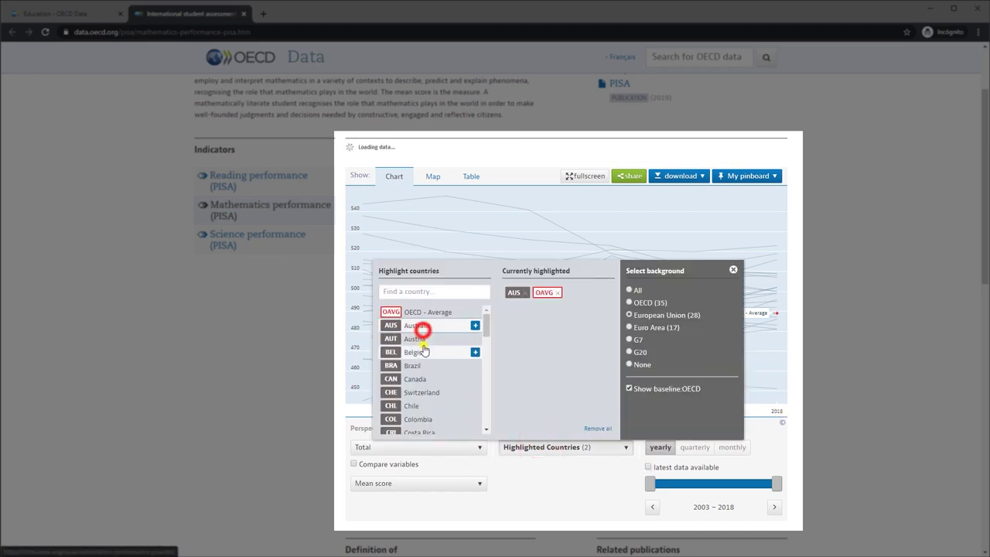
click(417, 339)
click(424, 365)
click(415, 392)
click(415, 405)
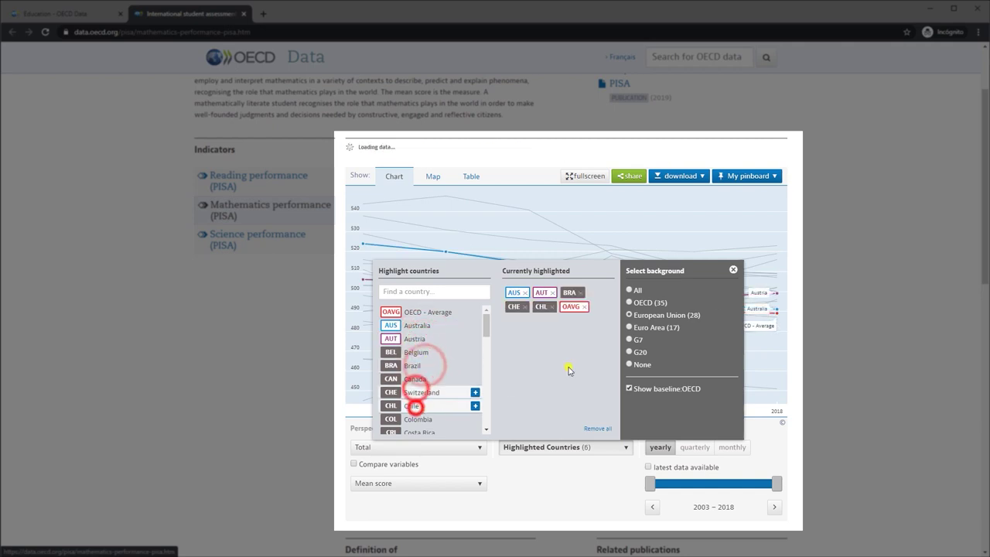
click(733, 269)
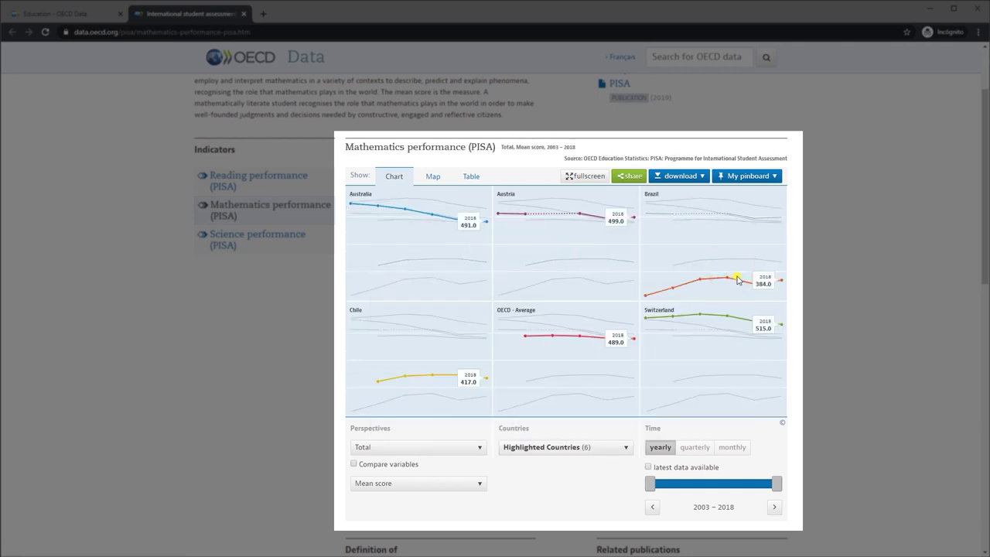
- Read the full definition of Mathematics performance (PISA), select its citation text, review the country charts and close the indicator's tab
click(332, 367)
scroll(329, 352, down, 2)
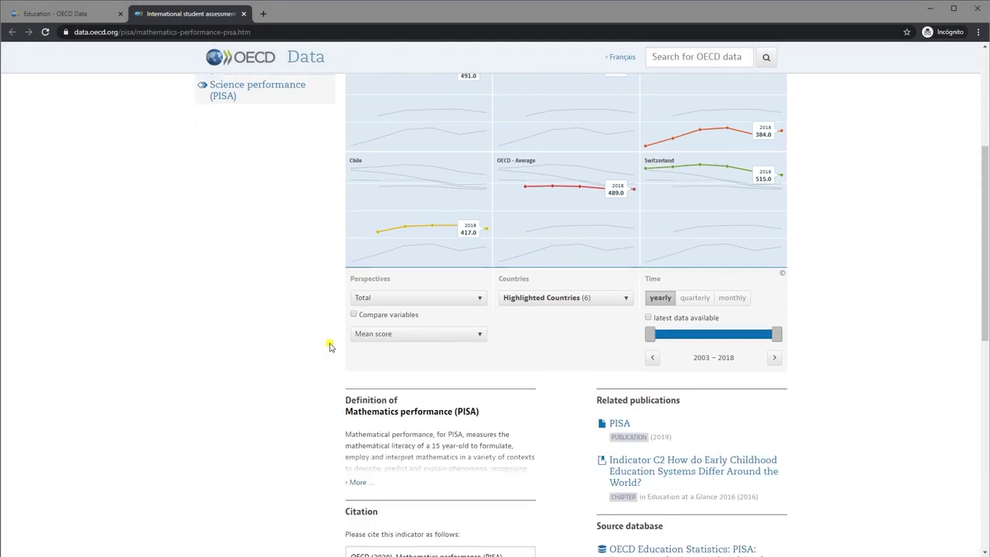
scroll(330, 346, down, 1)
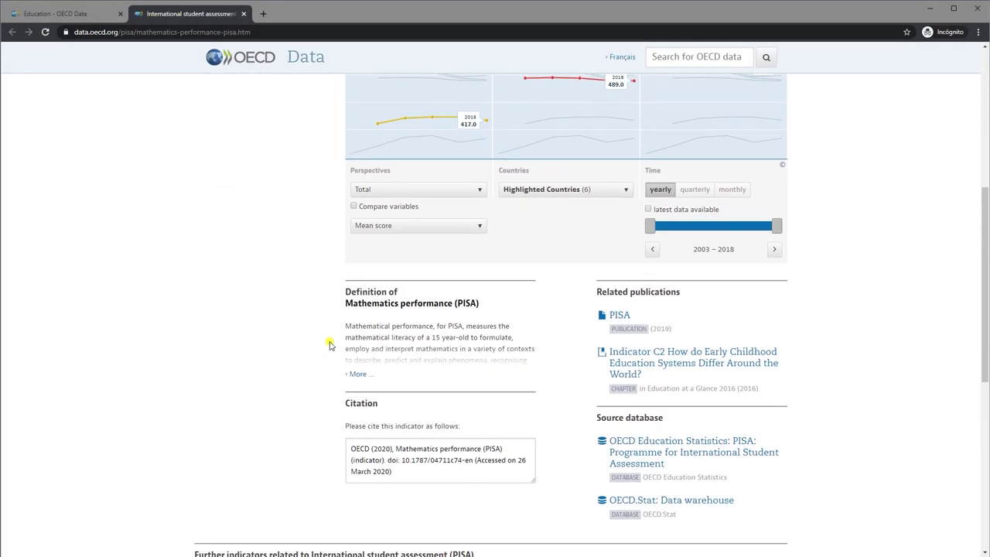
click(356, 374)
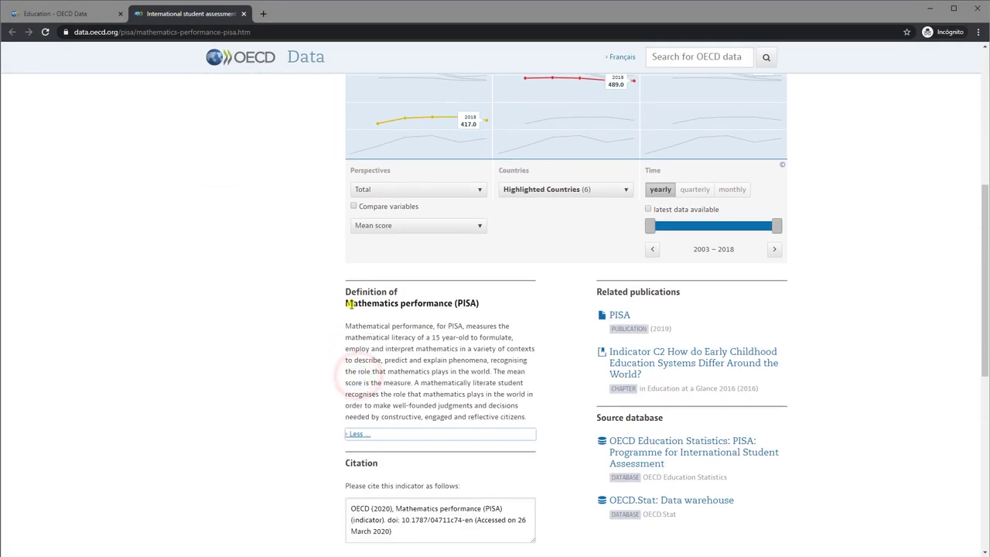
drag(345, 303, 487, 309)
scroll(487, 309, down, 1)
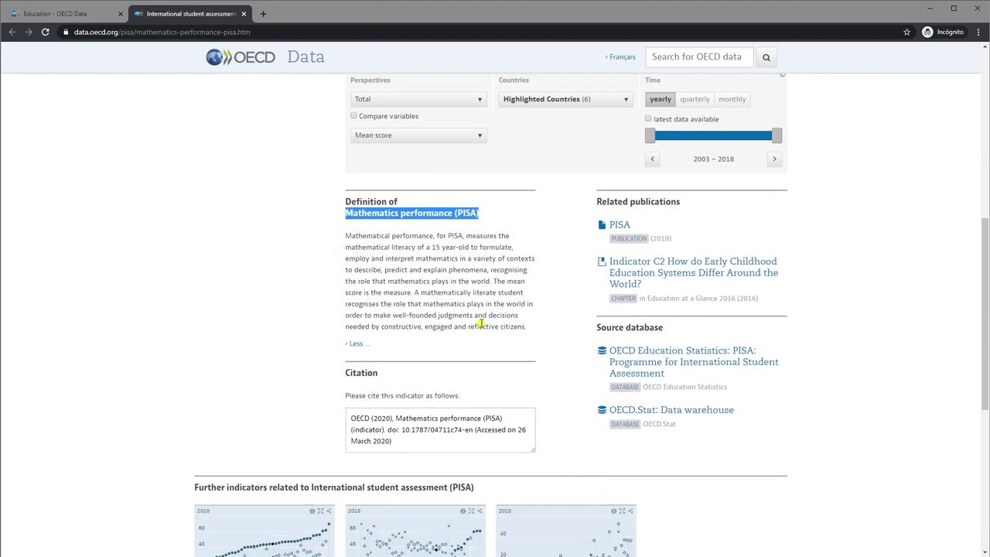
click(410, 429)
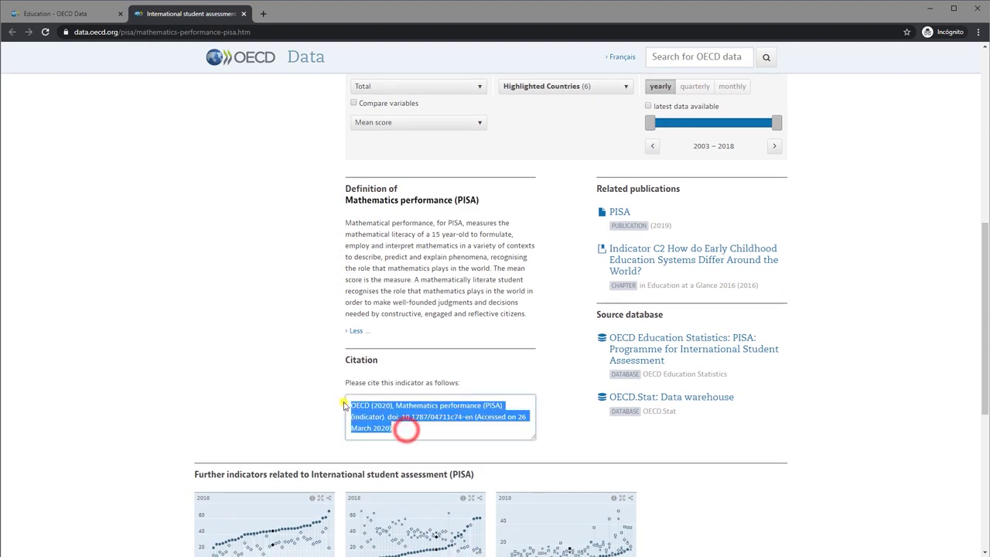
scroll(421, 376, up, 3)
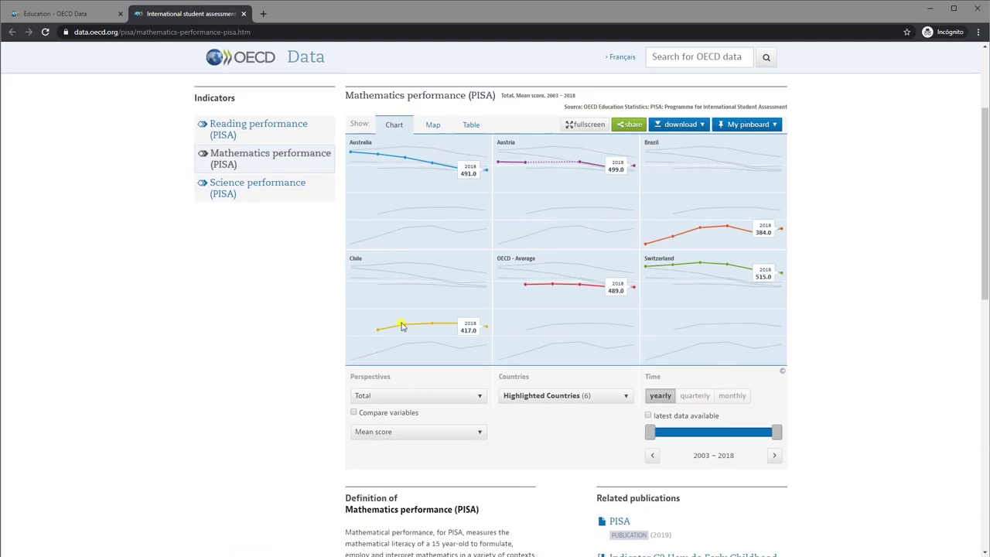
click(243, 14)
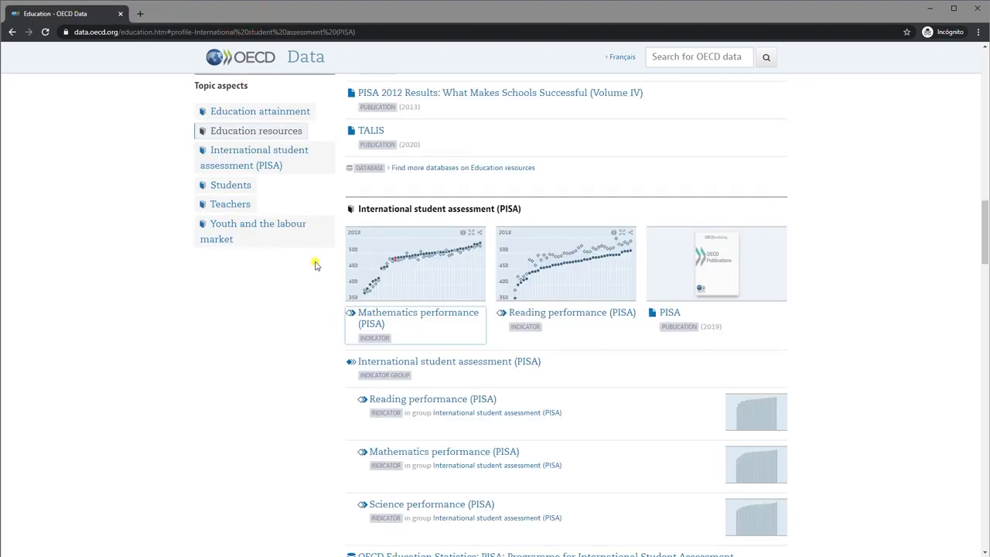
- Open the OECD Education Statistics PISA: Programme for International Student Assessment database in a new tab
scroll(314, 265, down, 4)
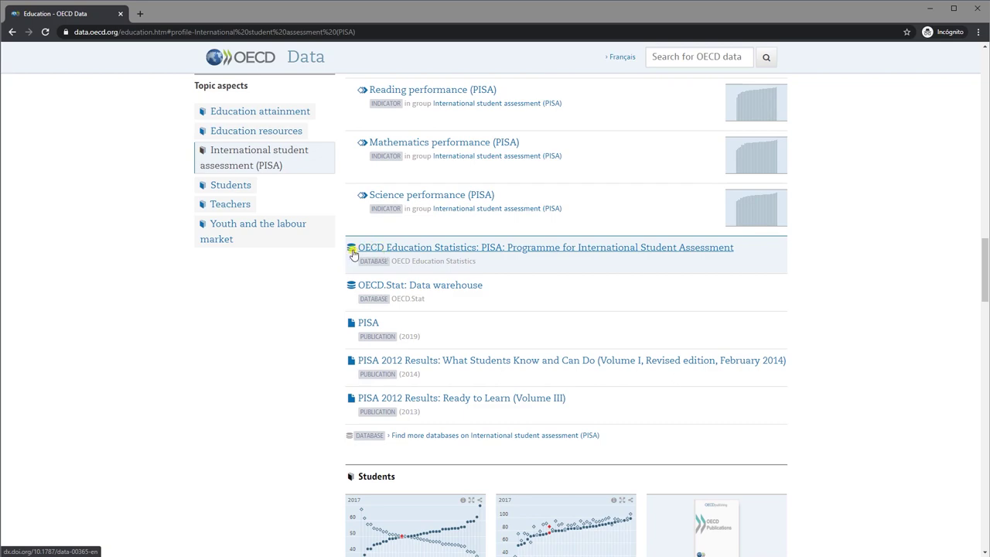
click(378, 249)
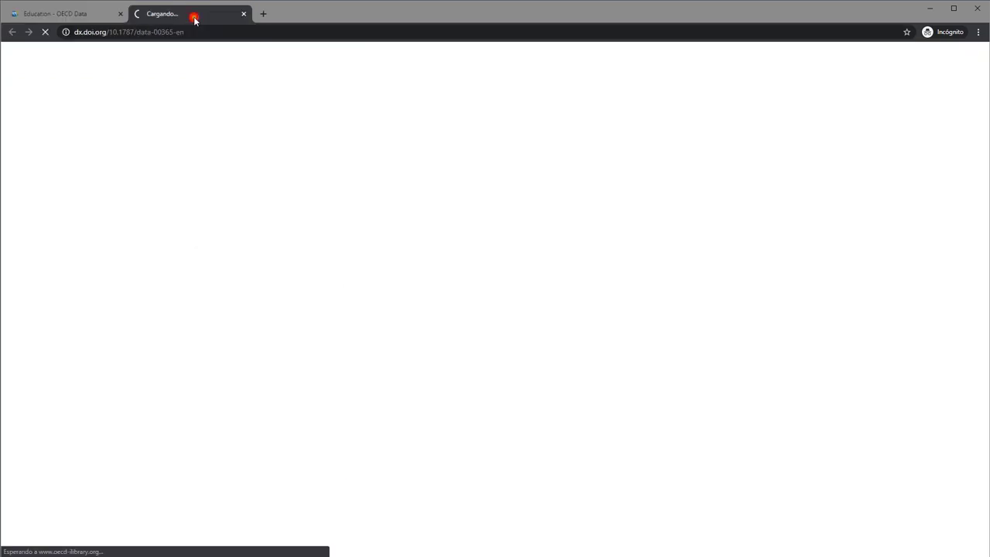
- Open the data of the PISA database, review the PISA 2018 questionnaires, codebook, compendia and SAS and SPSS files, and close its tab
scroll(309, 310, down, 2)
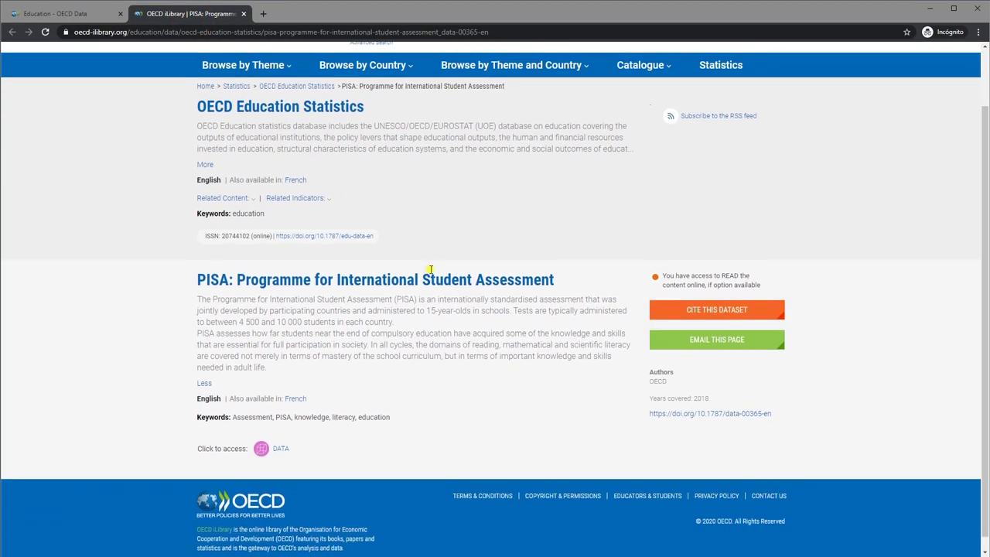
click(275, 438)
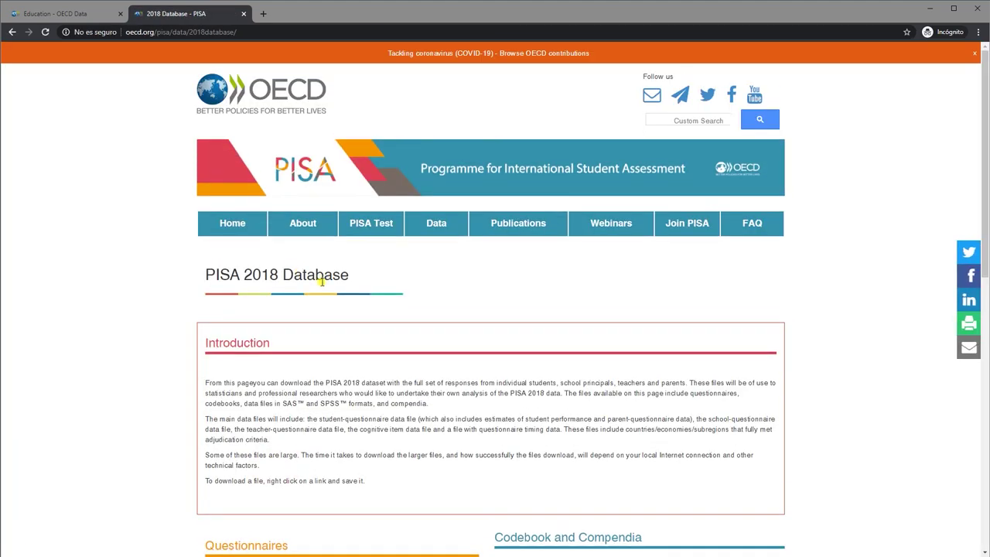
scroll(352, 302, down, 1)
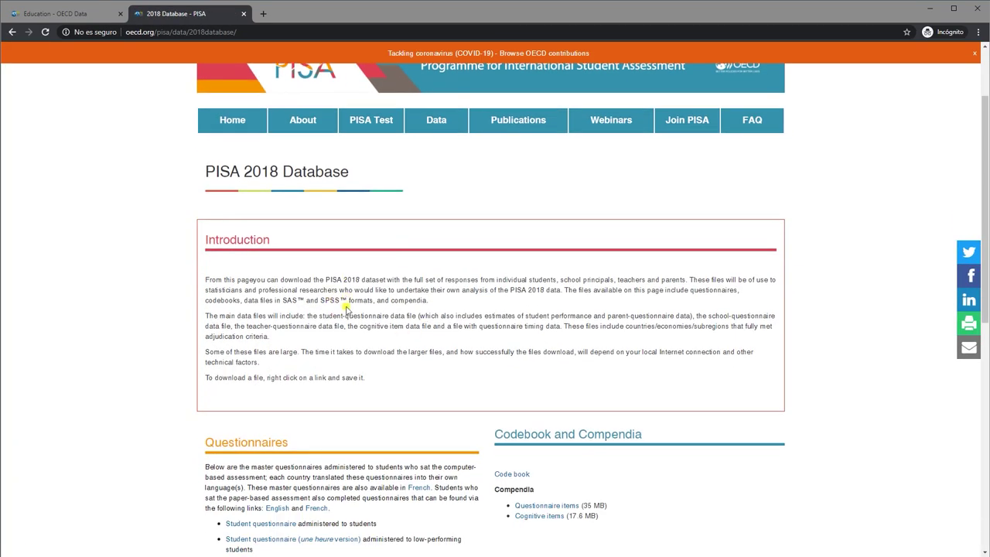
scroll(346, 308, down, 2)
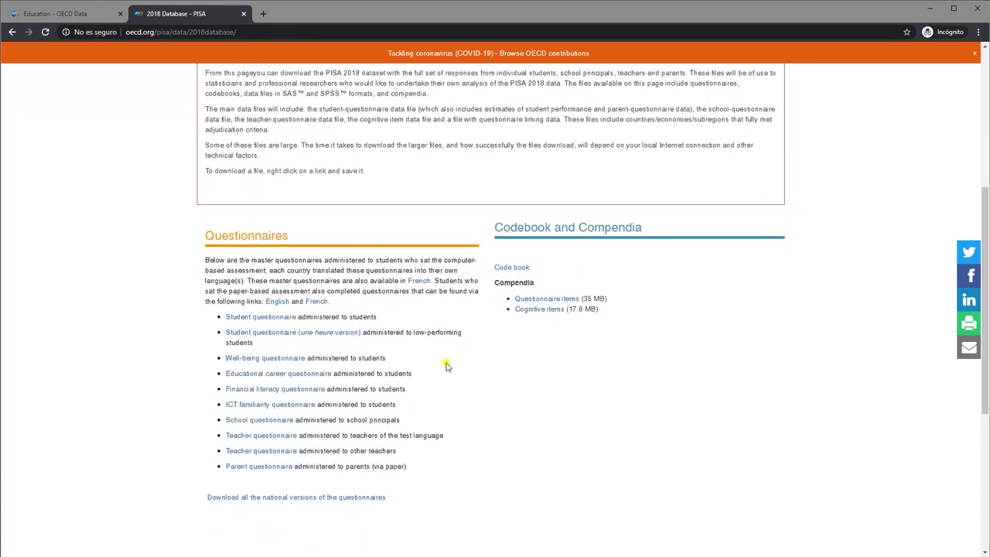
scroll(445, 366, down, 3)
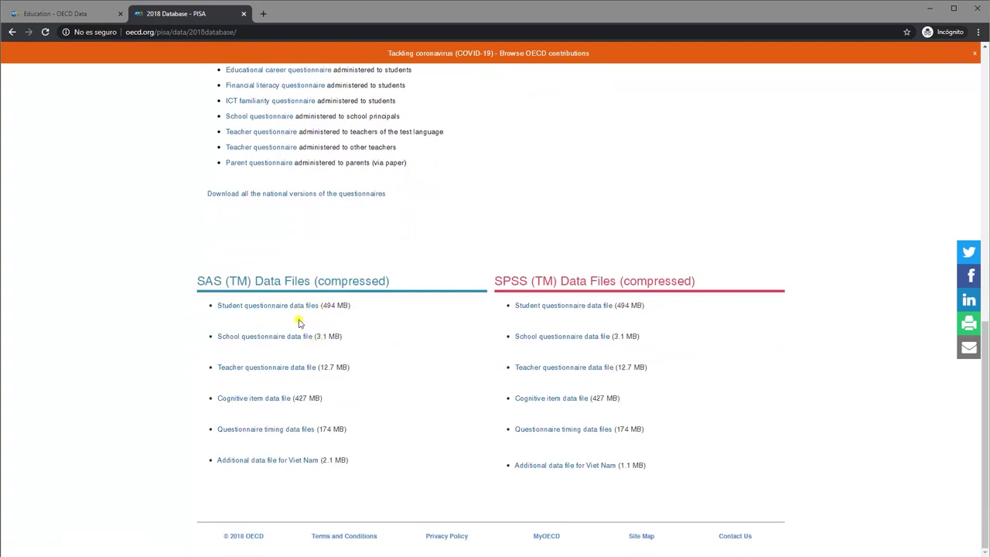
scroll(349, 345, up, 8)
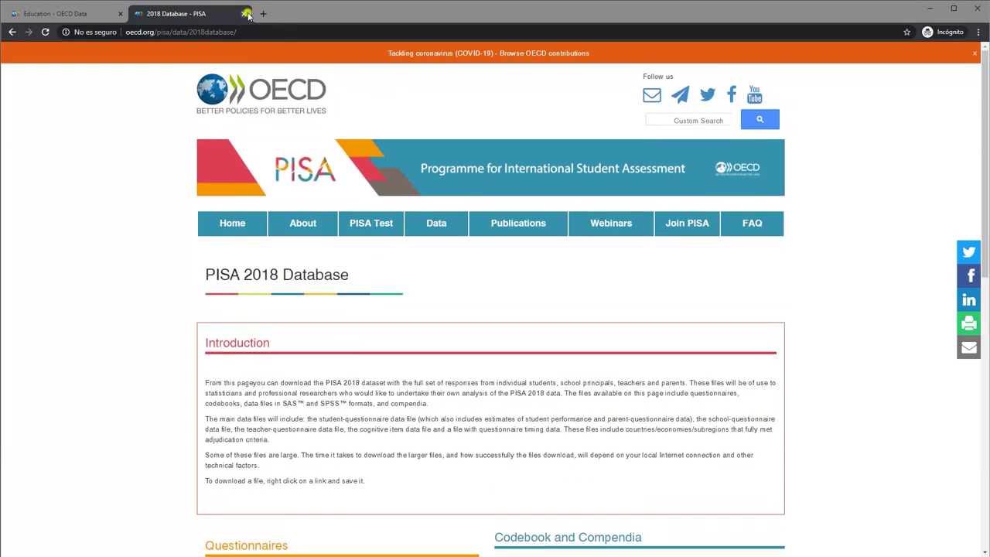
click(246, 14)
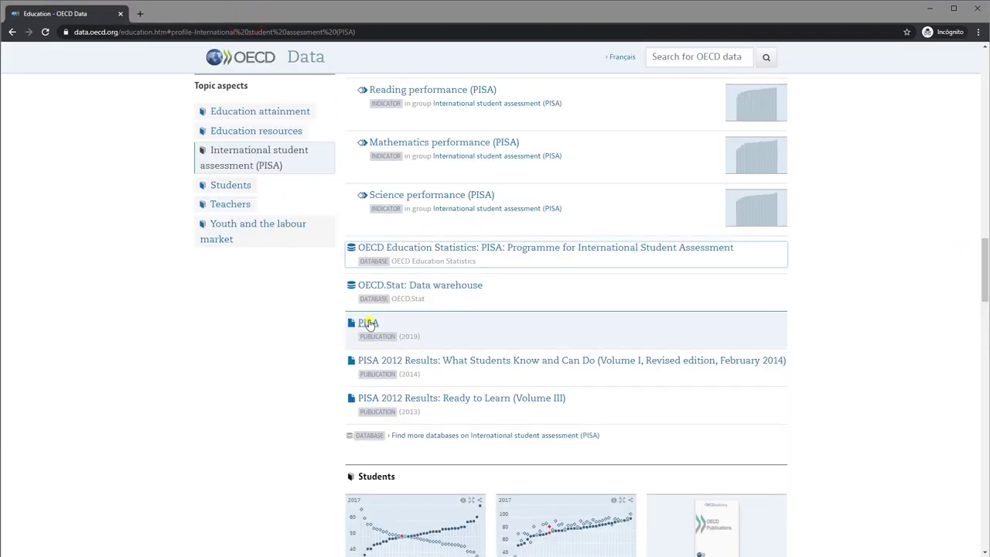
- Open the PISA (2019) publication, review the series' list of reports and their access formats, and close its tab
click(368, 324)
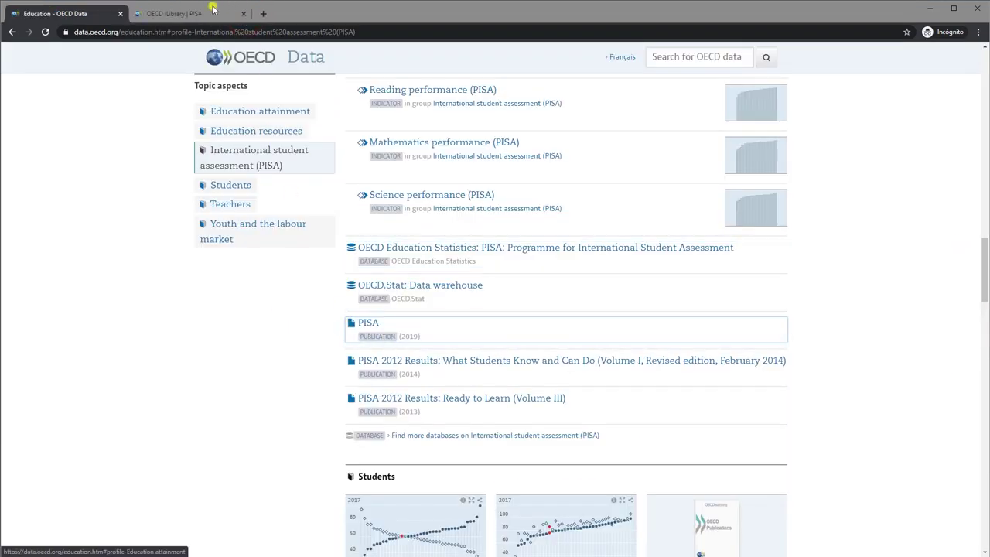
click(179, 13)
scroll(327, 256, down, 1)
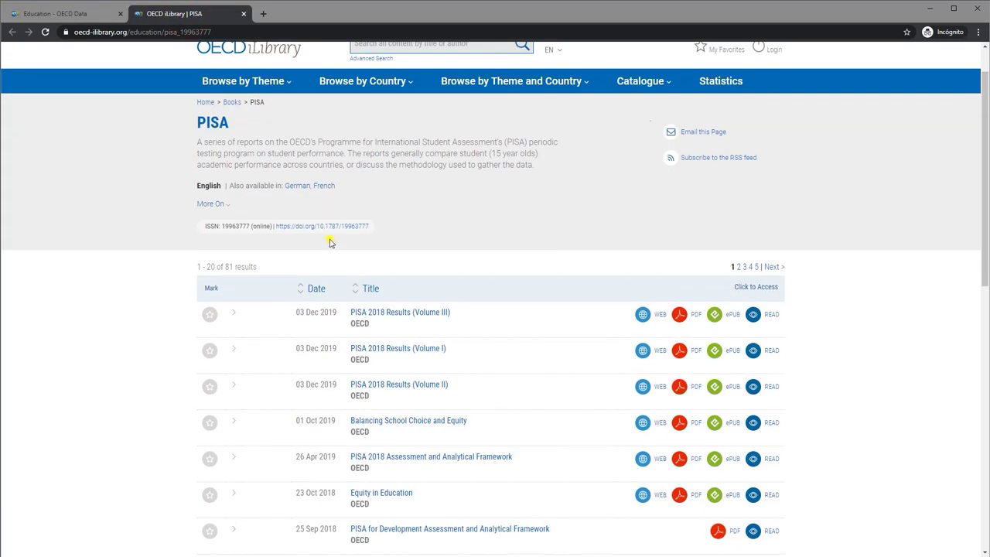
scroll(330, 241, up, 1)
scroll(418, 274, down, 1)
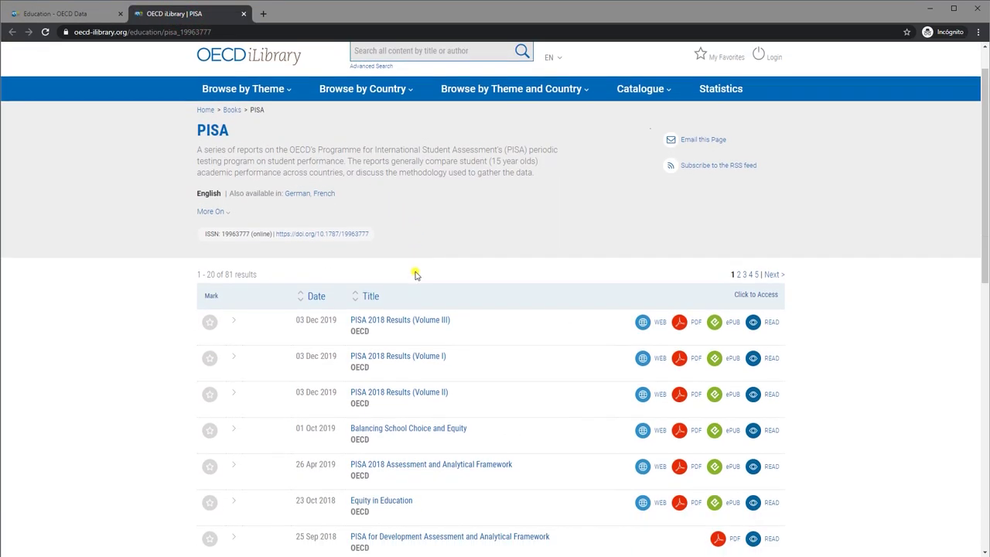
click(224, 205)
click(440, 193)
scroll(399, 263, down, 2)
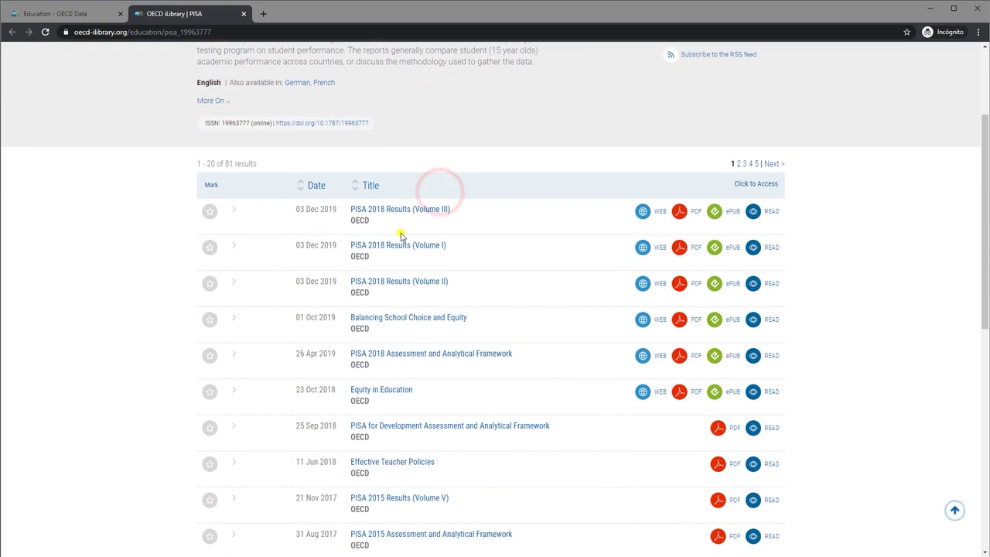
scroll(404, 259, down, 1)
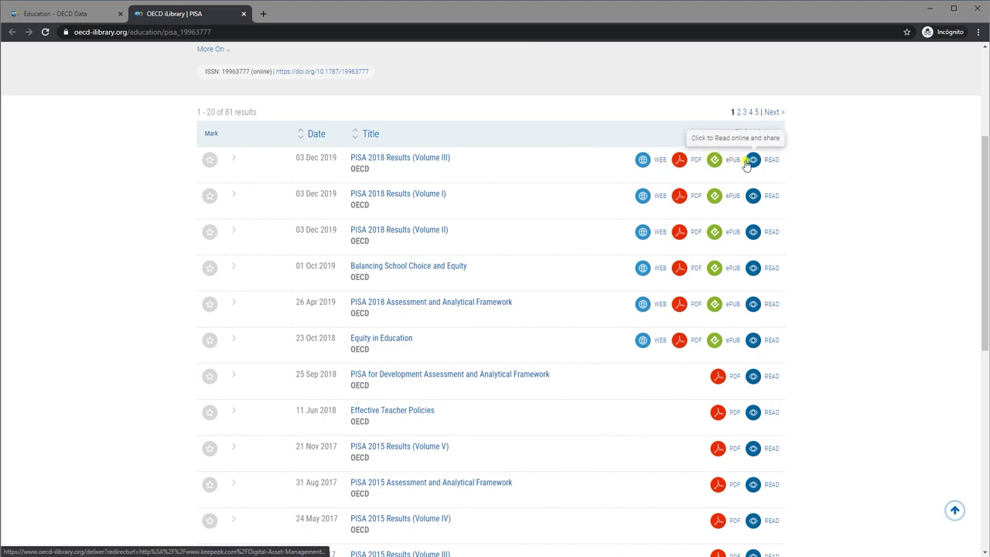
scroll(464, 199, up, 4)
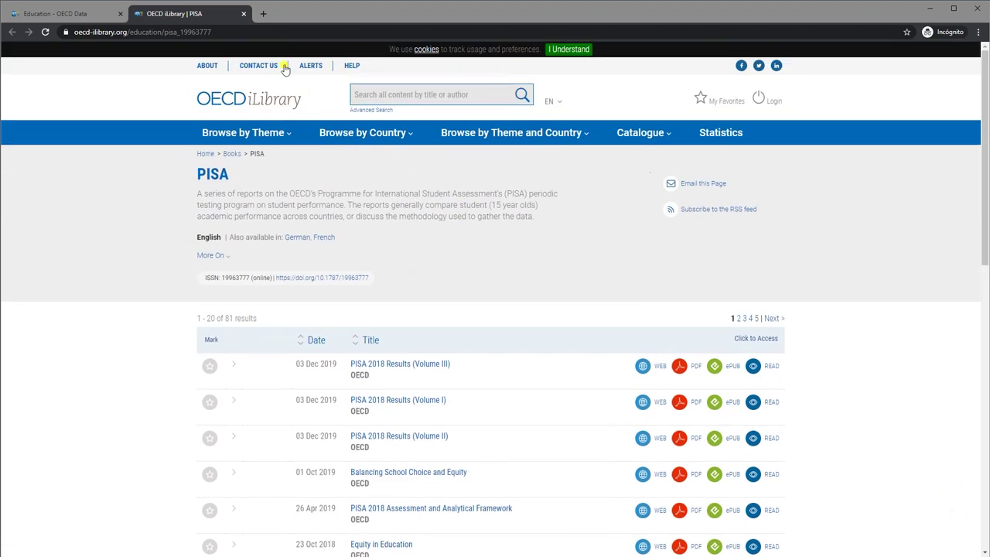
click(245, 14)
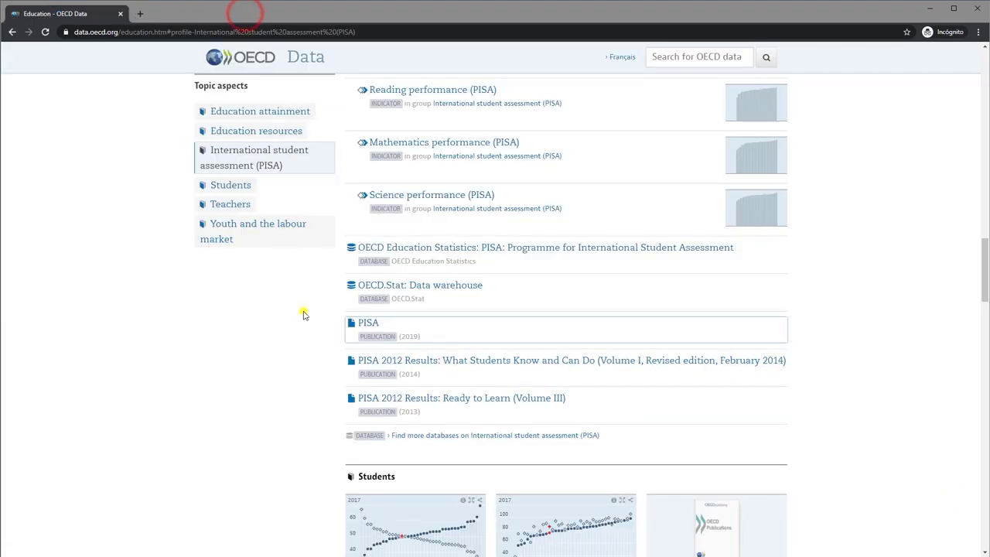
- Open the Teachers' salaries indicator from the Teachers aspect of the Education topic and bring its chart and settings into view
scroll(296, 294, up, 3)
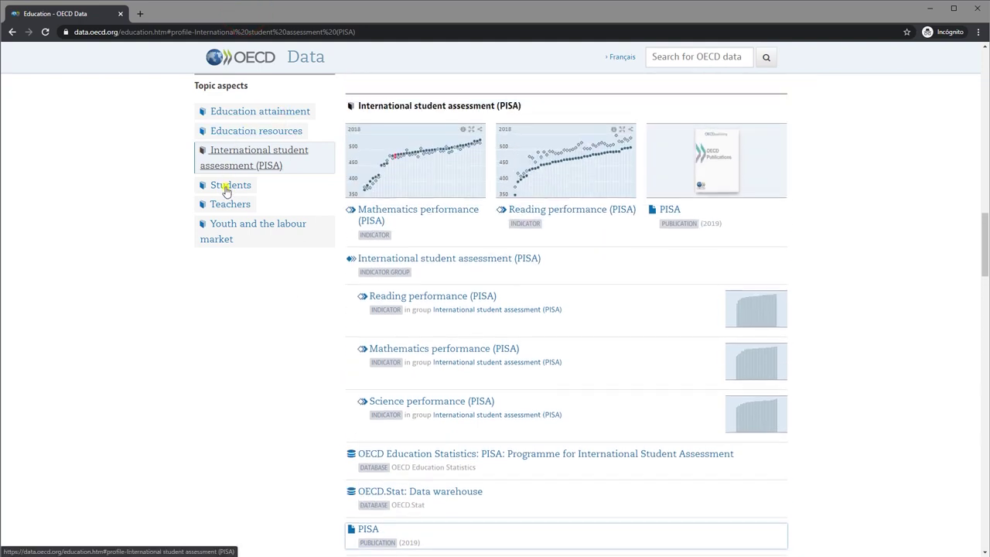
click(230, 206)
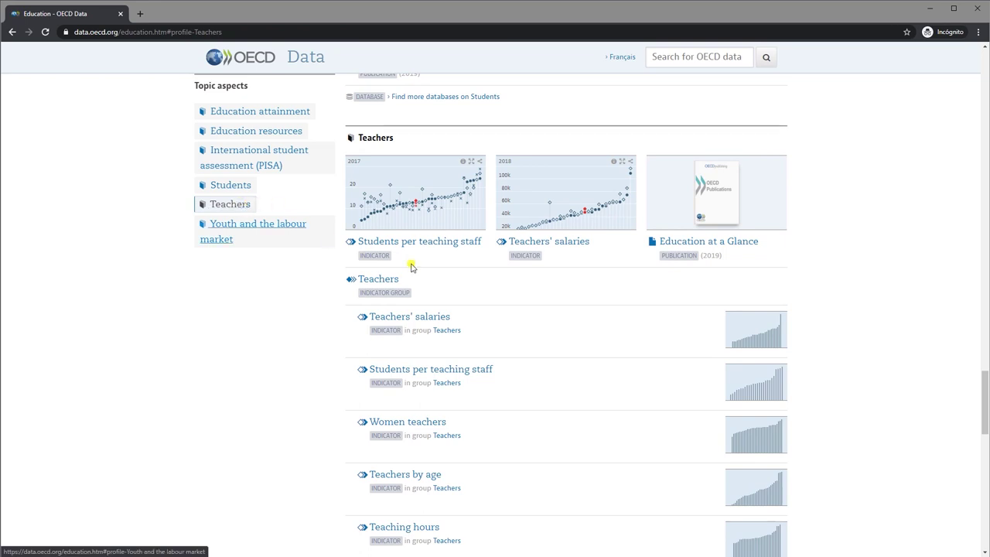
click(439, 271)
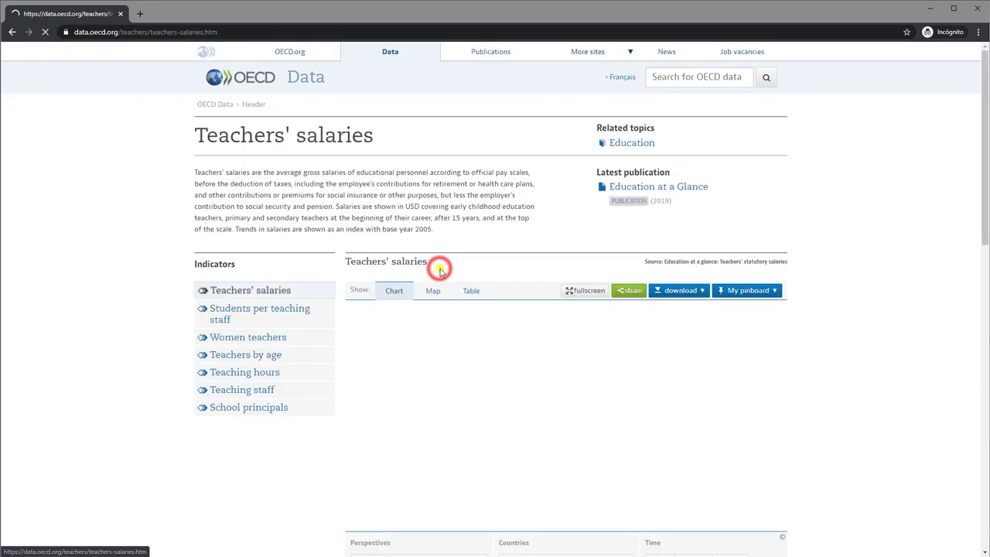
scroll(473, 261, down, 2)
scroll(476, 261, down, 1)
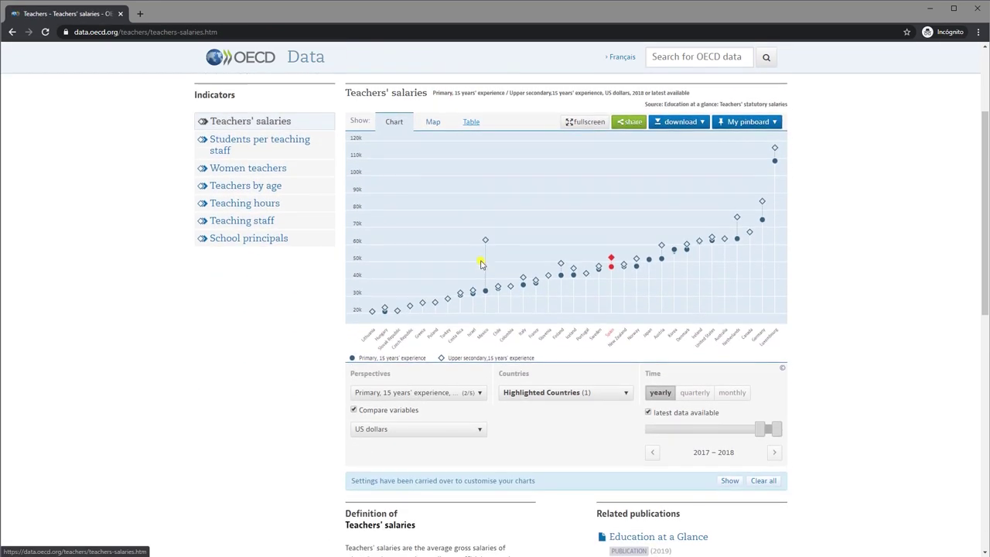
- Set the Teachers' salaries chart's background countries to OECD (35), keeping Spain highlighted
click(565, 396)
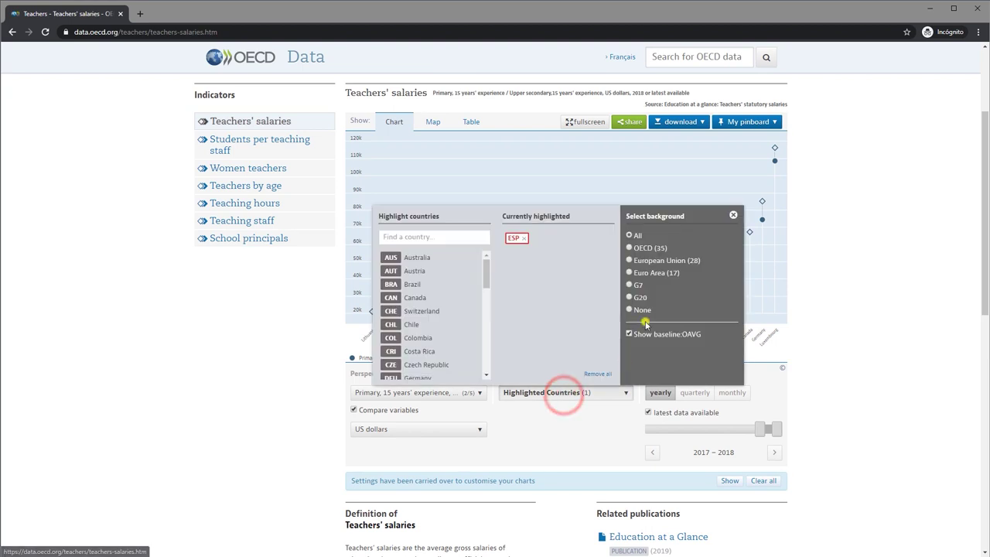
click(629, 247)
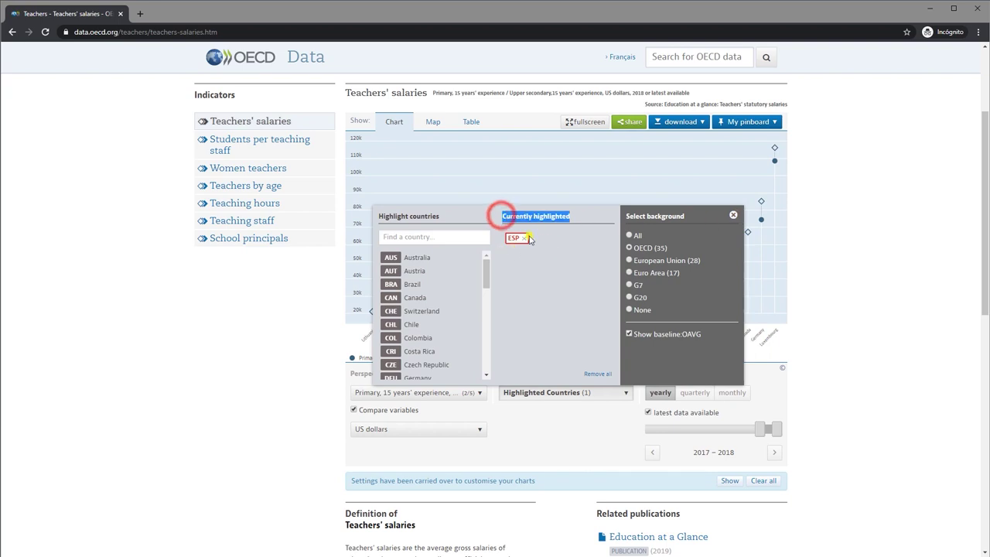
click(734, 214)
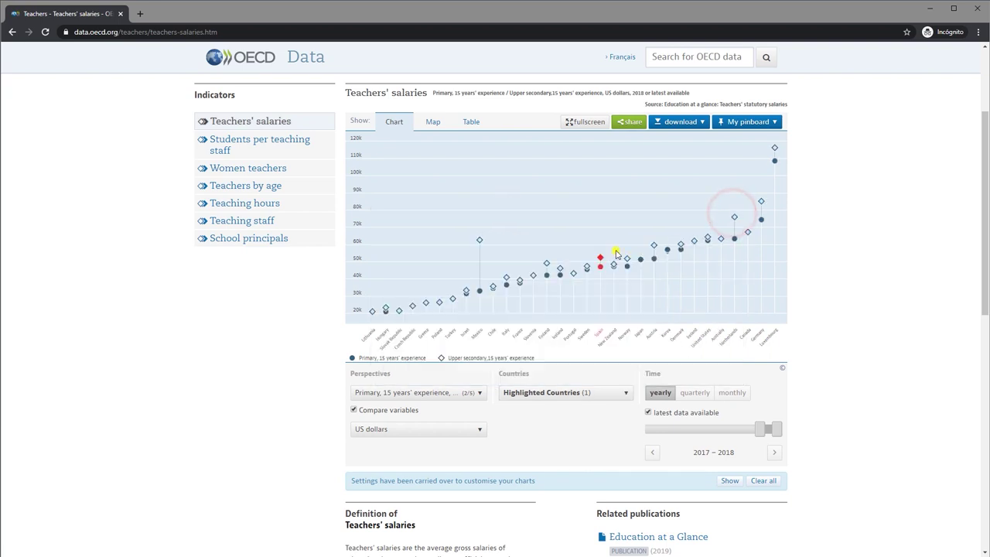
- Compare Primary, 15 years' experience with Upper secondary, top of scale in the chart, removing Upper secondary, 15 years' experience
click(475, 393)
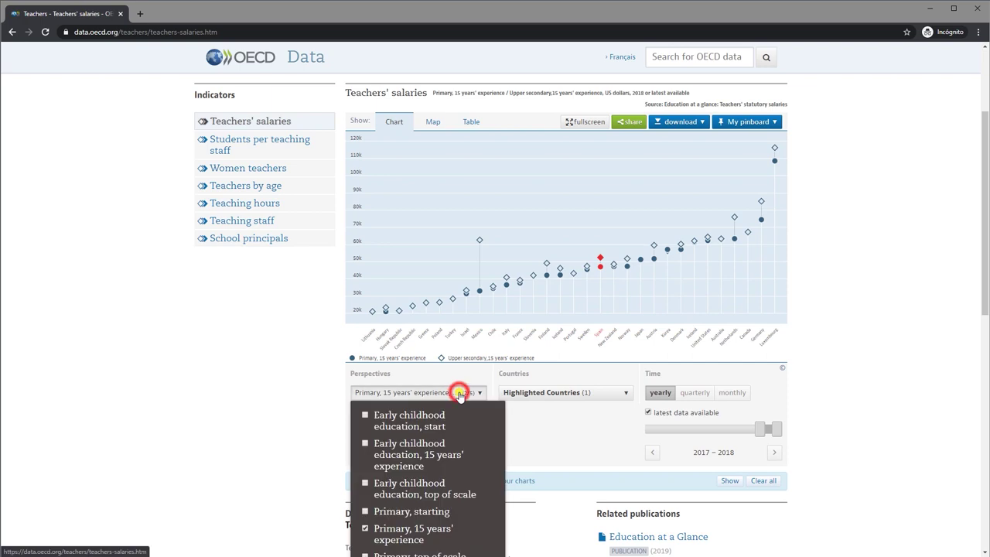
scroll(540, 439, down, 2)
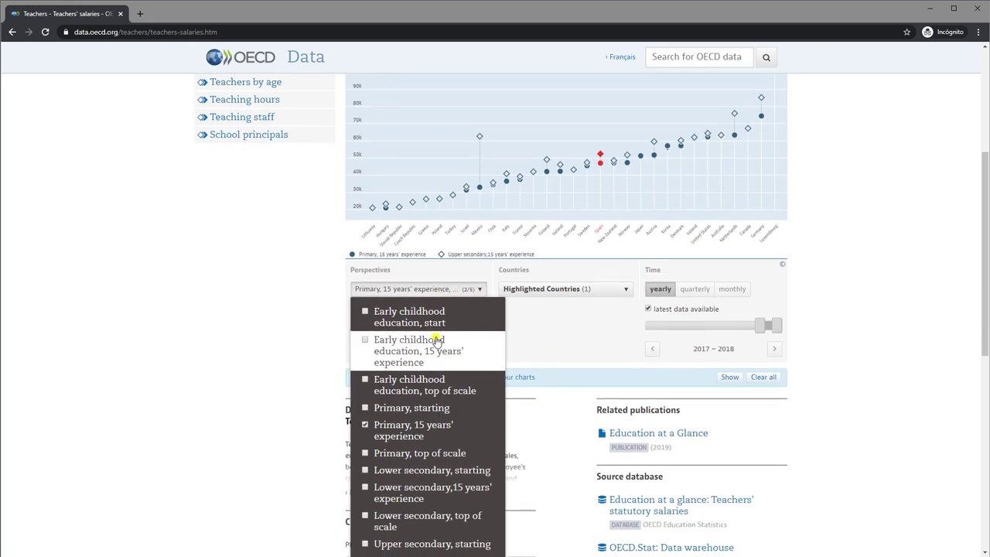
scroll(437, 341, down, 1)
scroll(459, 376, down, 2)
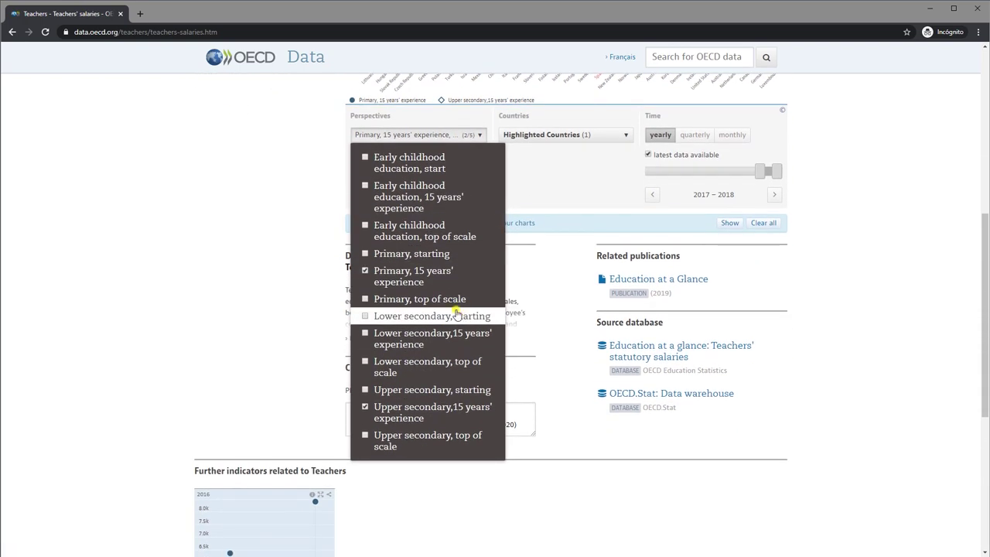
scroll(456, 309, up, 1)
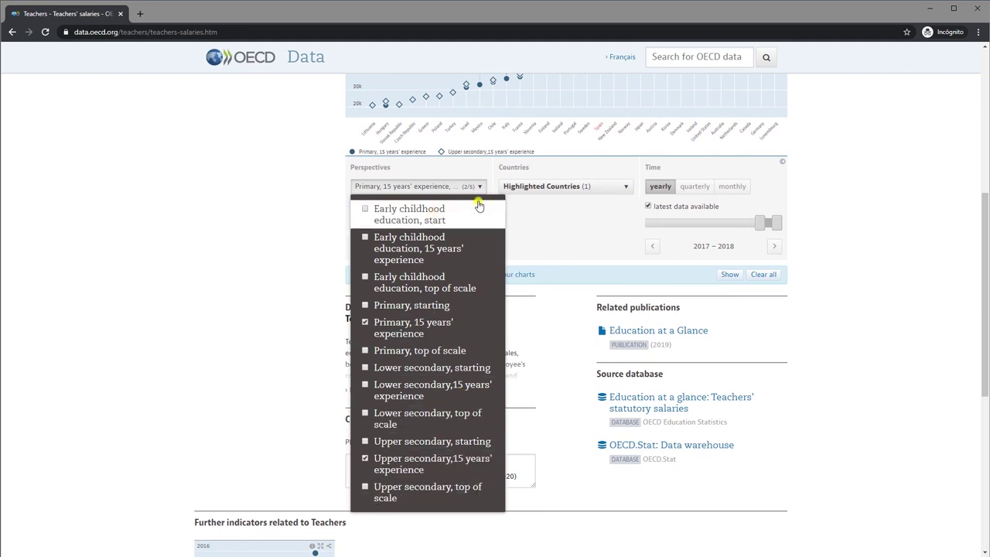
click(402, 499)
double_click(366, 460)
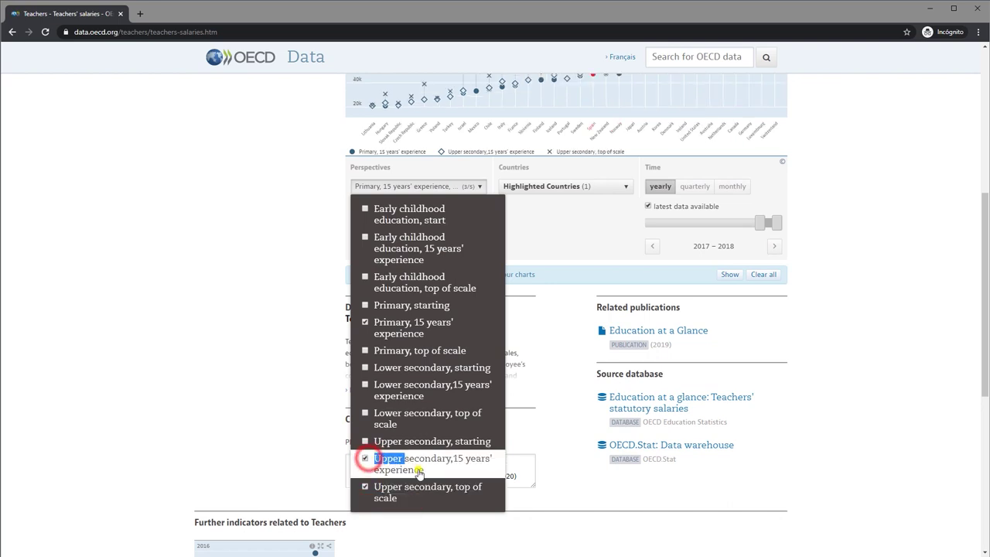
click(366, 461)
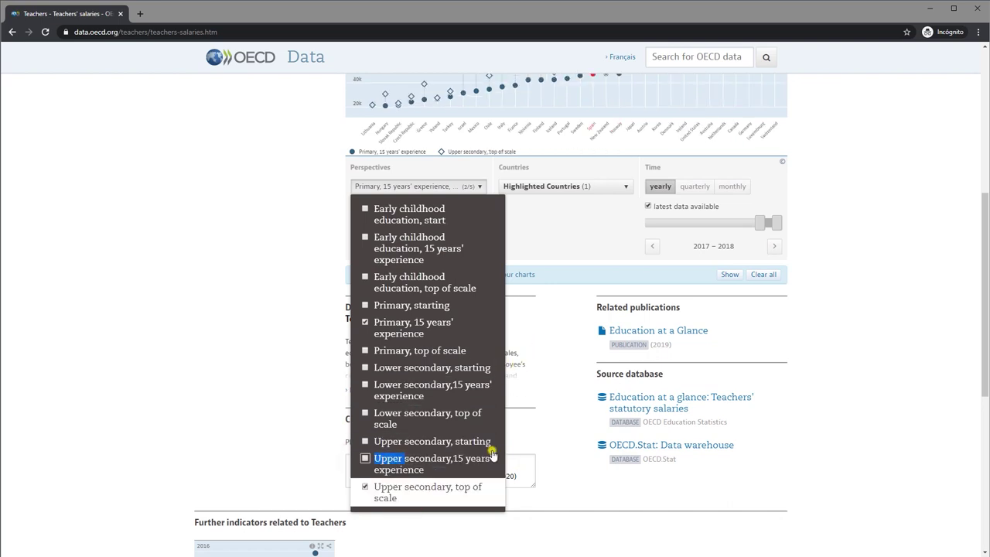
click(539, 286)
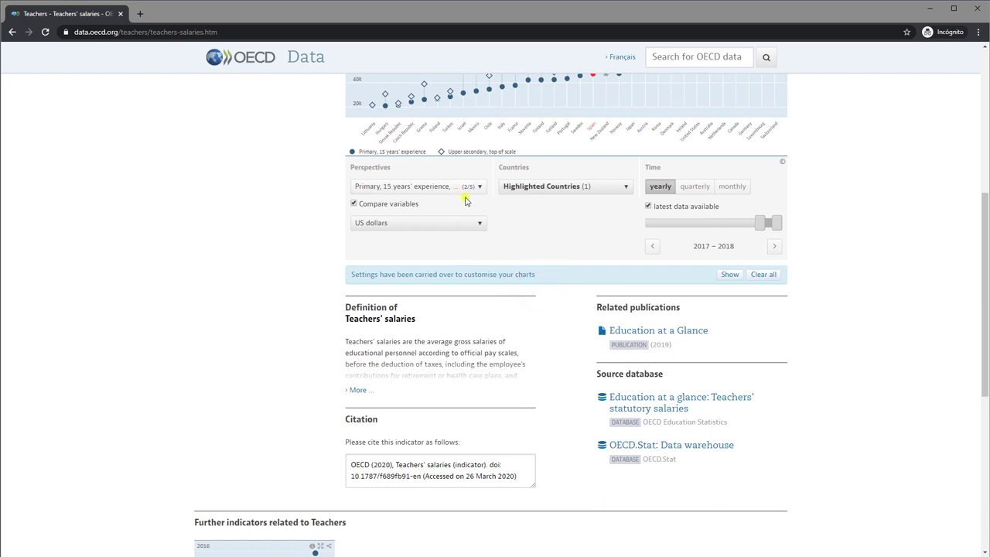
scroll(539, 304, up, 2)
scroll(600, 192, up, 1)
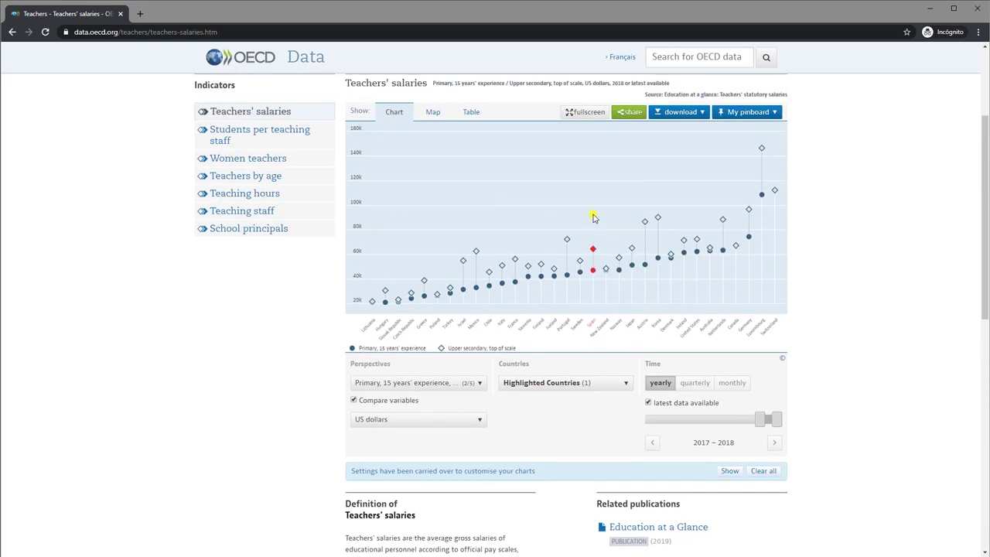
- Review the available salary perspectives without changing them, and examine Spain's primary and upper secondary salaries in the chart
click(403, 394)
scroll(433, 426, down, 2)
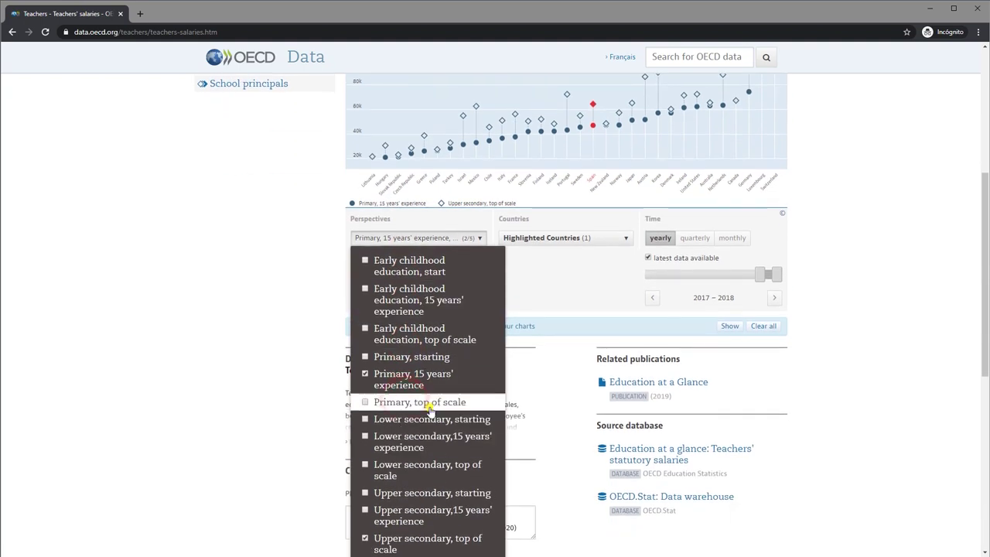
click(564, 294)
scroll(391, 321, up, 2)
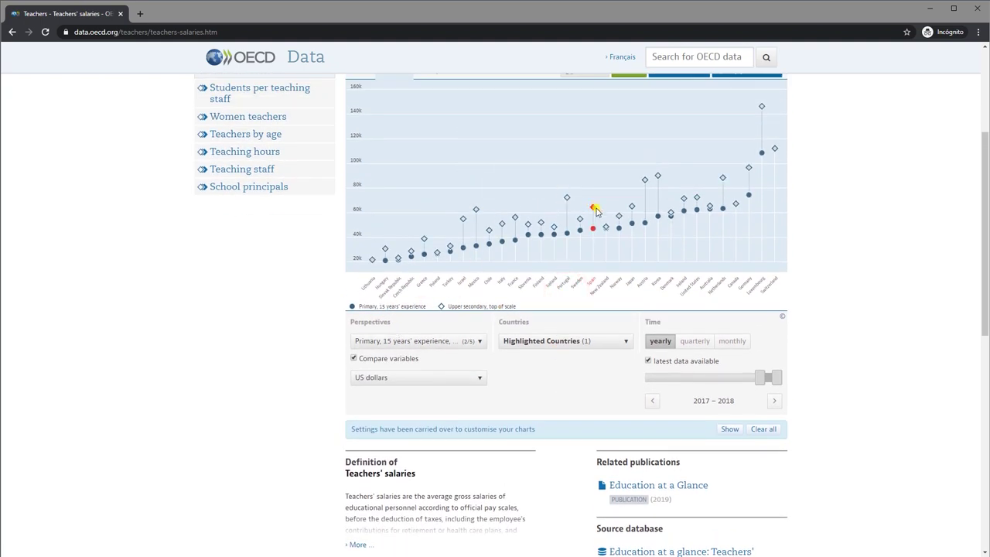
scroll(775, 139, up, 2)
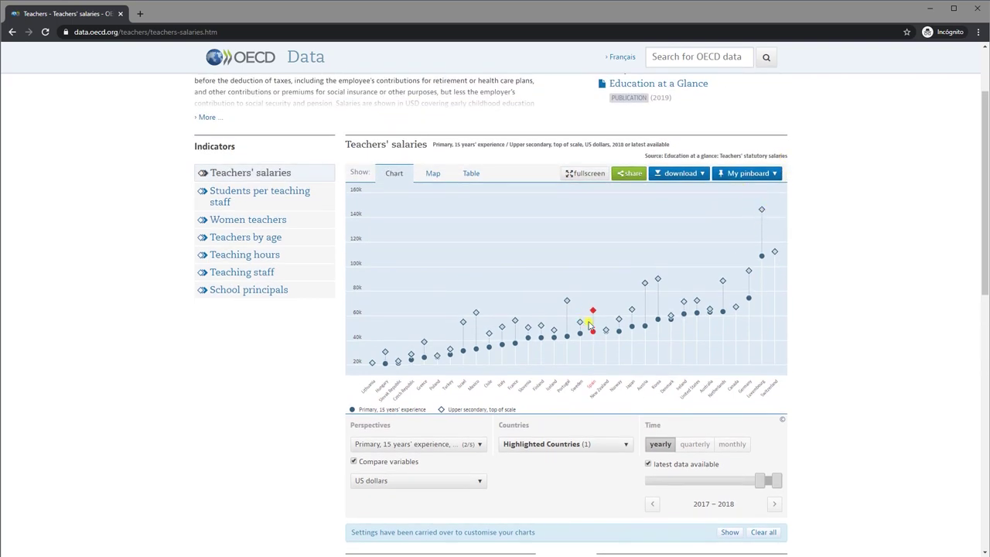
scroll(618, 323, down, 1)
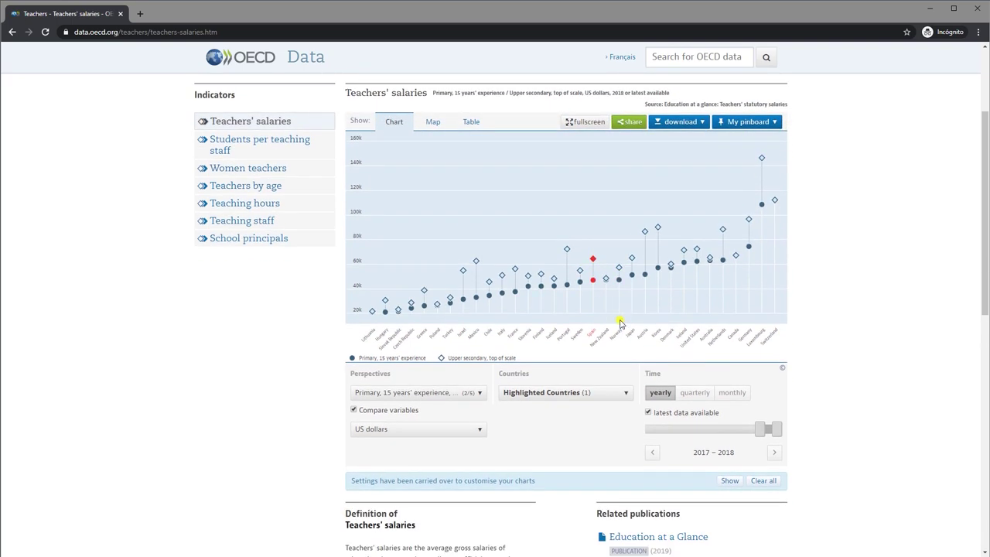
- Check the unit options for the Teachers' salaries chart, keeping US dollars, and look over the list of related teacher indicators
click(417, 429)
click(534, 444)
scroll(267, 313, up, 1)
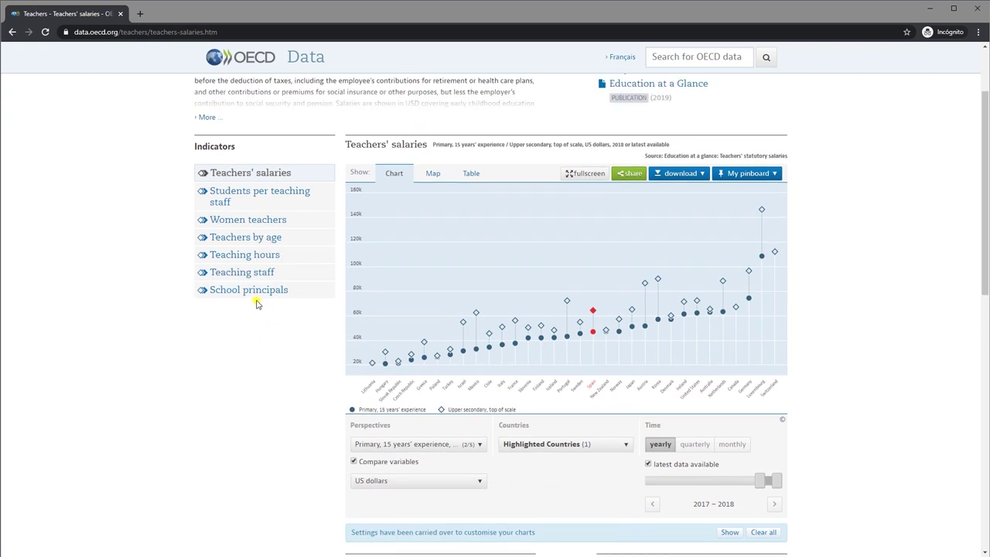
scroll(360, 177, up, 2)
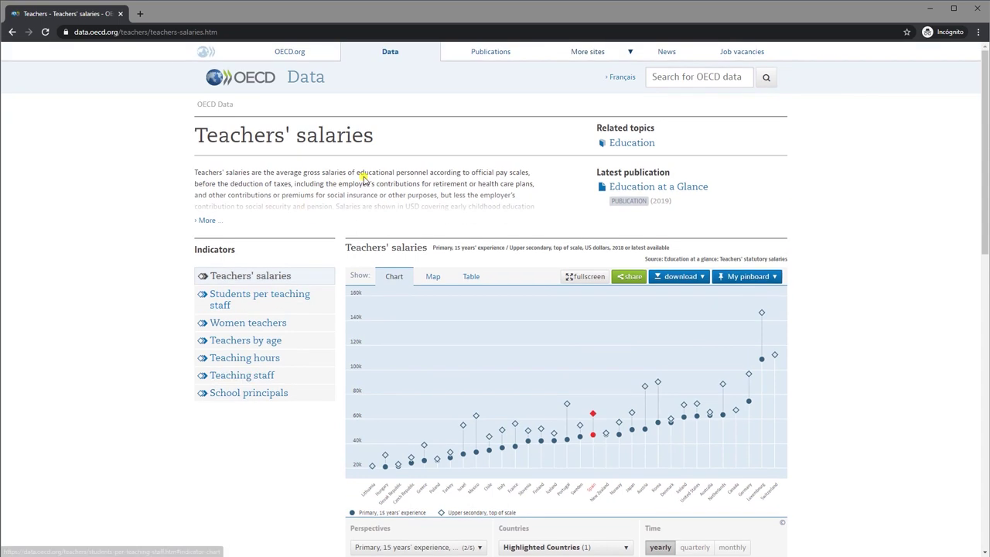
- Open the Education topic's Adult education level indicator and look over its chart, settings and definition
click(638, 145)
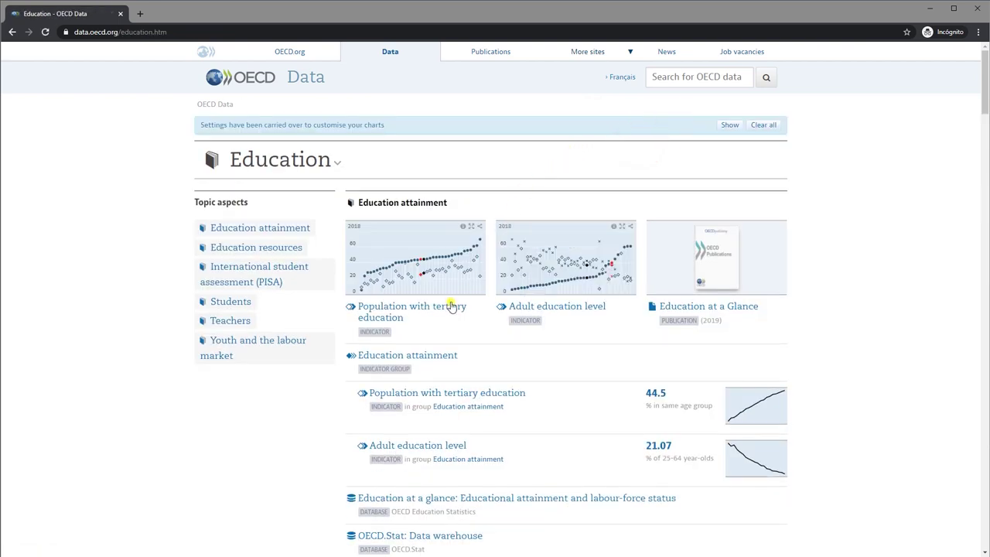
scroll(363, 387, down, 2)
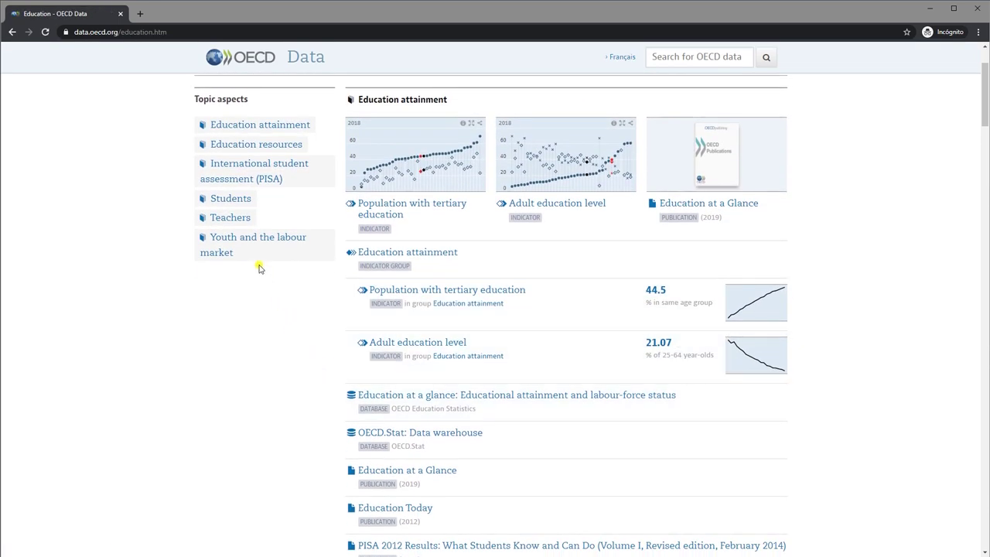
click(437, 344)
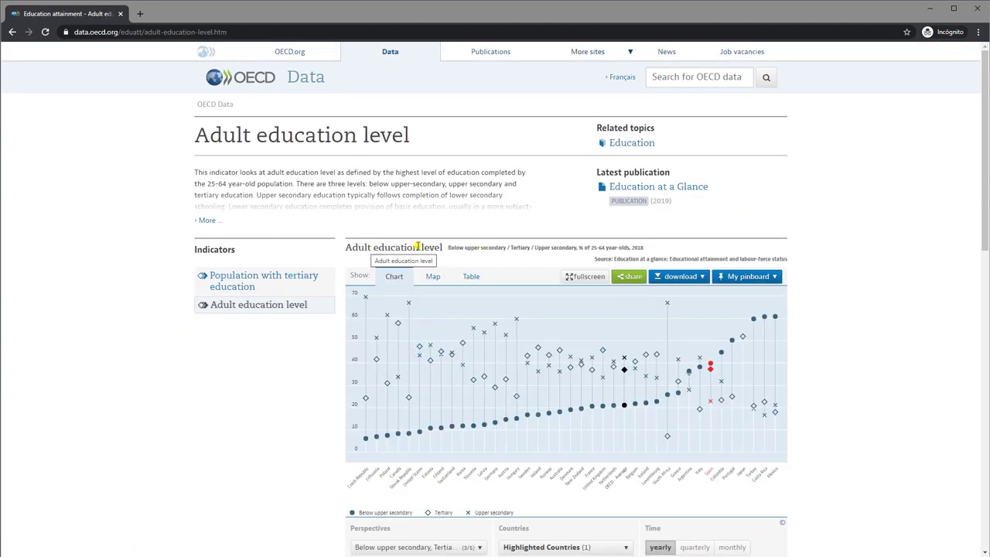
scroll(450, 248, down, 1)
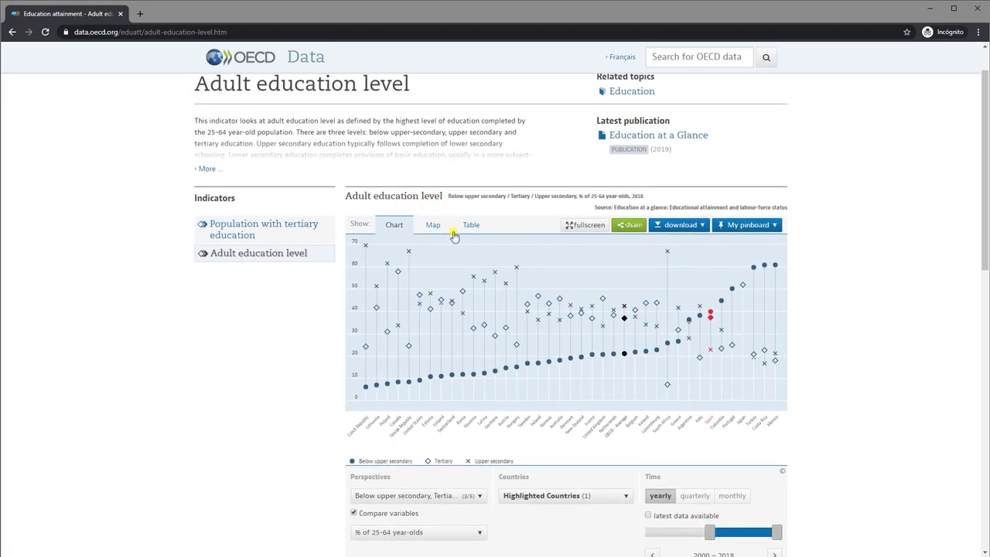
scroll(497, 362, down, 3)
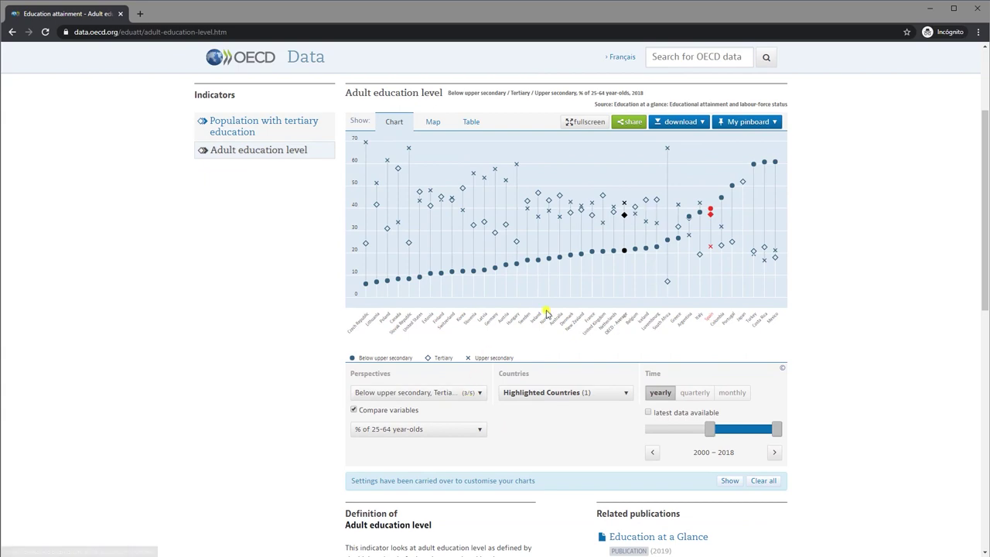
scroll(549, 415, down, 4)
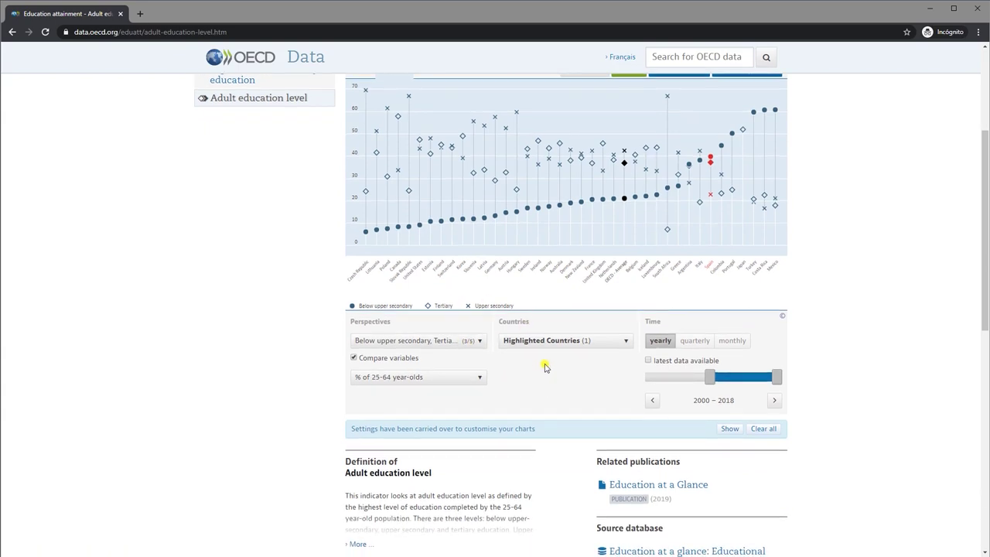
scroll(544, 360, down, 2)
scroll(544, 360, up, 5)
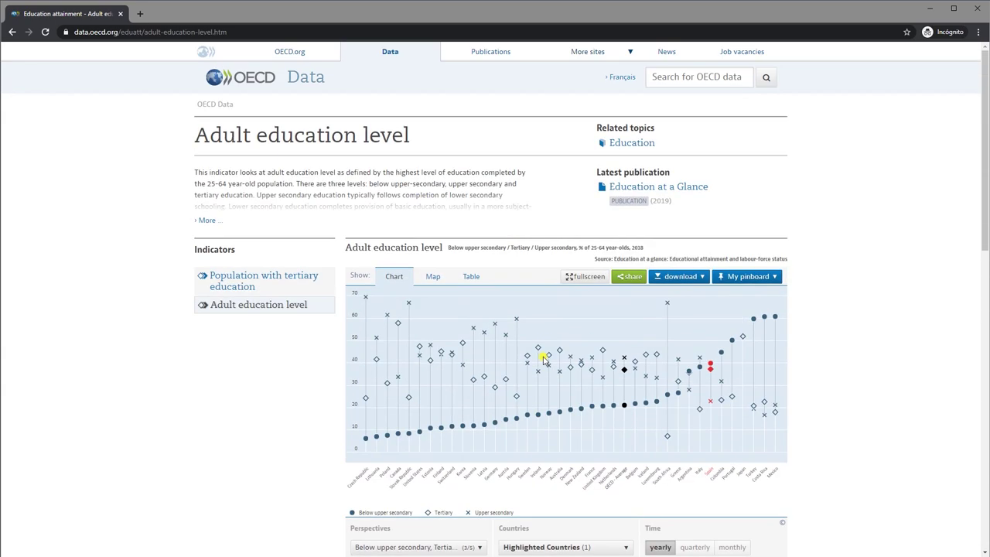
click(300, 83)
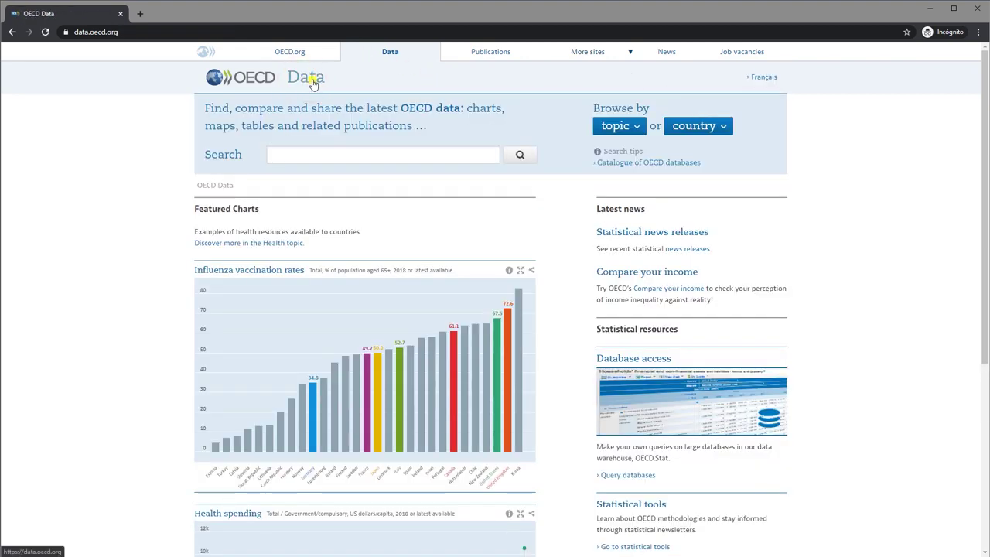
click(634, 125)
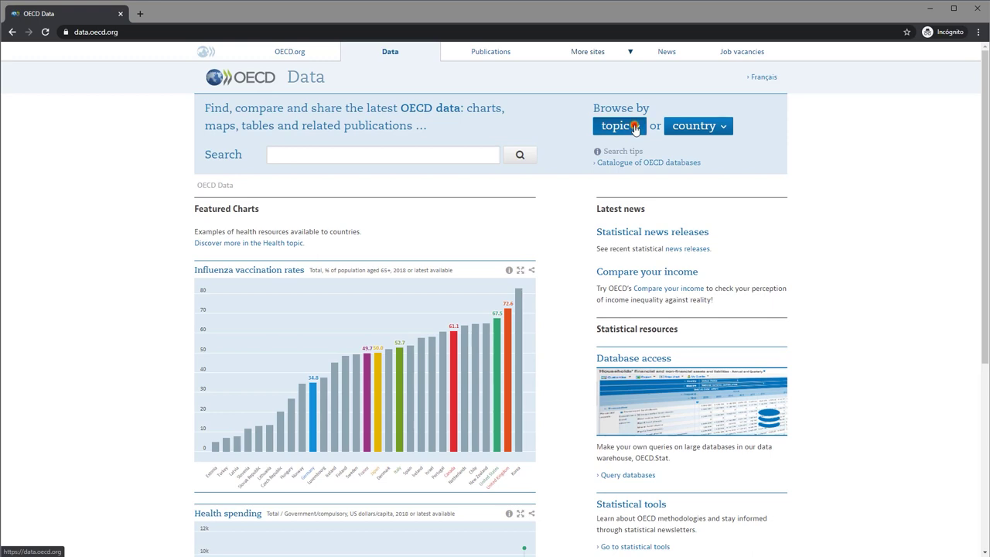
click(861, 103)
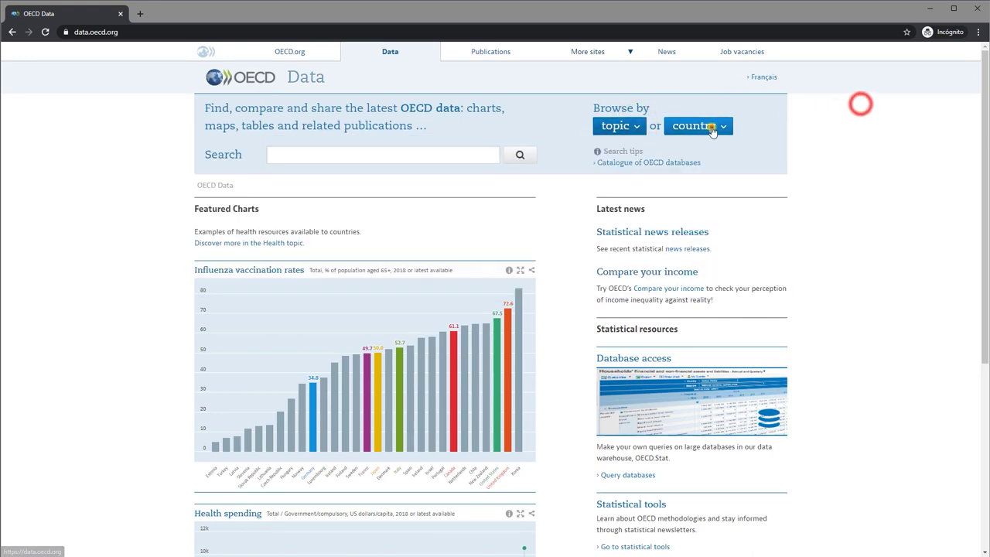
click(710, 127)
click(525, 223)
scroll(316, 247, down, 2)
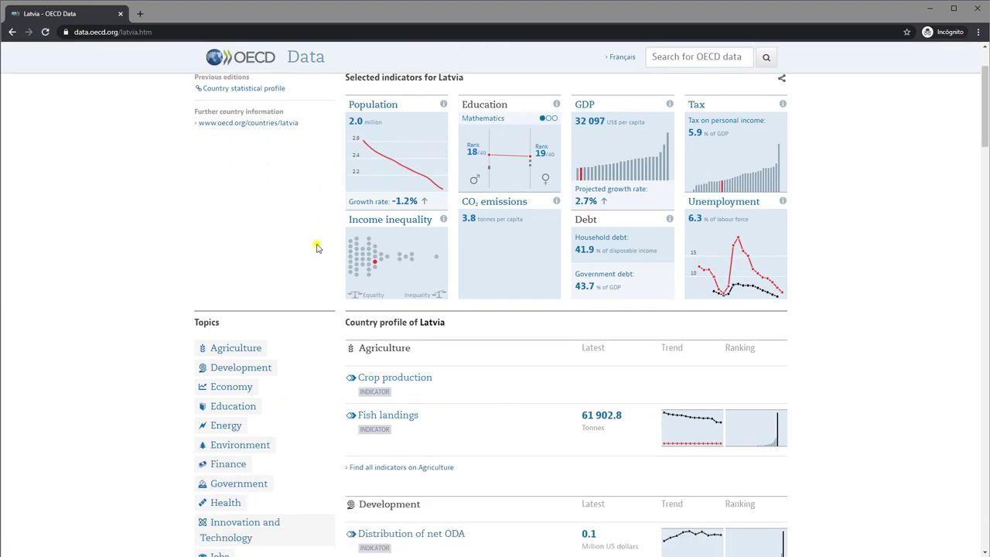
scroll(279, 340, down, 1)
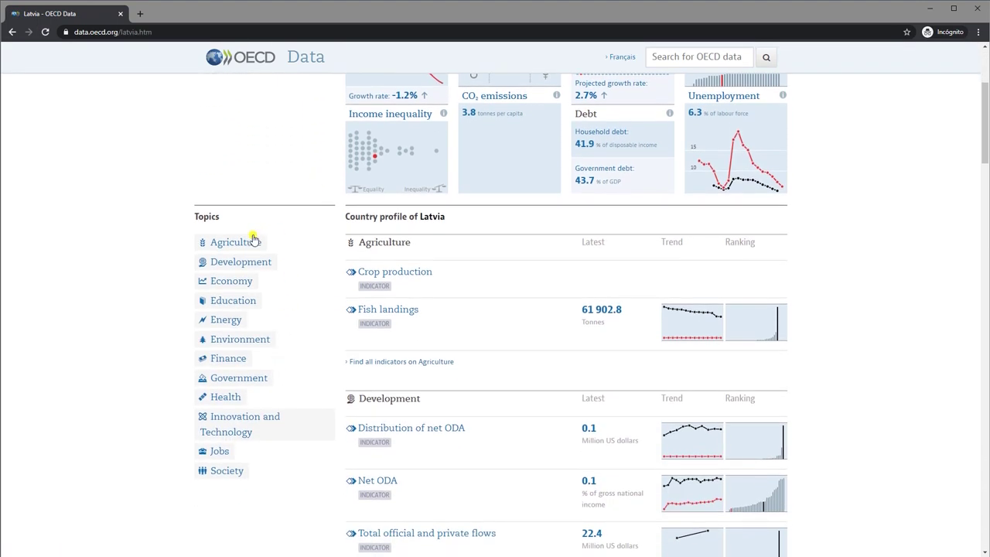
click(234, 304)
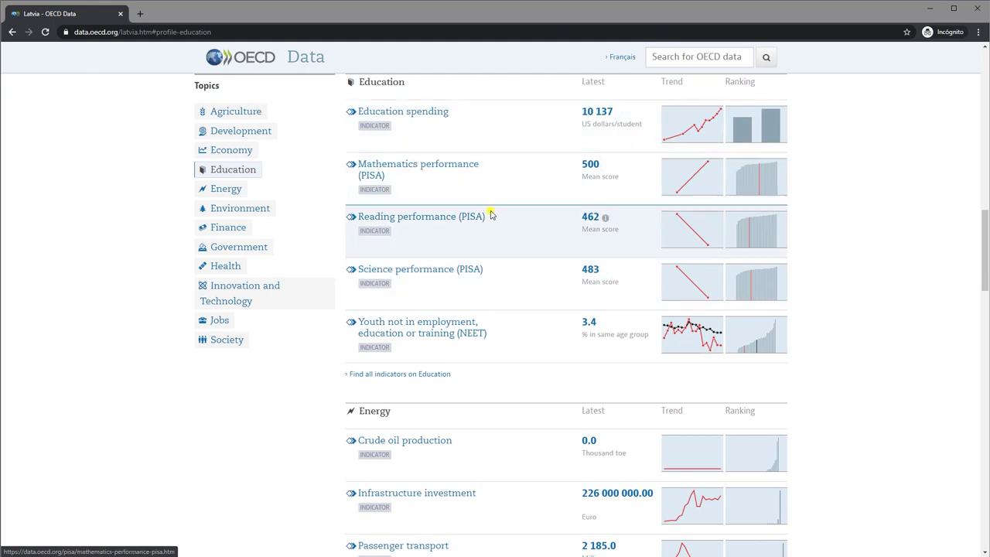
scroll(464, 309, up, 2)
click(411, 477)
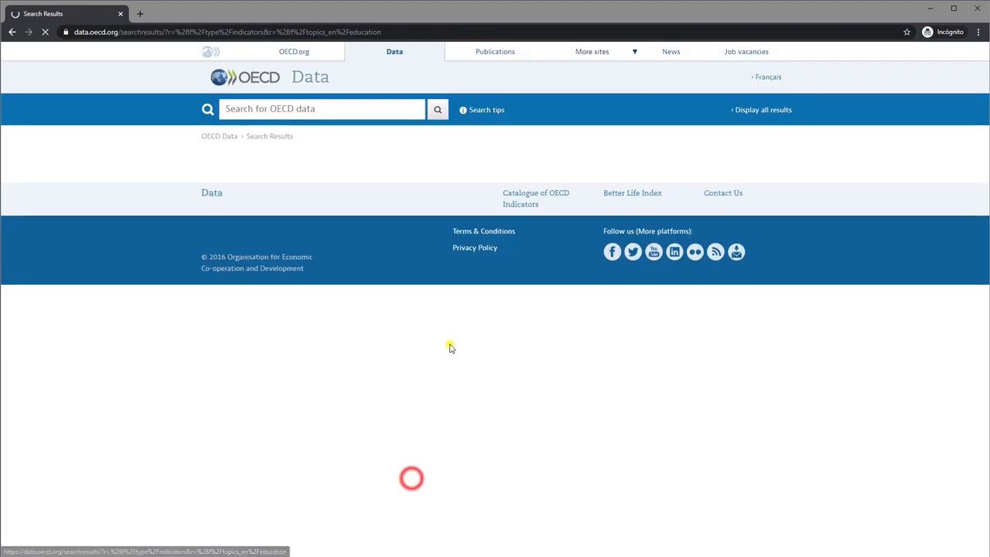
scroll(468, 248, down, 3)
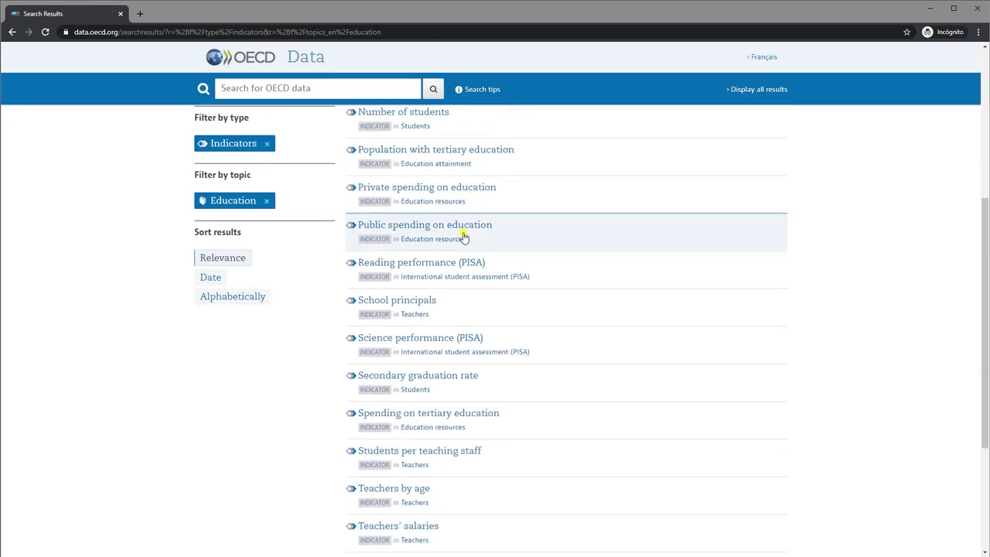
click(430, 184)
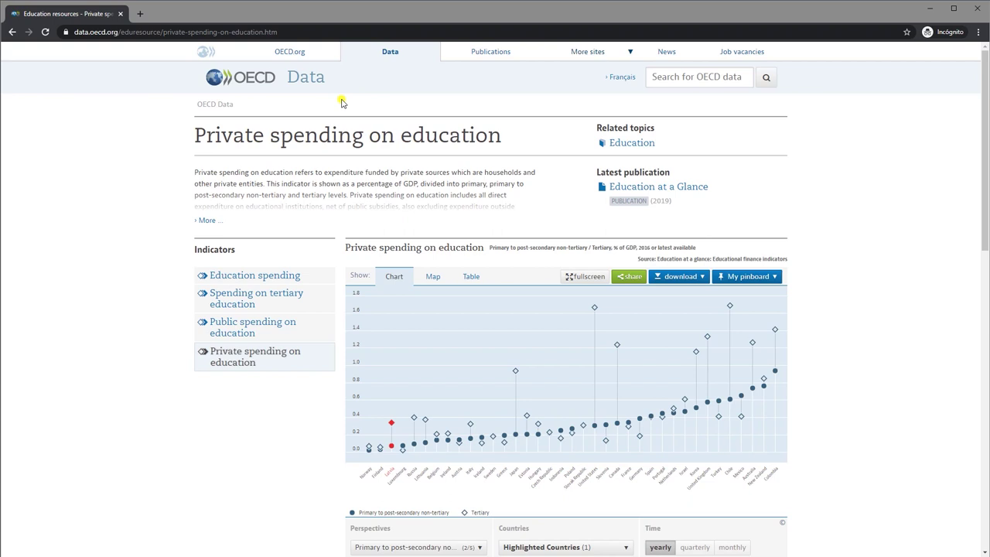
- Return to the OECD Data home page and open Database access under Statistical resources
click(297, 82)
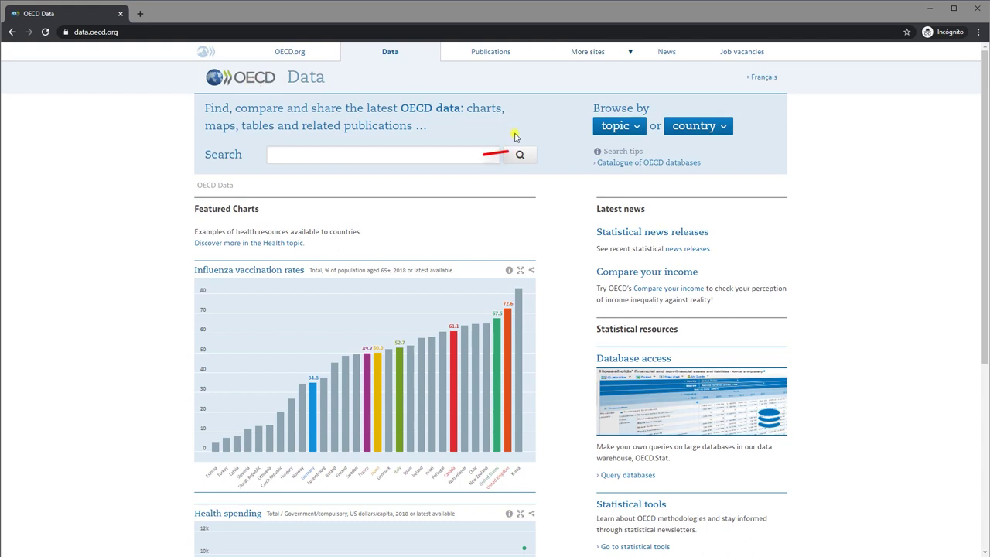
scroll(515, 135, down, 3)
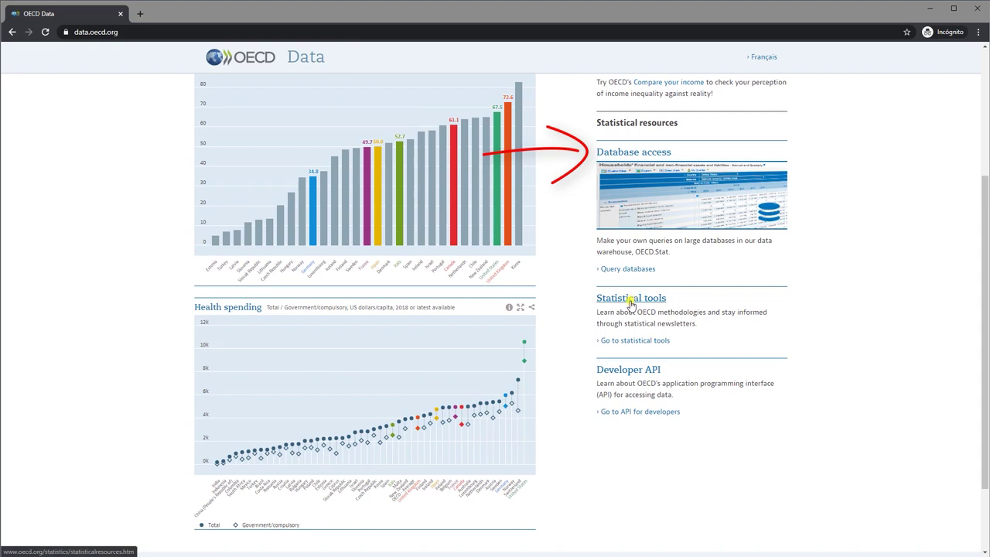
click(631, 153)
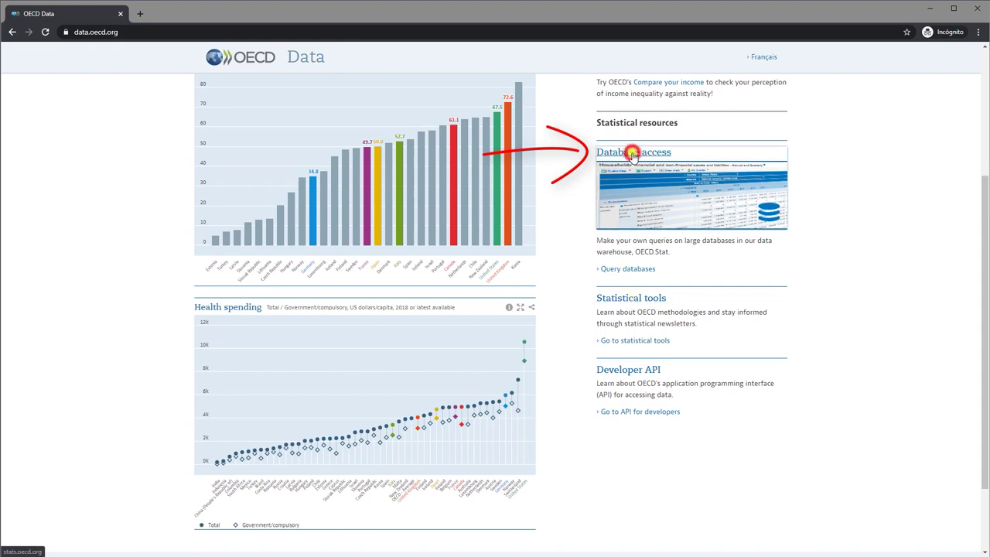
click(632, 155)
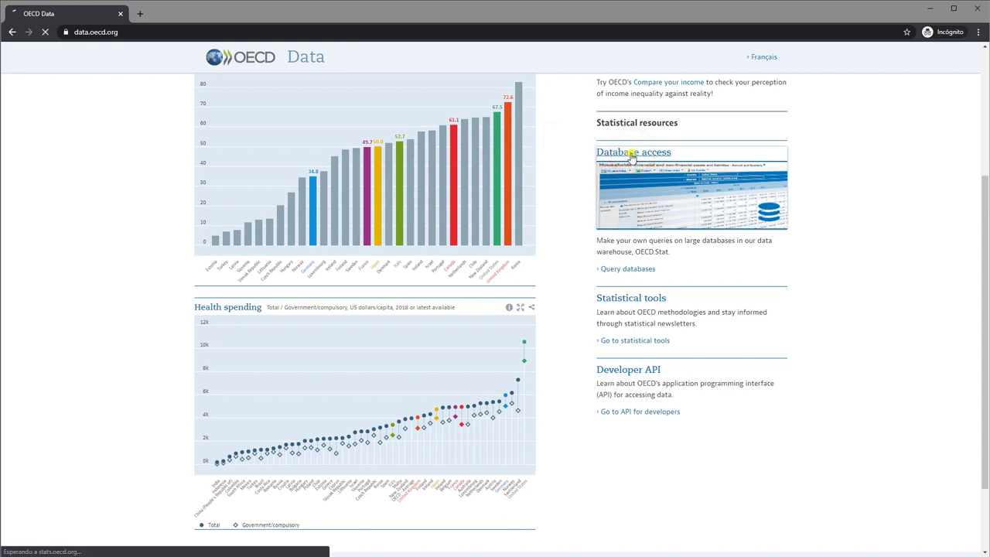
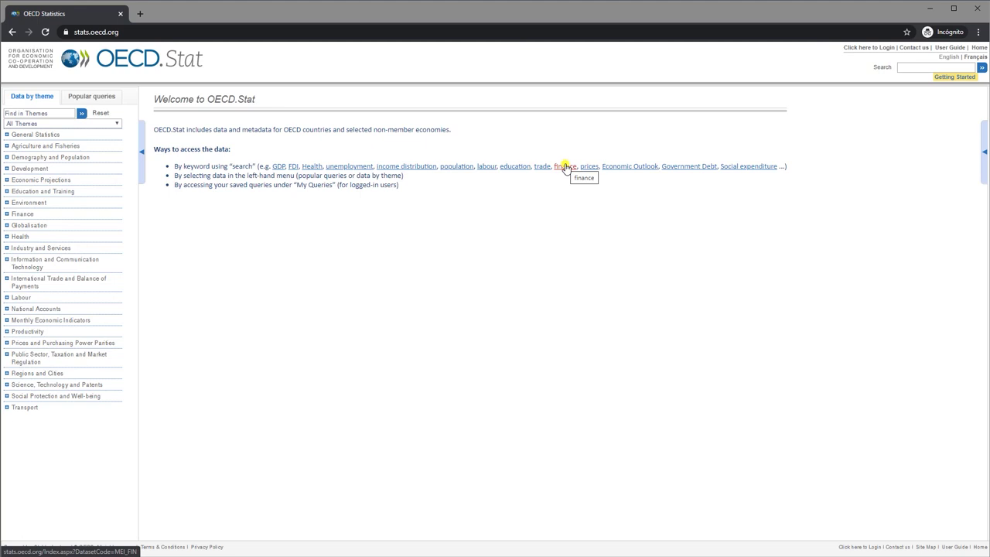
- Filter the OECD.Stat themes to Education and Training, and expand the TALIS and Measuring Innovation in Education groups
click(116, 124)
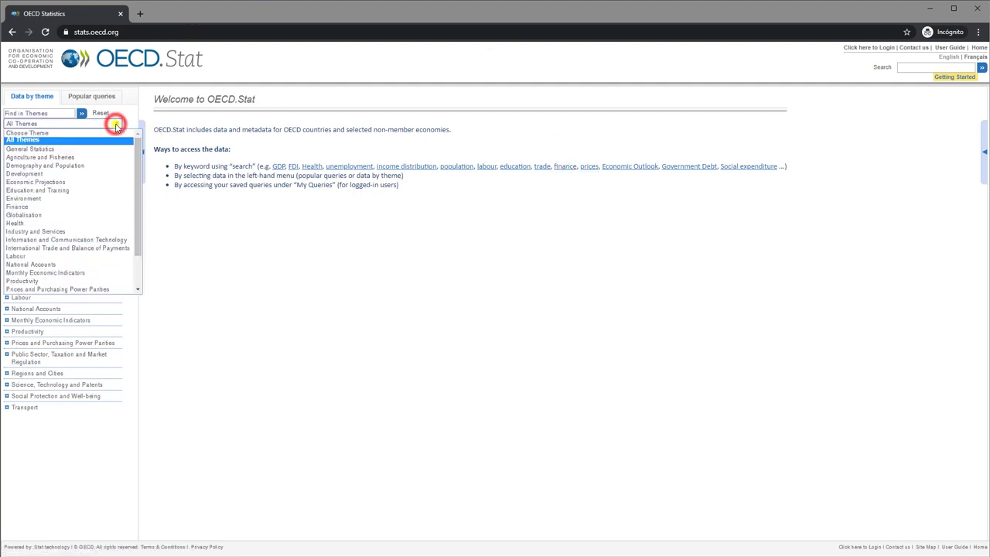
click(72, 190)
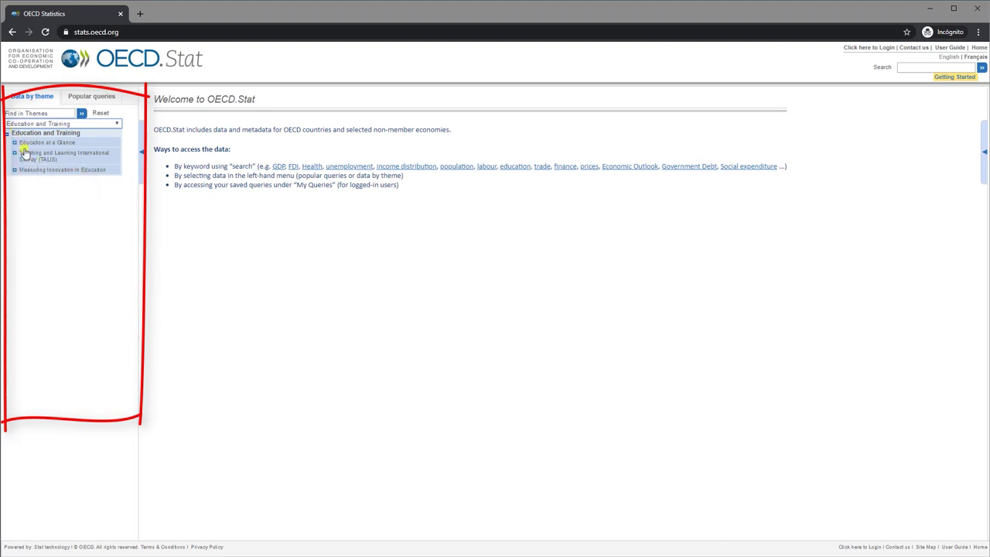
click(14, 171)
click(63, 246)
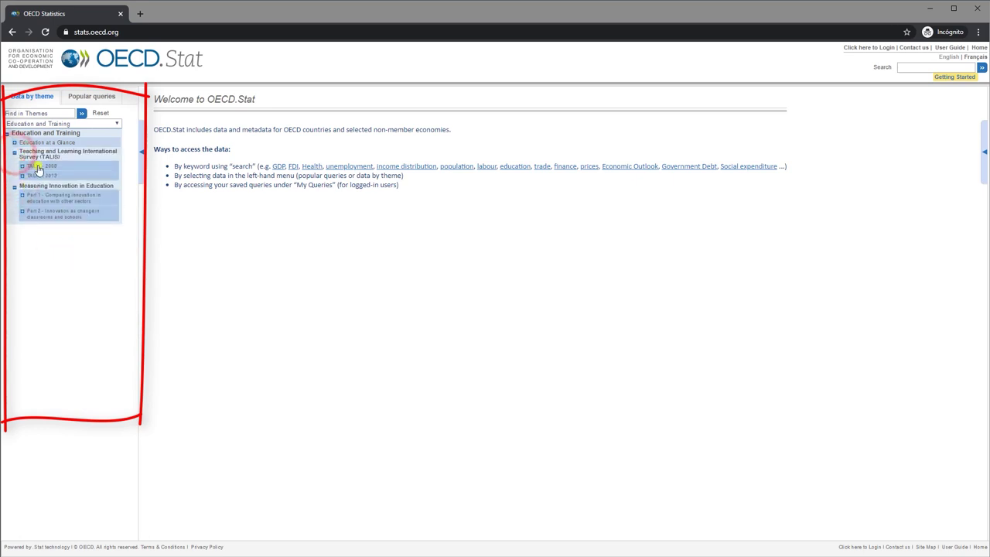
- Expand Education at a Glance down to the Education and earnings datasets under Educational attainment and outcomes
click(14, 142)
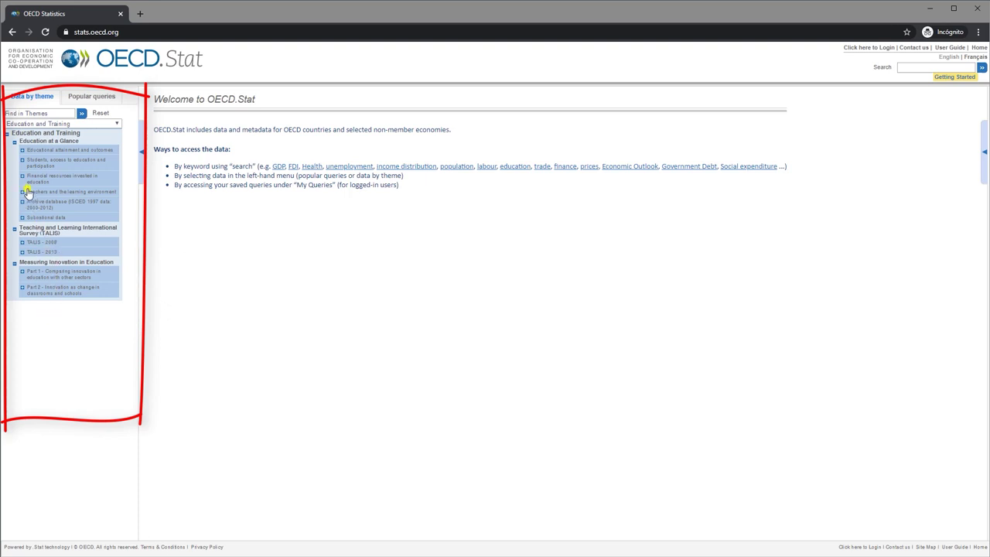
click(22, 149)
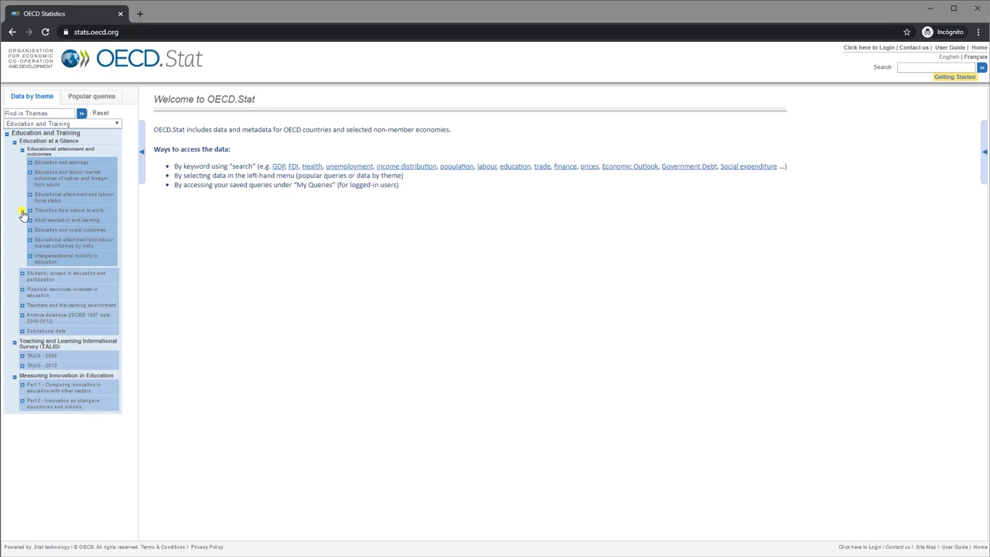
click(28, 161)
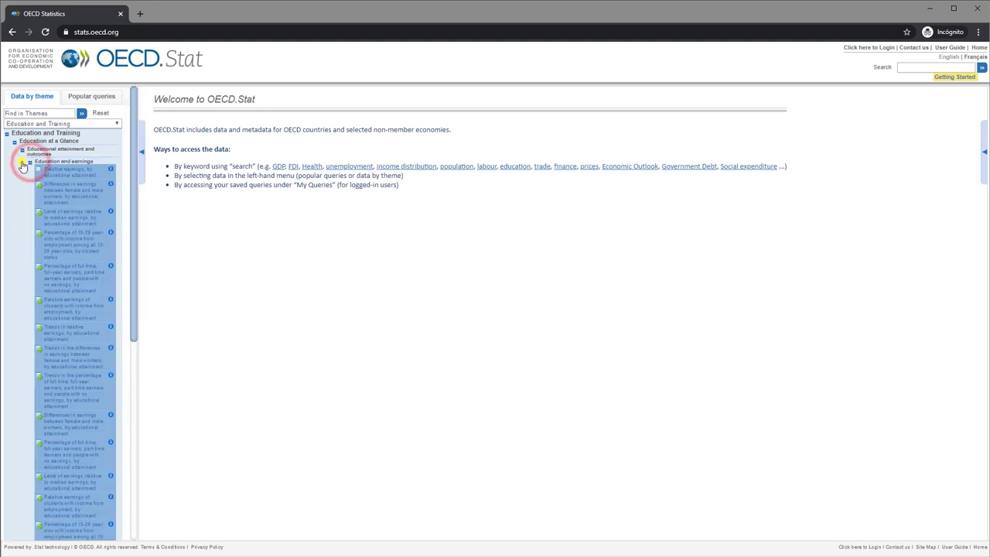
- Collapse Educational attainment and outcomes, expand Financial resources invested in education, and open the Educational expenditure by nature dataset
double_click(22, 193)
click(22, 176)
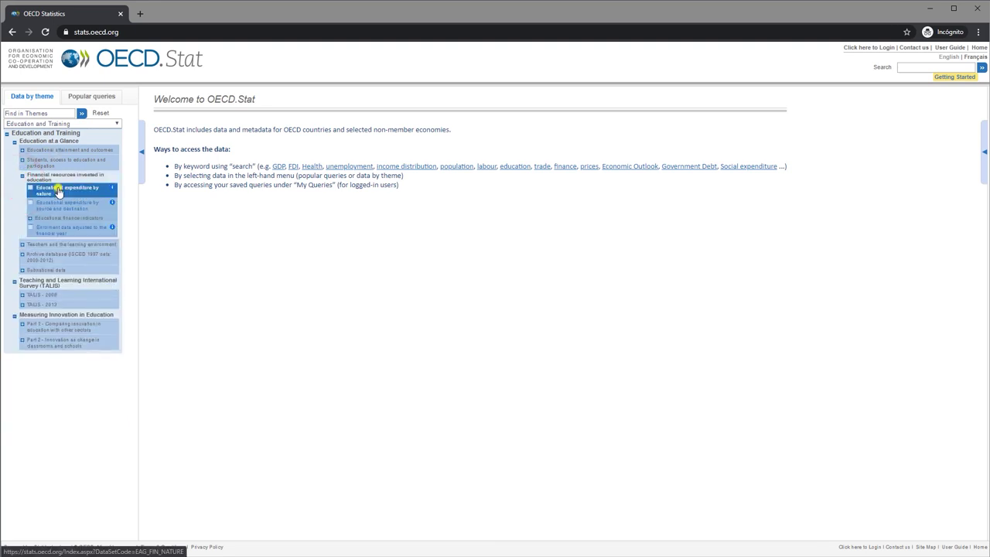
click(55, 192)
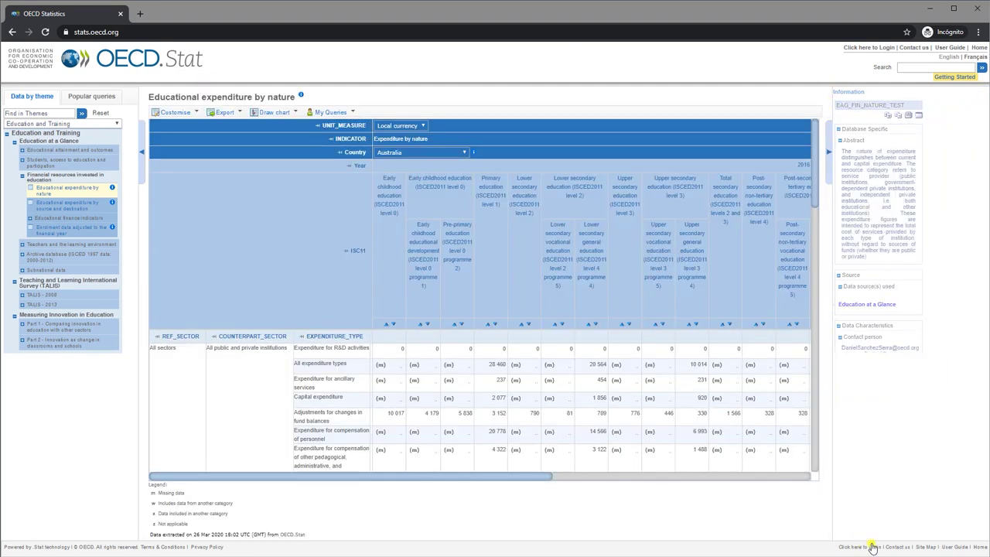
- Read through the Educational expenditure by nature dataset's information, hide that information and look across the data table
click(982, 143)
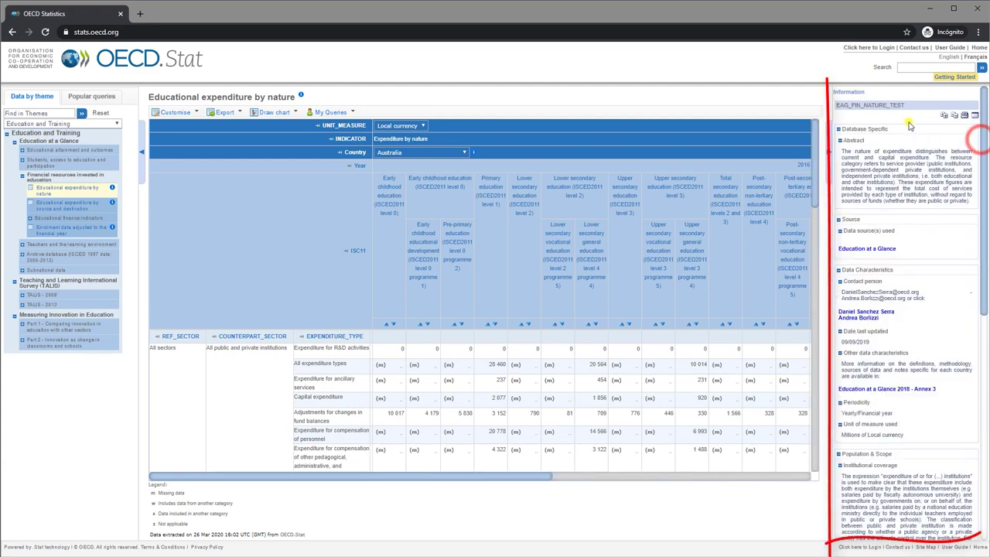
scroll(895, 164, down, 8)
scroll(894, 164, up, 8)
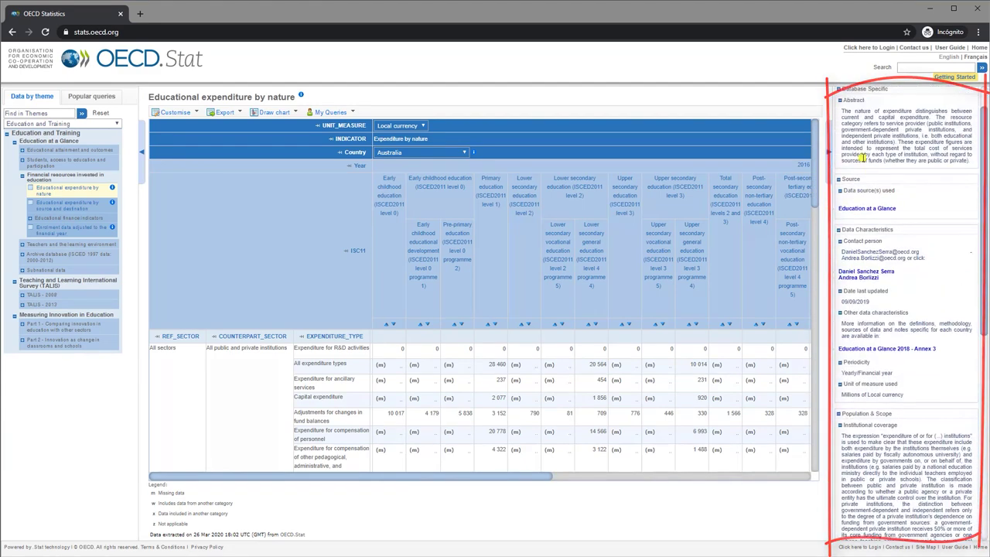
click(832, 158)
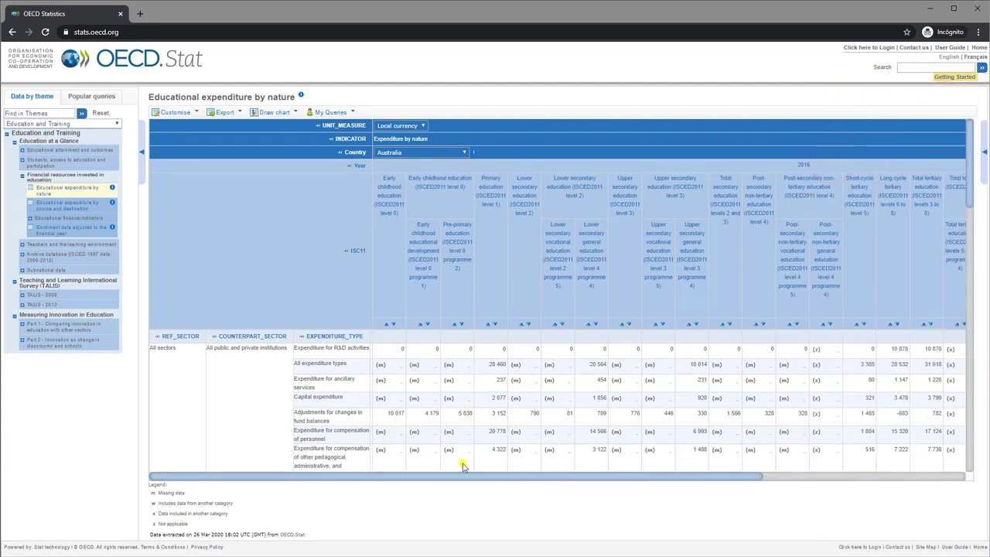
mouse_move(474, 476)
mouse_down()
mouse_move(725, 493)
mouse_move(421, 480)
mouse_up()
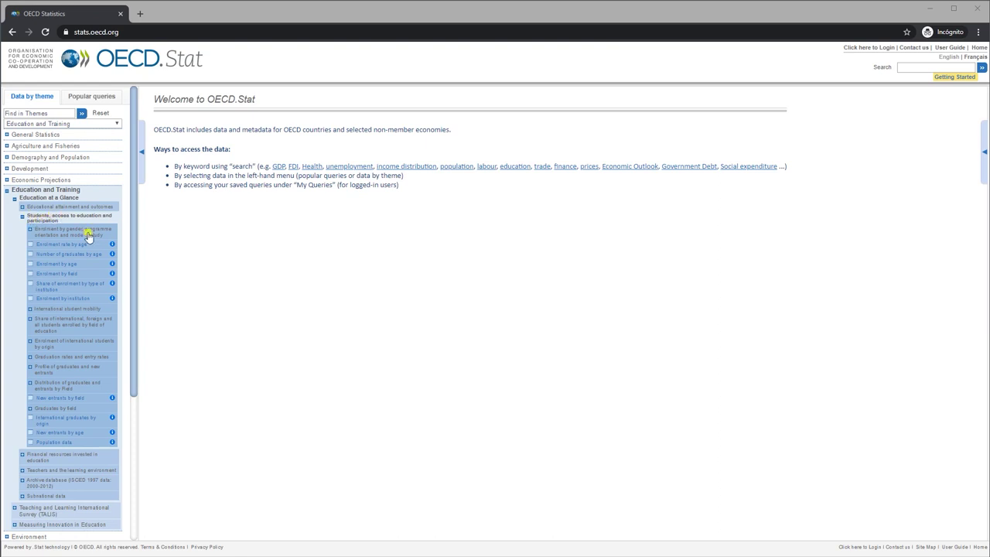
- Open the Enrolment rate by age dataset and look over its customisation and export options
click(46, 244)
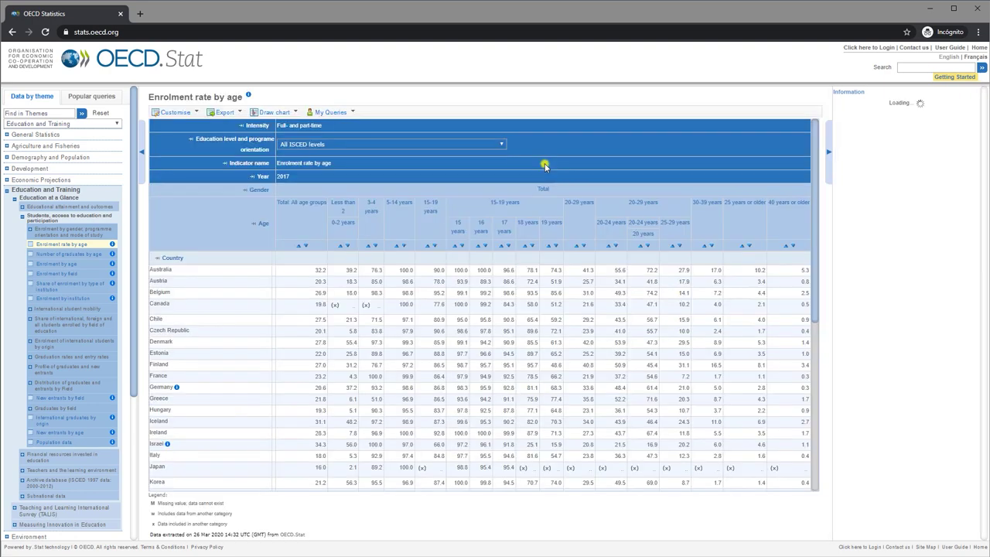
click(183, 113)
click(224, 113)
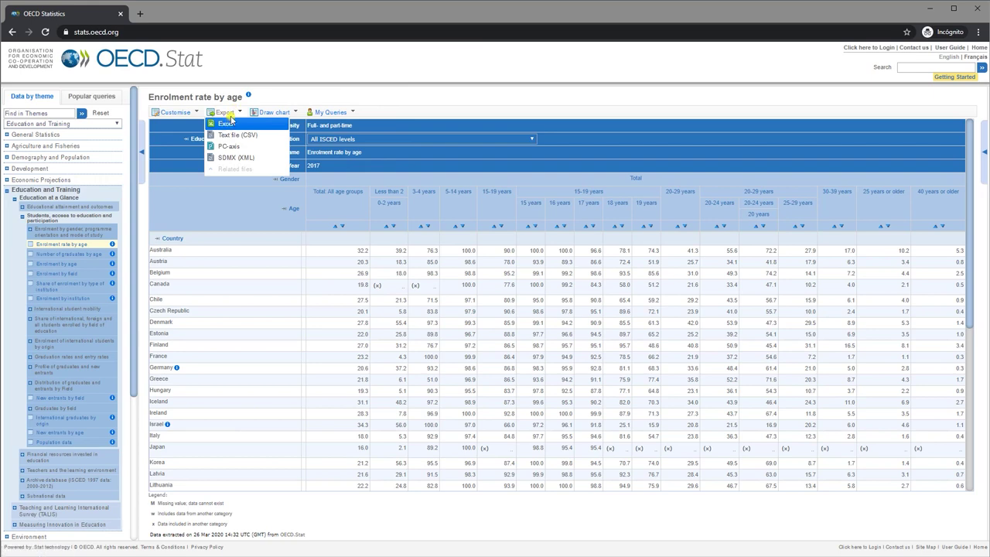
click(177, 113)
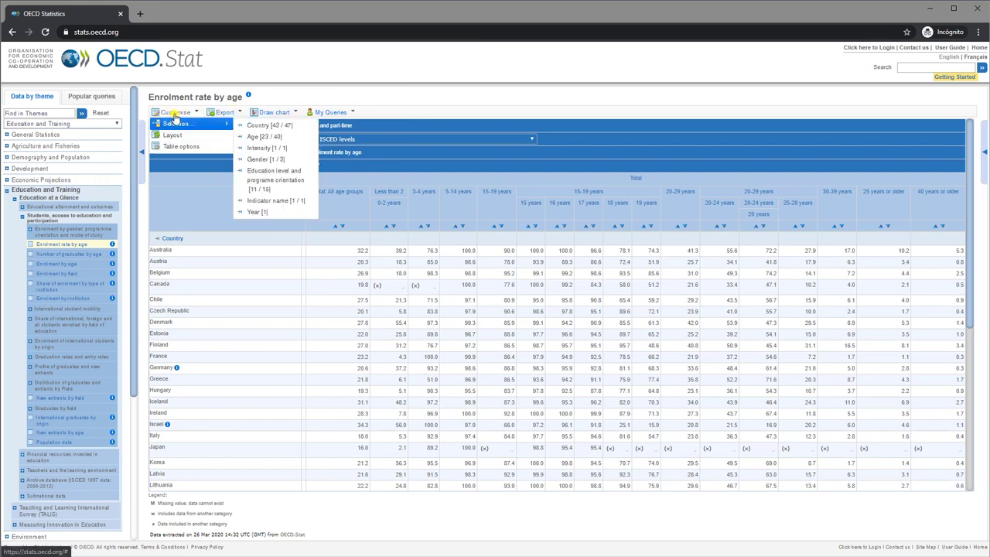
- Exclude the countries from Australia to Germany, plus Hungary and Israel, from the dataset's country selection and view the updated data
click(267, 125)
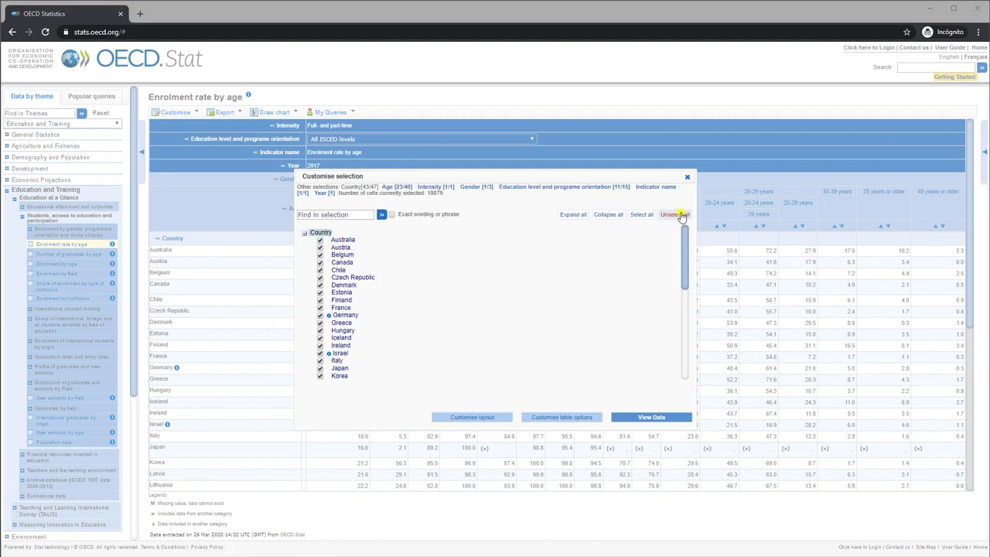
click(320, 247)
click(320, 262)
click(320, 269)
click(320, 277)
click(320, 285)
click(320, 292)
click(320, 300)
click(320, 307)
click(320, 314)
click(320, 330)
click(320, 353)
scroll(320, 348, down, 6)
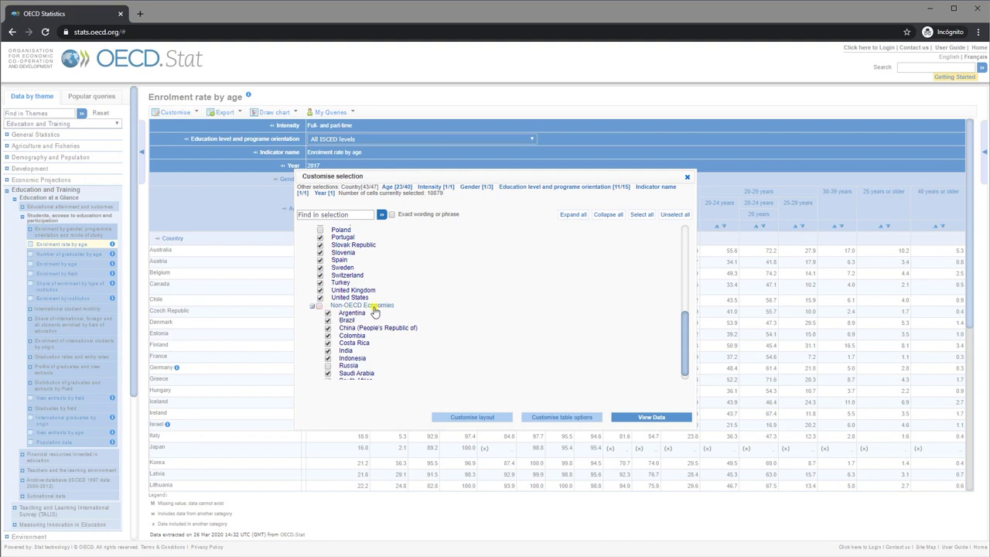
scroll(375, 312, up, 6)
click(392, 188)
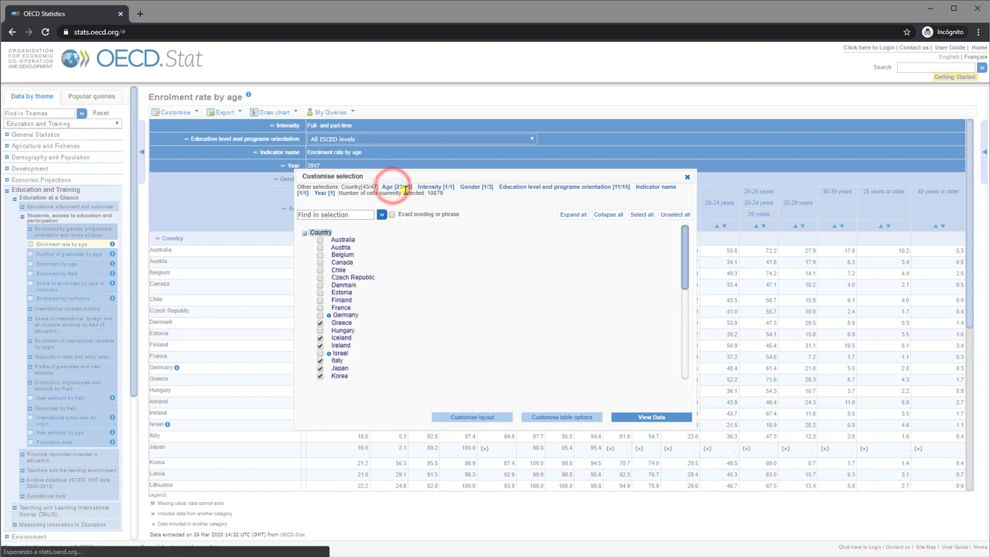
click(396, 190)
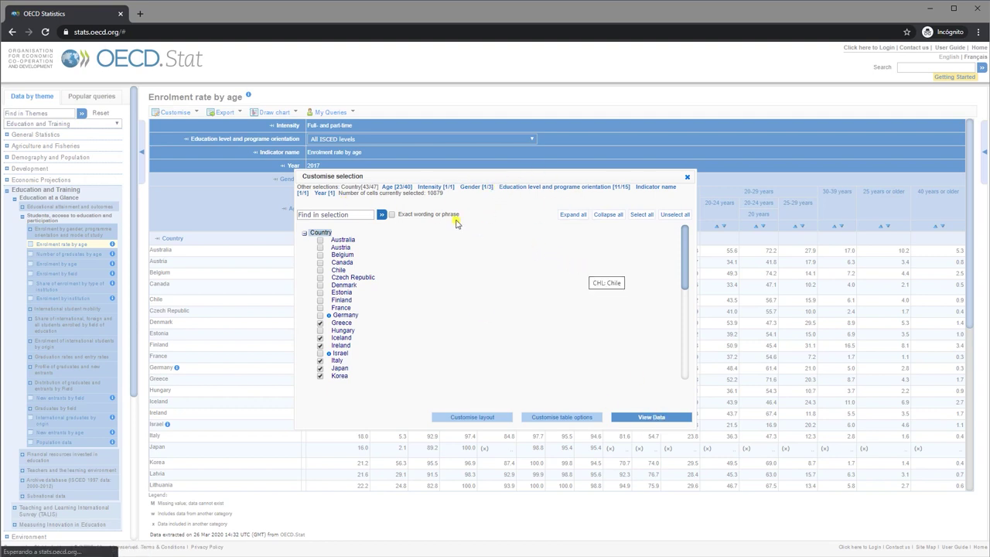
click(651, 418)
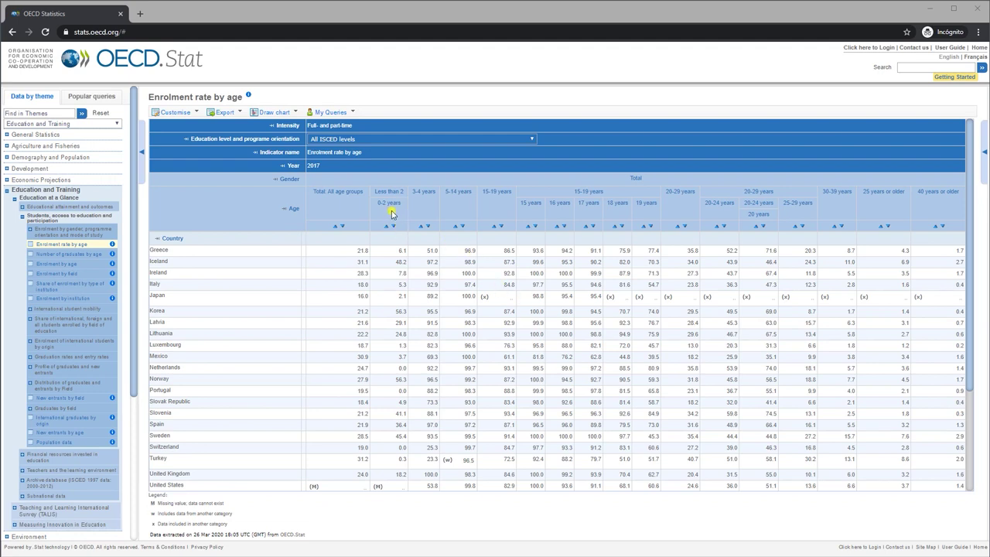
- Filter the enrolment rate table to Early childhood education (ISCED2011 level 0) and look over the Less than 2 age column
drag(970, 286, 782, 221)
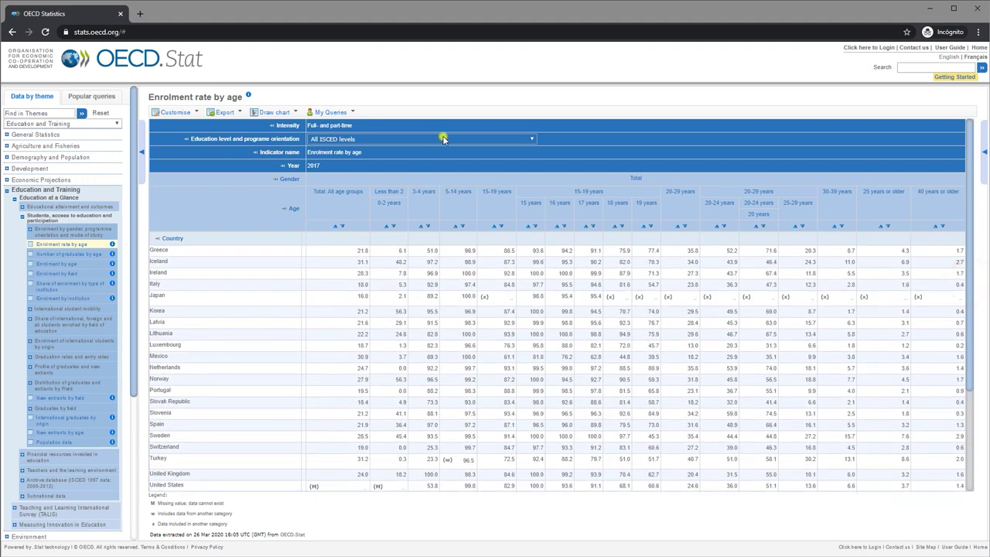
click(502, 142)
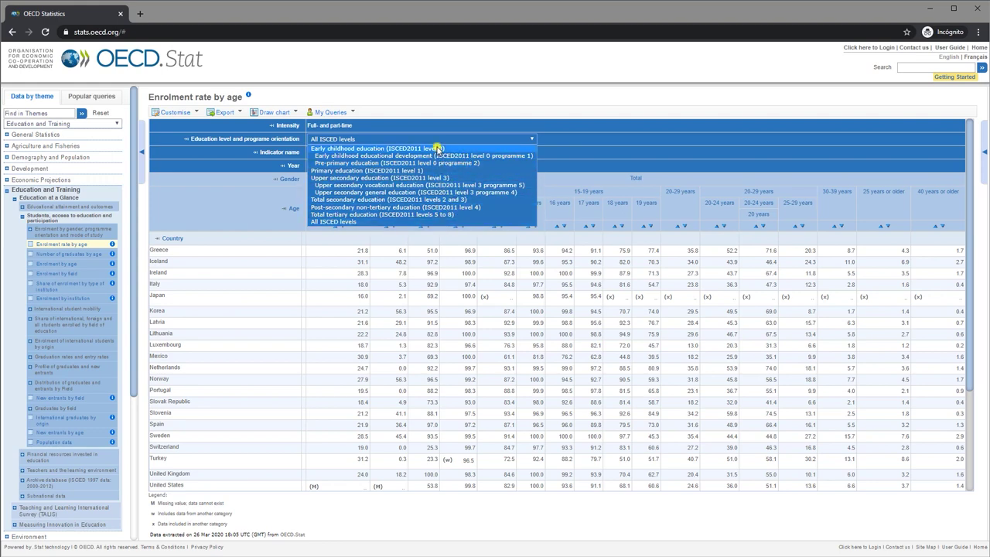
click(402, 148)
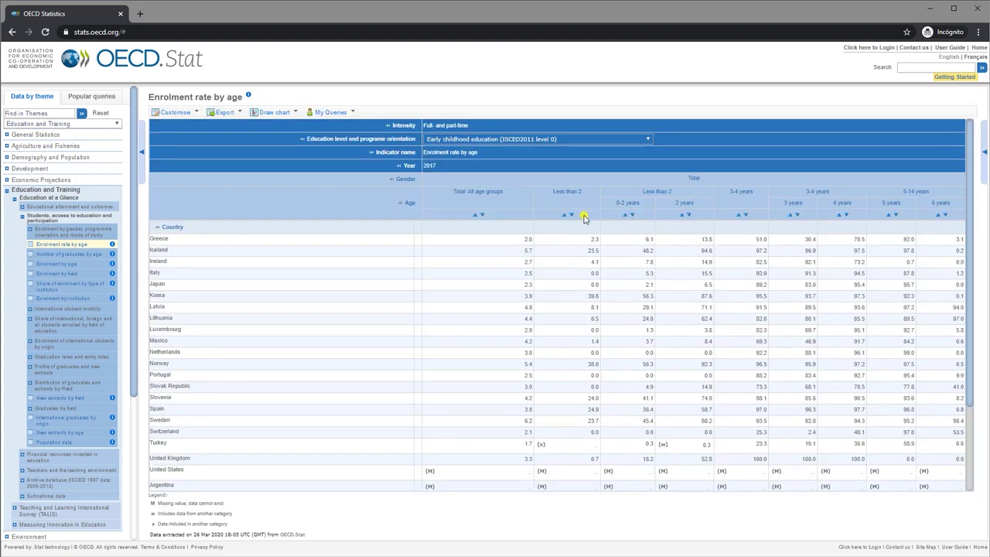
click(587, 241)
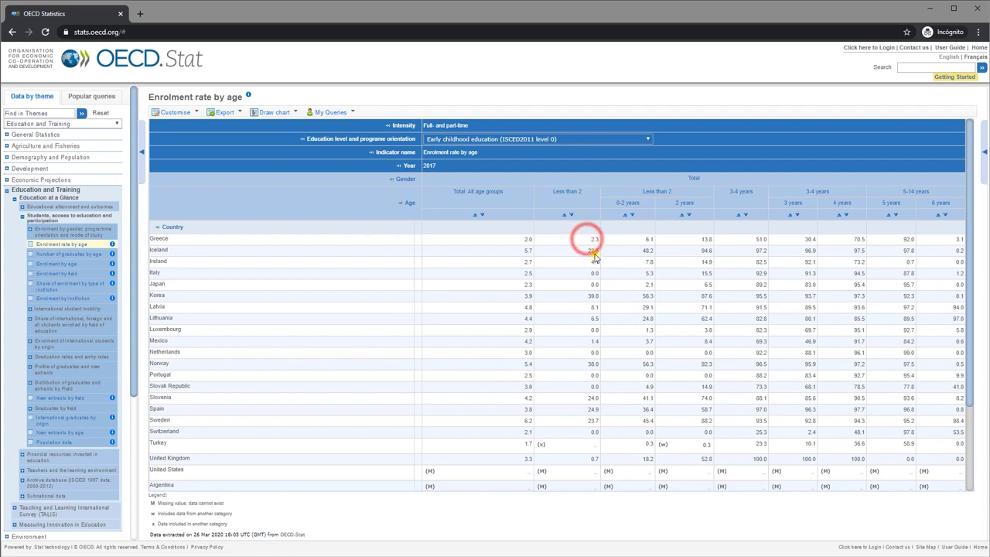
click(587, 253)
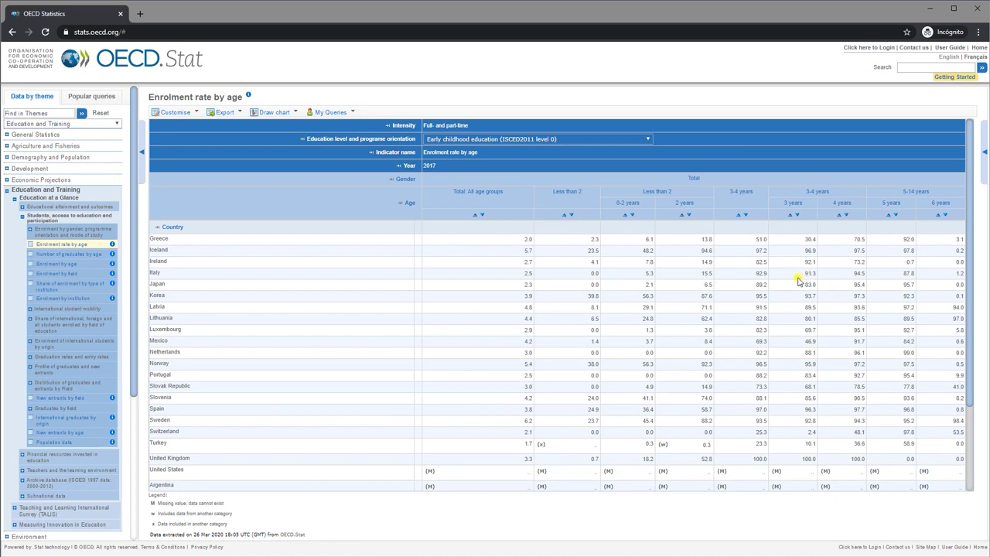
- Collapse and re-expand Education at a Glance, and open the Enrolment by institution dataset
click(14, 199)
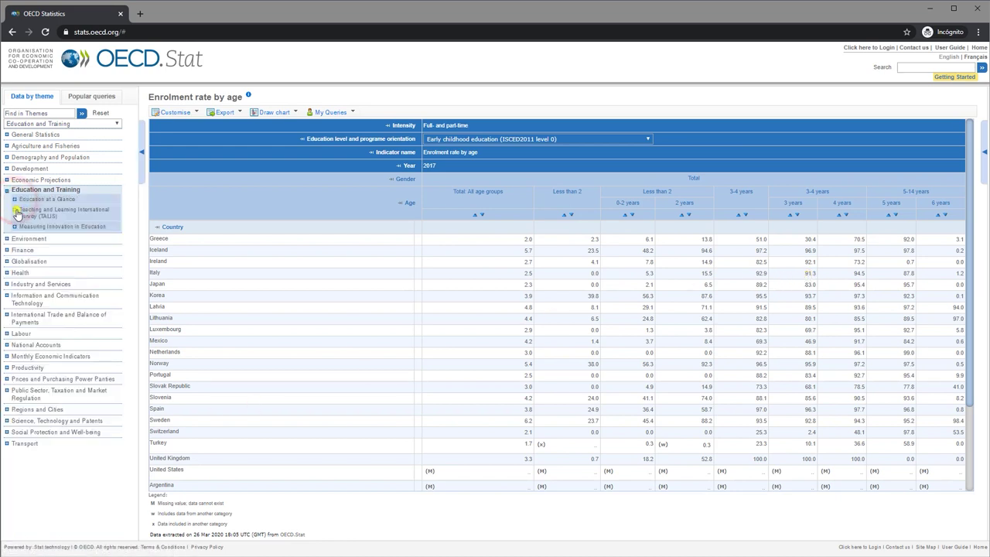
click(13, 200)
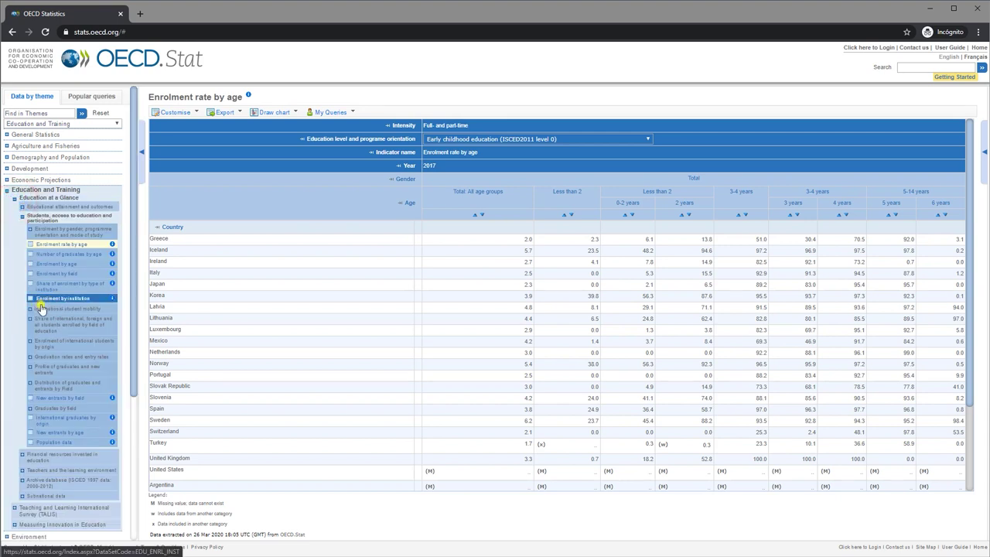
click(75, 299)
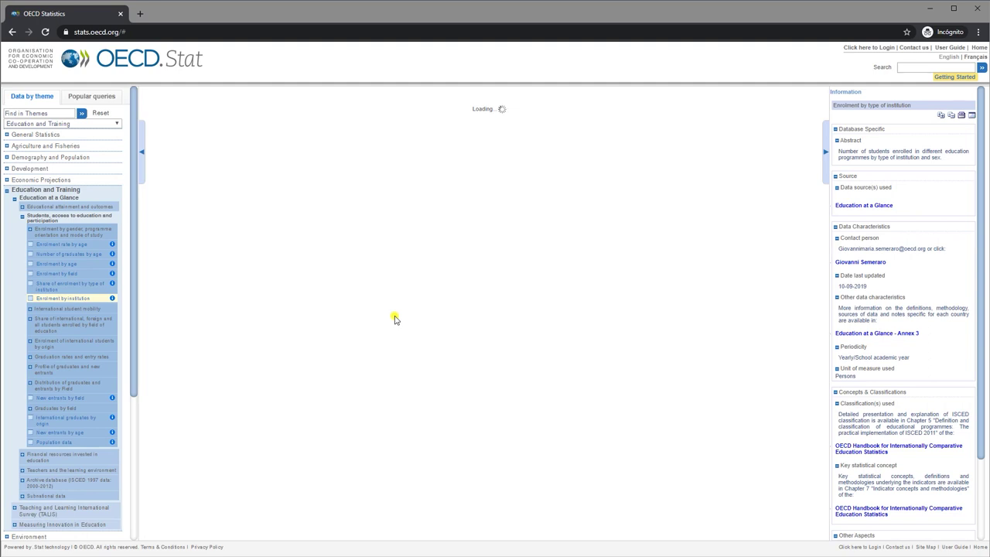
- Read through the Enrolment by type of institution dataset's information, including its periodicity, and hide that information
mouse_move(825, 83)
mouse_down()
mouse_move(826, 189)
mouse_move(980, 532)
mouse_up()
drag(983, 78, 982, 541)
drag(825, 83, 986, 91)
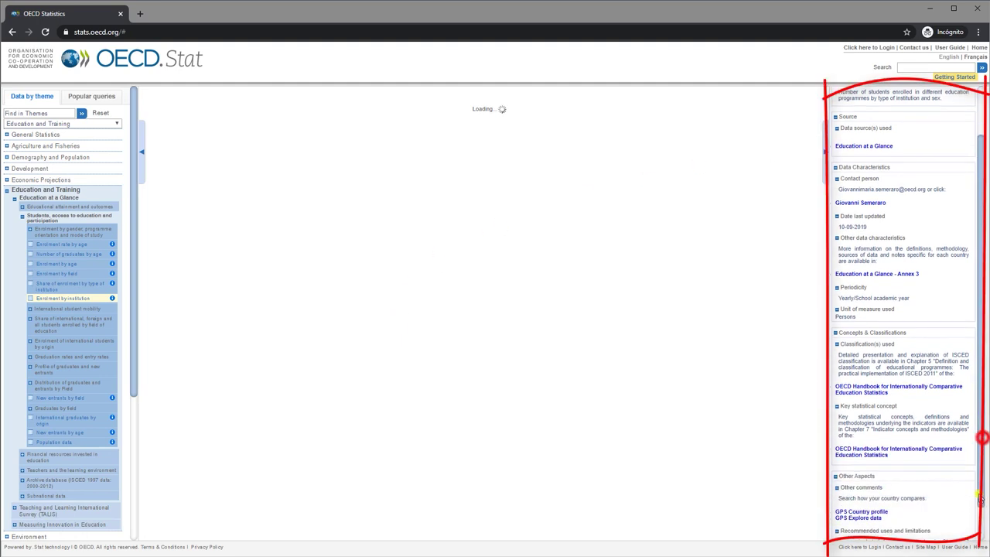
scroll(983, 442, down, 1)
scroll(983, 510, up, 1)
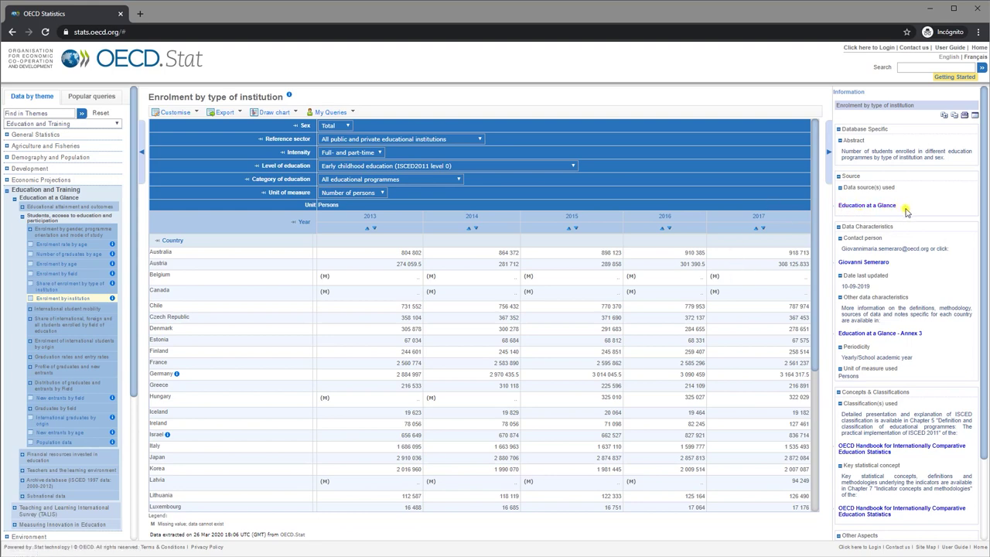
triple_click(873, 287)
click(831, 164)
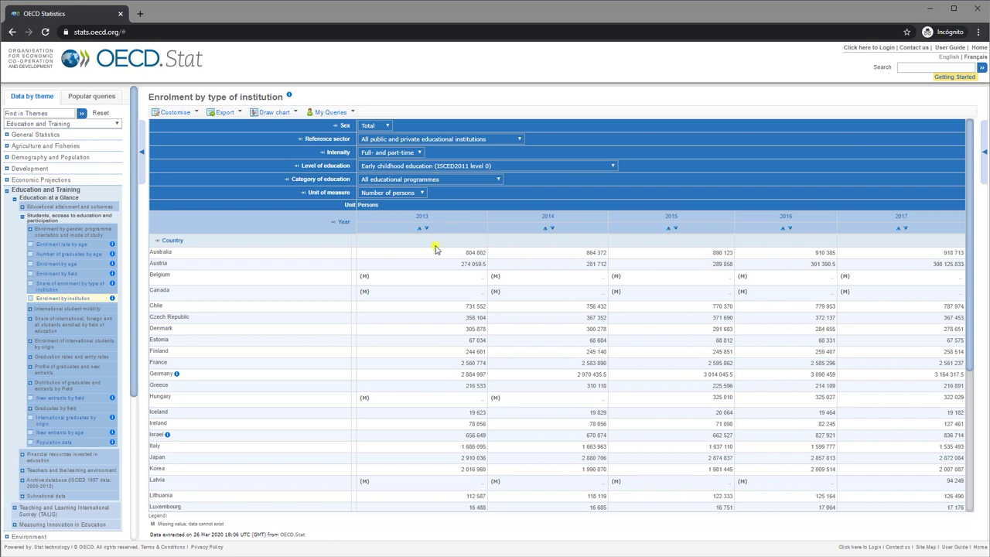
- Check the available options for the Reference sector, Intensity and Level of education filters without changing them
click(468, 139)
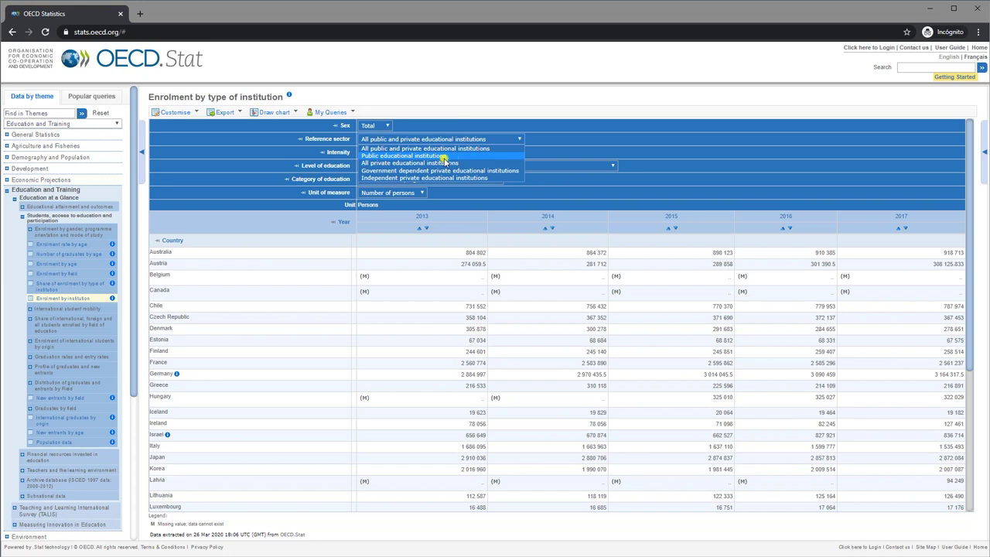
click(541, 108)
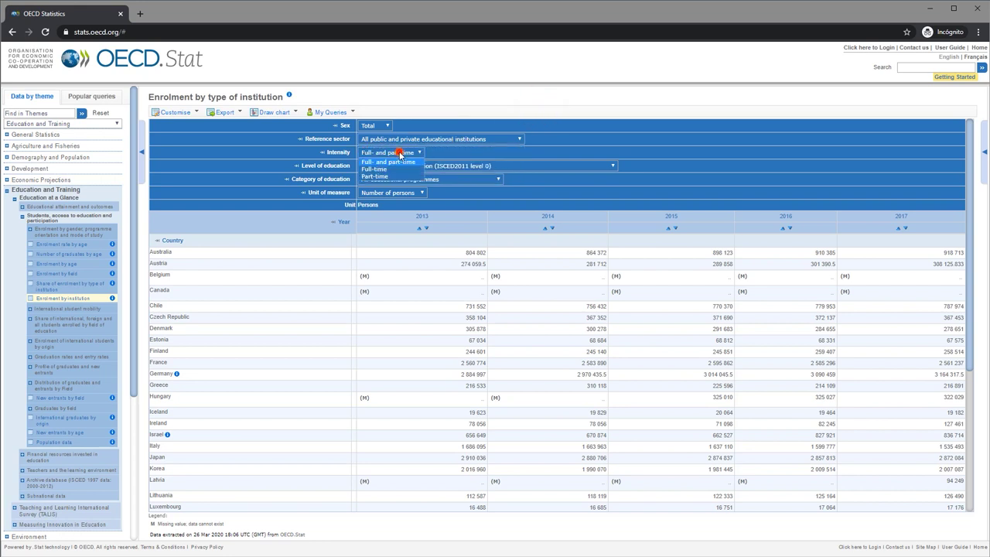
click(492, 166)
click(492, 169)
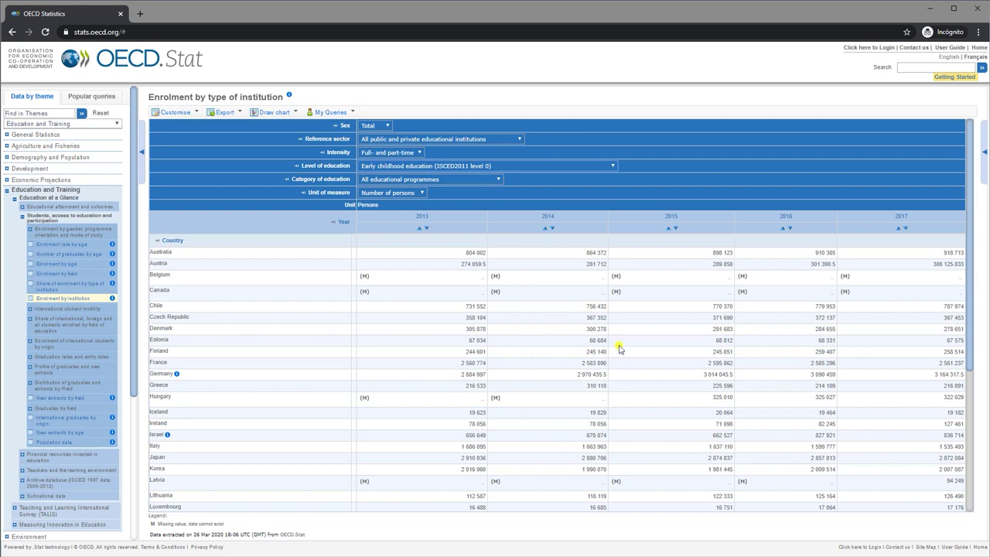
- Set the Category of education to Early childhood educational development and review the Reference sector options again
click(446, 183)
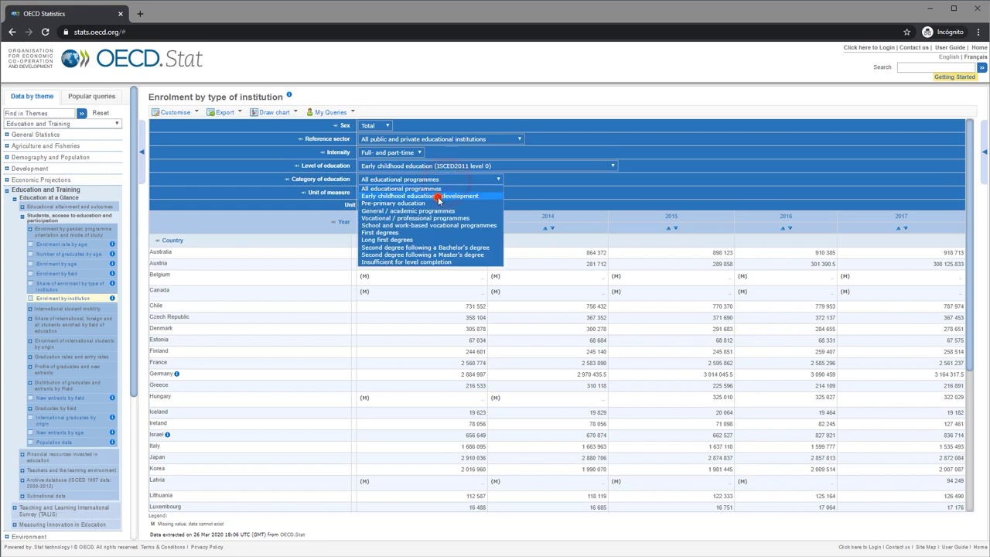
click(438, 197)
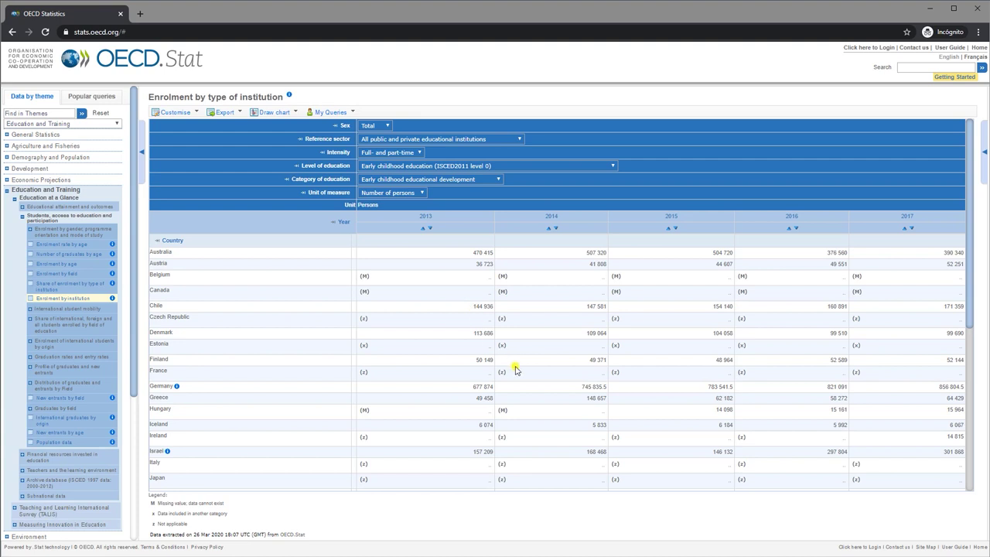
click(473, 140)
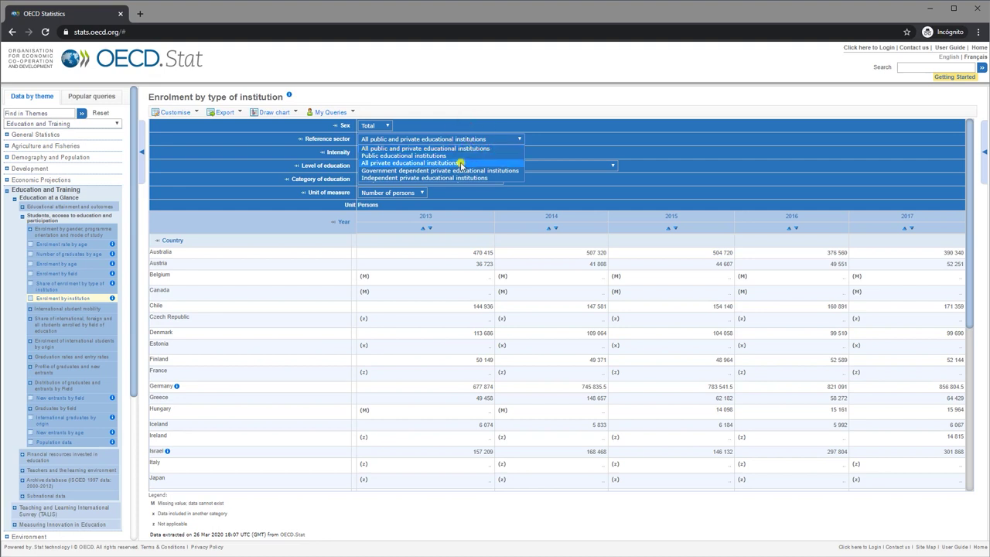
click(534, 120)
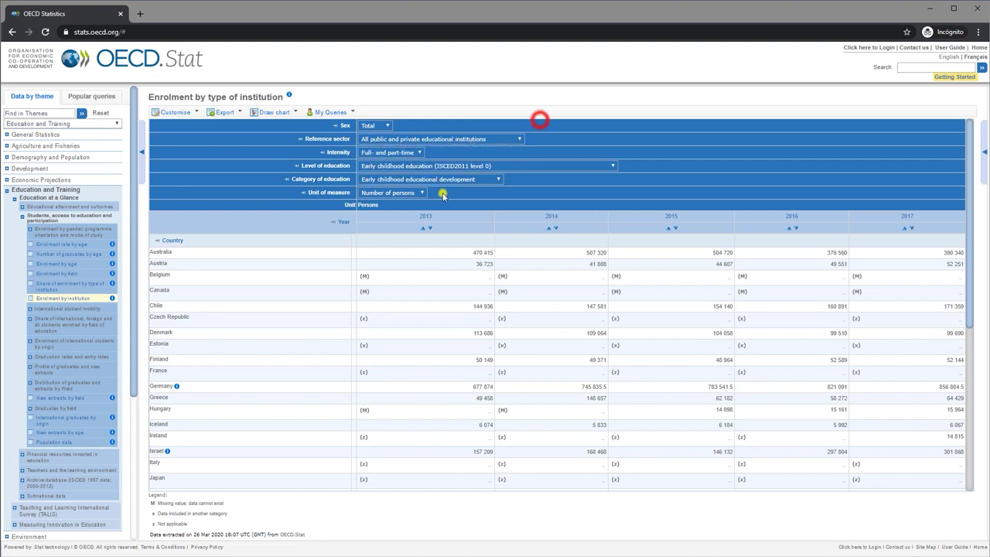
- Rearrange the table layout with Level of education as a page filter and Reference sector as a column under Year, and view the data
mouse_move(174, 114)
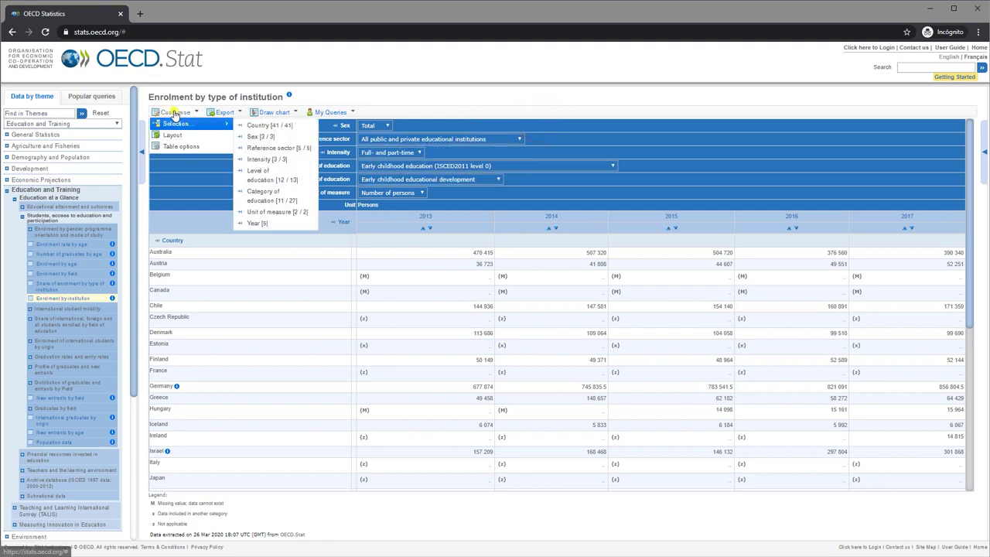
click(271, 126)
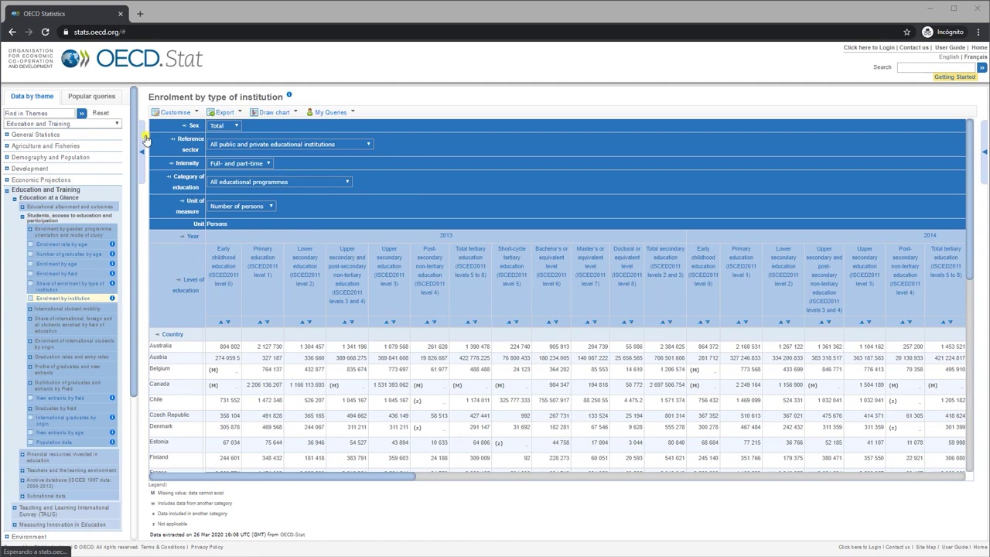
click(175, 112)
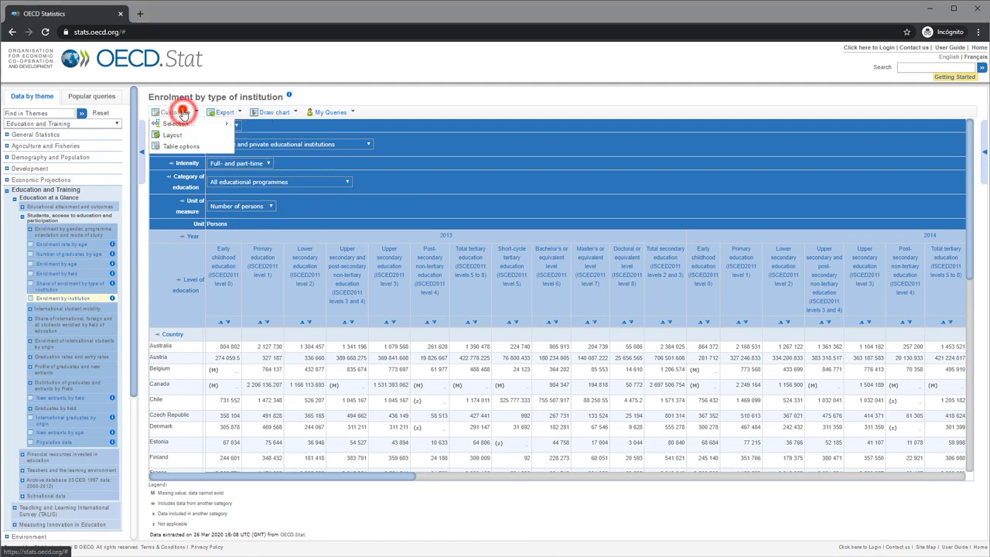
click(175, 135)
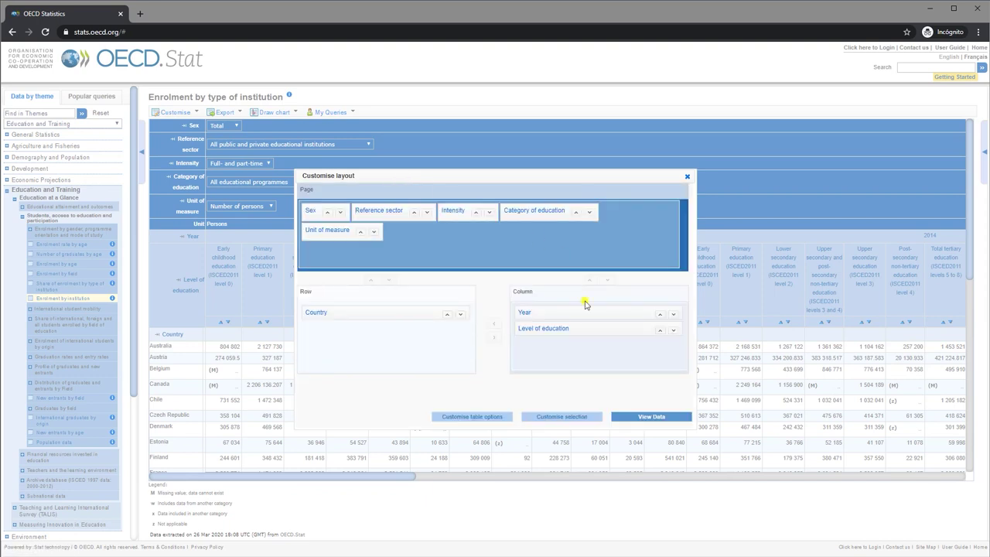
drag(543, 328, 452, 267)
mouse_move(546, 315)
mouse_down()
mouse_move(537, 254)
mouse_move(384, 212)
mouse_move(556, 336)
mouse_move(553, 325)
mouse_up()
drag(402, 233, 477, 256)
drag(406, 233, 533, 313)
click(651, 416)
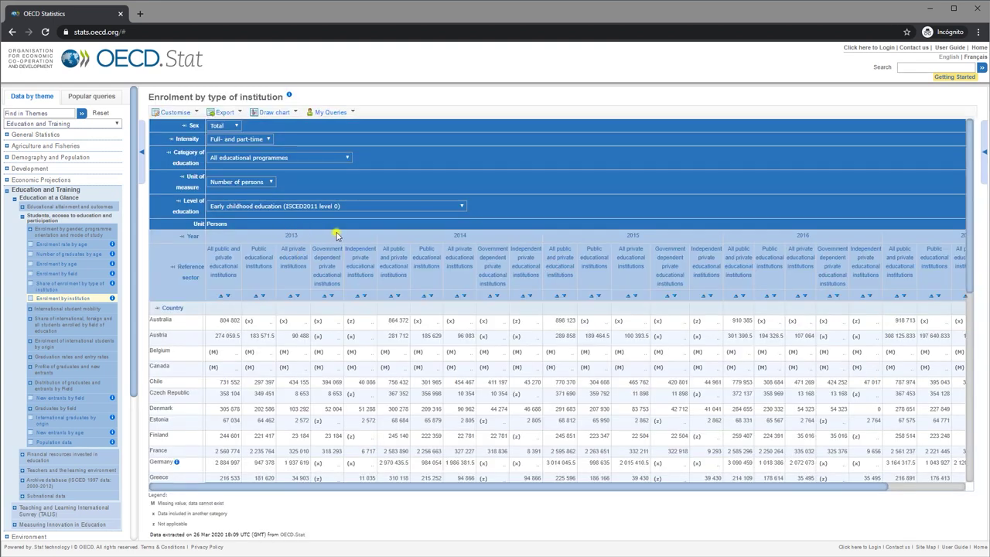
- Look across the rearranged enrolment table through the 2017 columns and check the customisation options
drag(827, 486, 970, 478)
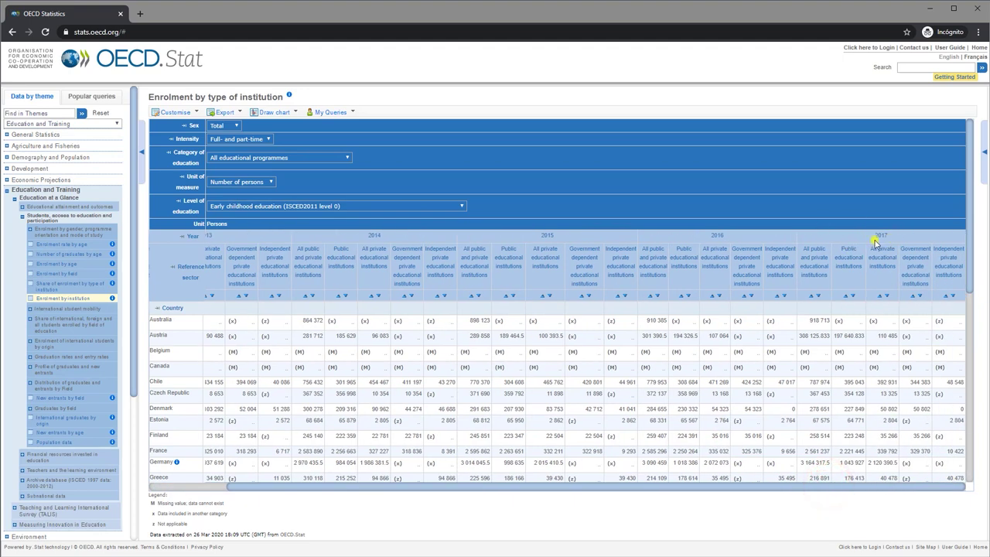
click(808, 376)
click(188, 113)
click(206, 28)
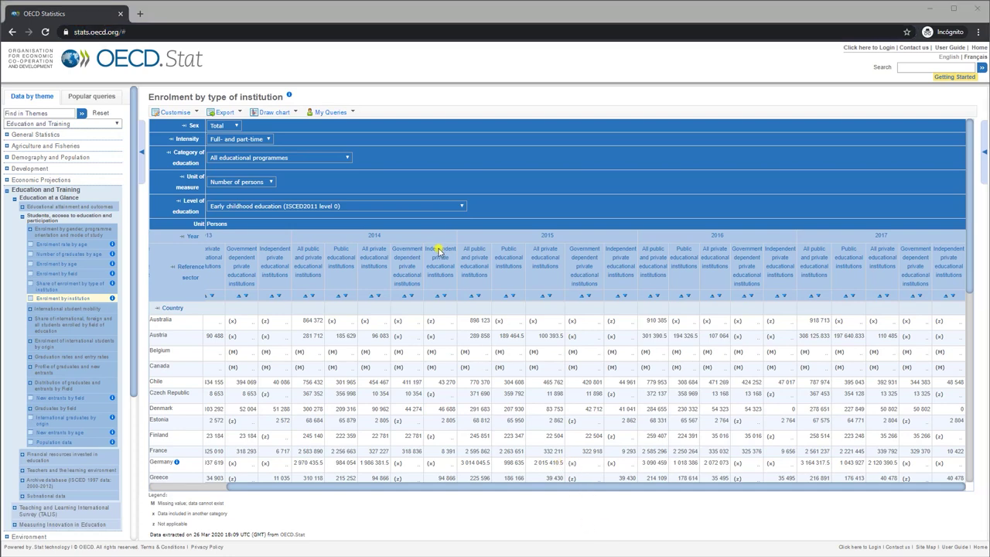
- Search Google for "compare yout country" in a new browser tab
click(144, 14)
text(compare yo)
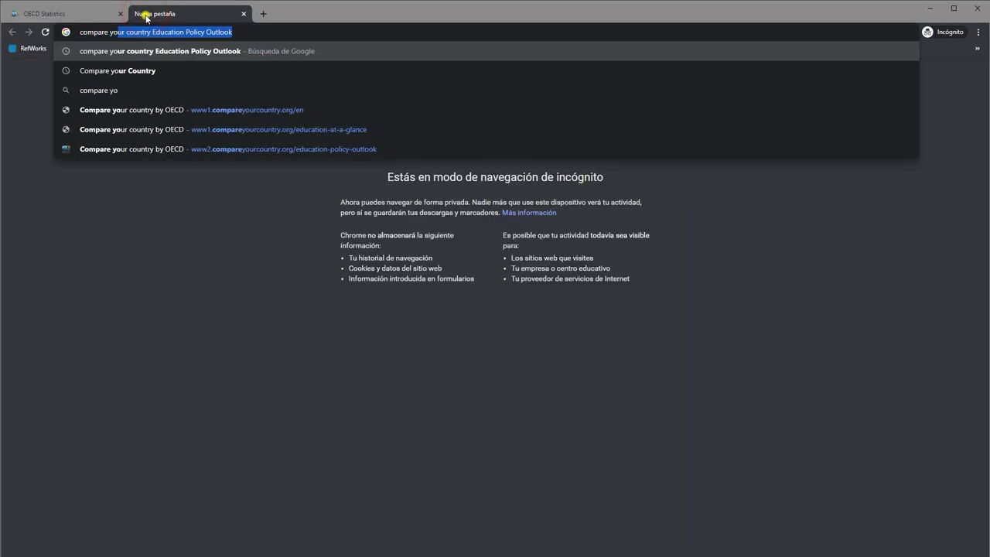
text(ut country)
key(Return)
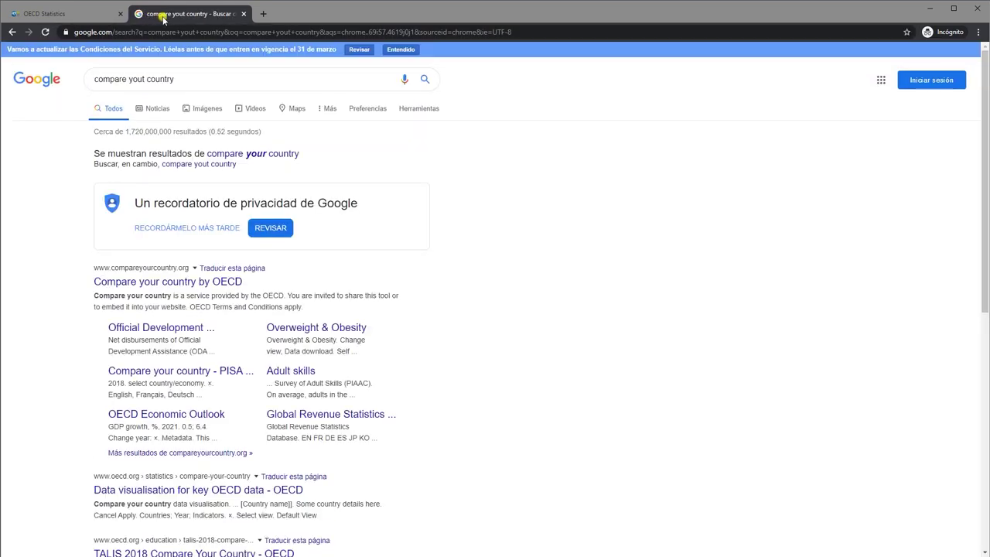
- Open the Compare your country by OECD site from the search results and go to its Education at a Glance 2019 dataset
click(203, 283)
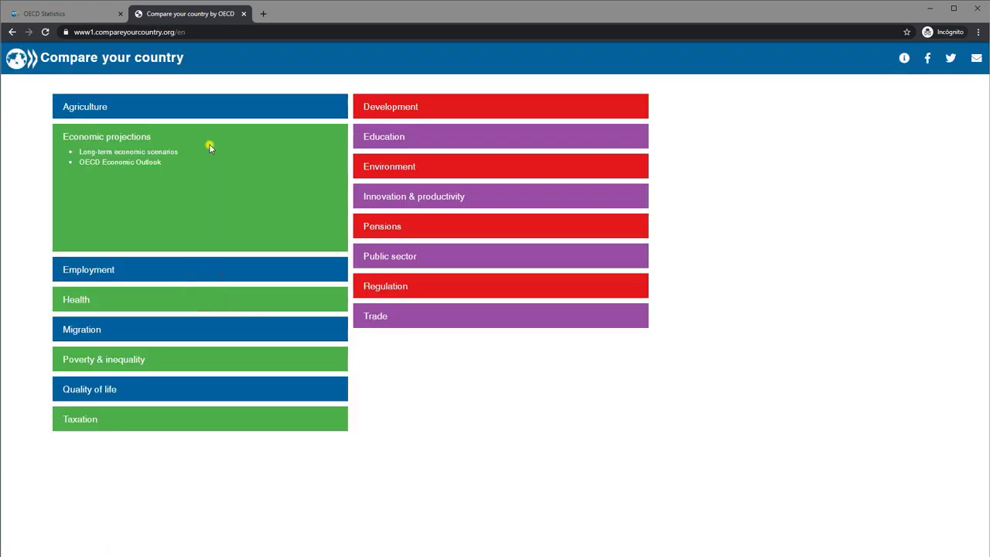
mouse_move(541, 124)
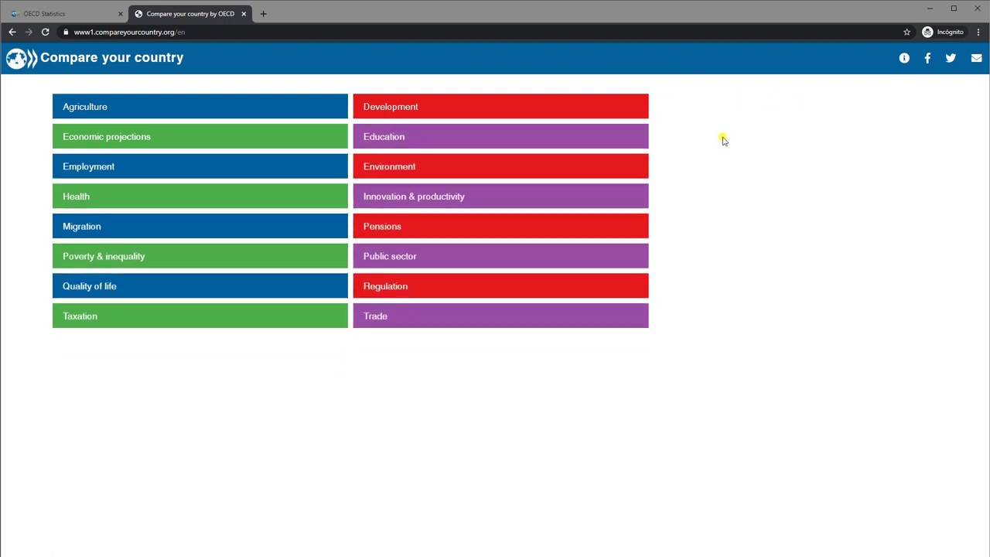
mouse_move(445, 140)
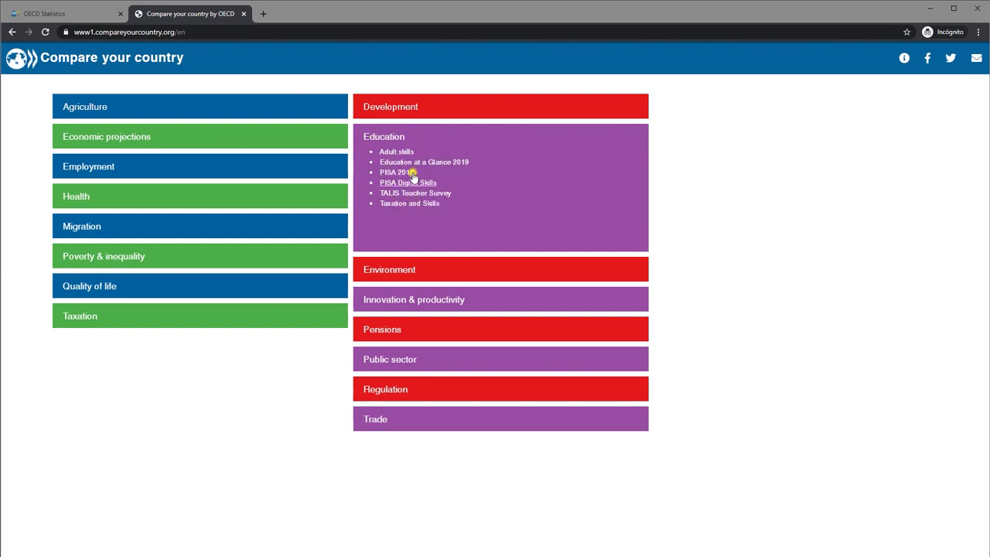
click(424, 164)
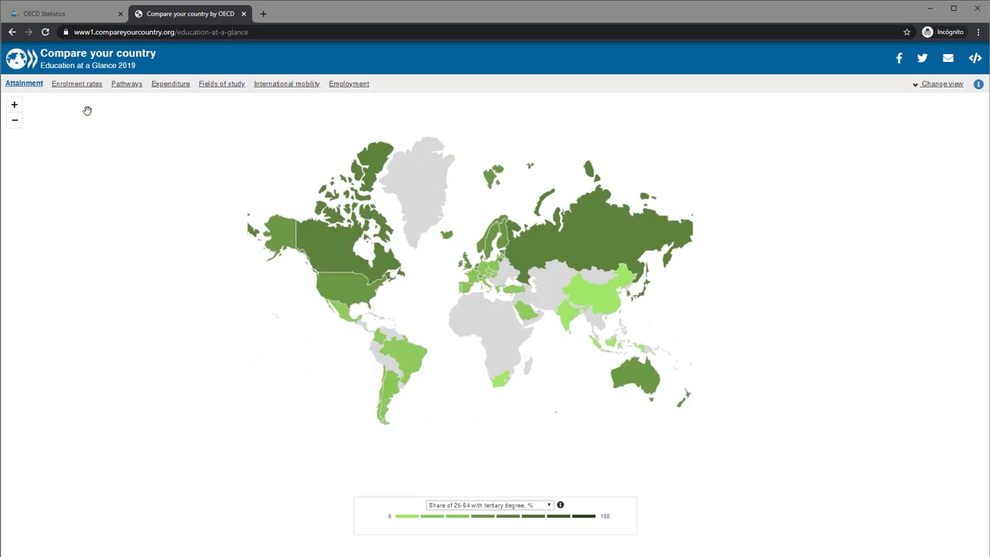
- Look through the Enrolment rates table of Education at a Glance 2019, from the leading countries to those further down
click(351, 278)
click(84, 91)
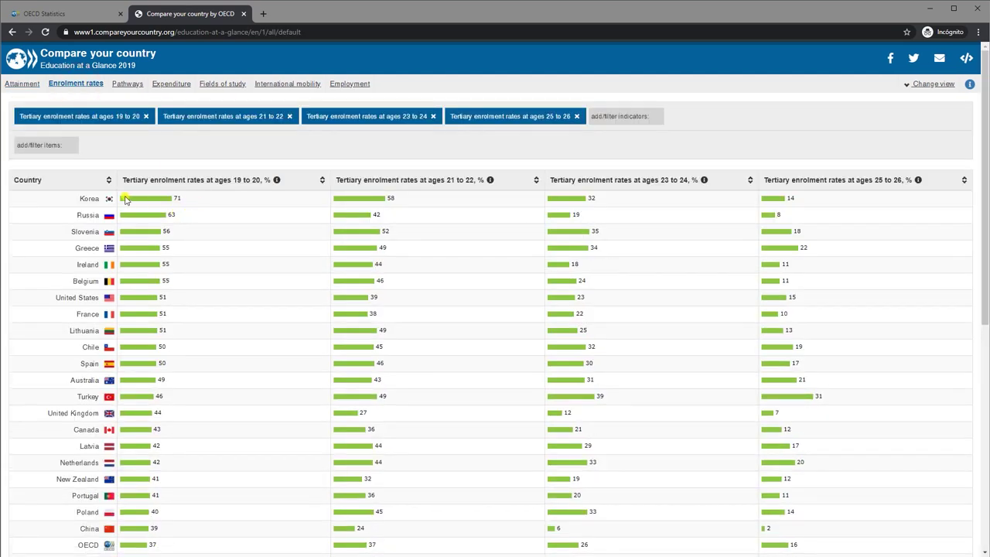
scroll(245, 232, down, 5)
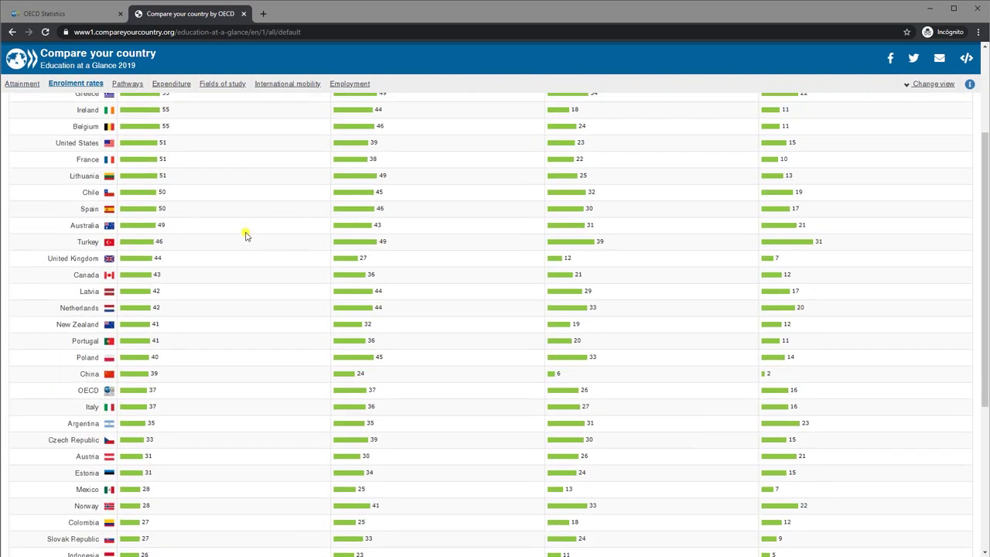
scroll(245, 232, up, 6)
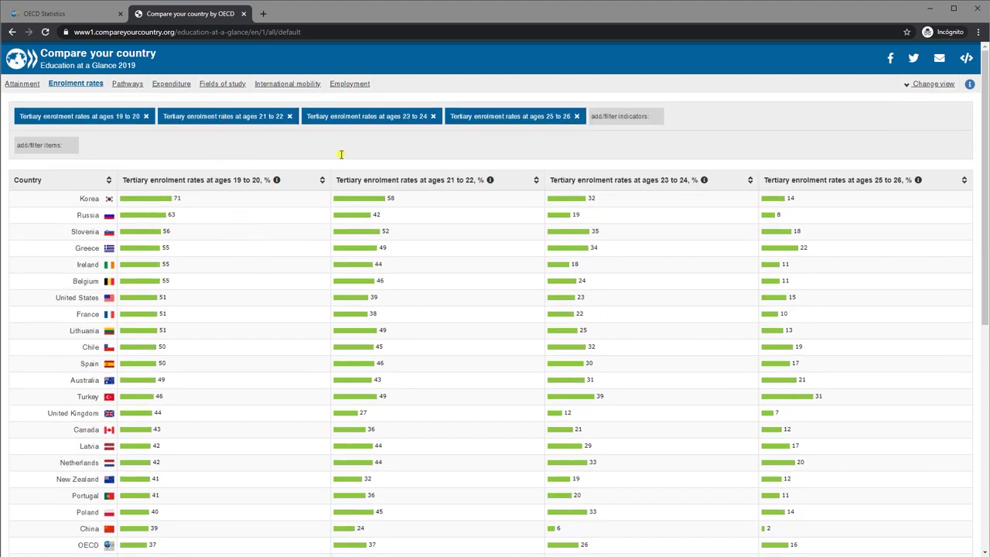
scroll(301, 204, down, 4)
scroll(298, 210, up, 4)
- Replace the tertiary enrolment indicator for ages 21 to 22 with the one for ages 27 to 28
click(290, 117)
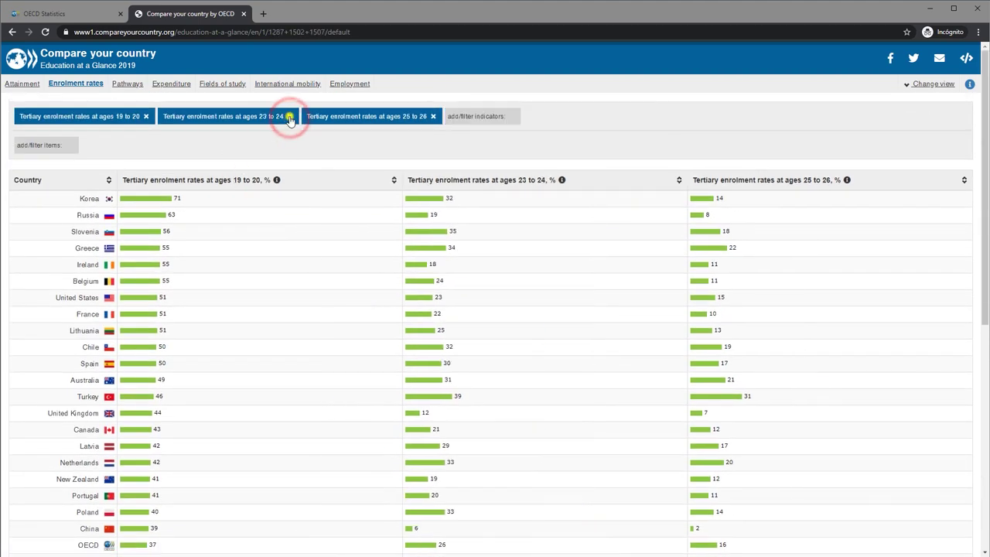
click(461, 117)
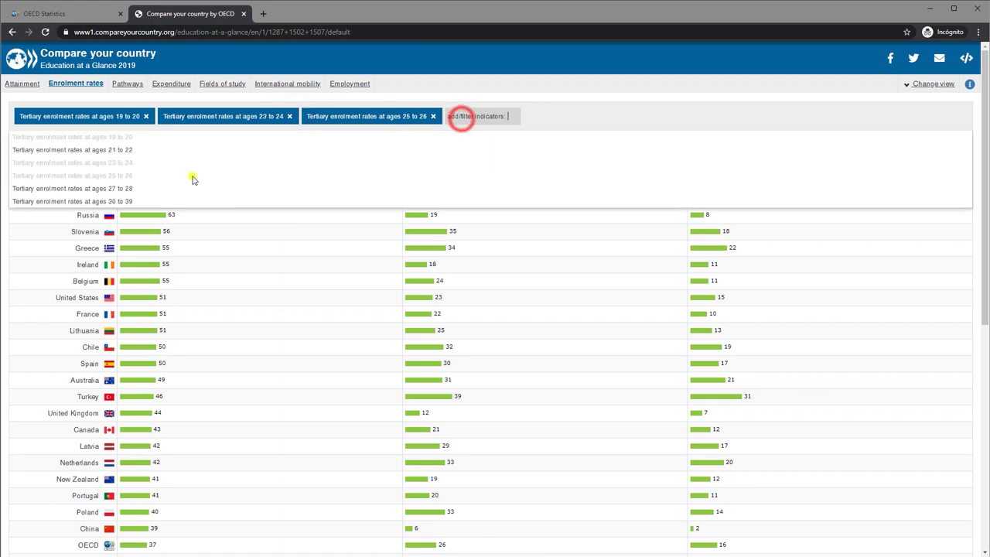
click(174, 188)
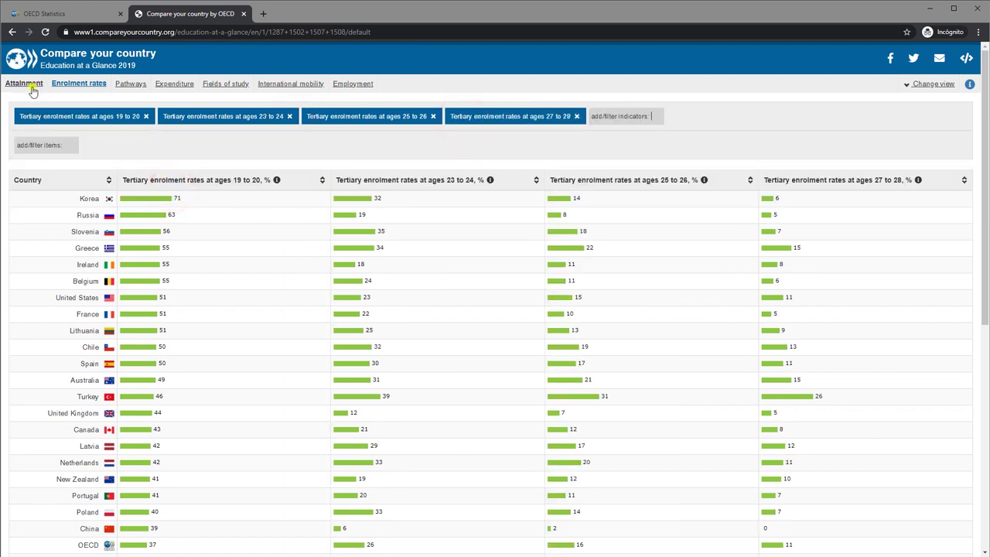
- View the Expenditure map and examine the detailed expenditure indicators for Spain and Russia
click(175, 85)
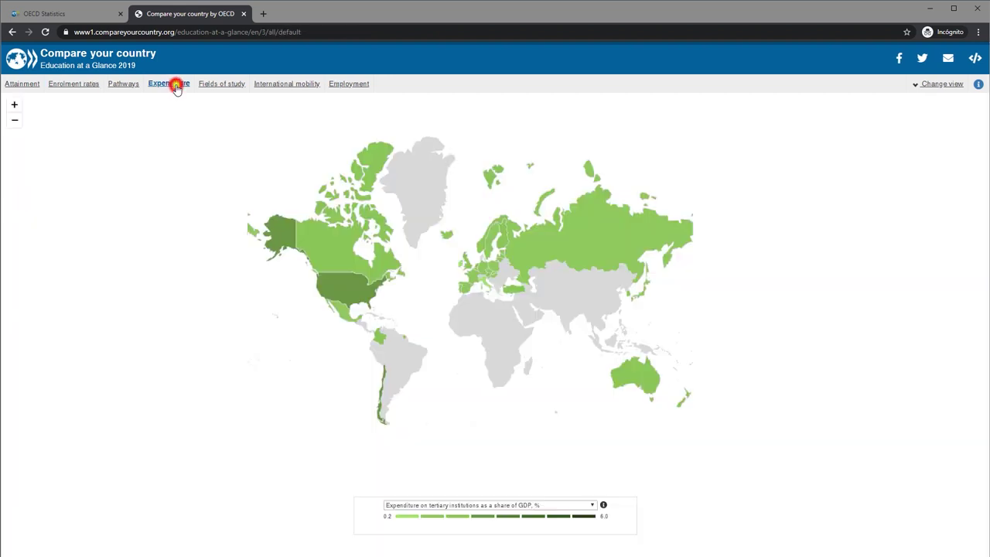
click(465, 283)
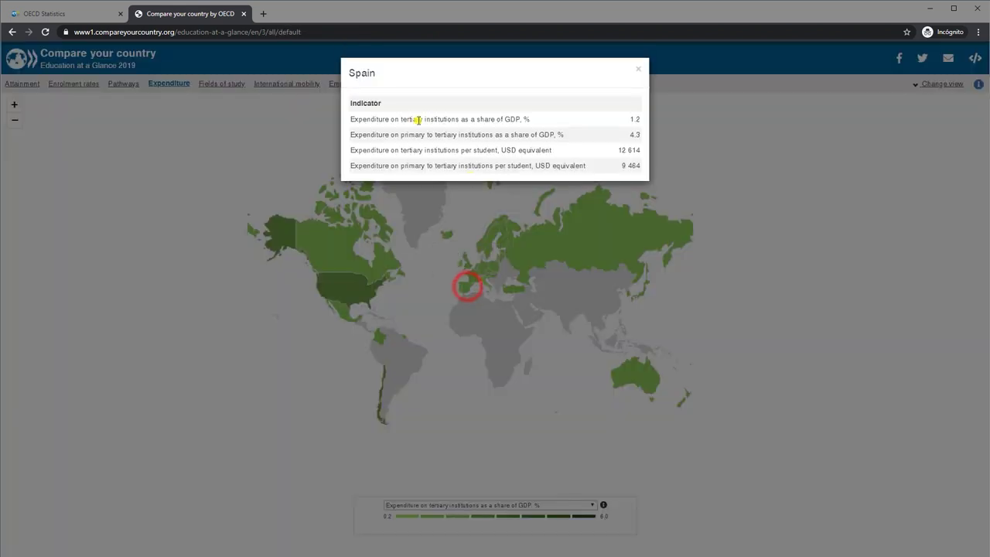
drag(379, 119, 592, 125)
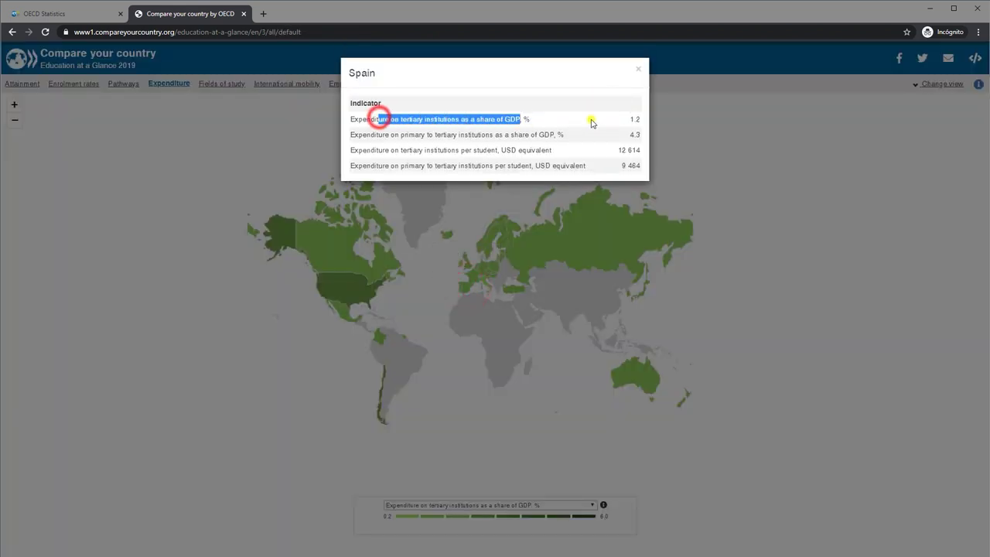
click(638, 69)
click(575, 238)
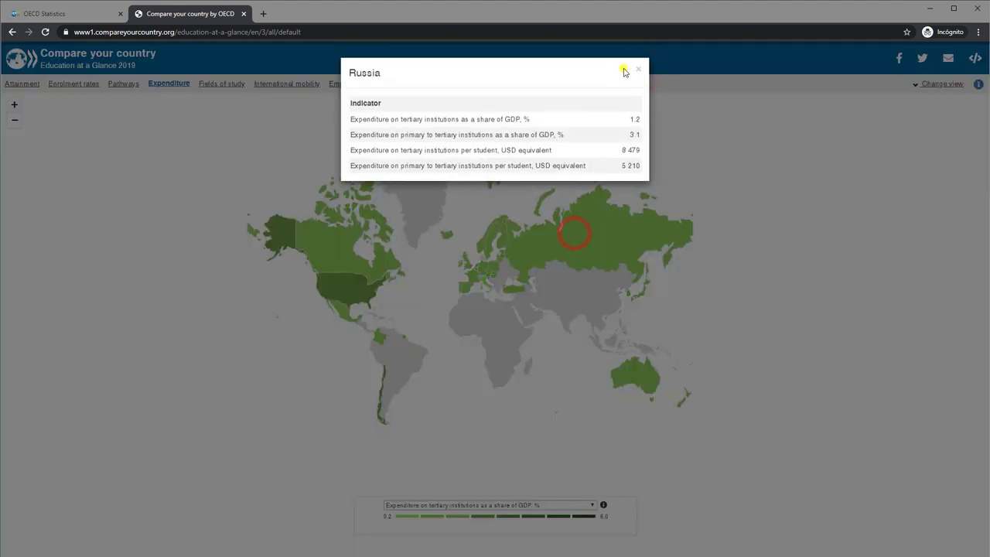
click(633, 69)
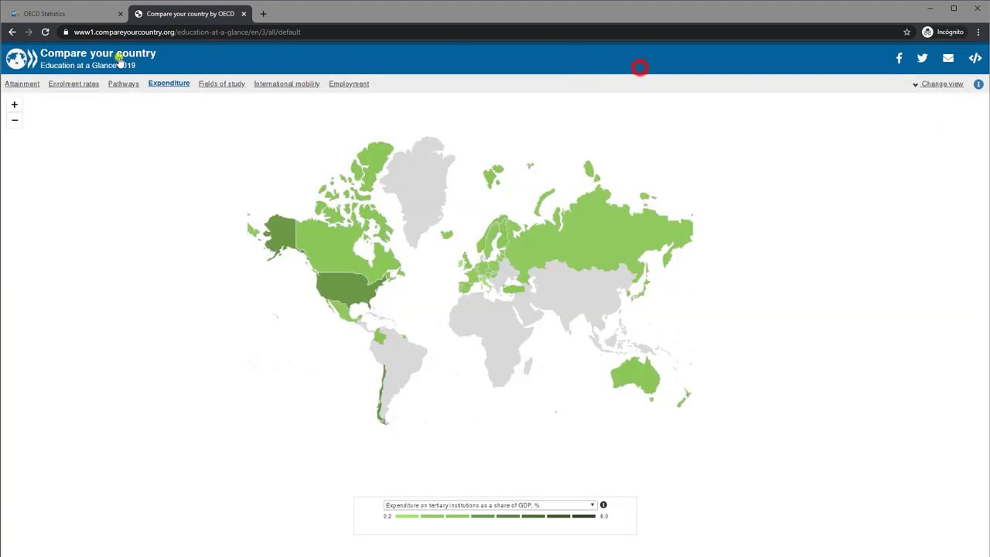
- Return to the Compare your country topic list and open PISA 2018 under Education
click(80, 60)
mouse_move(542, 154)
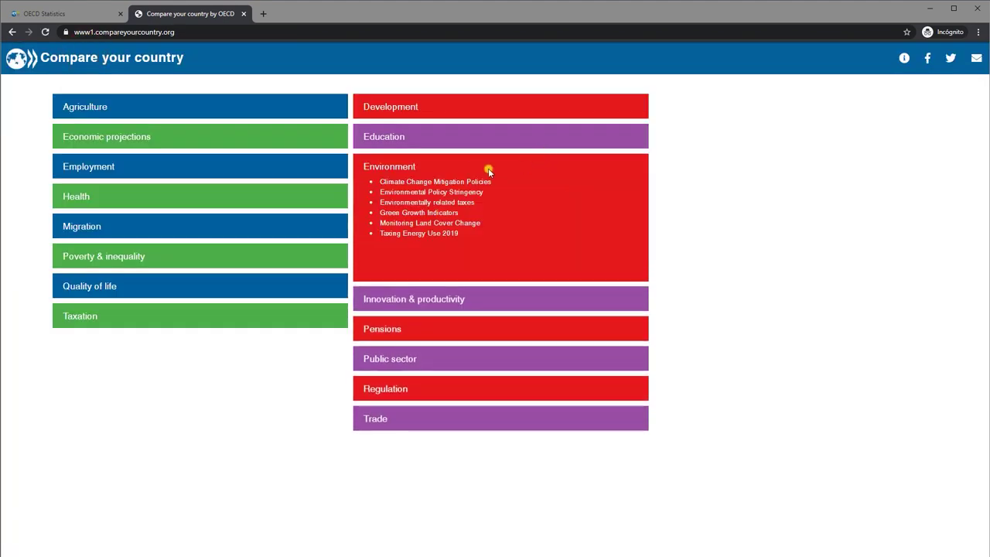
mouse_move(402, 130)
click(405, 171)
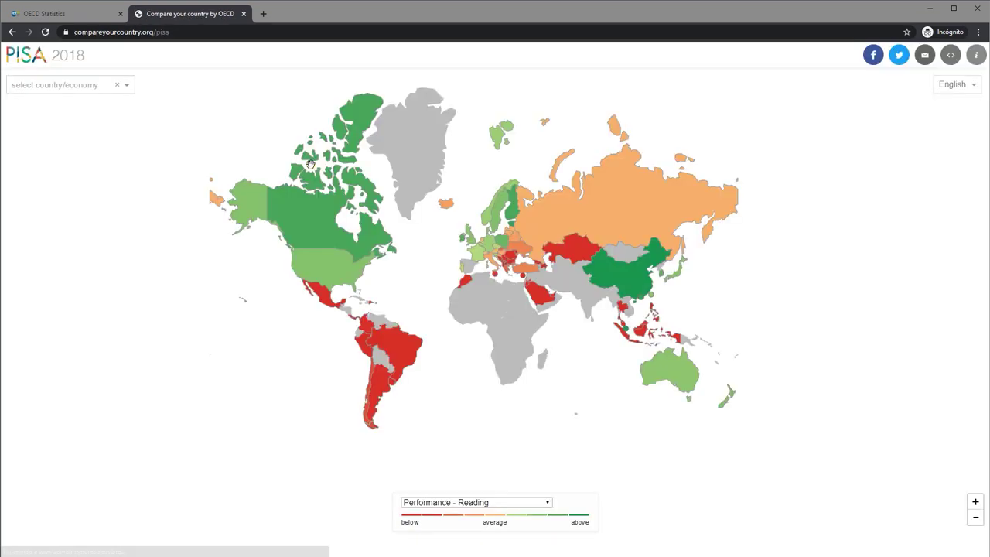
- Open France's country page from the PISA 2018 map and look through its performance and equity indicators and trends
mouse_move(469, 270)
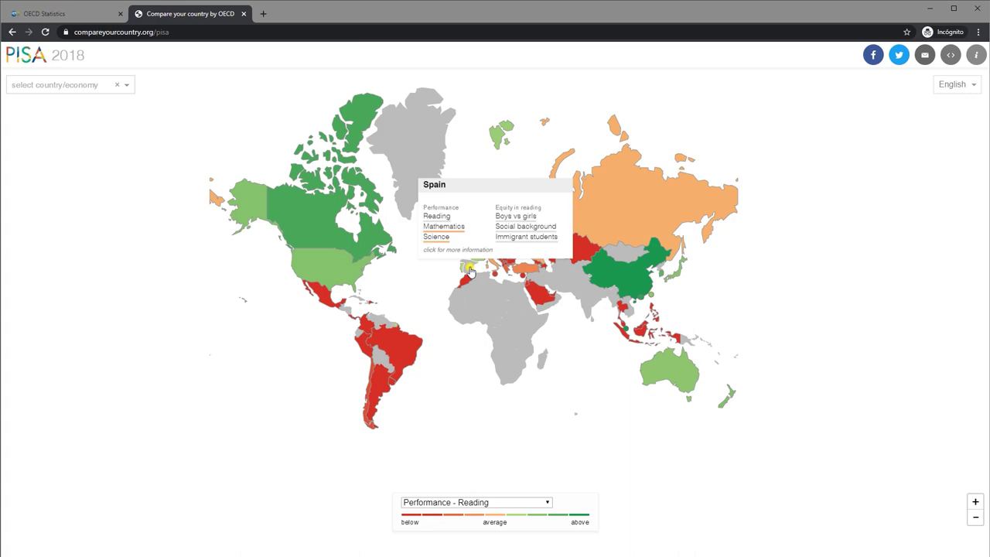
click(479, 254)
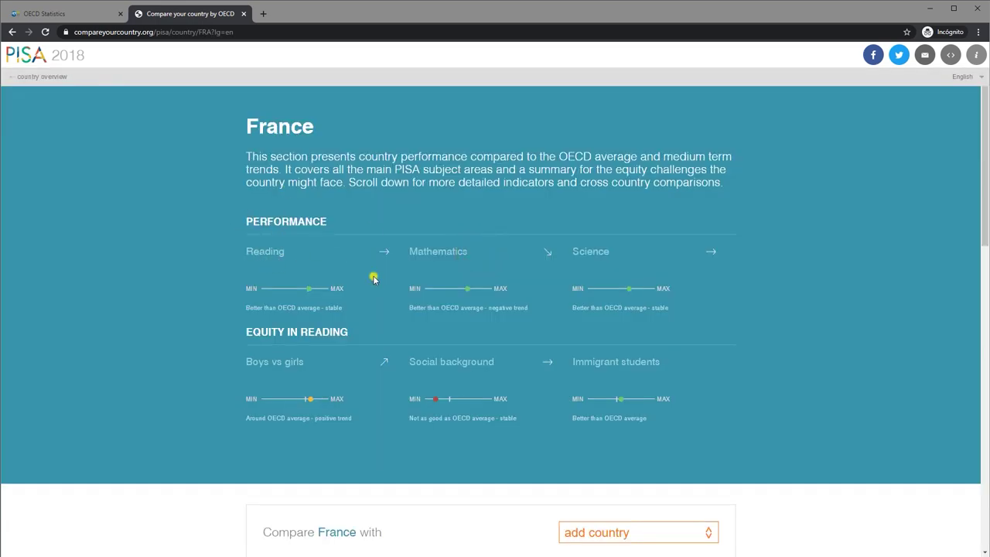
scroll(408, 292, down, 3)
scroll(379, 209, down, 4)
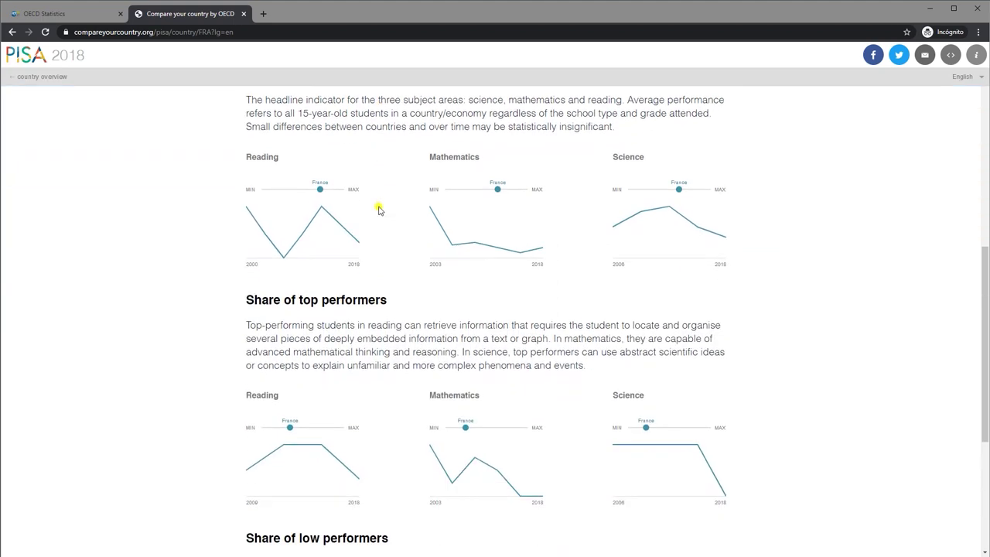
scroll(408, 192, down, 3)
scroll(408, 192, up, 8)
scroll(409, 196, up, 2)
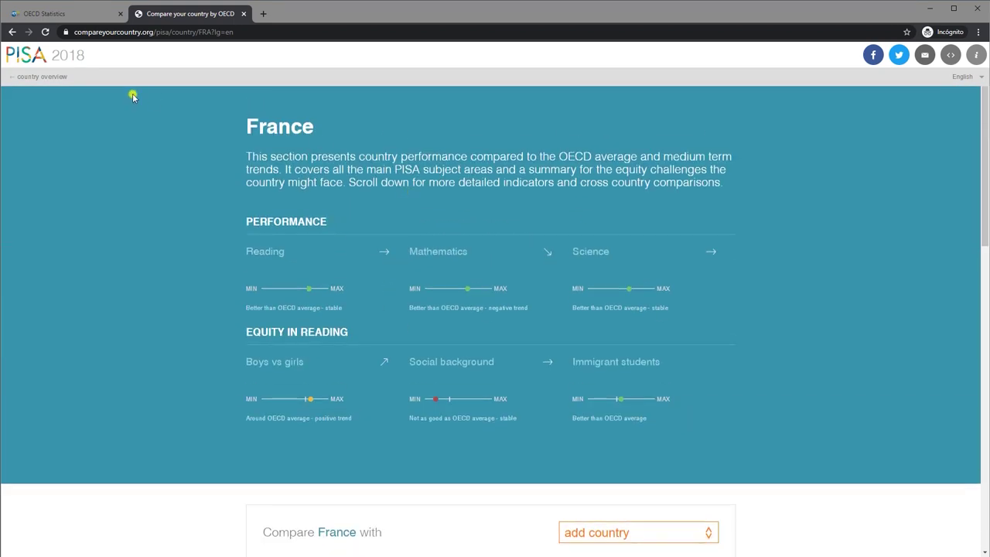
- Leave France's PISA page and go back to the Compare your country home page by removing the pisa path from the address
click(37, 76)
drag(155, 31, 222, 38)
key(Return)
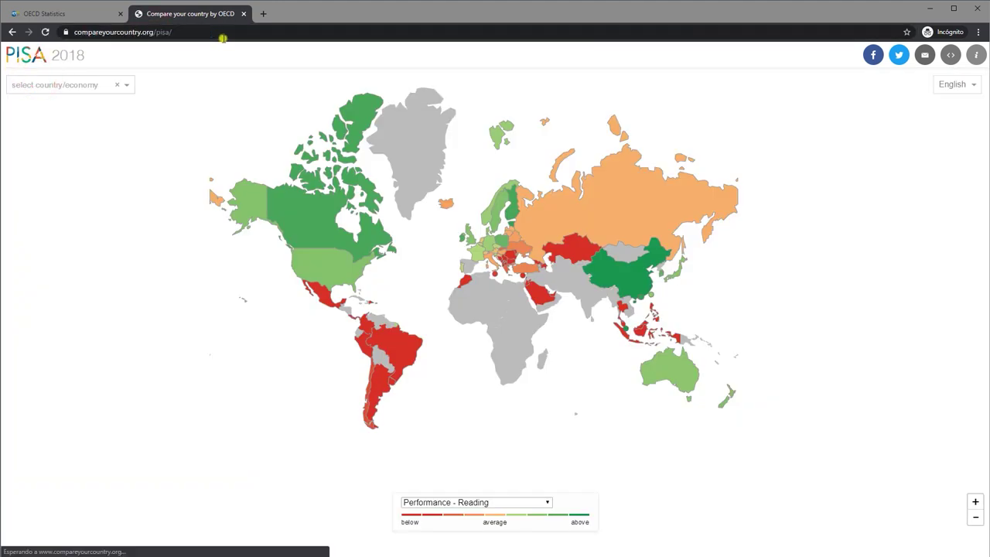
drag(159, 32, 209, 34)
key(BackSpace)
key(Return)
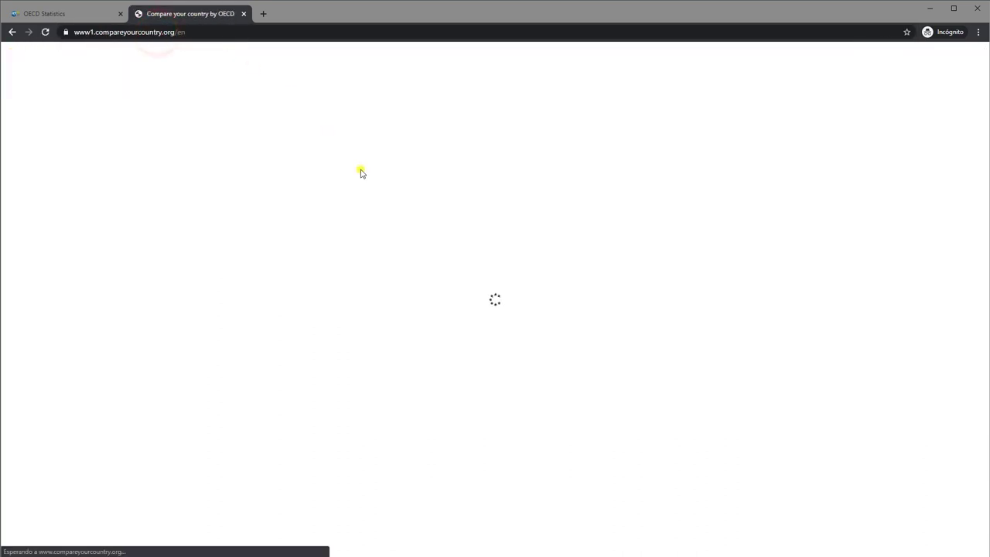
- Open PISA Digital Skills under Education and view the Computers at school, Digital reading and Internet use outside of school tables
mouse_move(433, 136)
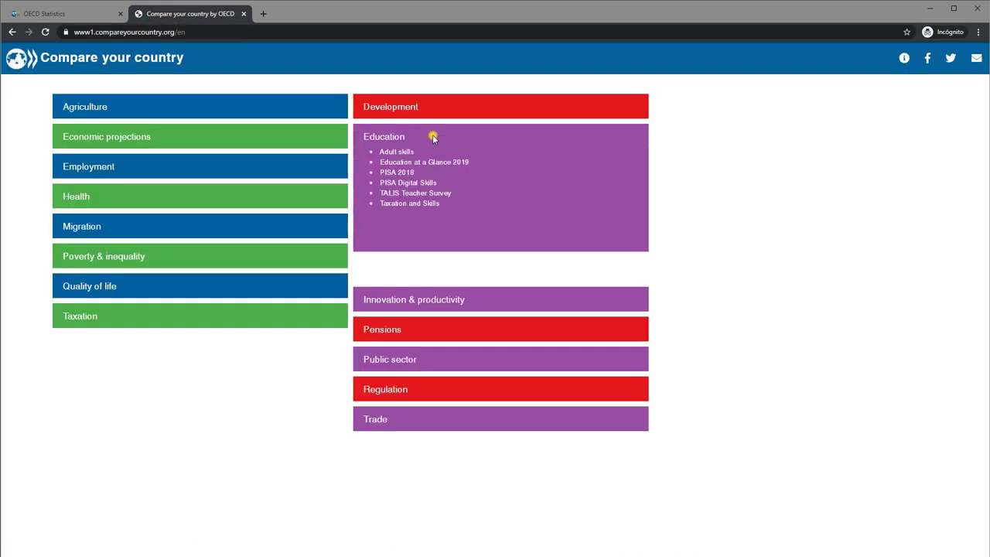
click(426, 185)
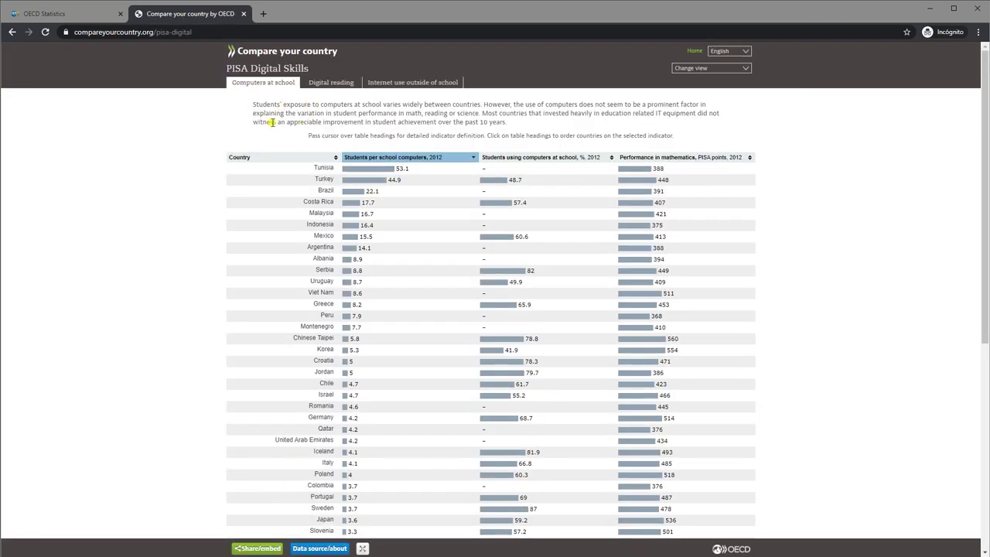
click(331, 82)
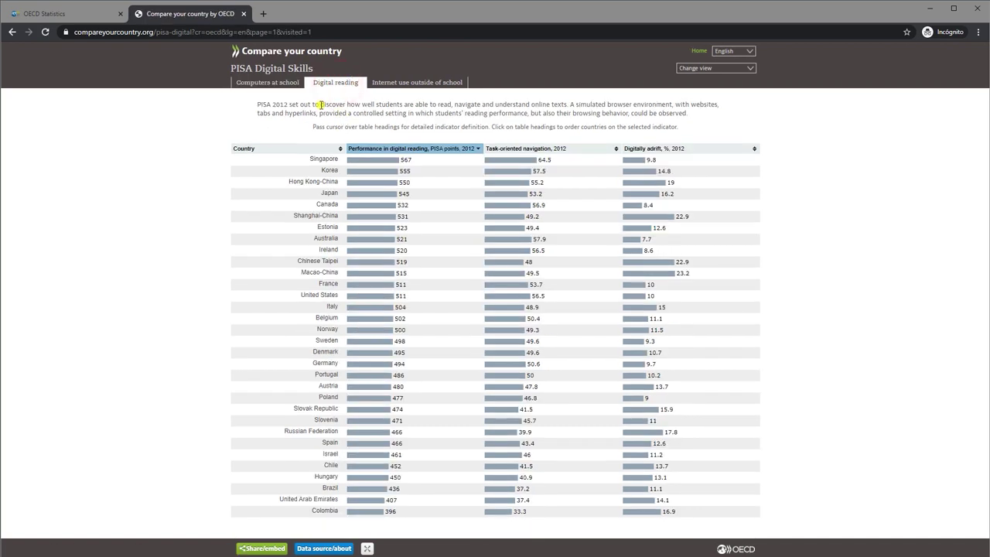
click(408, 83)
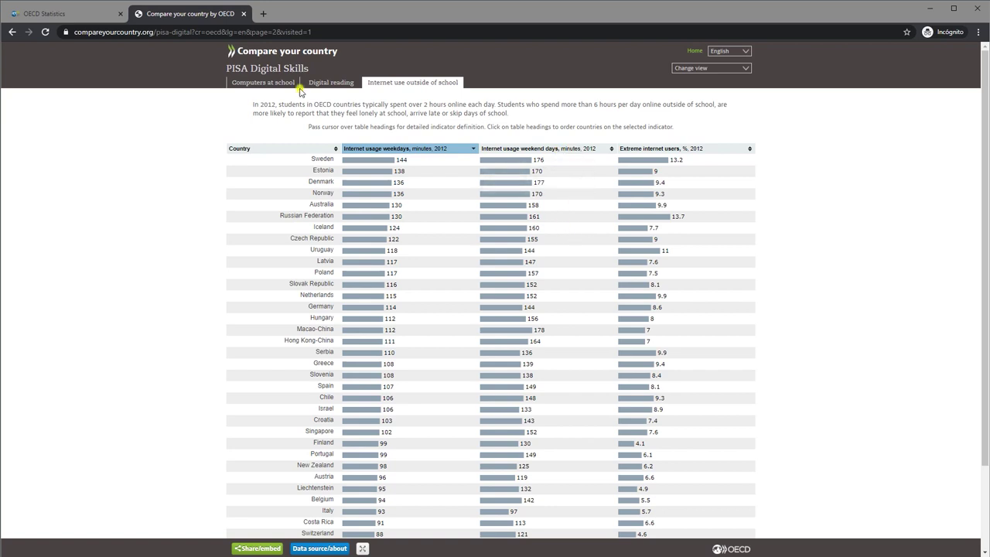
- Close the Compare your country site and open the OECD iLibrary through Publications on the OECD home page
click(297, 51)
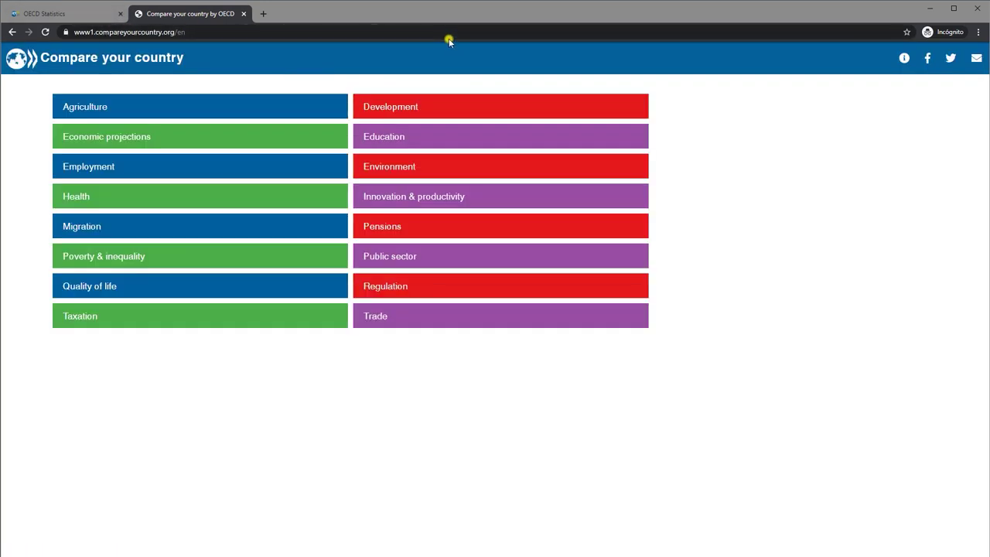
click(244, 15)
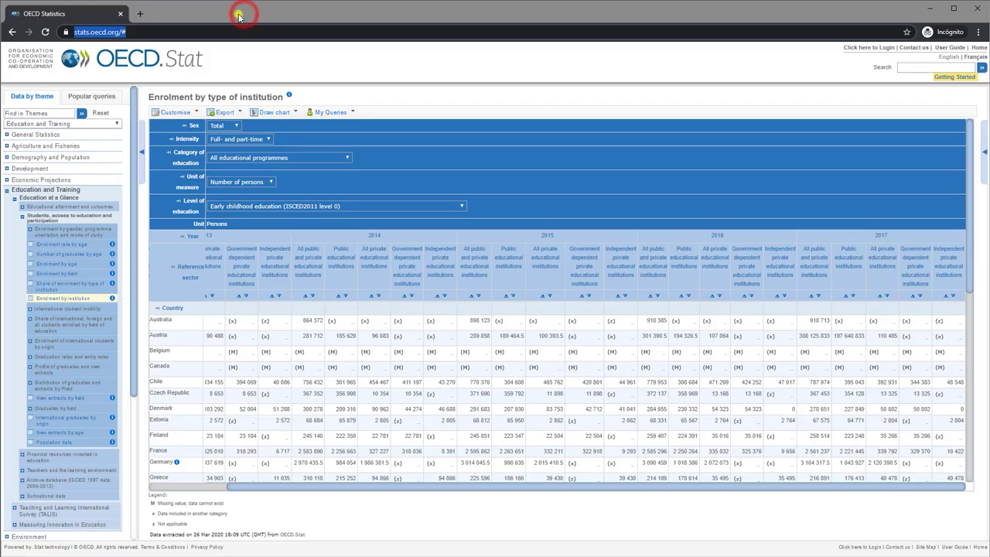
click(123, 60)
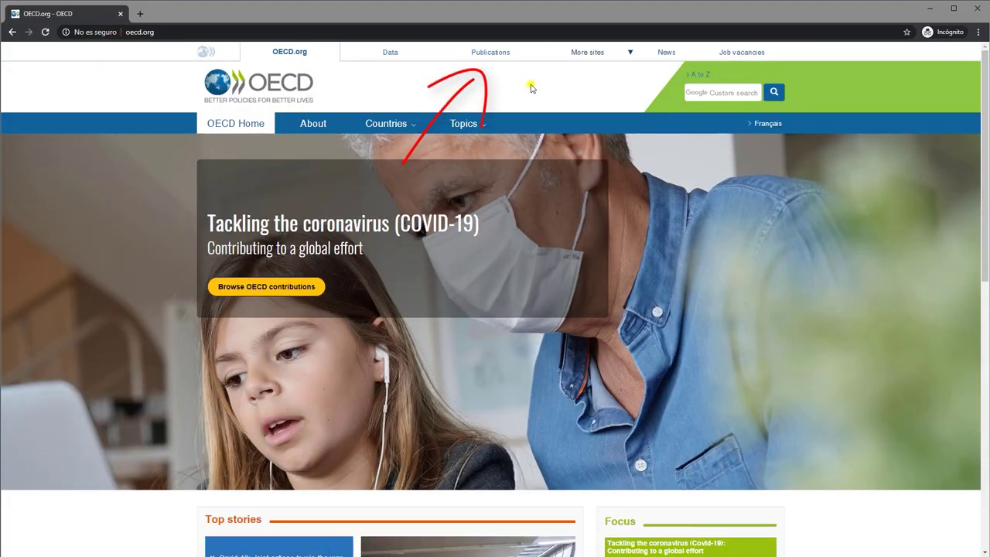
click(483, 52)
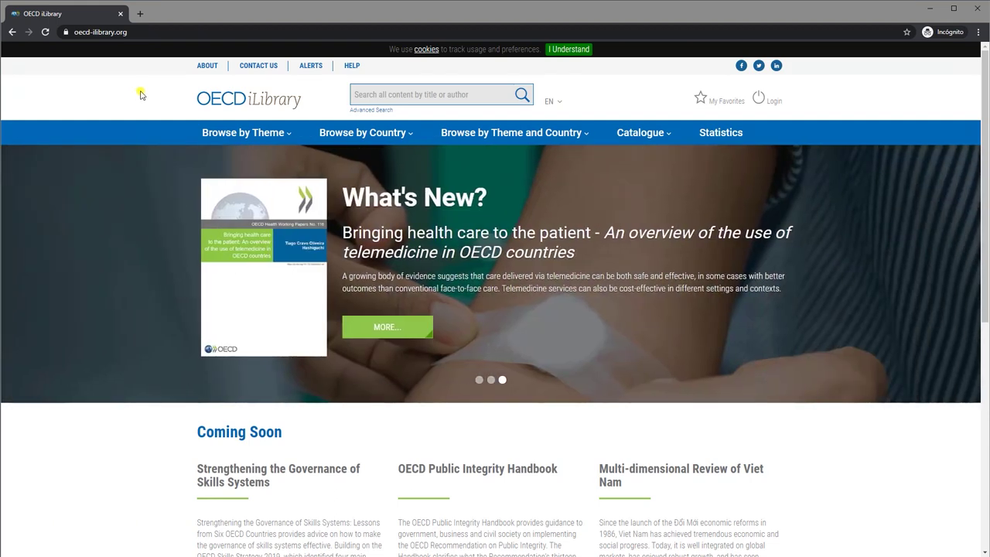
- Browse the iLibrary by the Education theme and look through its latest books, papers and statistics
click(272, 133)
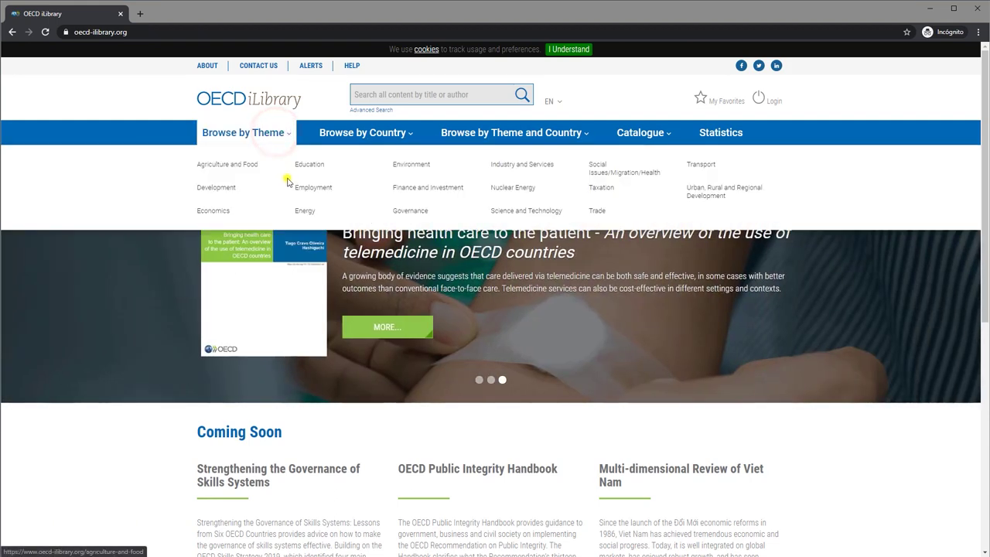
click(309, 164)
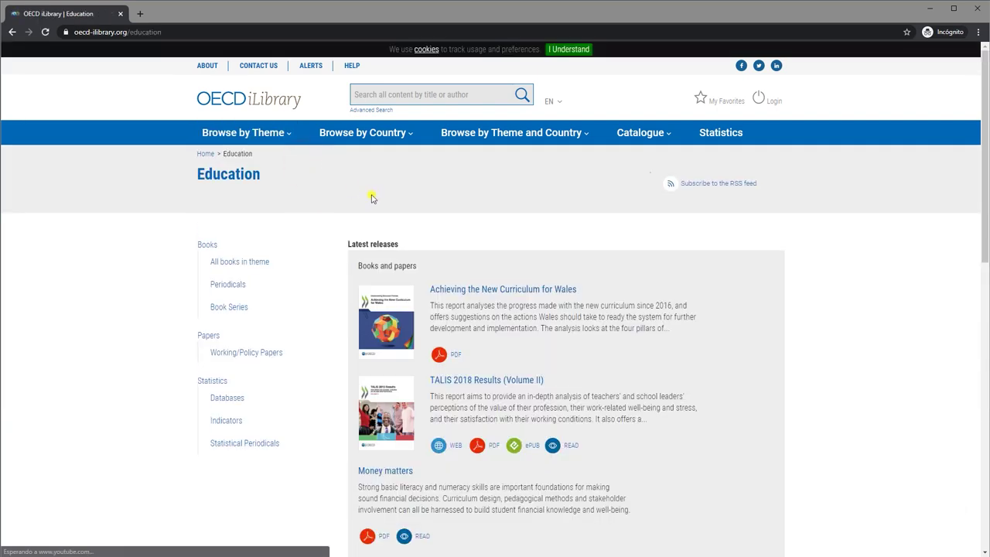
scroll(335, 226, down, 1)
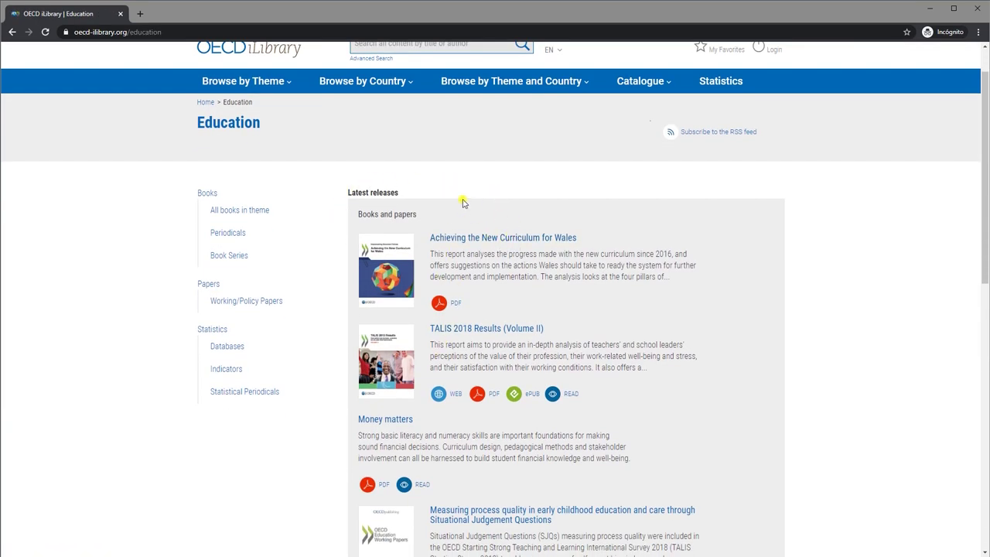
scroll(463, 203, down, 5)
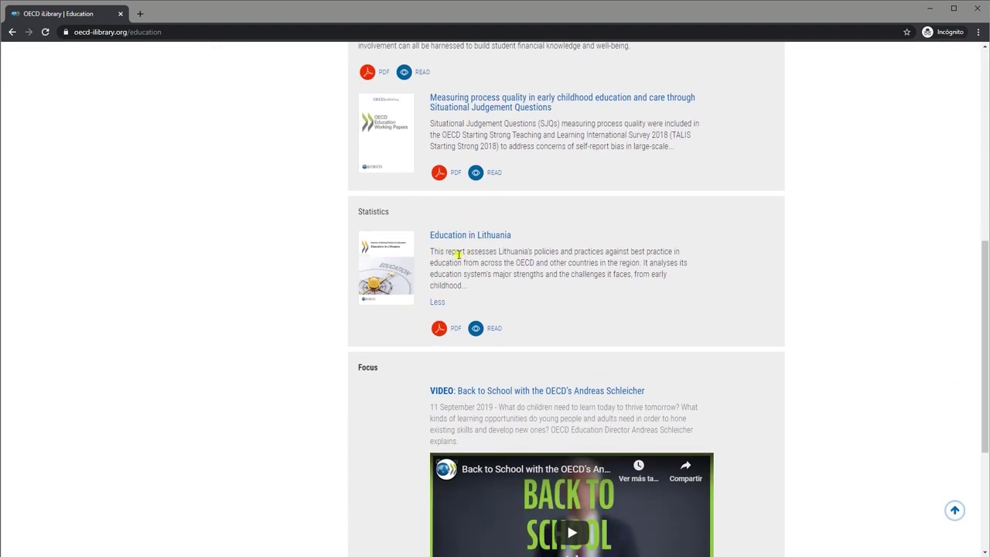
- Expand the Book Series under the Education theme and open the PISA series
scroll(403, 257, down, 3)
scroll(411, 239, up, 9)
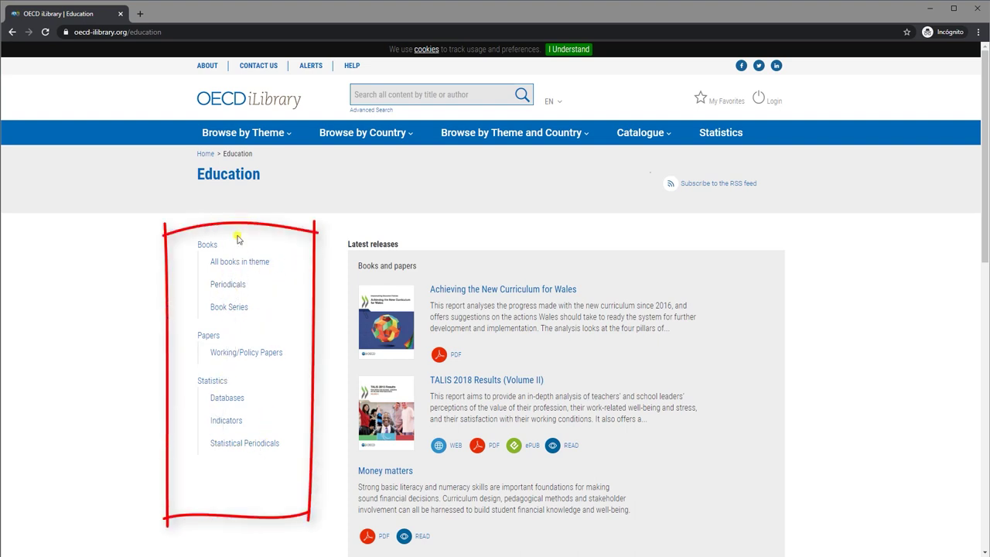
click(229, 308)
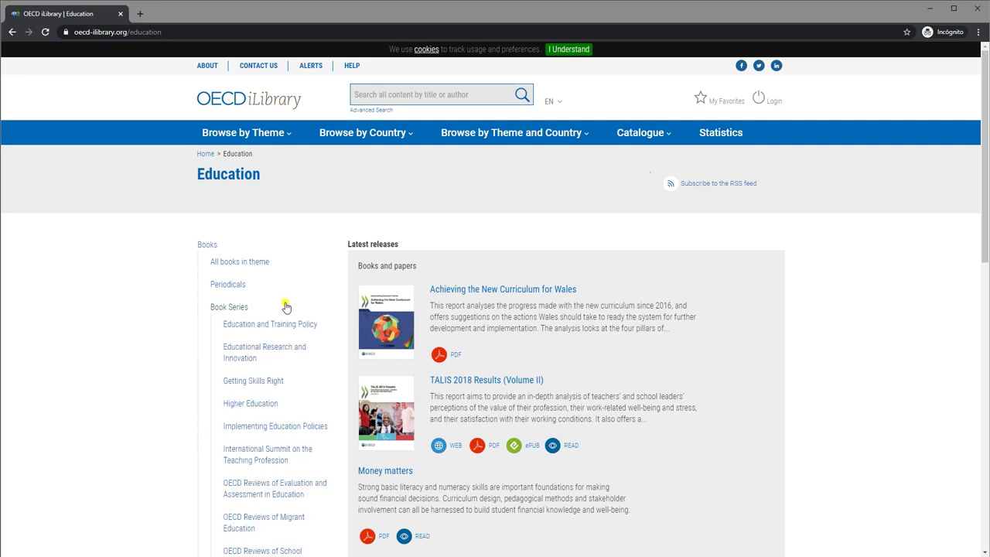
scroll(288, 311, down, 1)
scroll(255, 357, down, 2)
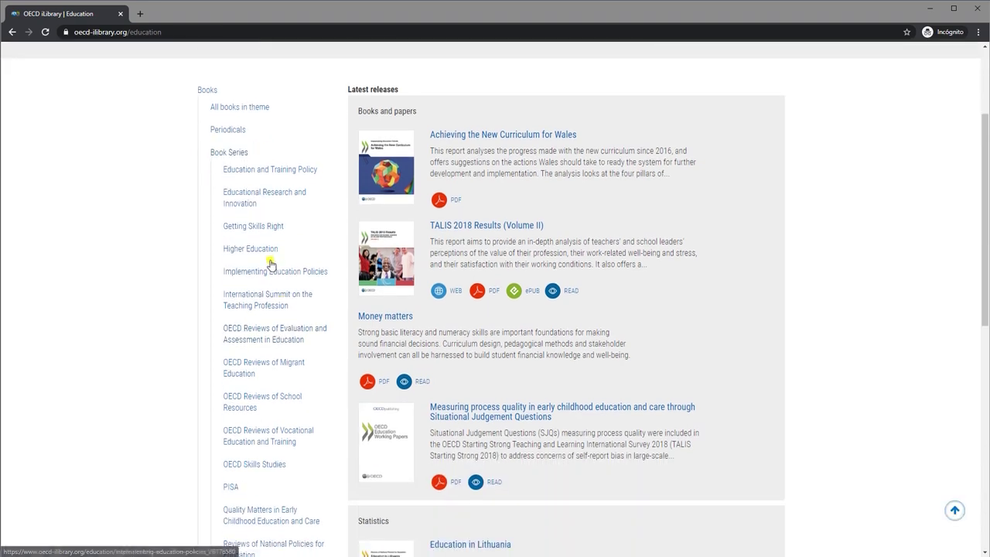
scroll(319, 286, down, 2)
click(232, 386)
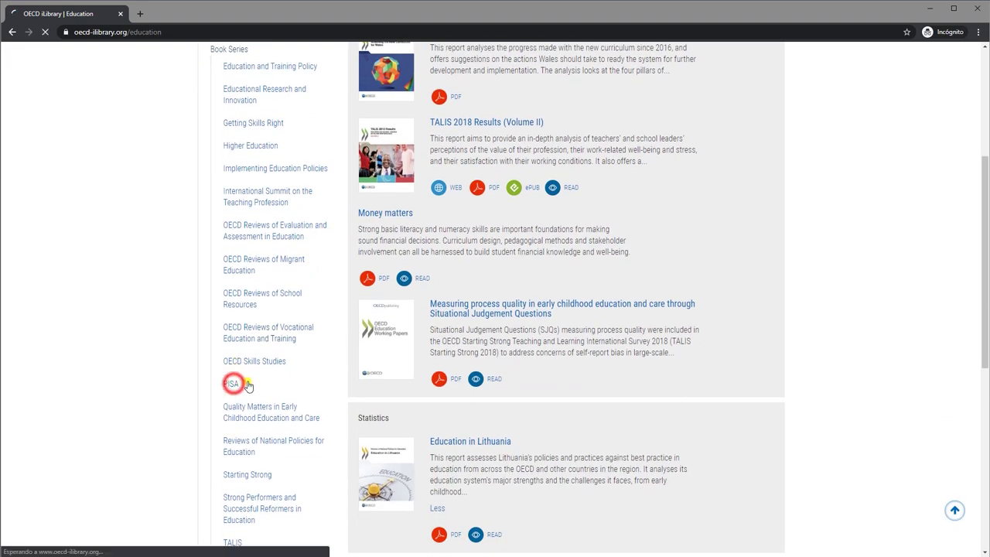
- Look through the PISA series' list of publications and return to the Education theme page
scroll(438, 291, down, 4)
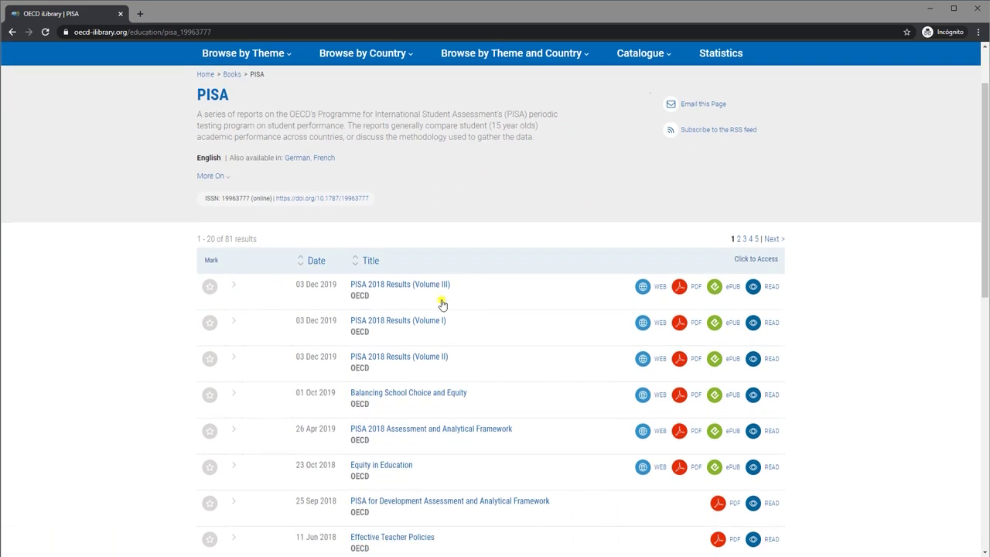
scroll(432, 230, down, 5)
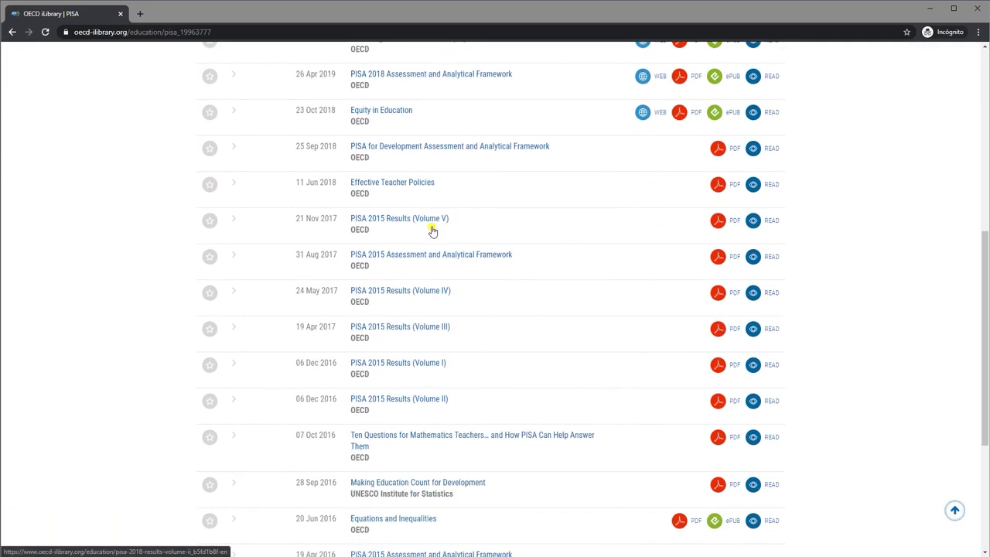
scroll(431, 229, up, 2)
scroll(432, 230, up, 5)
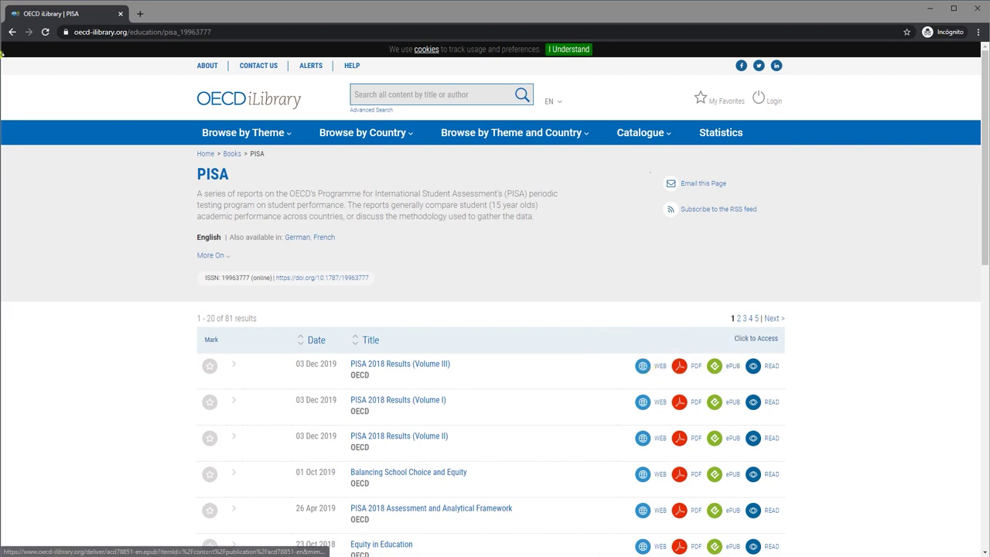
click(11, 31)
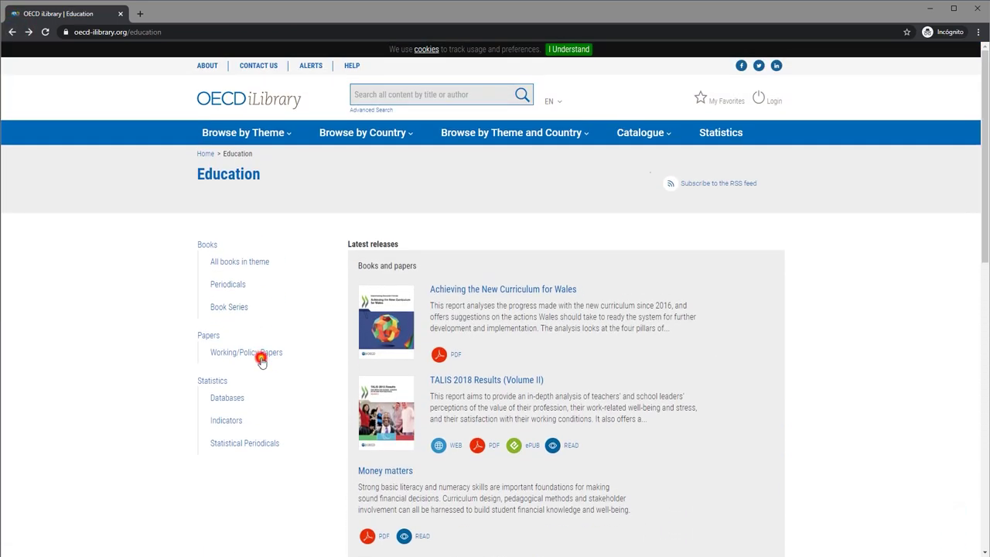
- Expand the Working/Policy Papers of the Education theme and open the PISA in Focus series
click(261, 361)
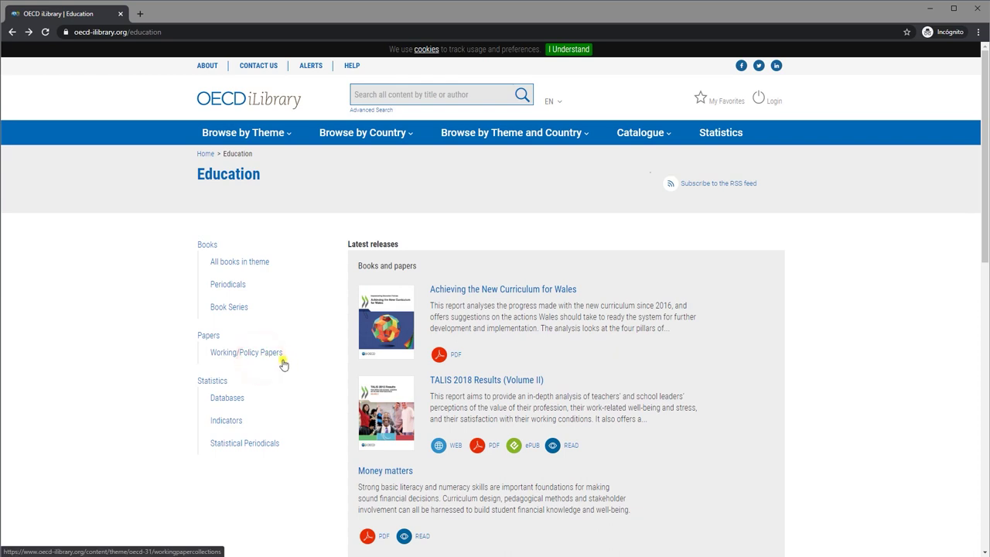
click(269, 354)
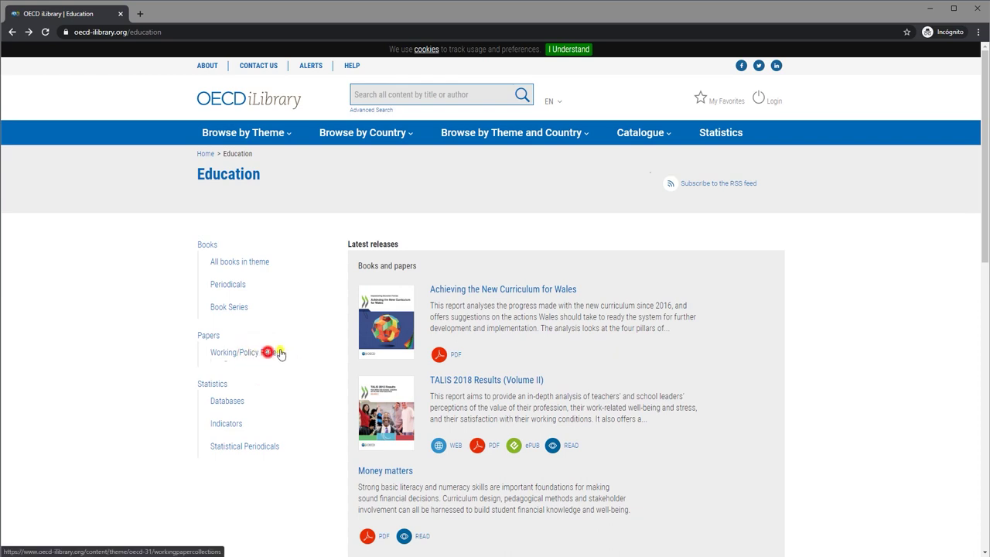
scroll(313, 353, down, 1)
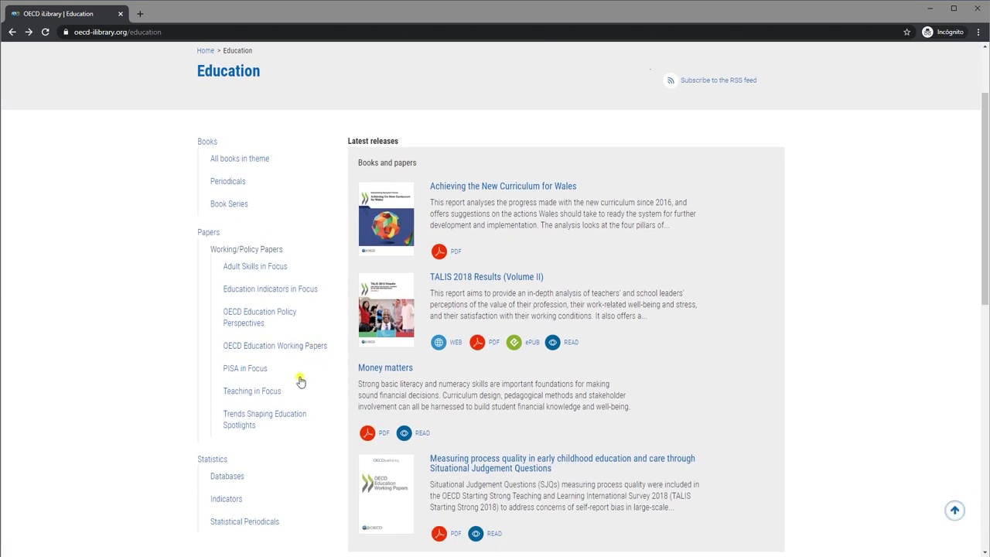
click(249, 374)
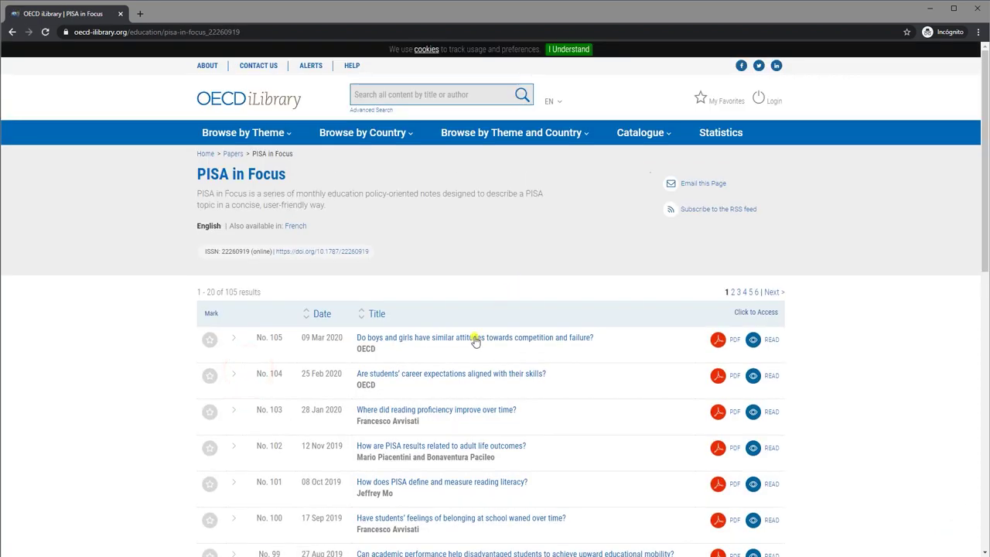
- Skim the PDF of PISA in Focus No. 105 on boys' and girls' attitudes towards competition, and return to the Education theme page
scroll(462, 368, down, 1)
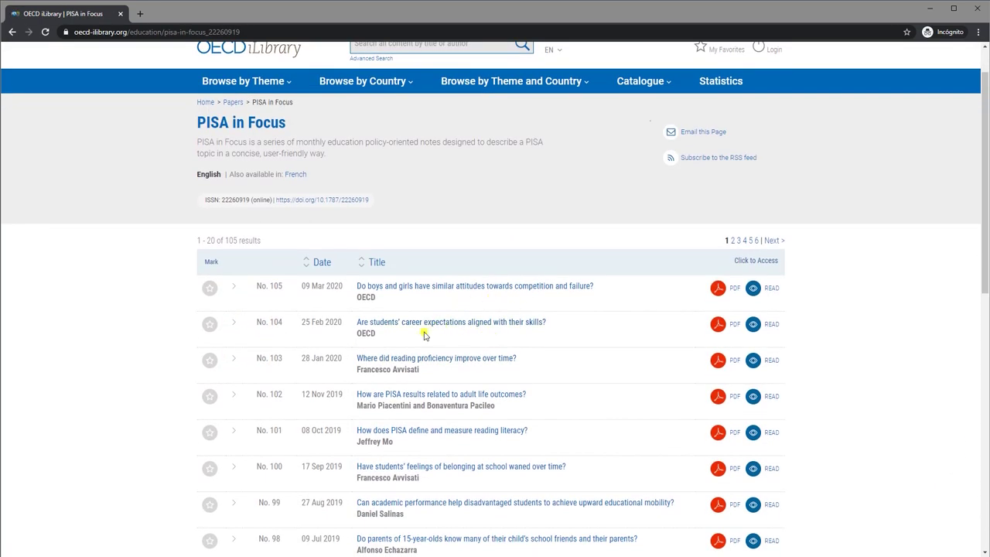
scroll(473, 378, down, 2)
click(712, 187)
scroll(587, 222, down, 10)
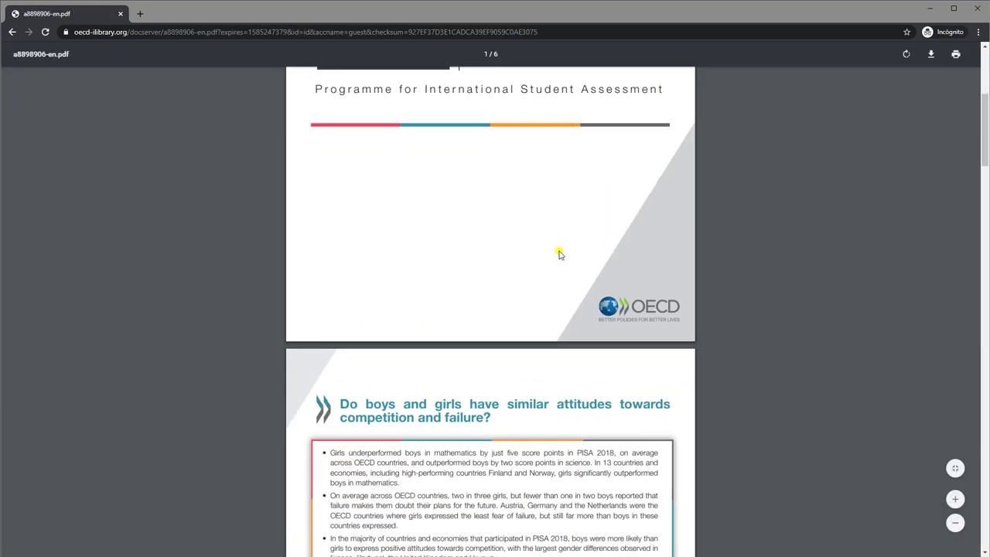
scroll(558, 250, down, 15)
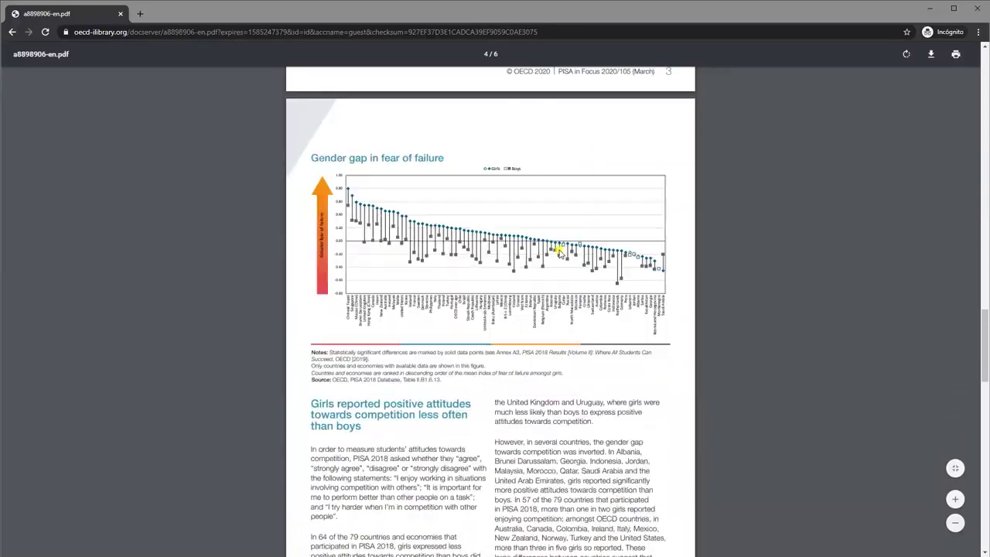
scroll(557, 250, down, 7)
scroll(554, 257, down, 5)
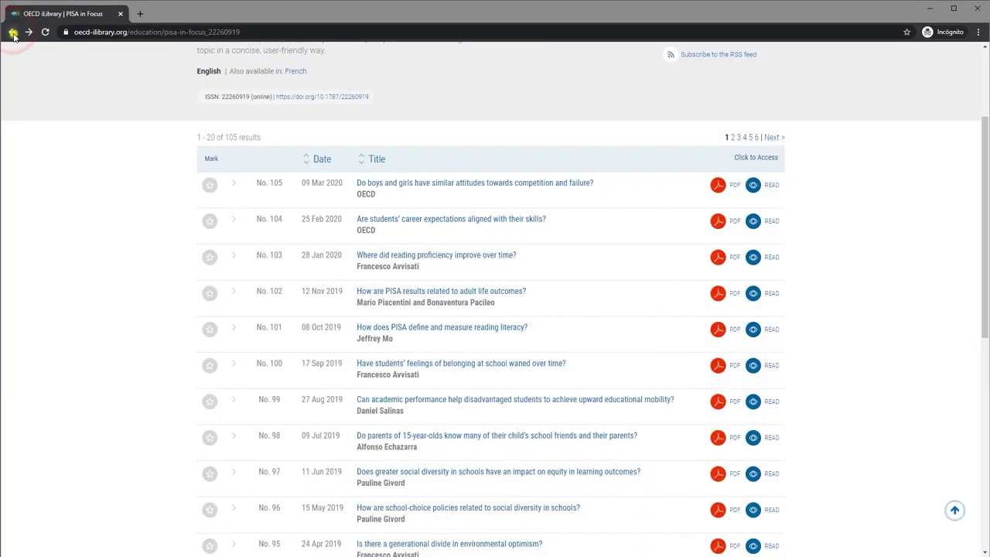
click(13, 32)
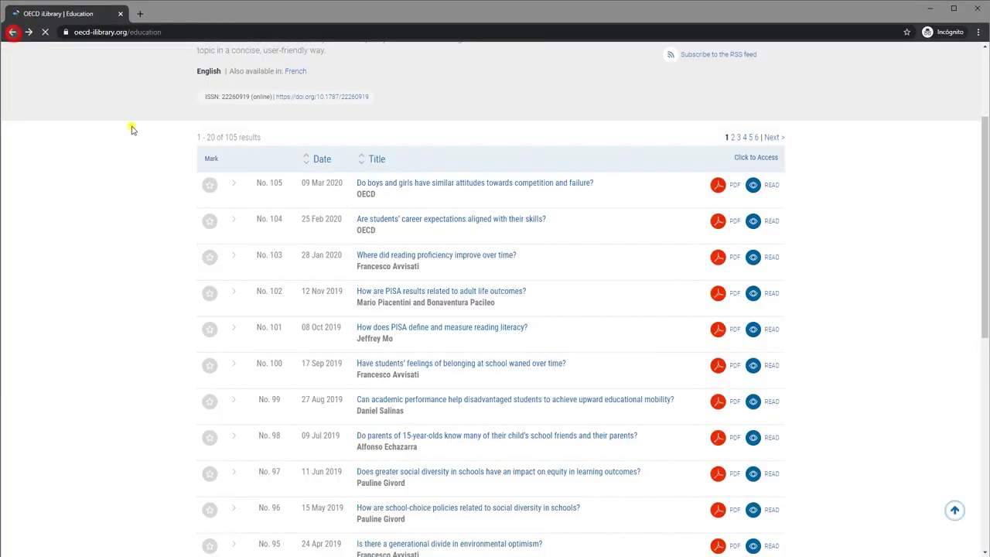
- Open the paper "Improving educational equity in Romania" from the OECD Education Policy Perspectives series under Working/Policy Papers
click(263, 250)
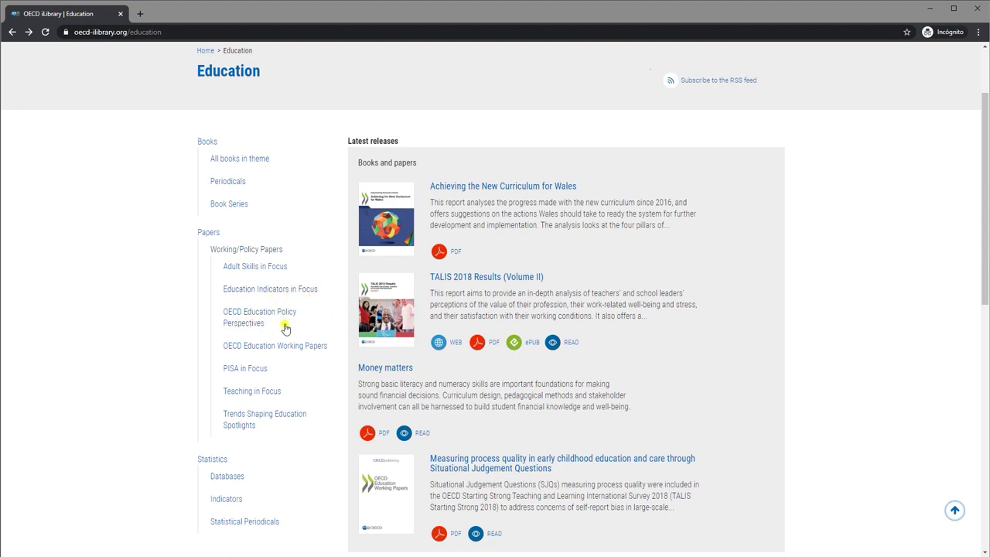
click(260, 317)
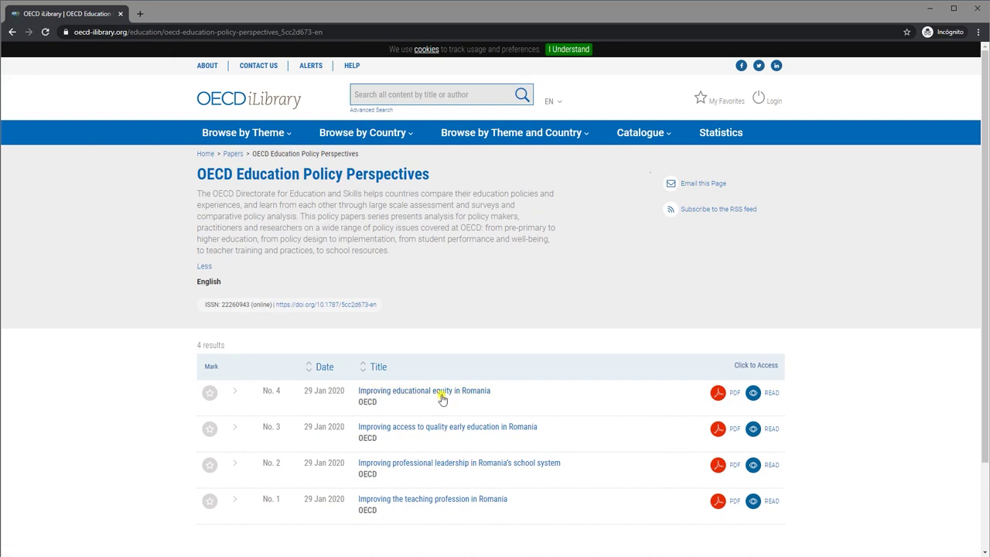
click(442, 395)
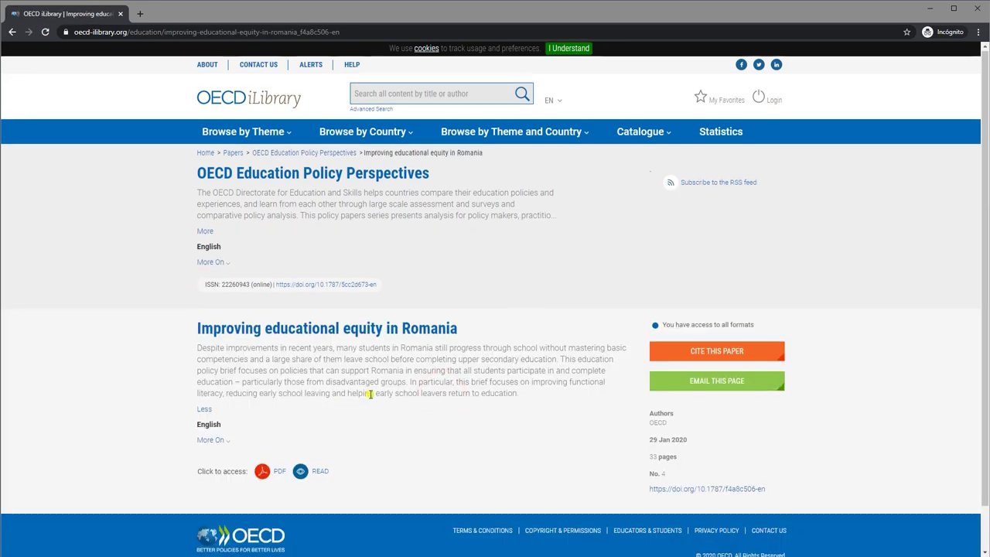
- Skim the PDF of the Romania educational equity paper and return to the OECD Education Policy Perspectives list
scroll(370, 394, down, 1)
click(280, 423)
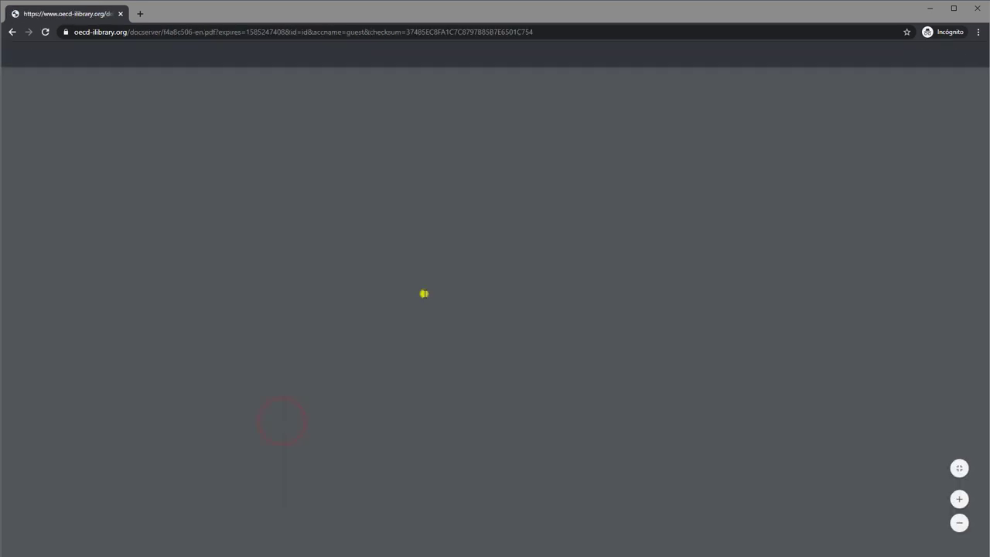
scroll(424, 293, down, 10)
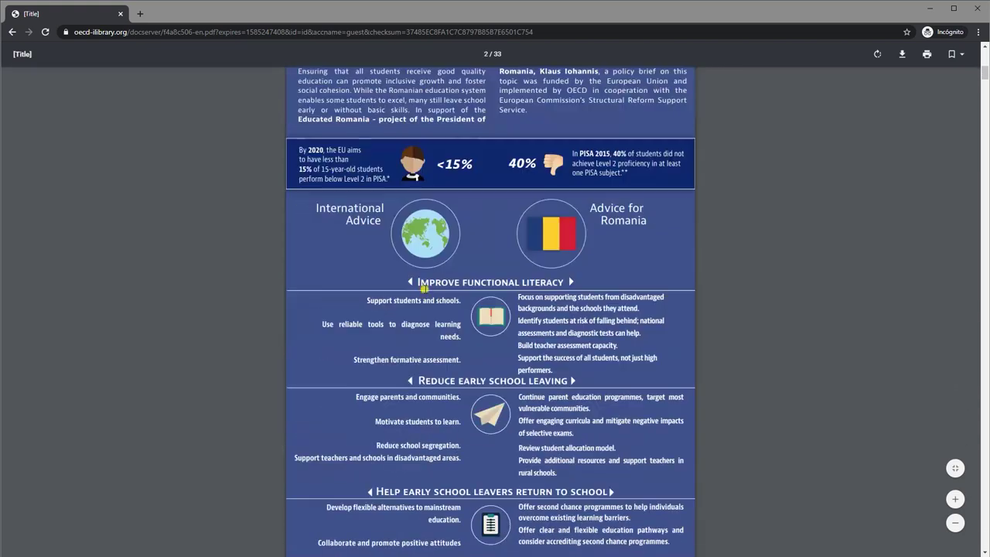
scroll(435, 280, down, 15)
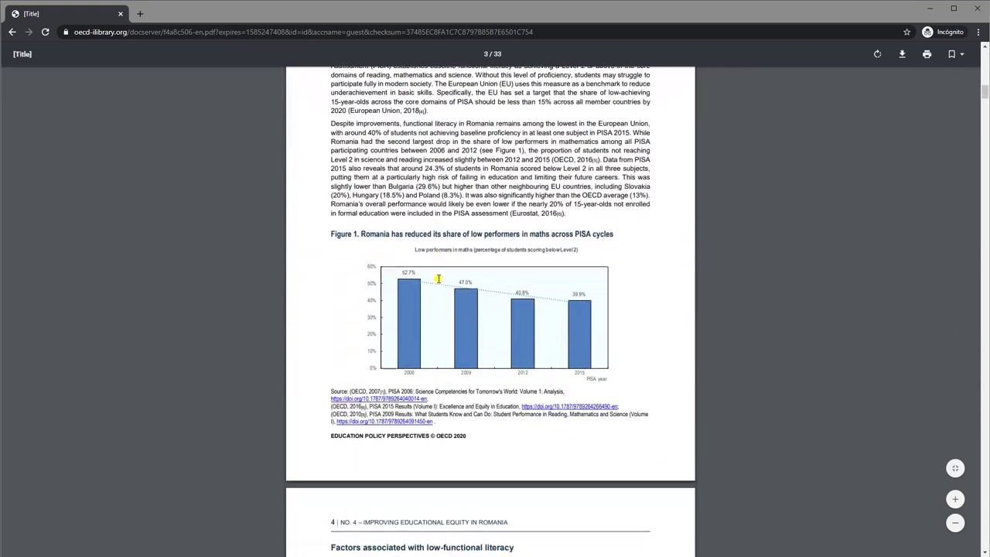
scroll(438, 280, down, 10)
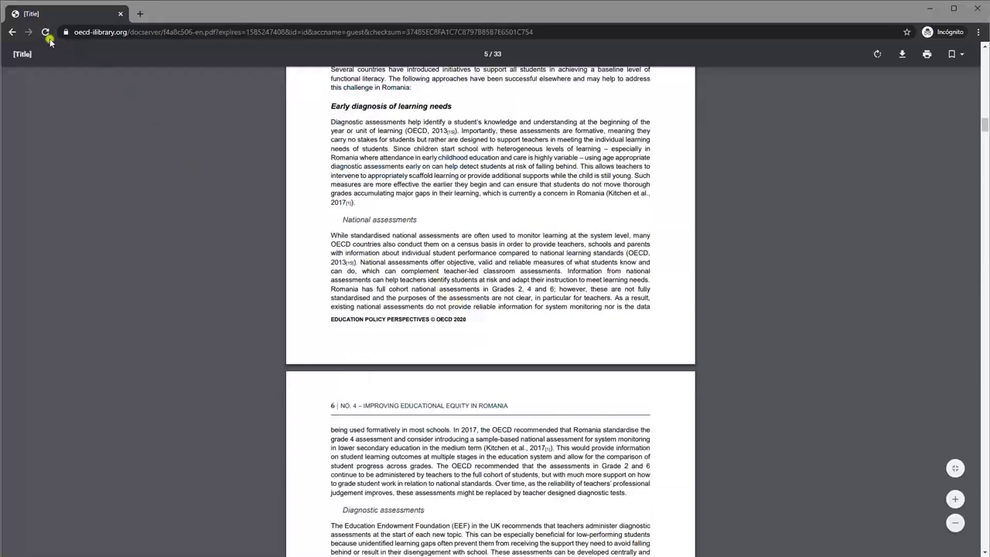
key(alt+Left)
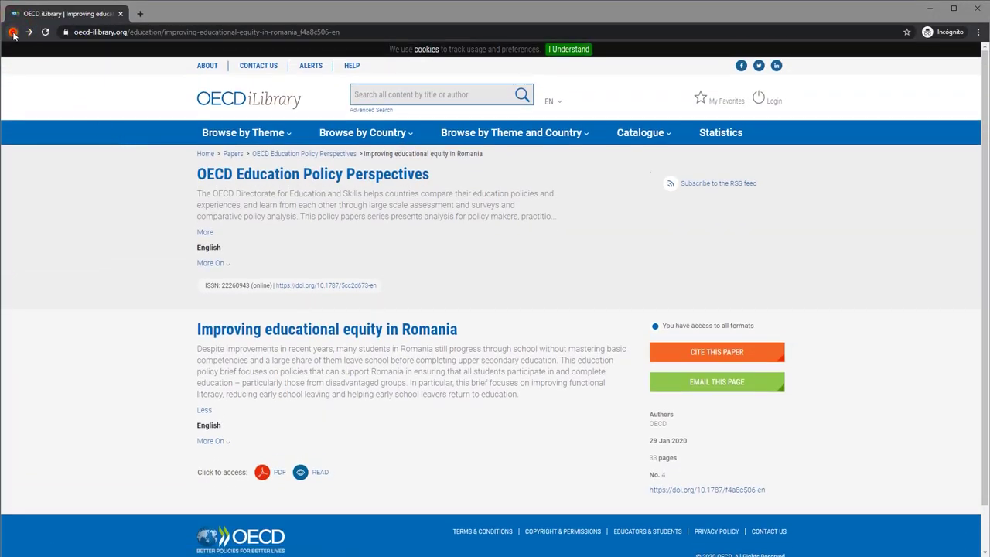
click(12, 33)
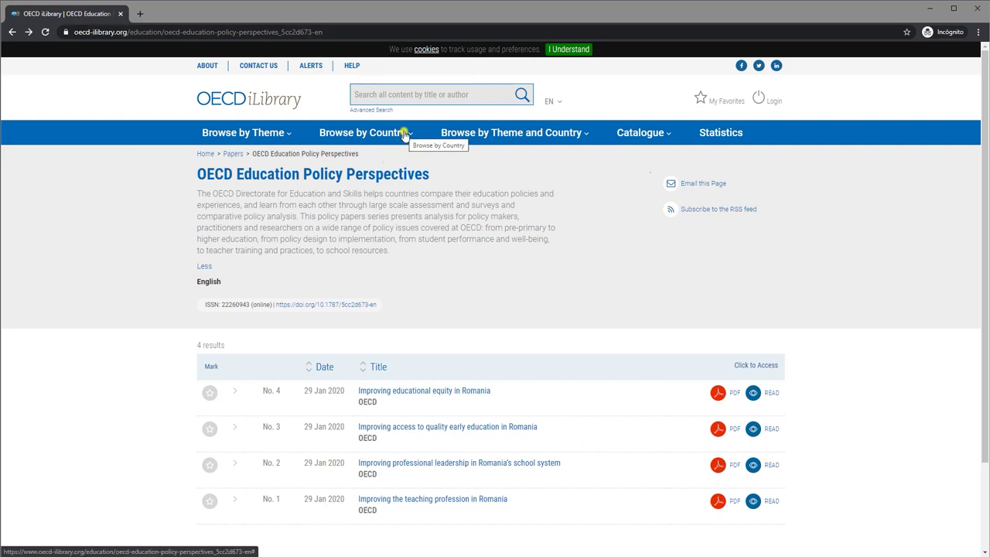
- Browse the iLibrary by theme and country for Education and Bolivia
click(565, 137)
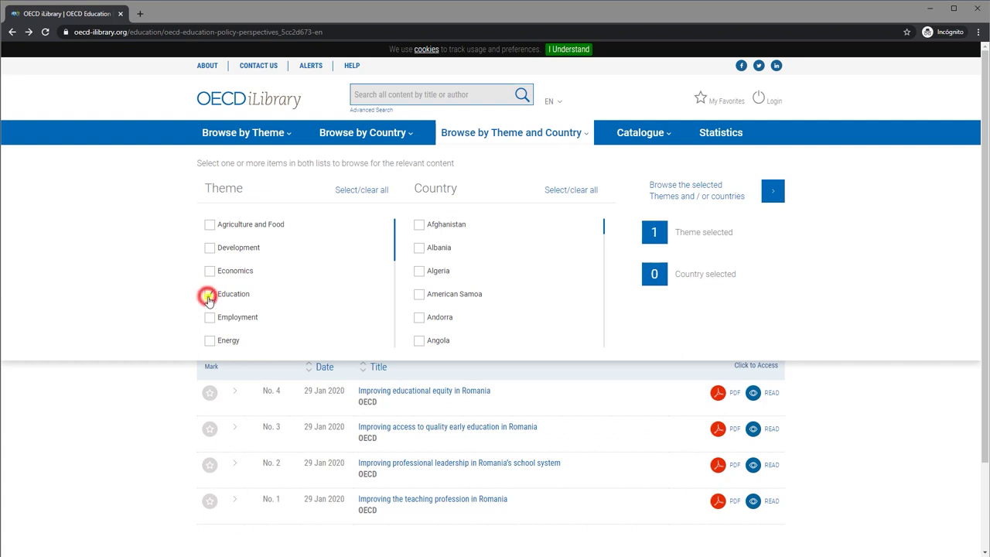
scroll(486, 266, down, 5)
scroll(464, 268, down, 2)
scroll(416, 321, down, 2)
click(419, 323)
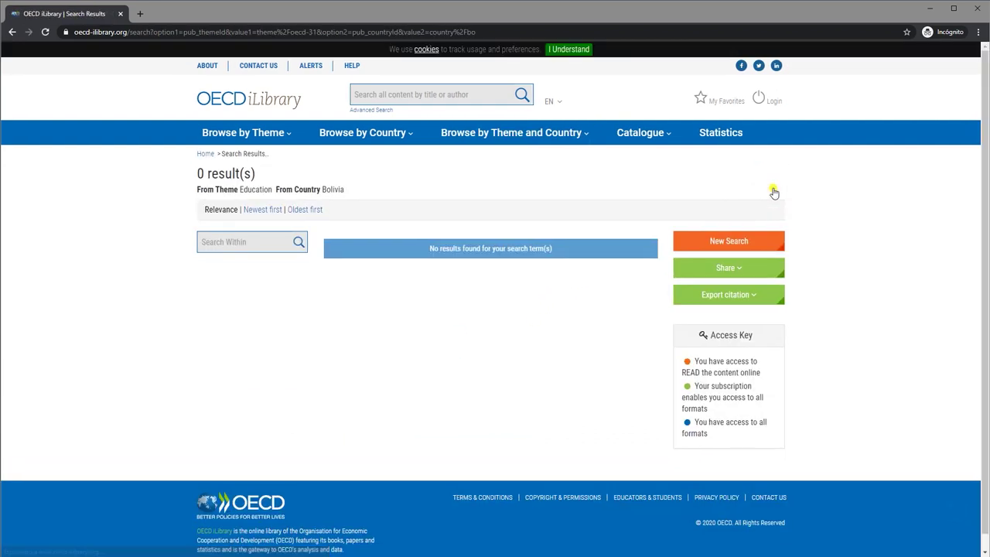
- Browse the iLibrary by theme and country for Education and the European Union
click(488, 132)
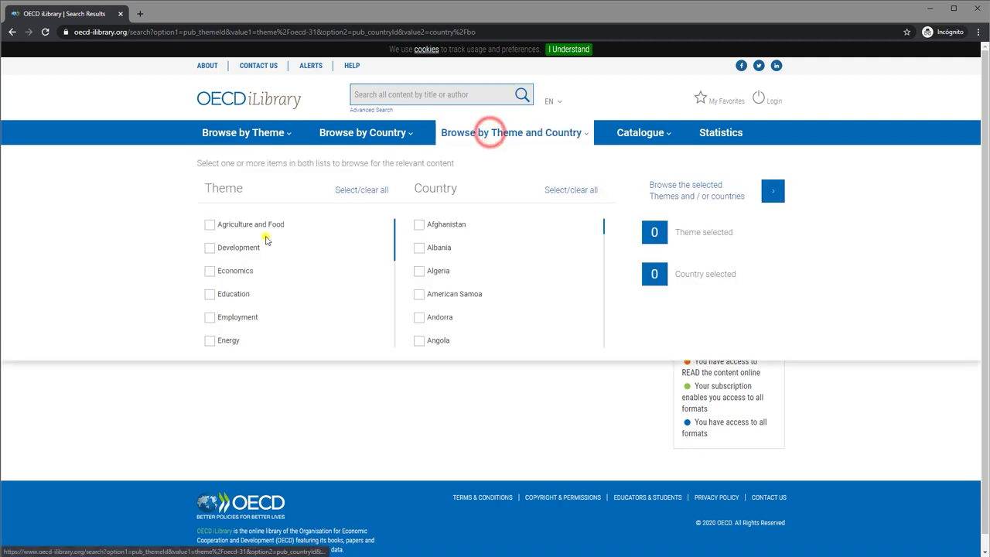
click(226, 294)
scroll(441, 268, down, 4)
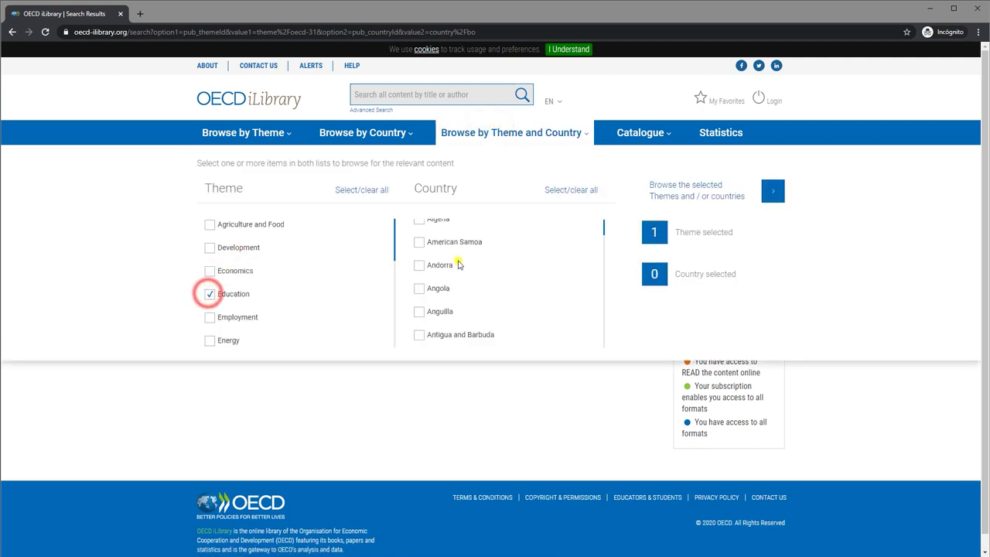
scroll(540, 276, down, 3)
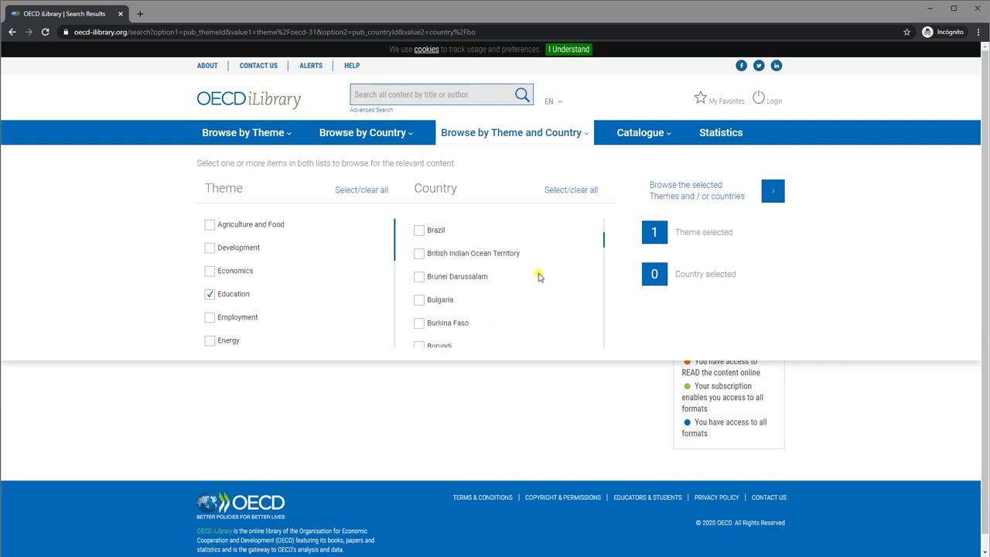
scroll(540, 276, down, 4)
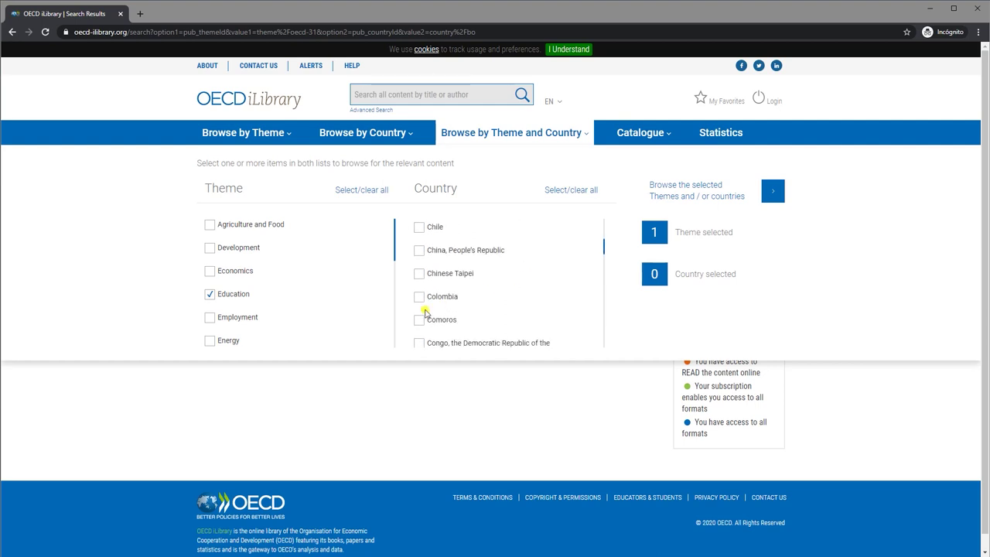
scroll(477, 287, down, 6)
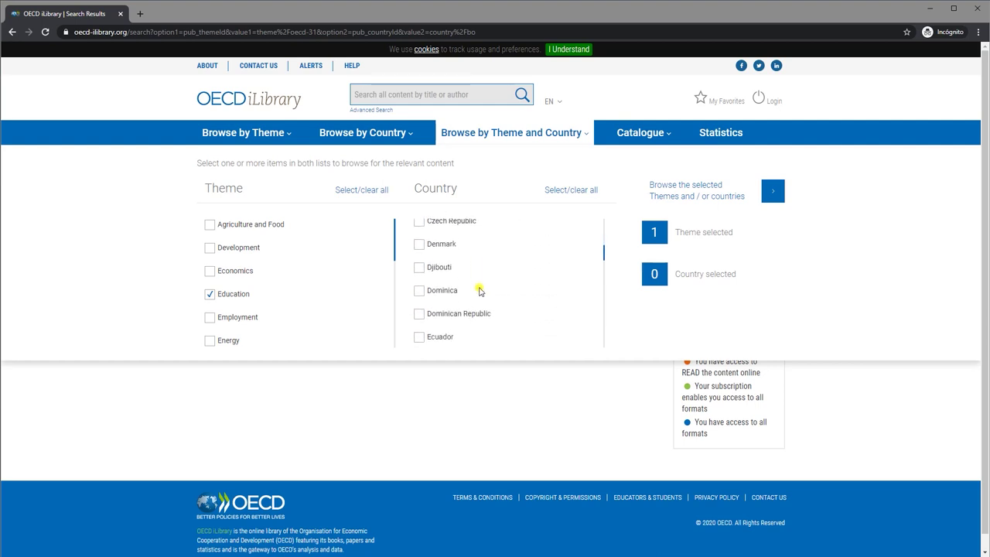
scroll(513, 293, down, 2)
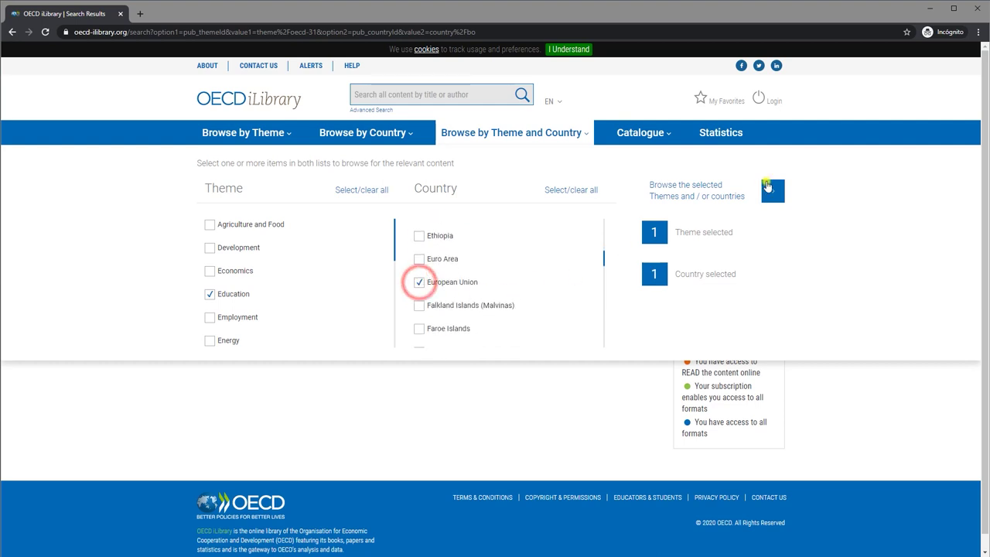
click(772, 190)
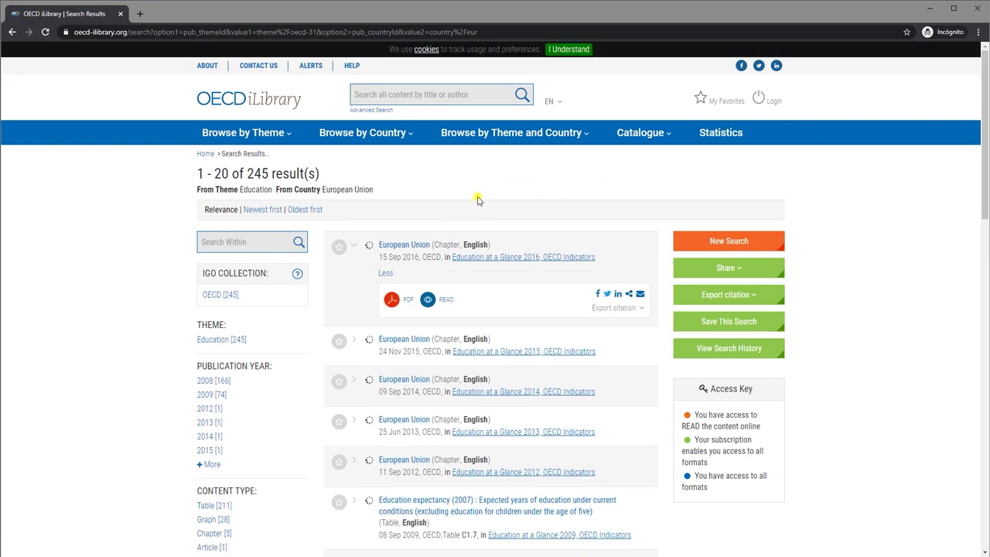
- Look through the Education and European Union results and filter them to publication year 2016
scroll(477, 198, down, 5)
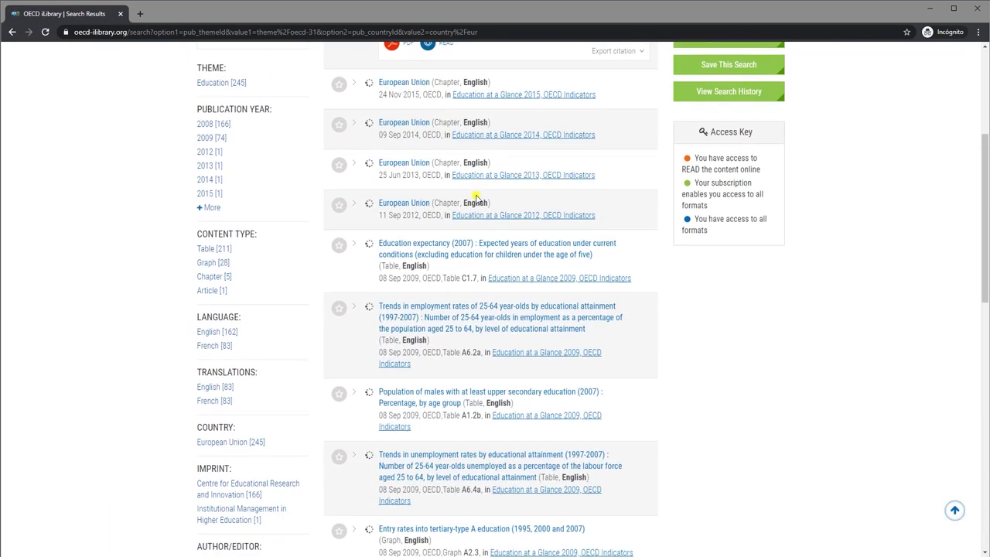
scroll(476, 195, down, 3)
scroll(475, 198, up, 8)
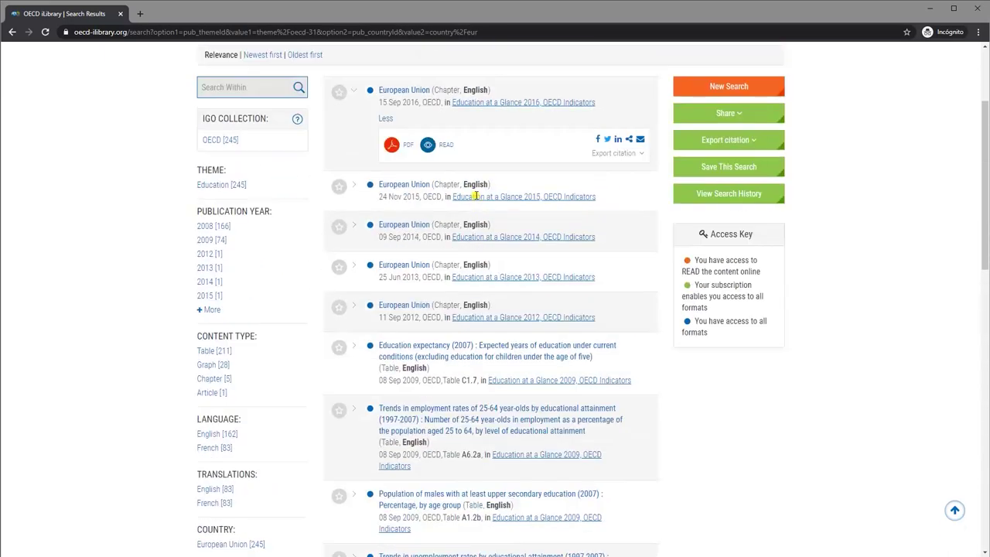
click(209, 465)
scroll(216, 309, down, 1)
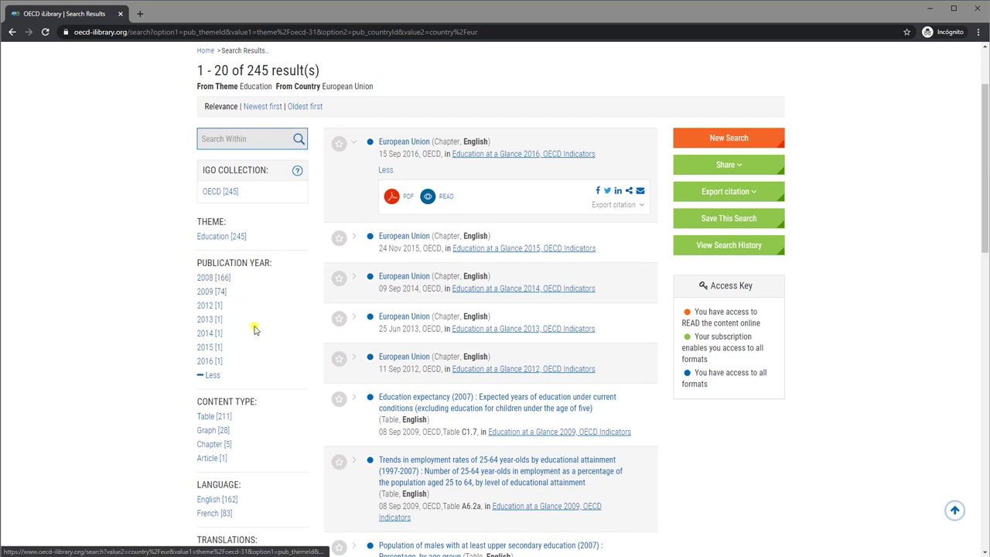
click(211, 361)
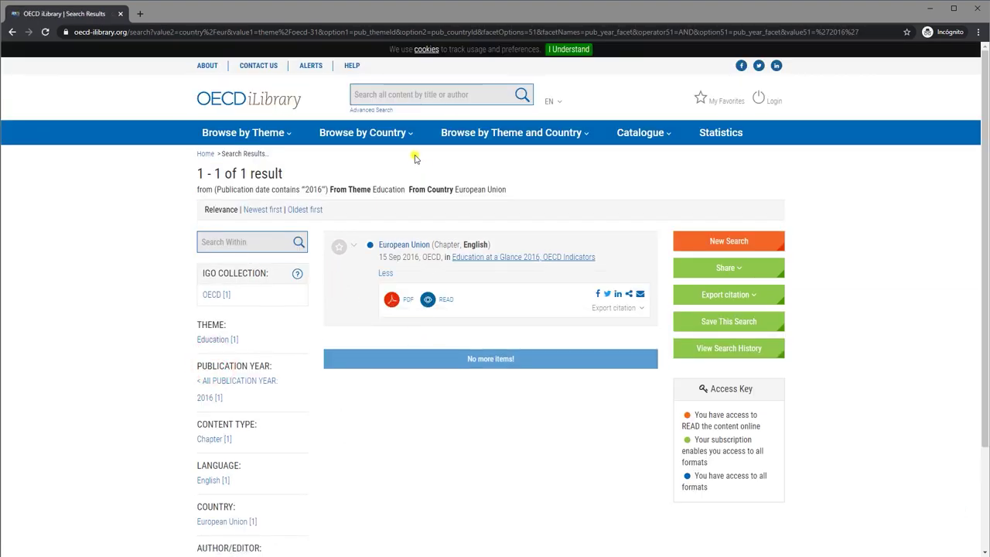
- Browse the iLibrary by country for the United States and sort the publications newest first
click(398, 133)
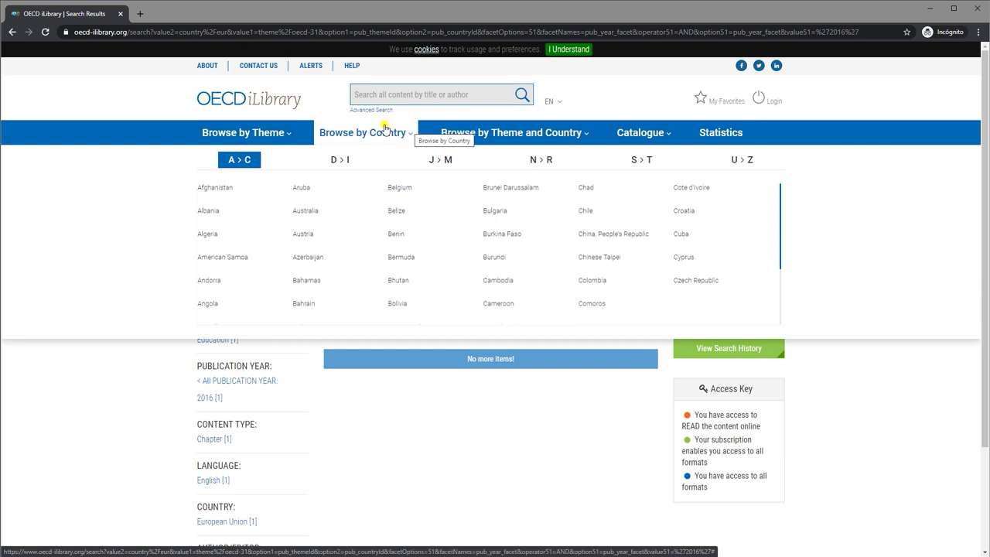
click(738, 162)
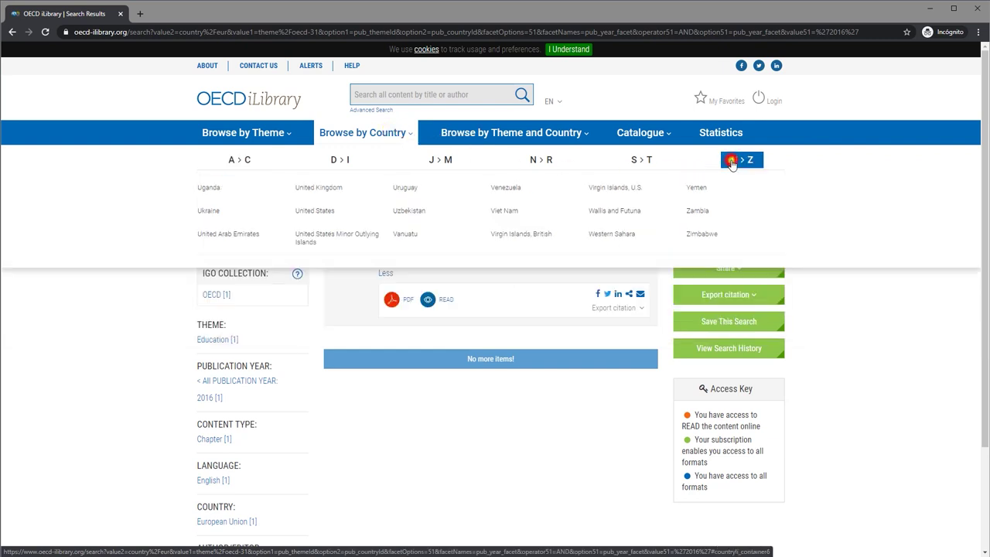
click(317, 213)
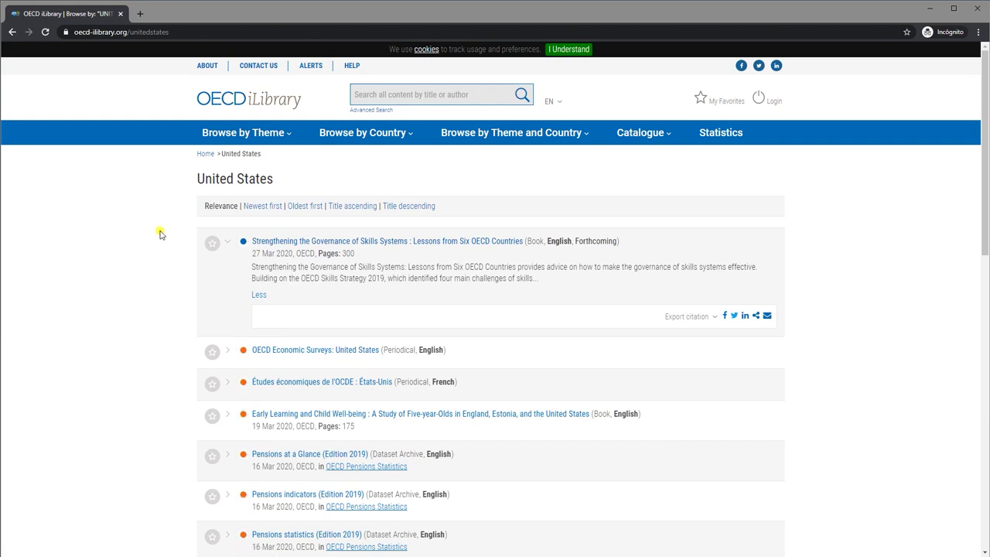
click(269, 209)
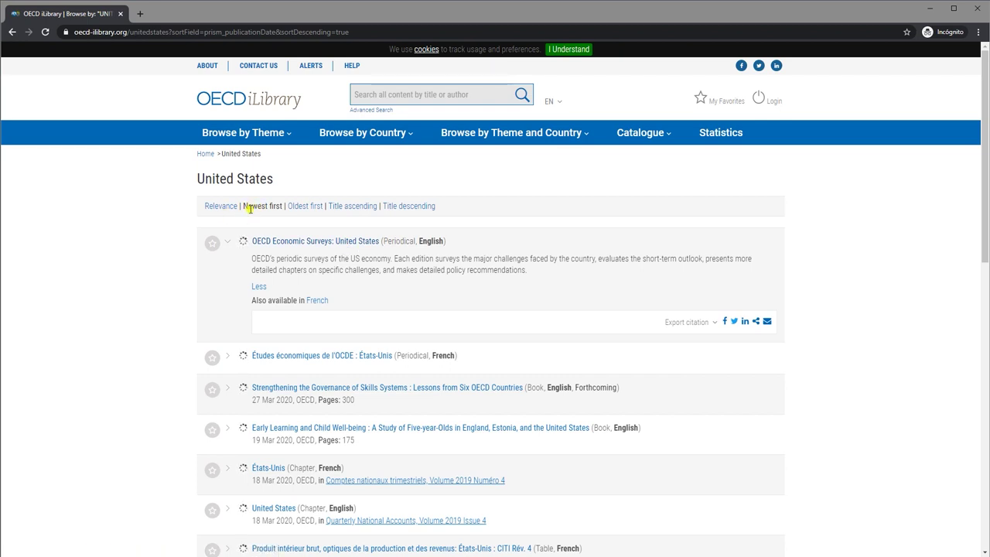
- Open the English United States chapter from Quarterly National Accounts, Volume 2019 Issue 4
scroll(435, 267, down, 3)
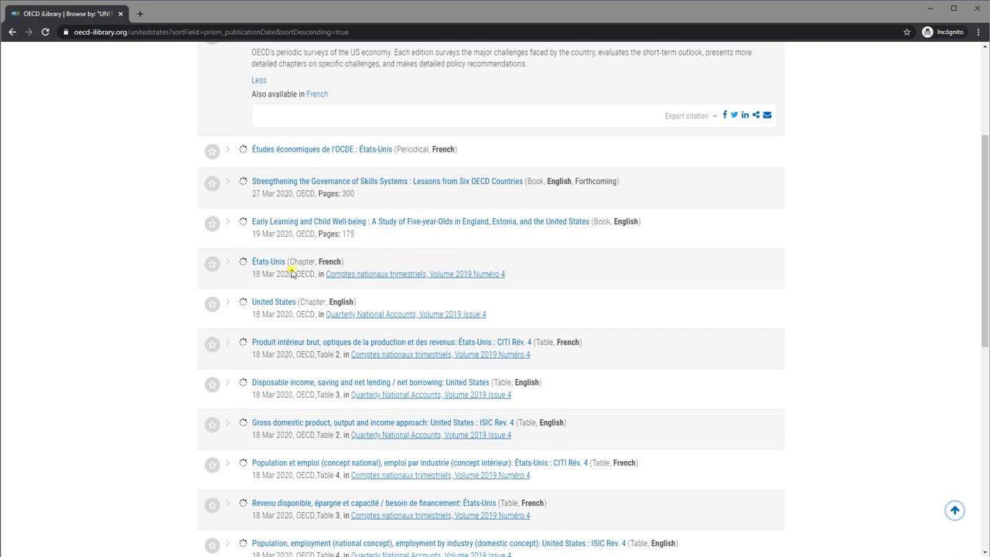
scroll(280, 288, down, 2)
click(273, 200)
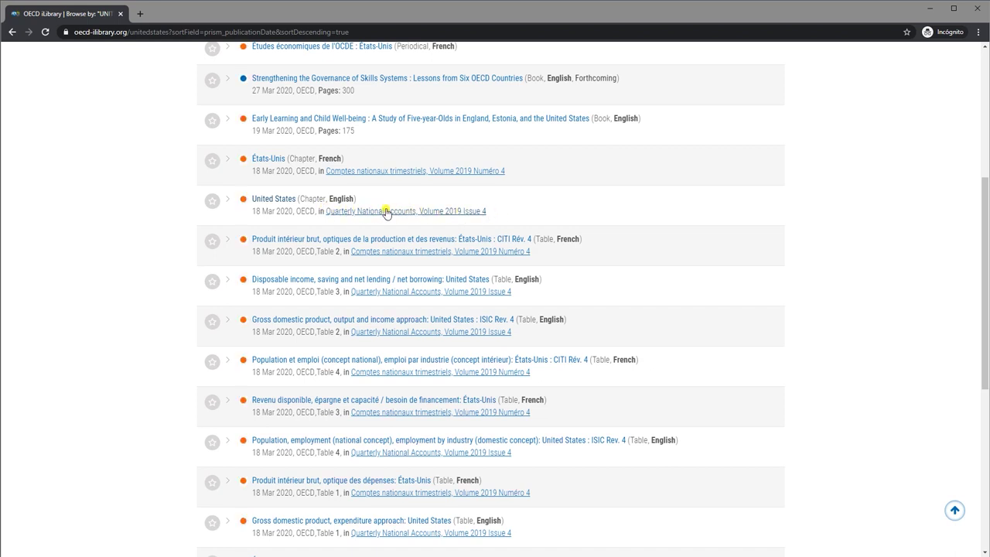
click(274, 201)
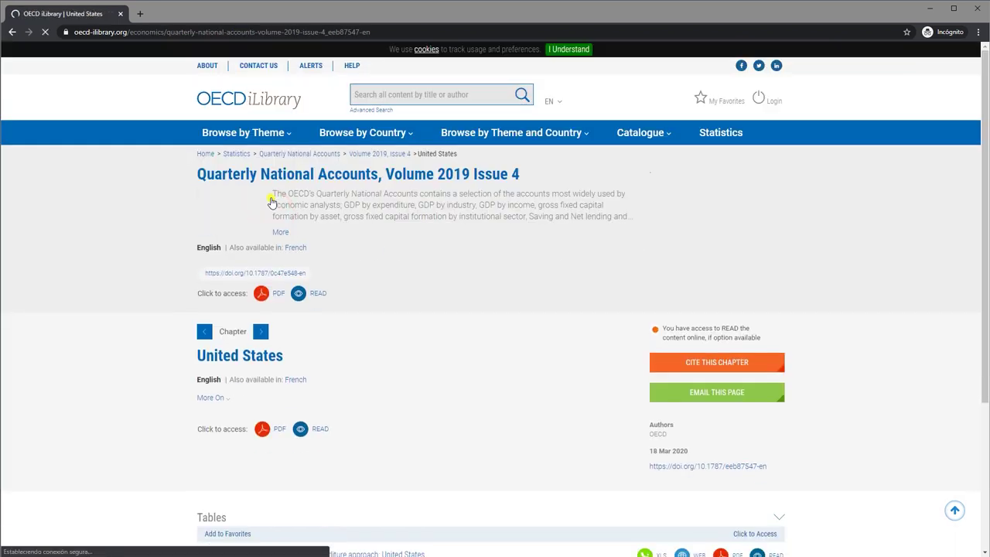
- Look over the United States chapter's access options and tables, and return to the iLibrary home page
scroll(336, 232, down, 2)
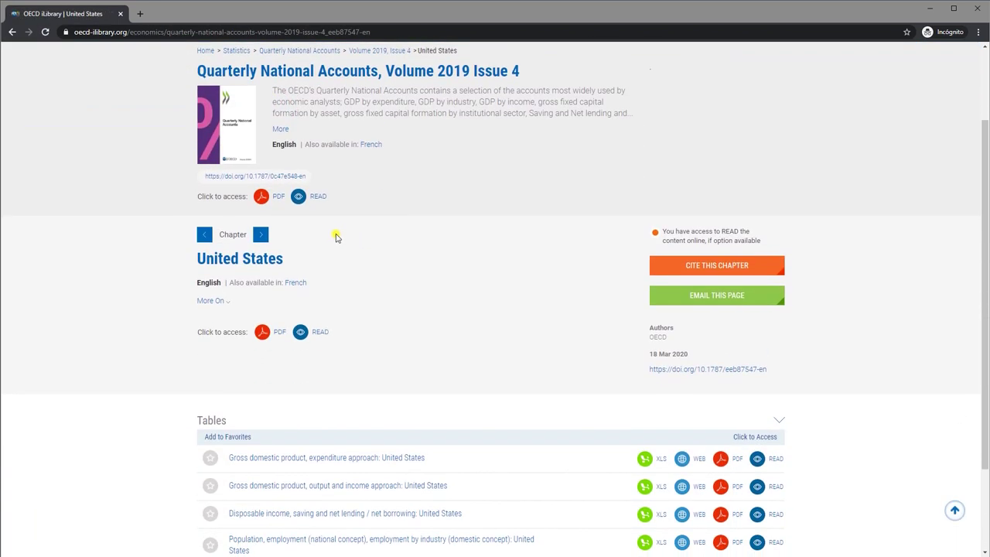
scroll(337, 238, up, 2)
click(276, 104)
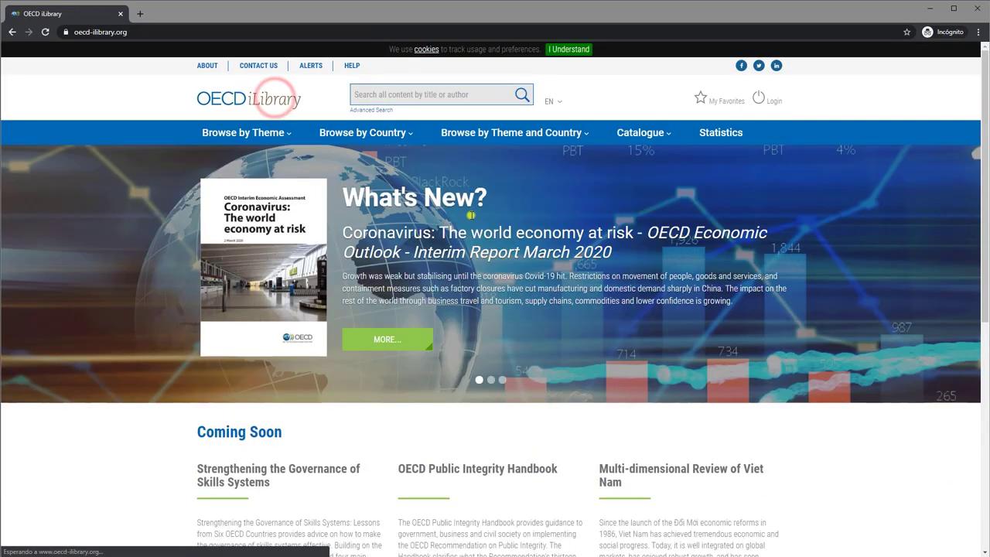